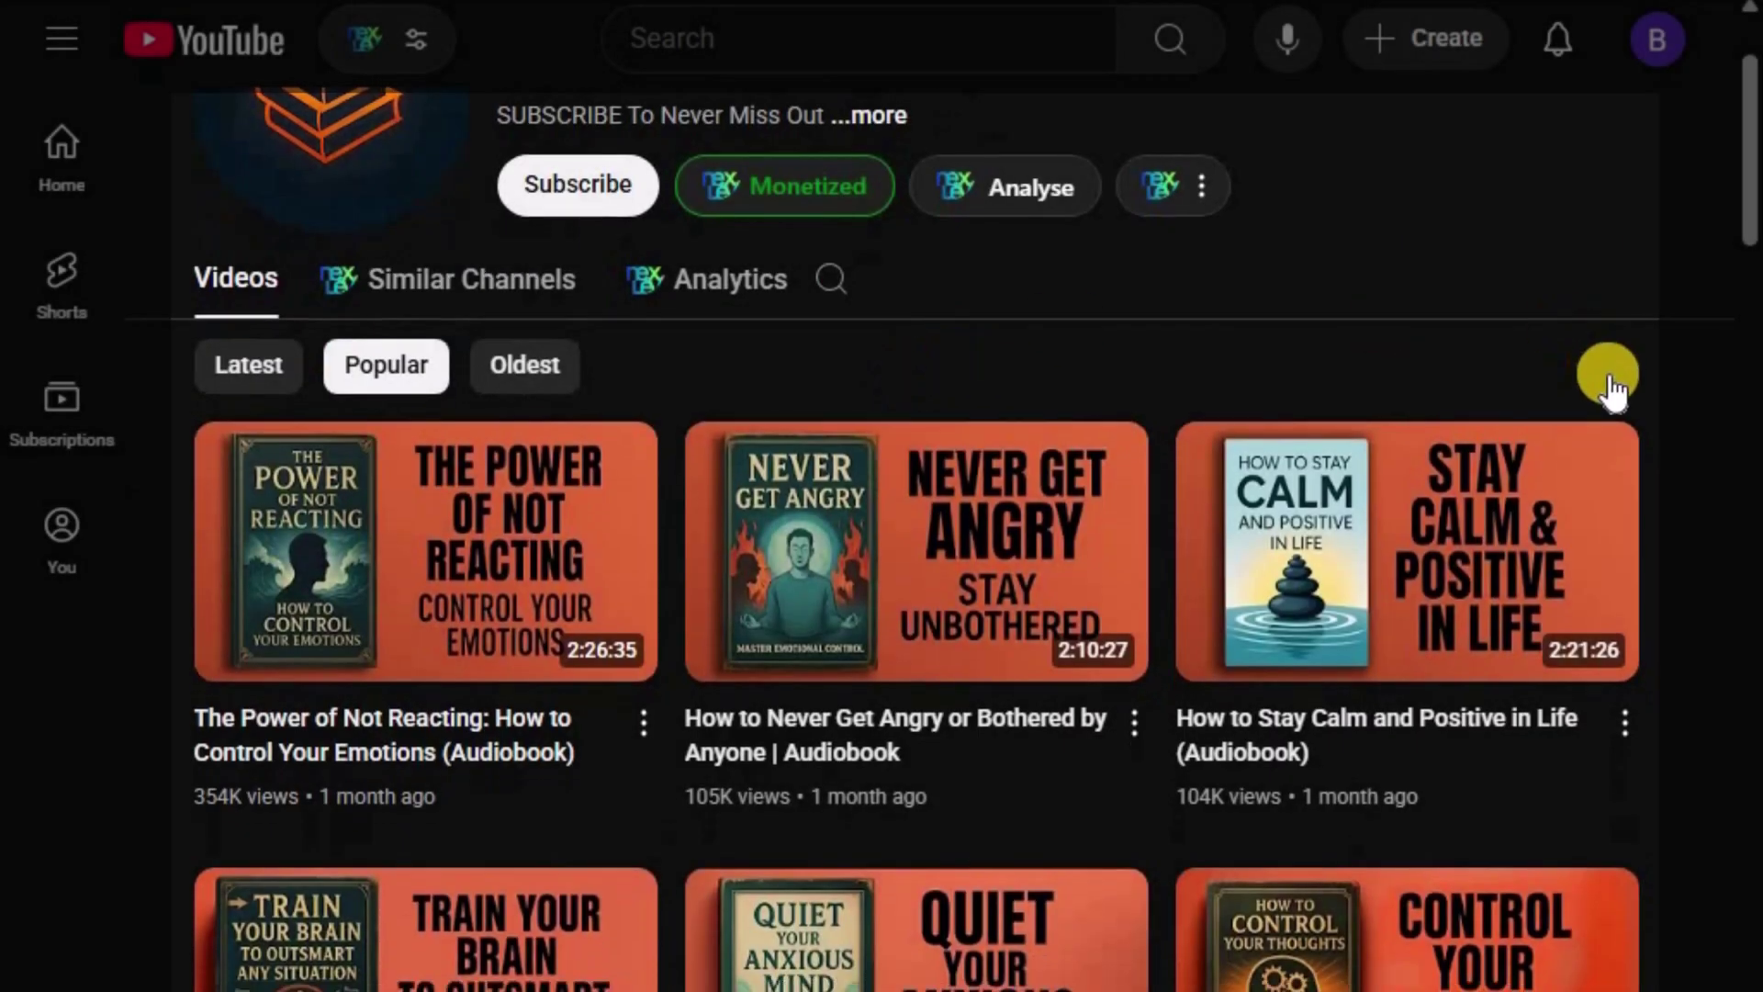
scroll(1609, 382, down, 5)
scroll(1754, 447, down, 3)
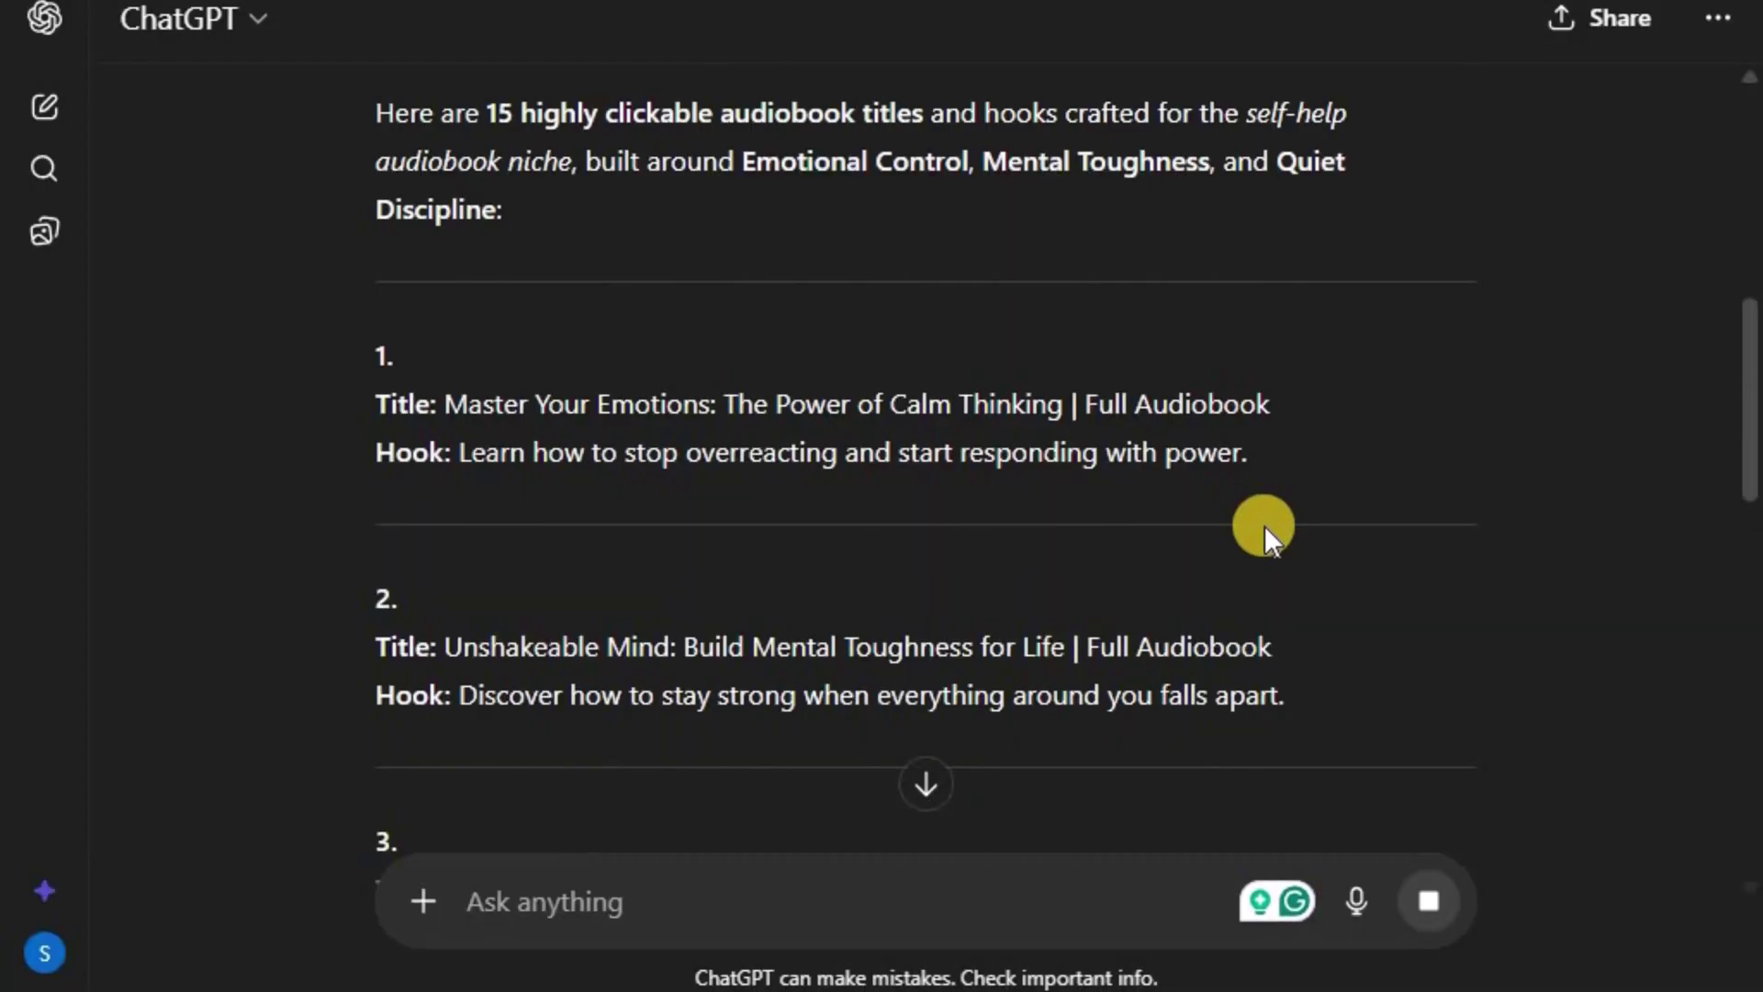
Search Google for 'chatgpt' and open the ChatGPT start page with its log-in prompt
scroll(1267, 505, down, 2)
scroll(1269, 493, down, 6)
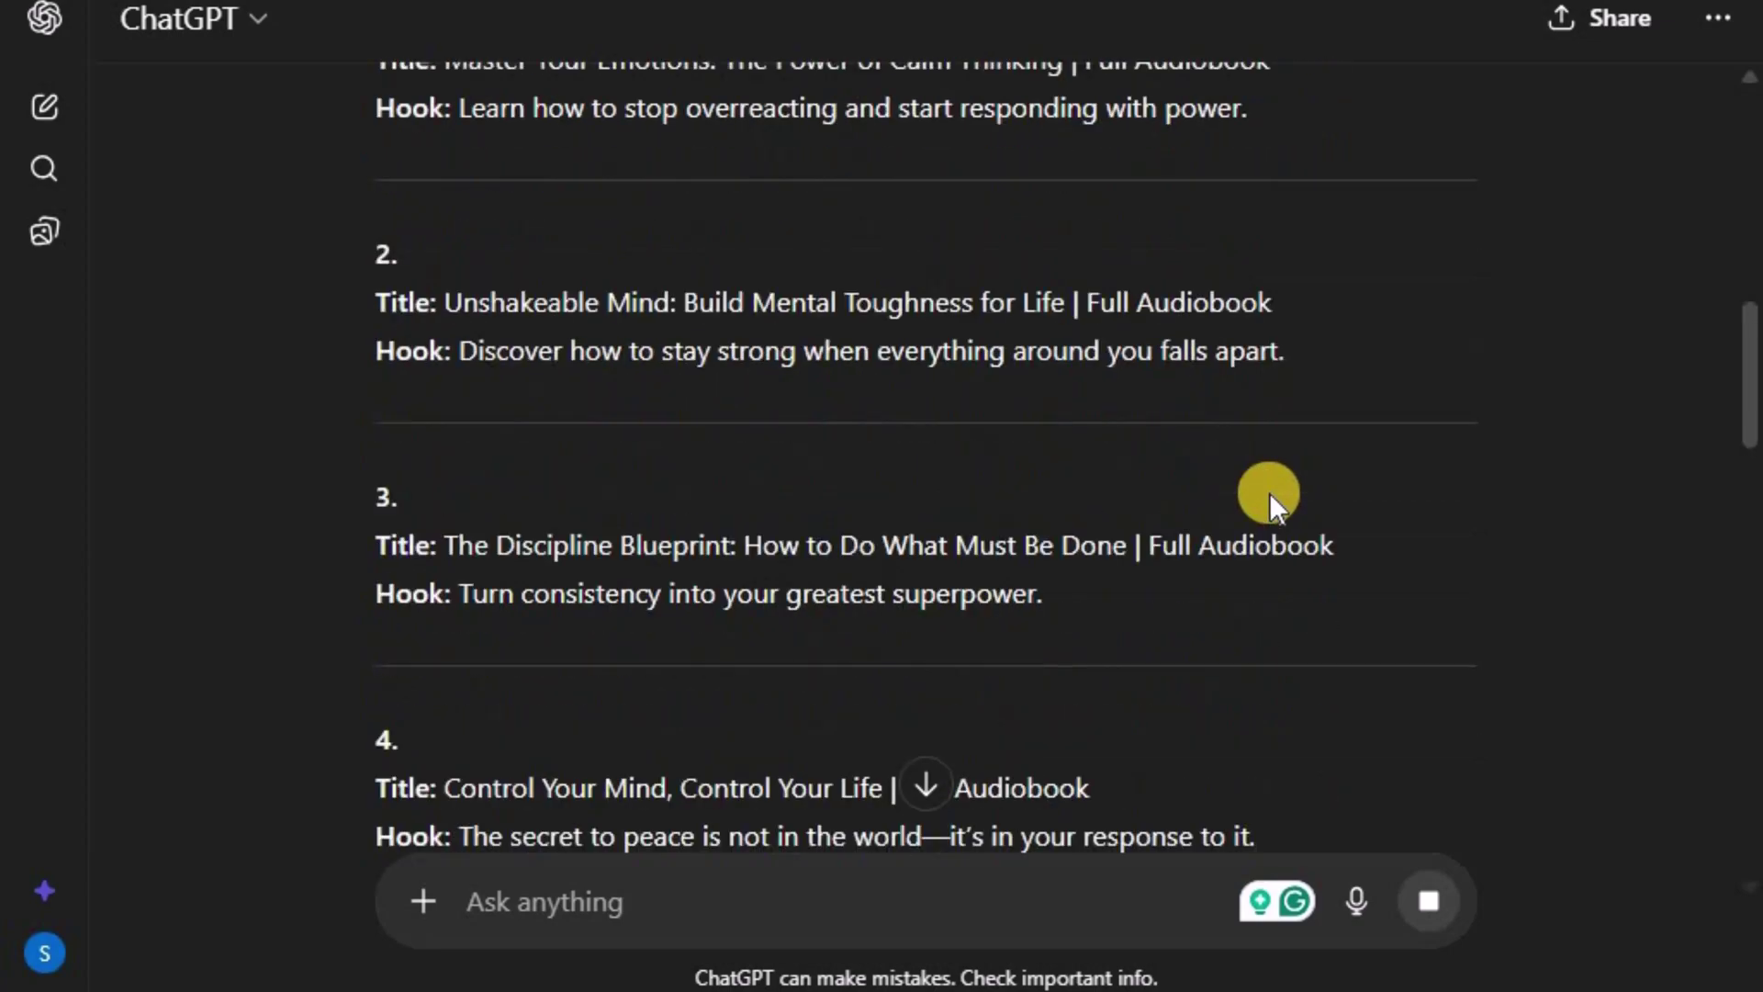
scroll(1269, 492, down, 13)
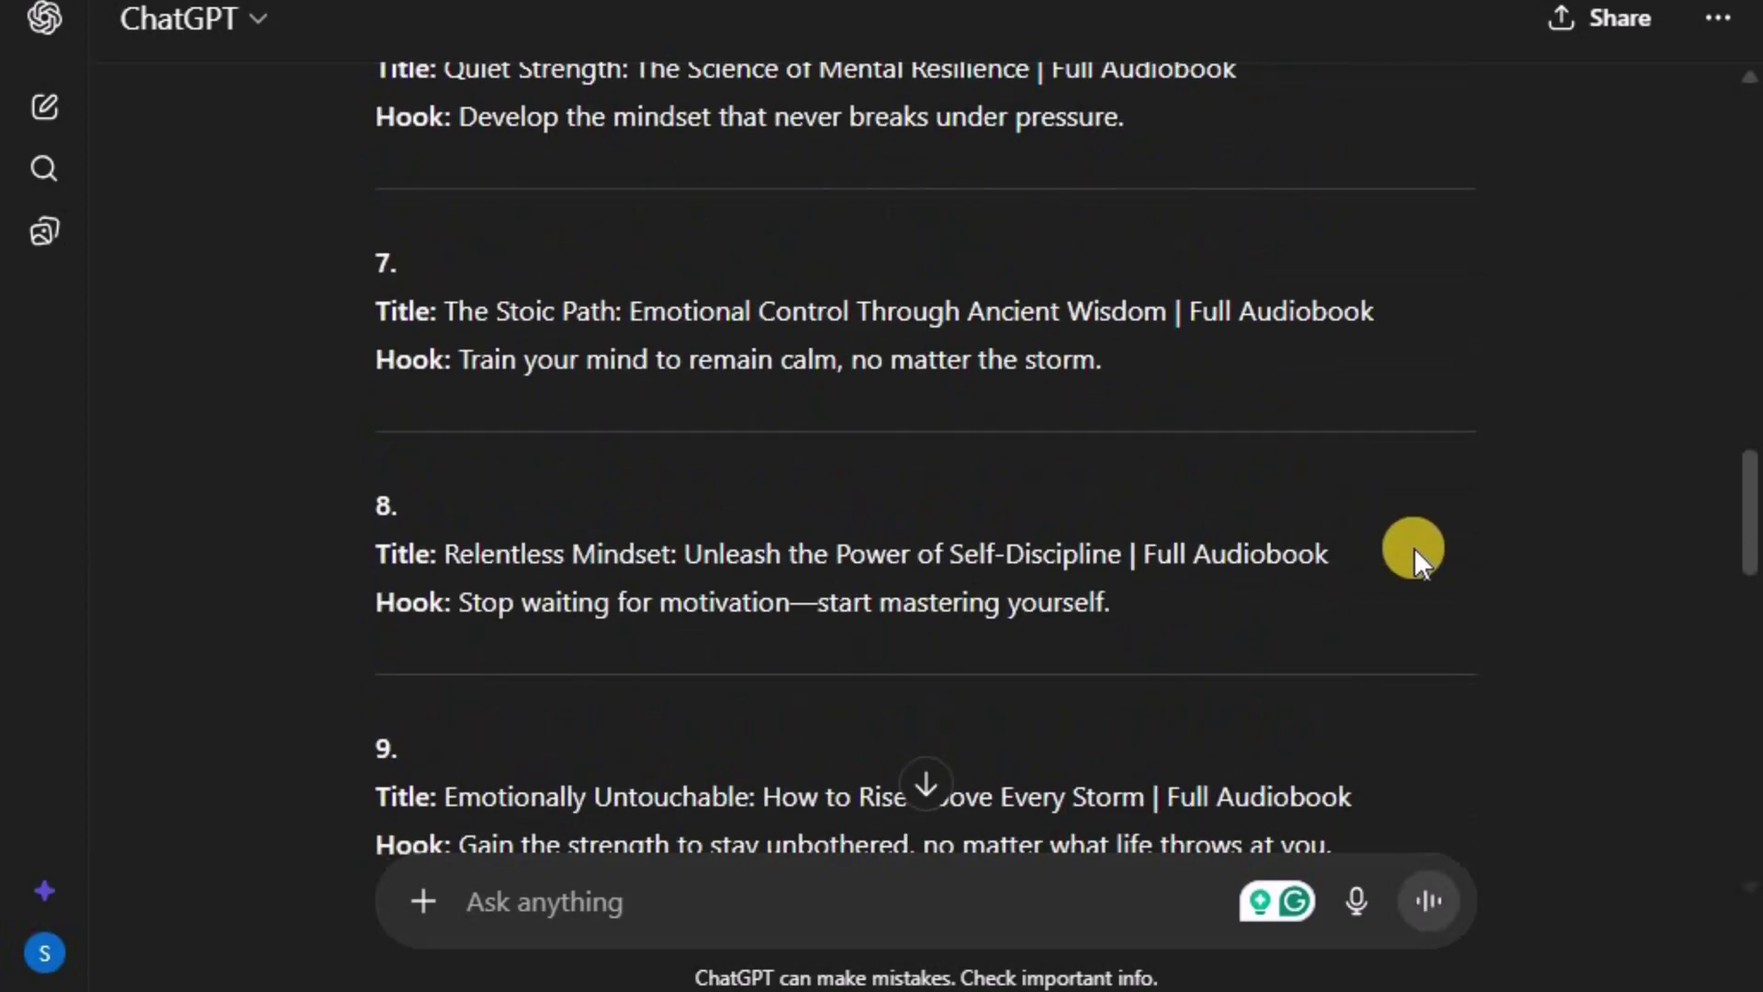
scroll(1430, 544, down, 9)
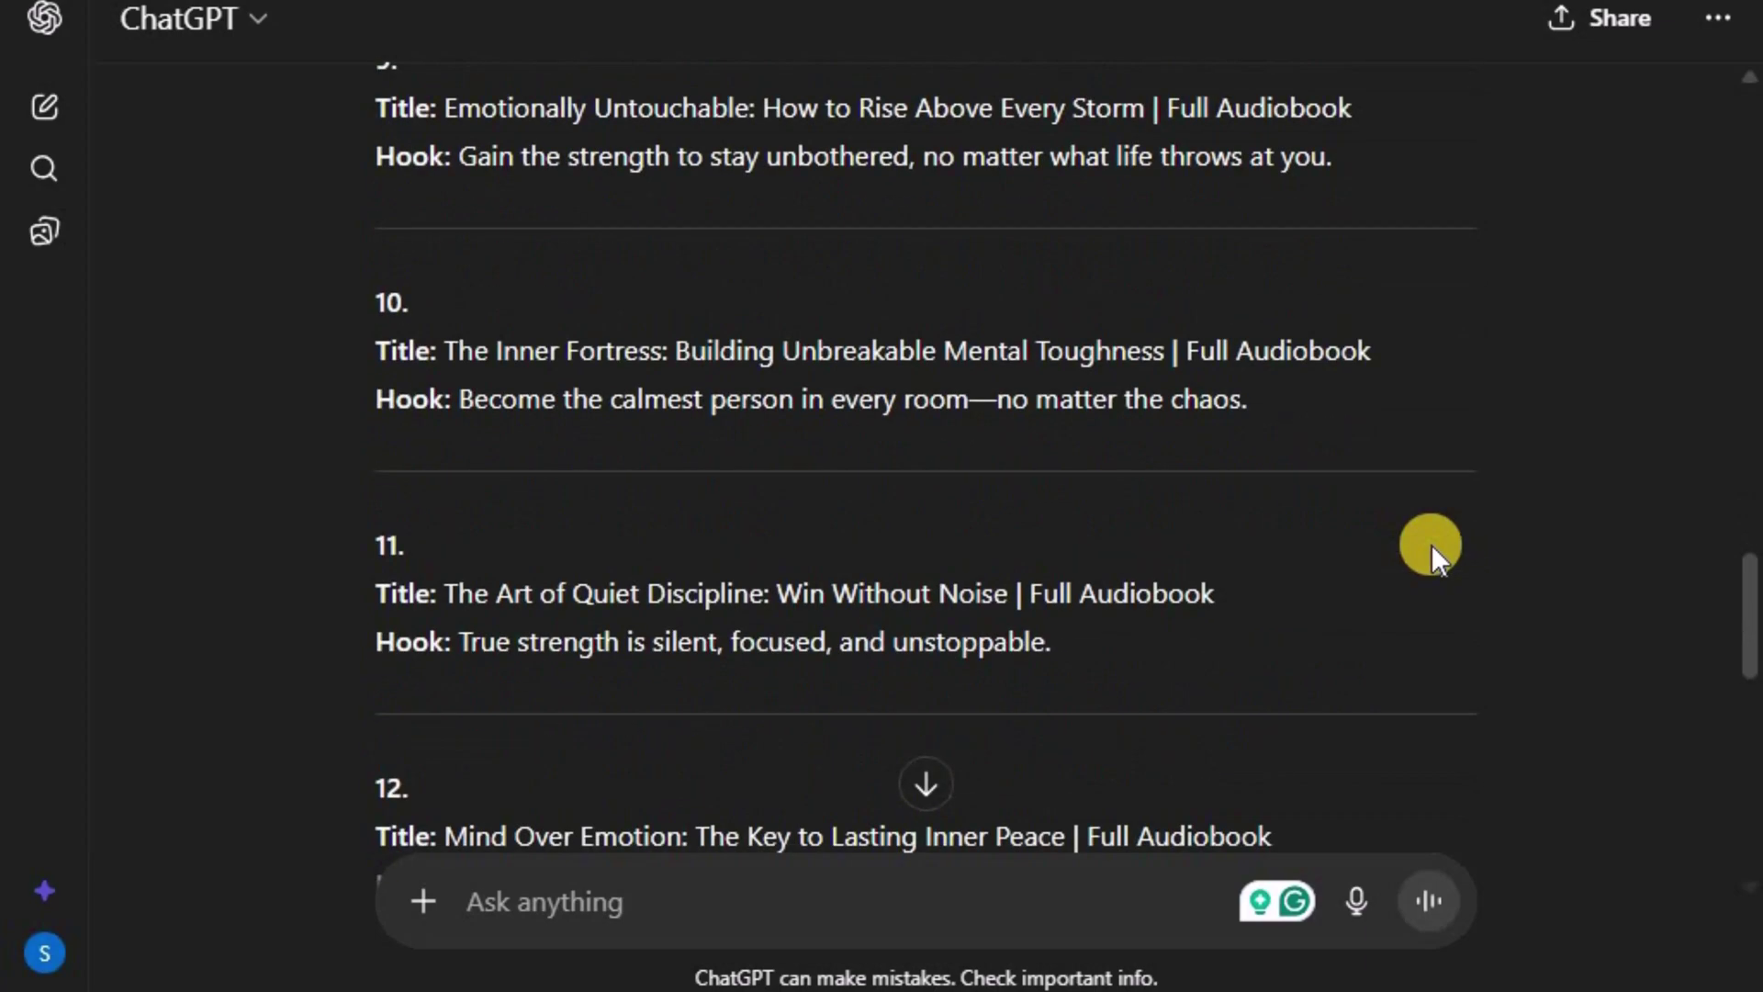
scroll(1431, 543, down, 5)
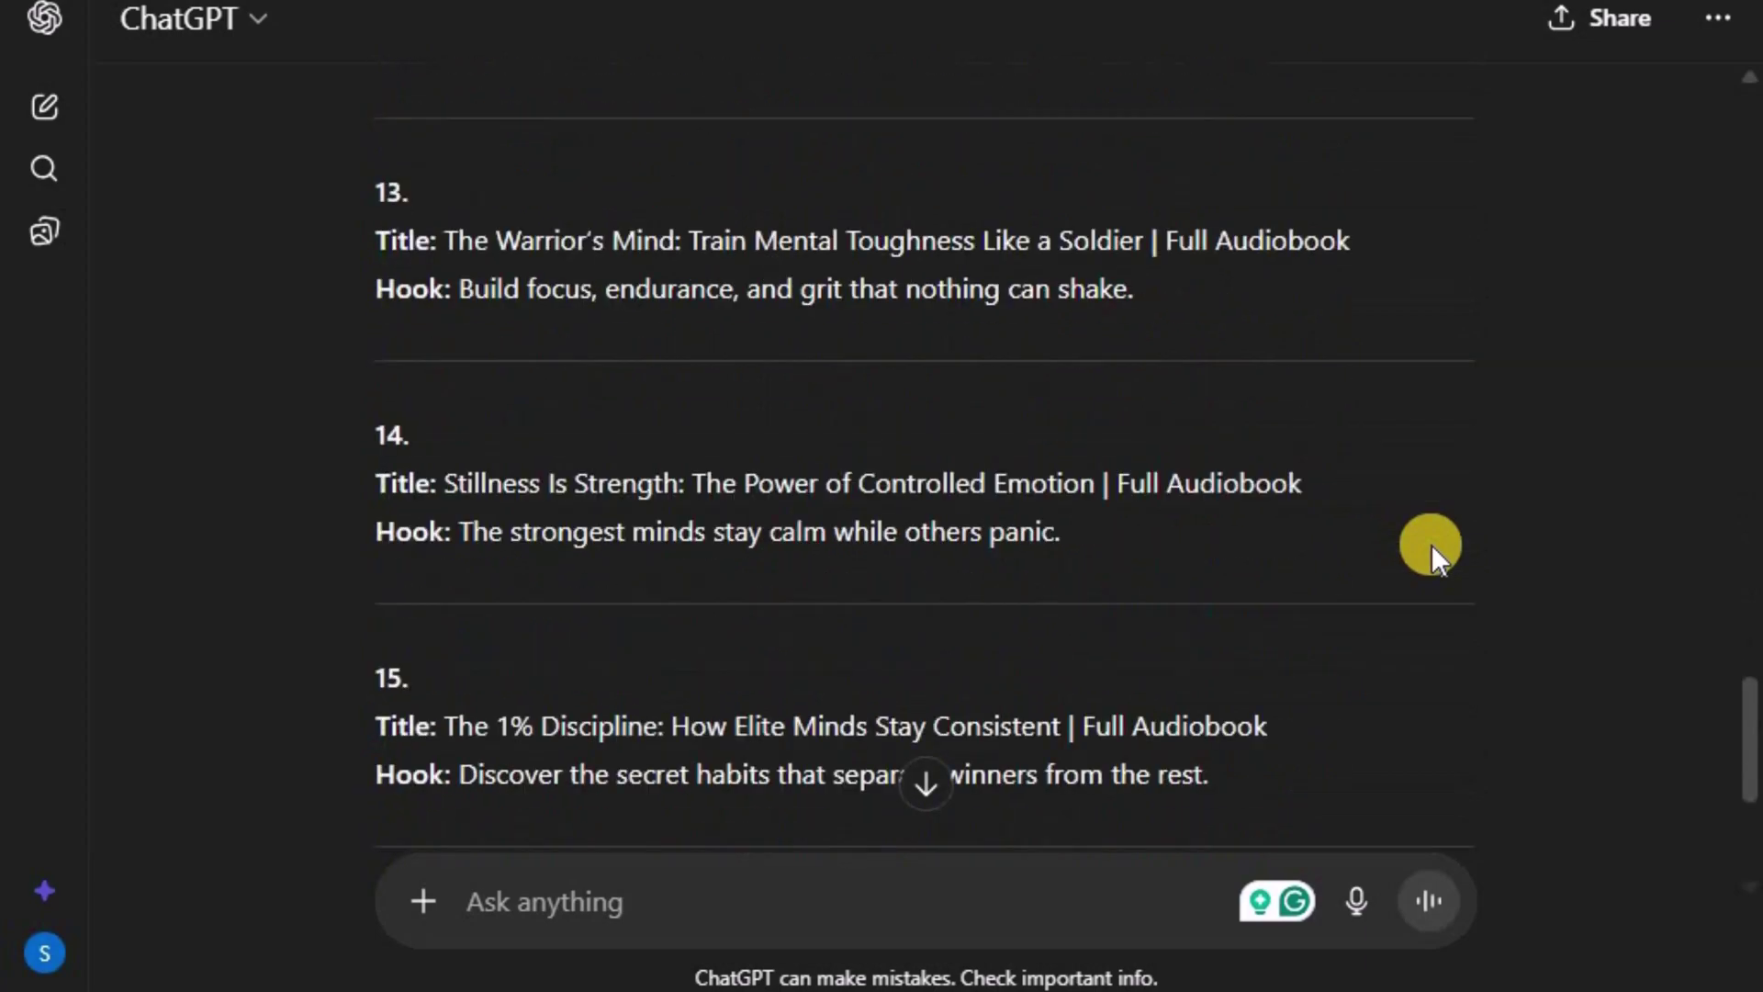
scroll(1430, 543, up, 11)
scroll(1431, 544, up, 7)
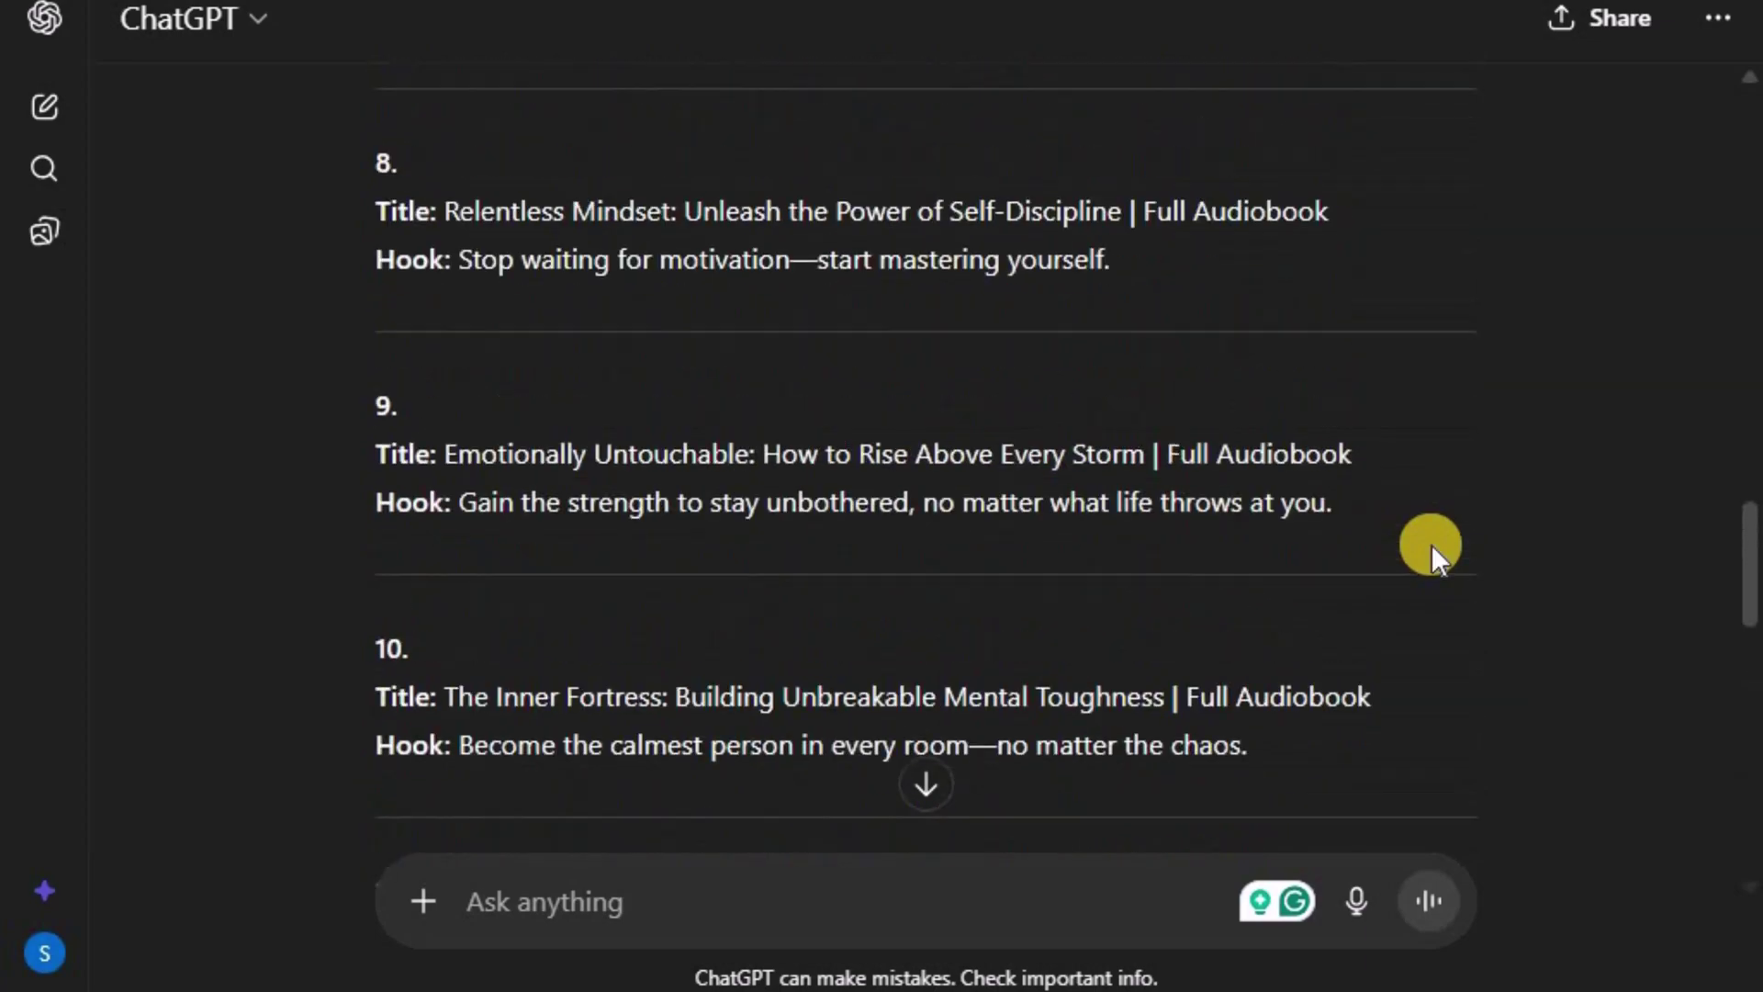
scroll(1431, 544, up, 10)
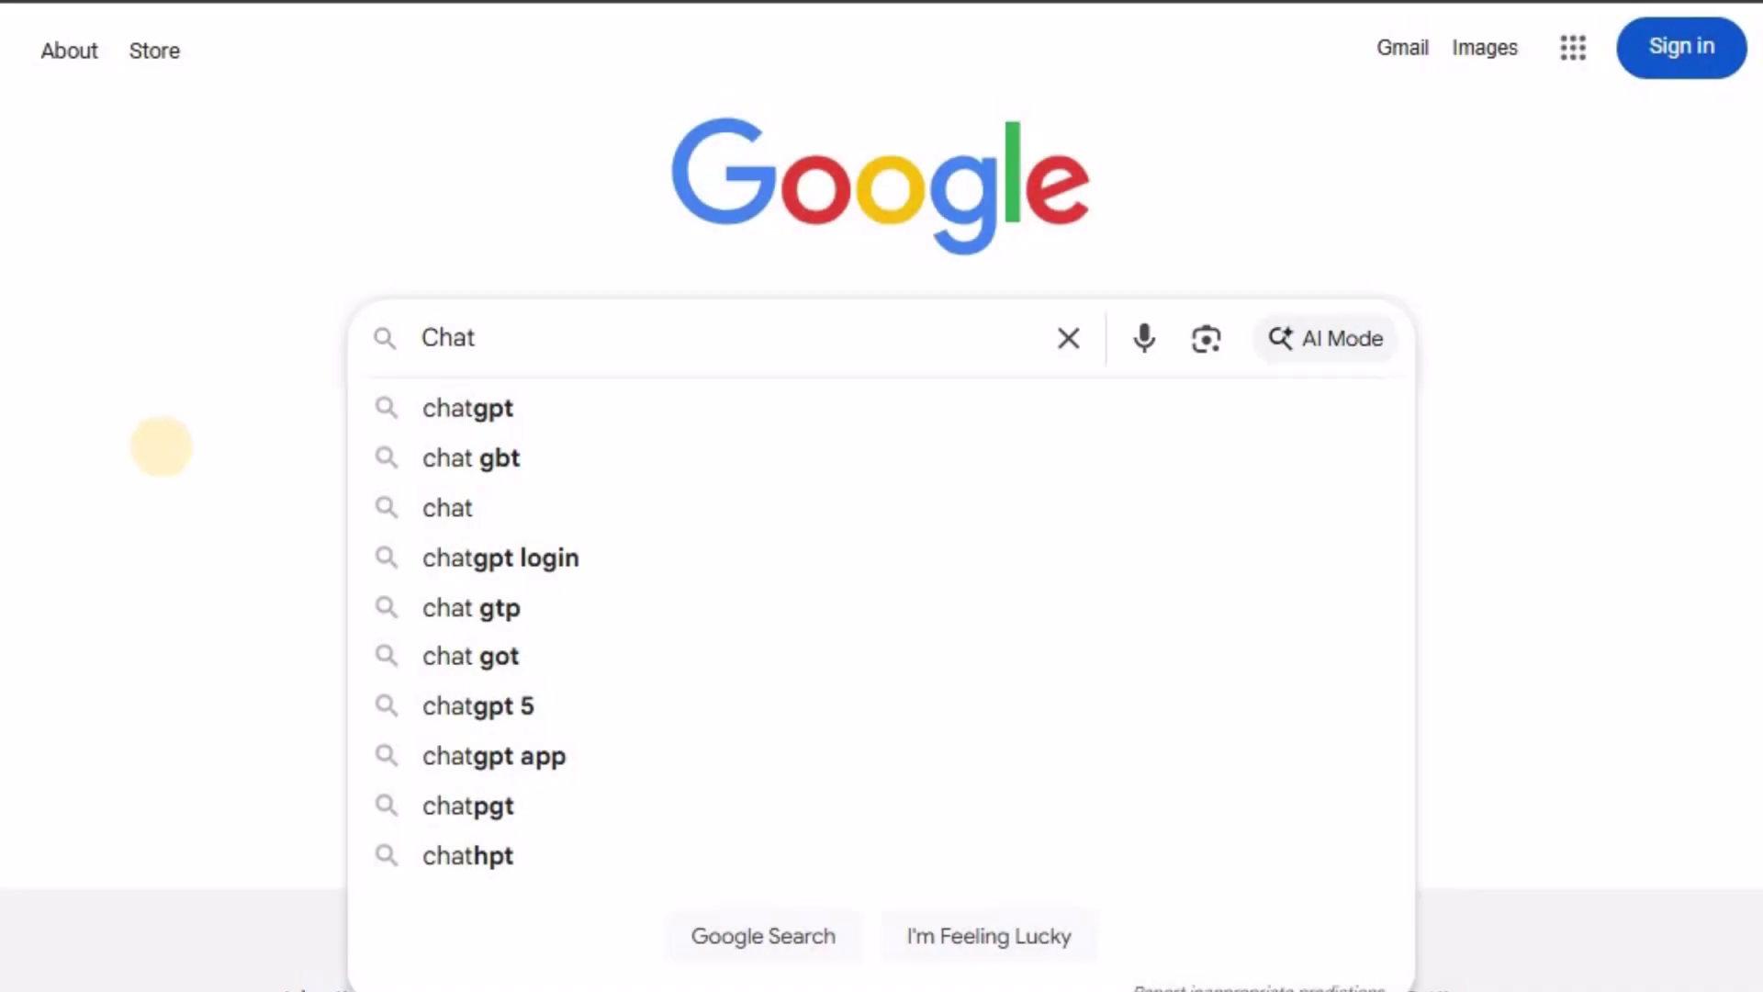
click(527, 413)
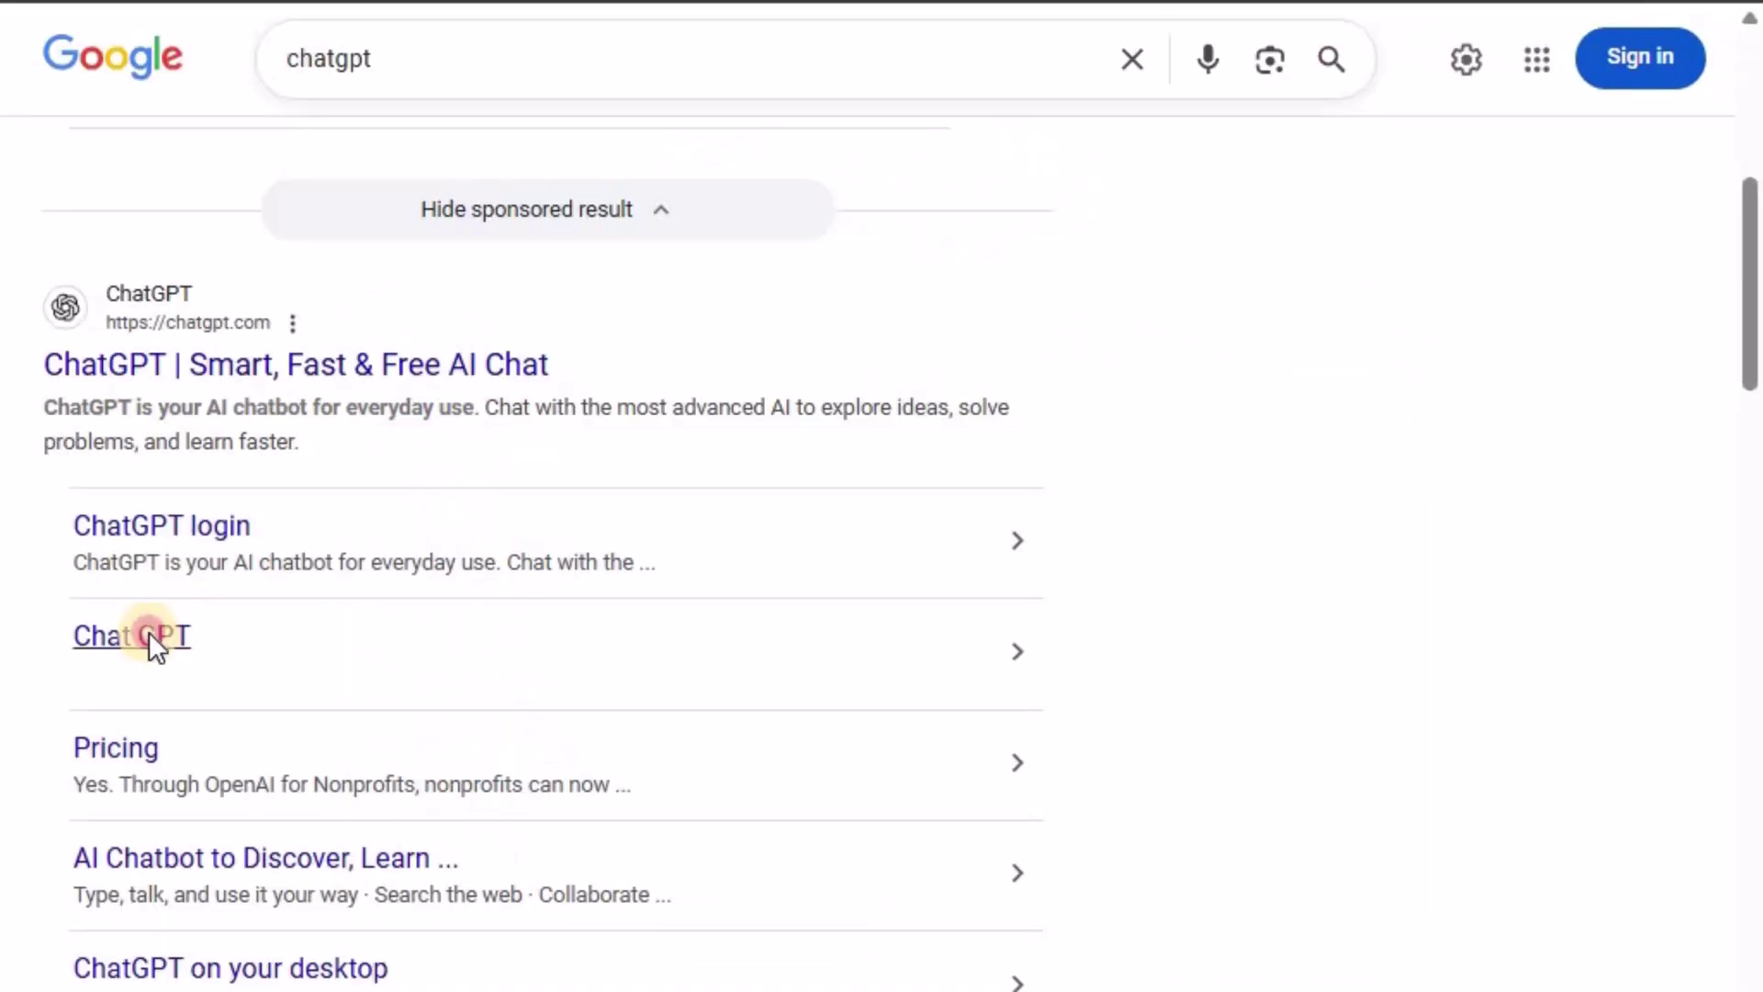
scroll(689, 512, down, 2)
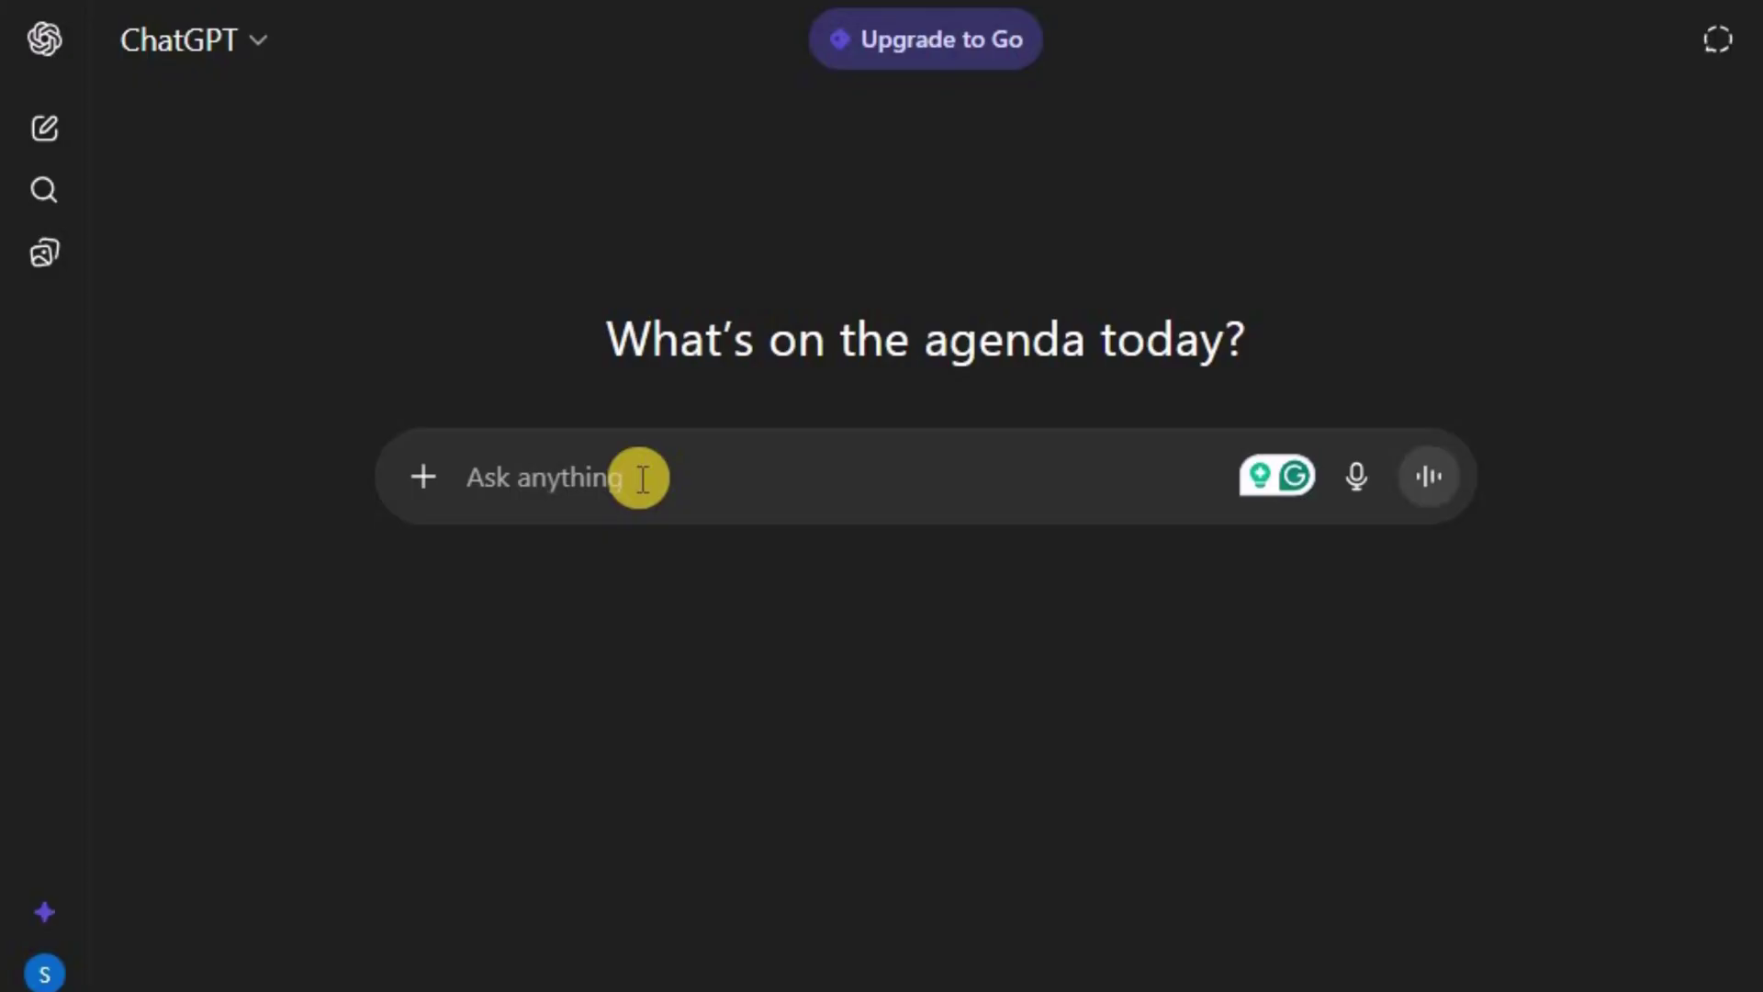
Paste the YouTube-strategist title prompt and set its requested title count to 15
key(ctrl+v)
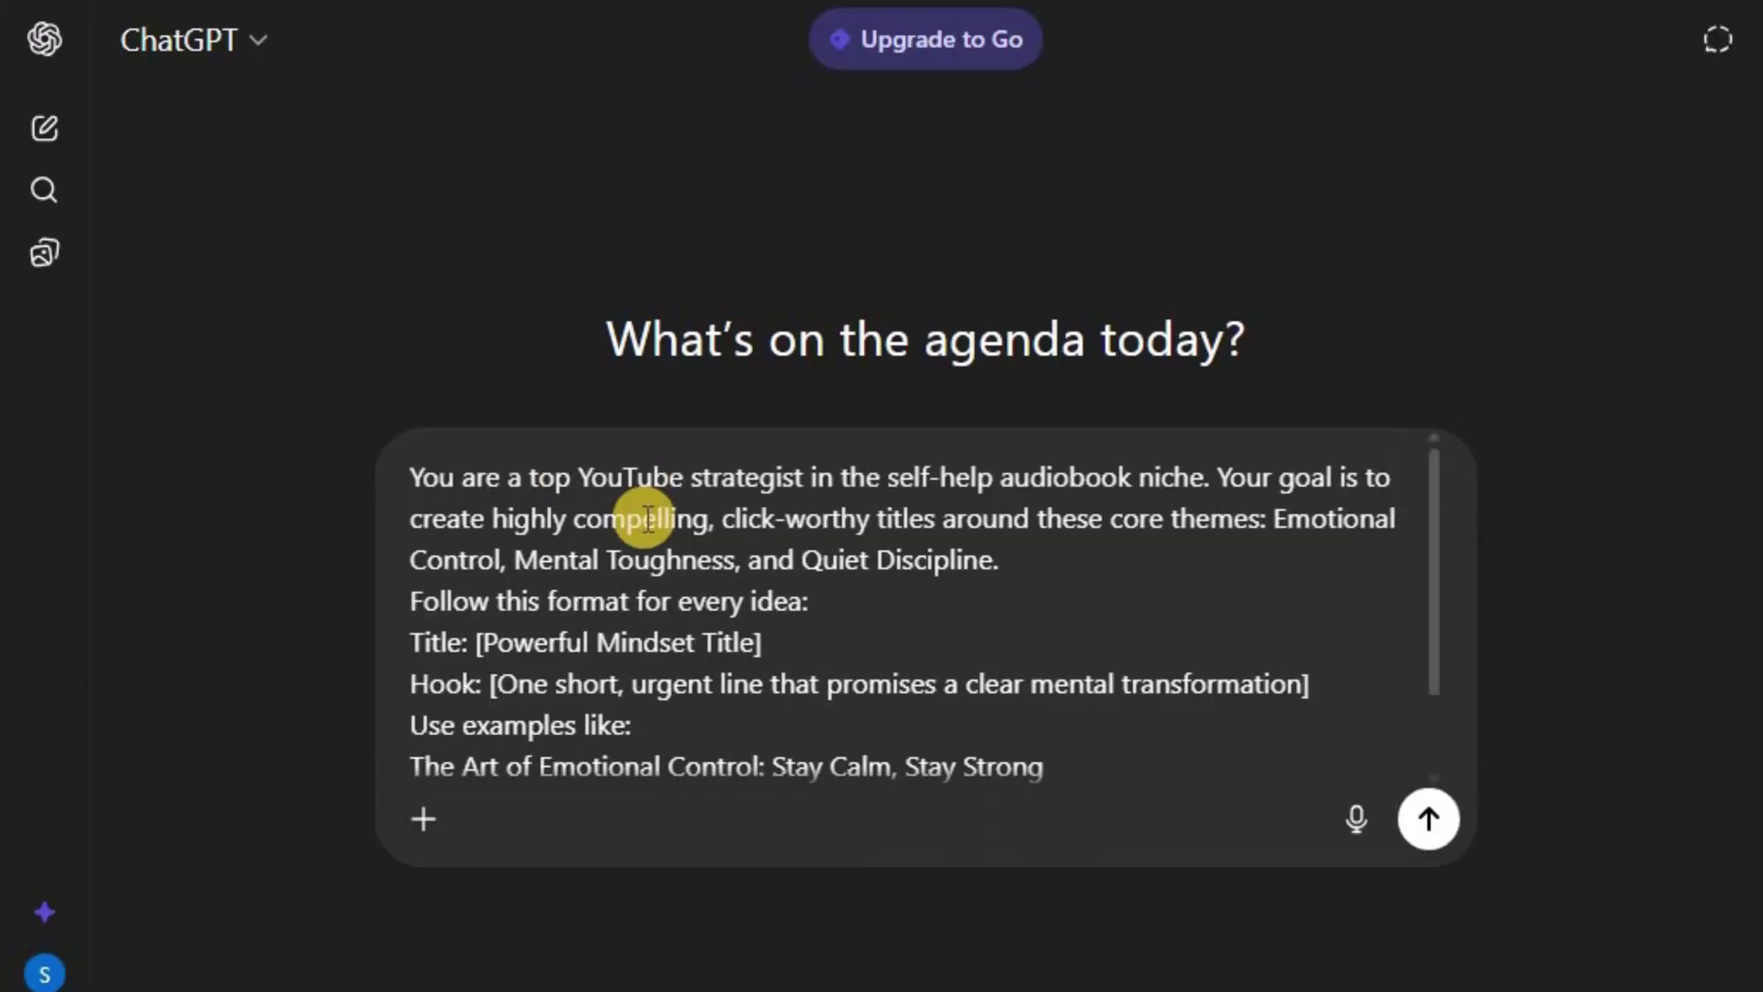
drag(1434, 578, 1441, 445)
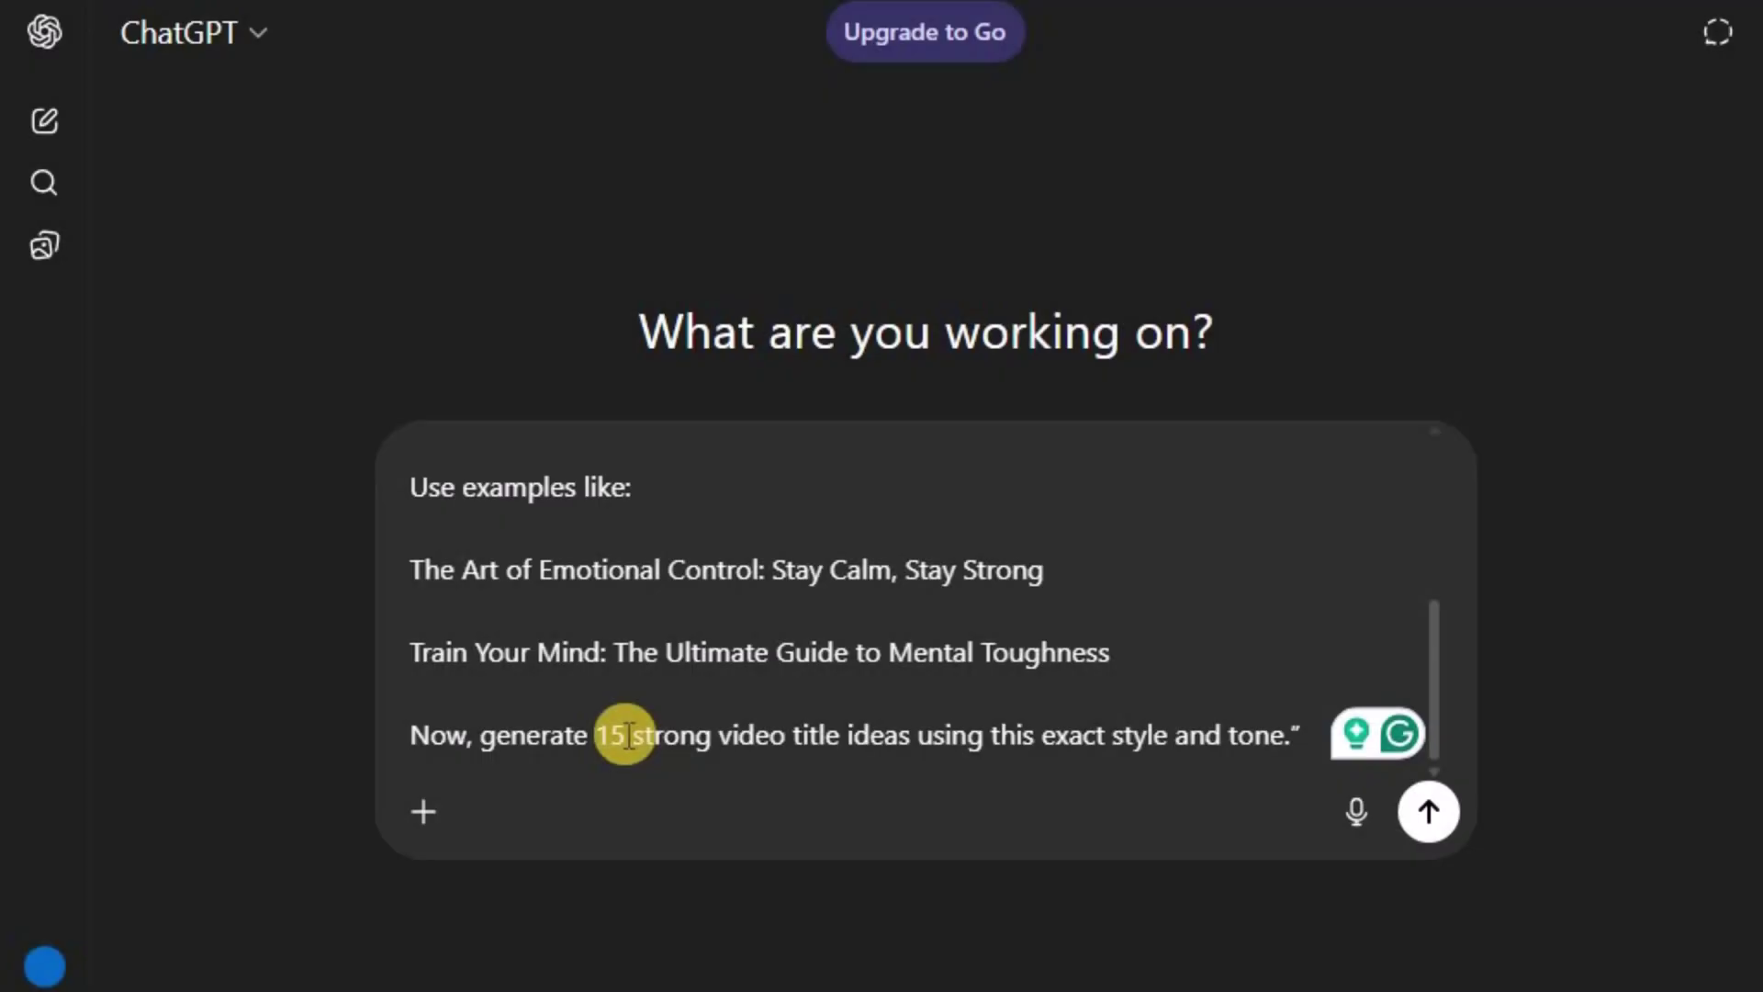
double_click(617, 735)
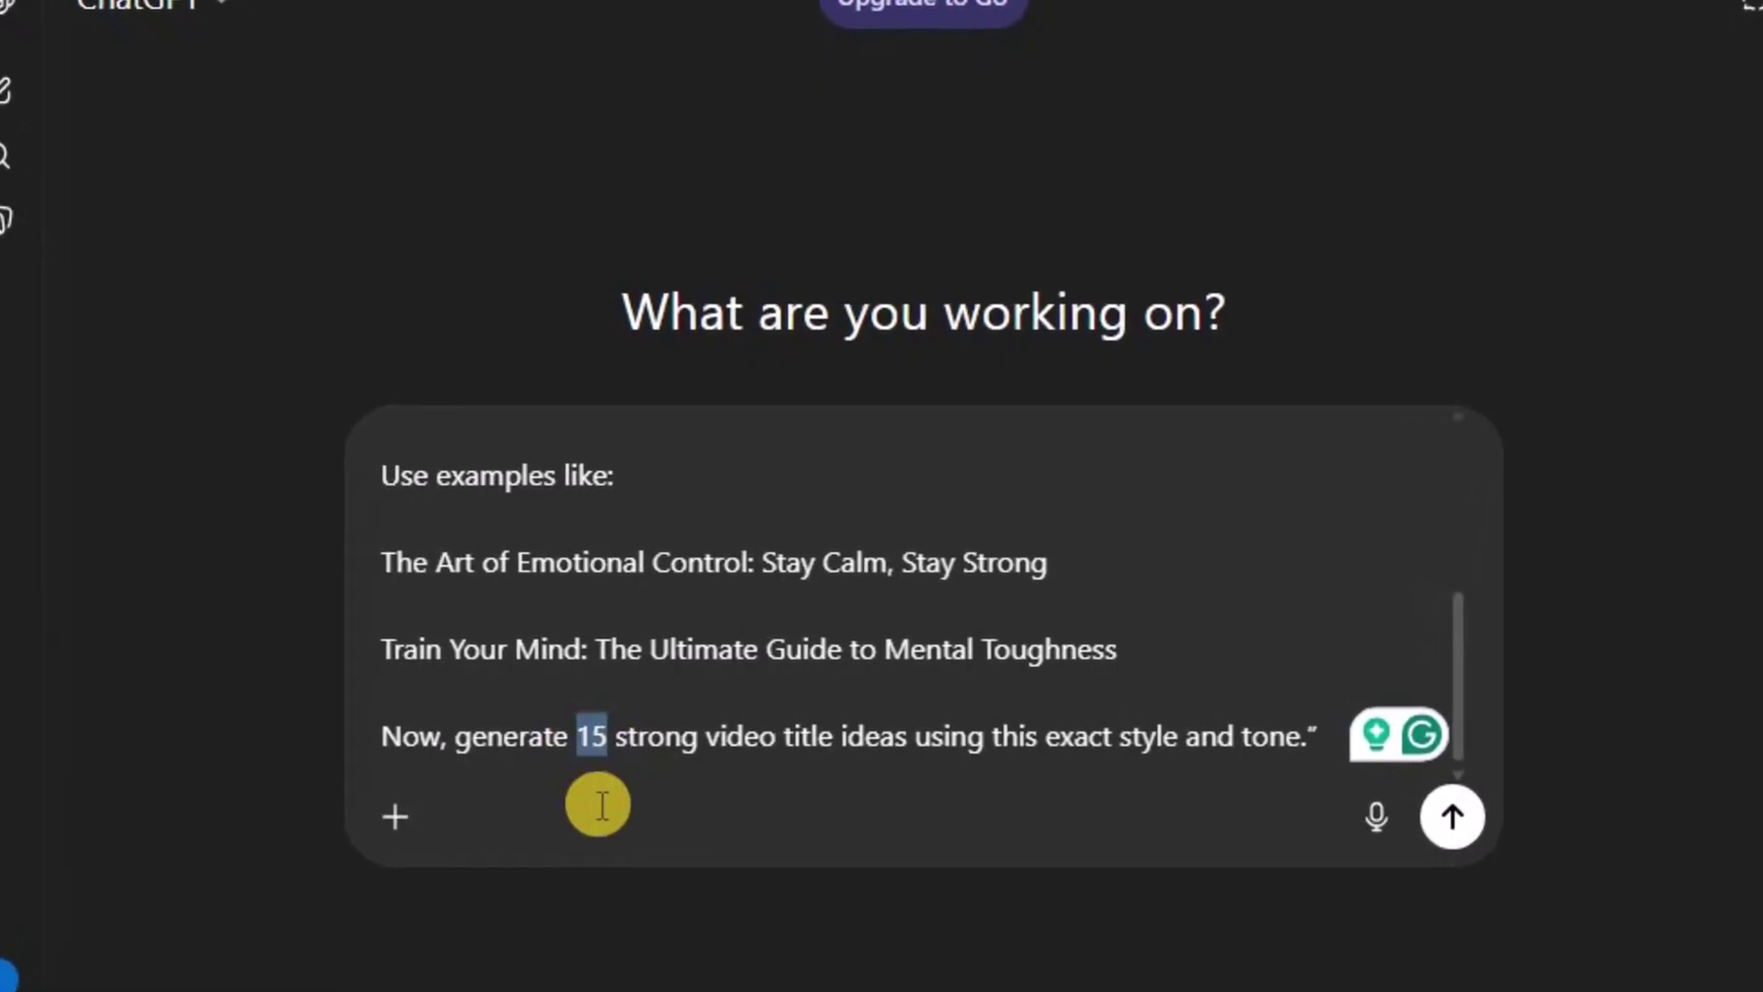
text(50)
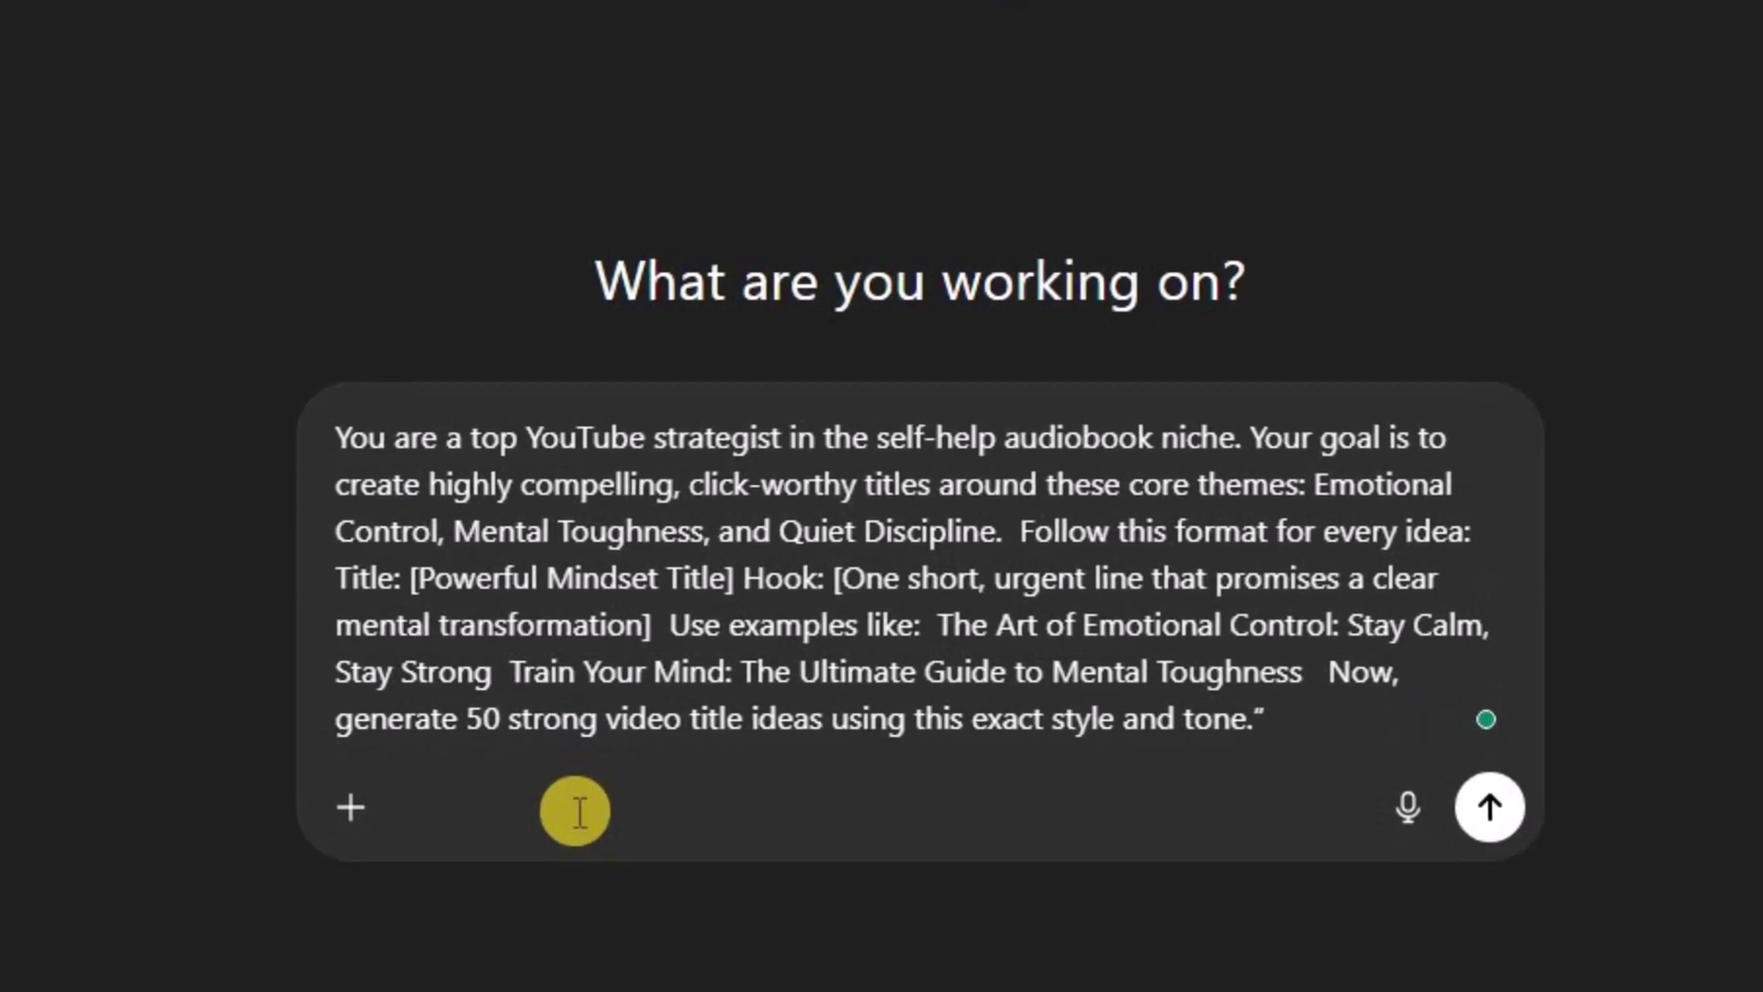
key(BackSpace)
key(BackSpace)
text(10)
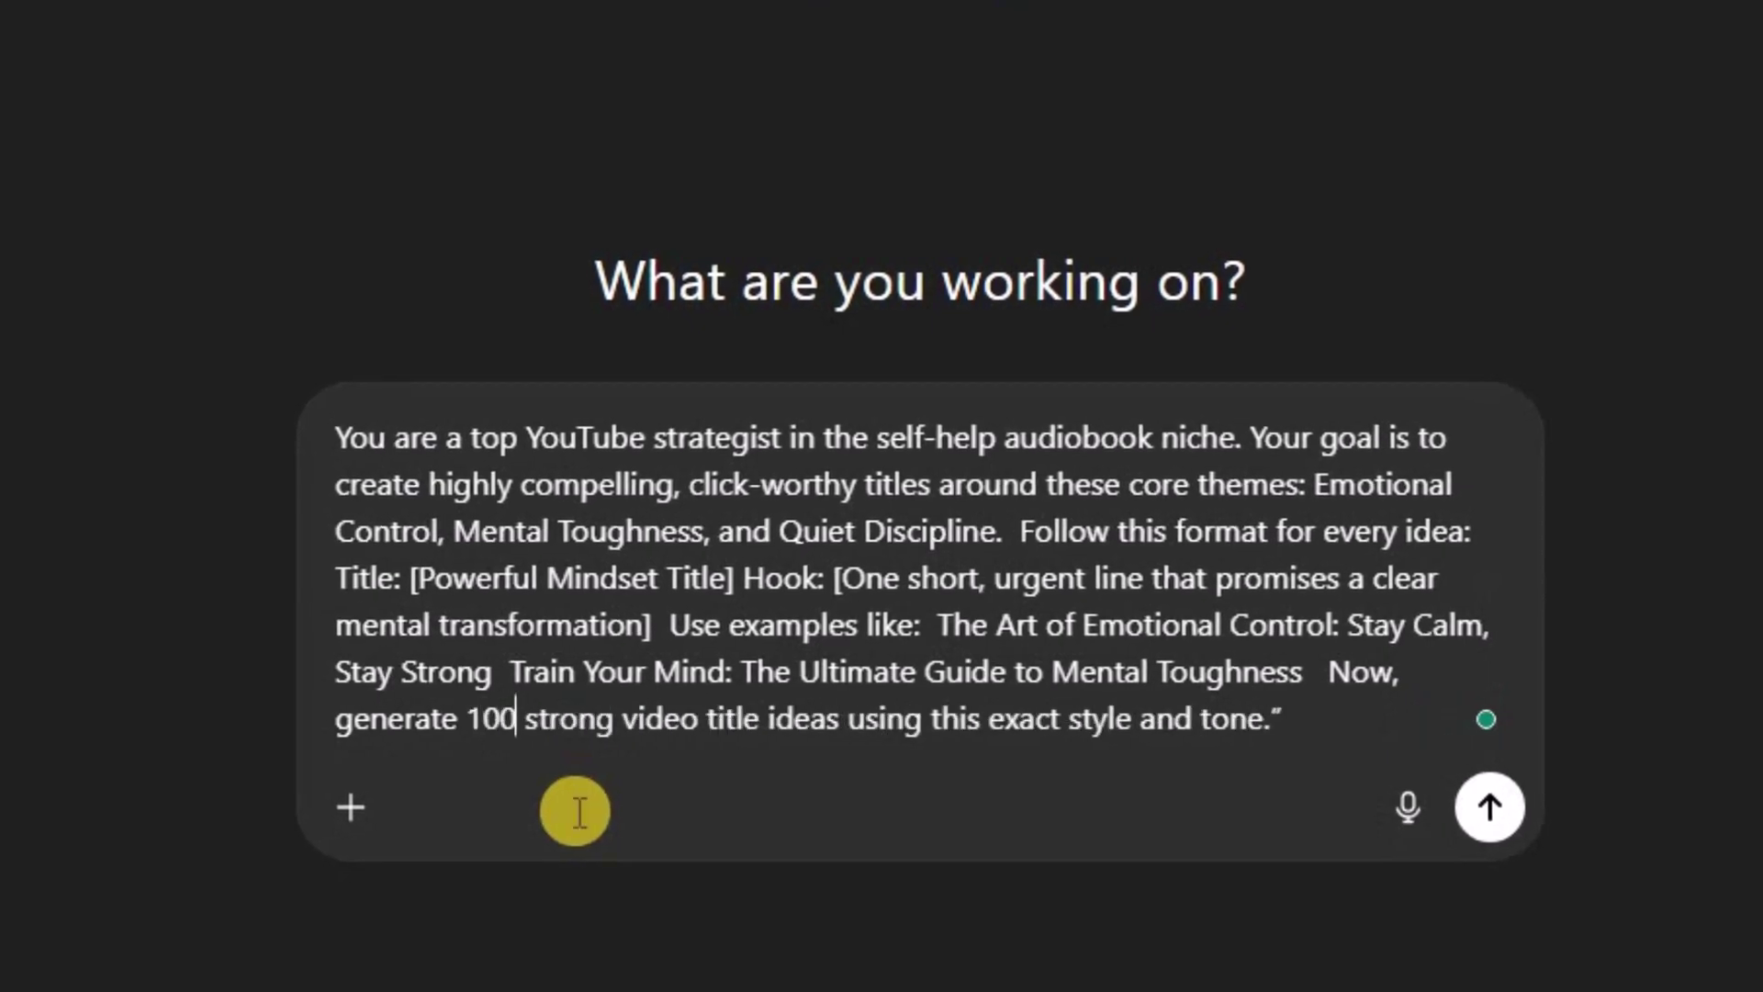
key(BackSpace)
key(BackSpace)
text(5)
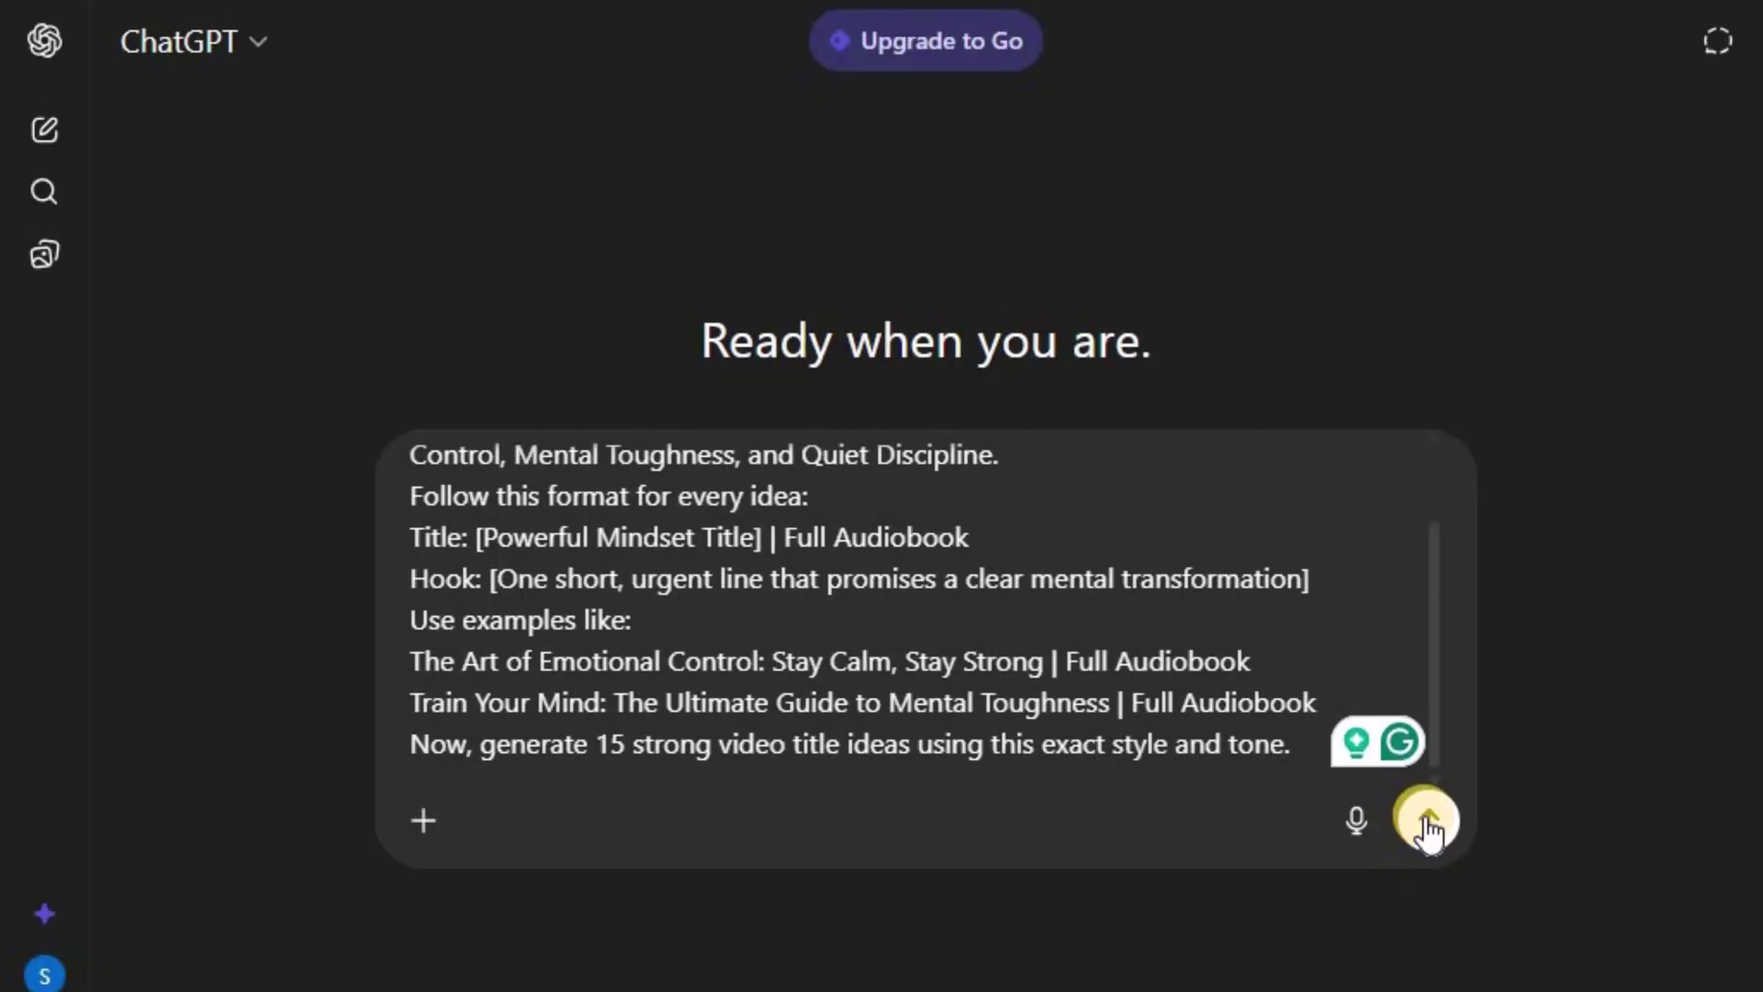
Send the prompt and review the 15 audiobook title ideas with hooks
click(1426, 820)
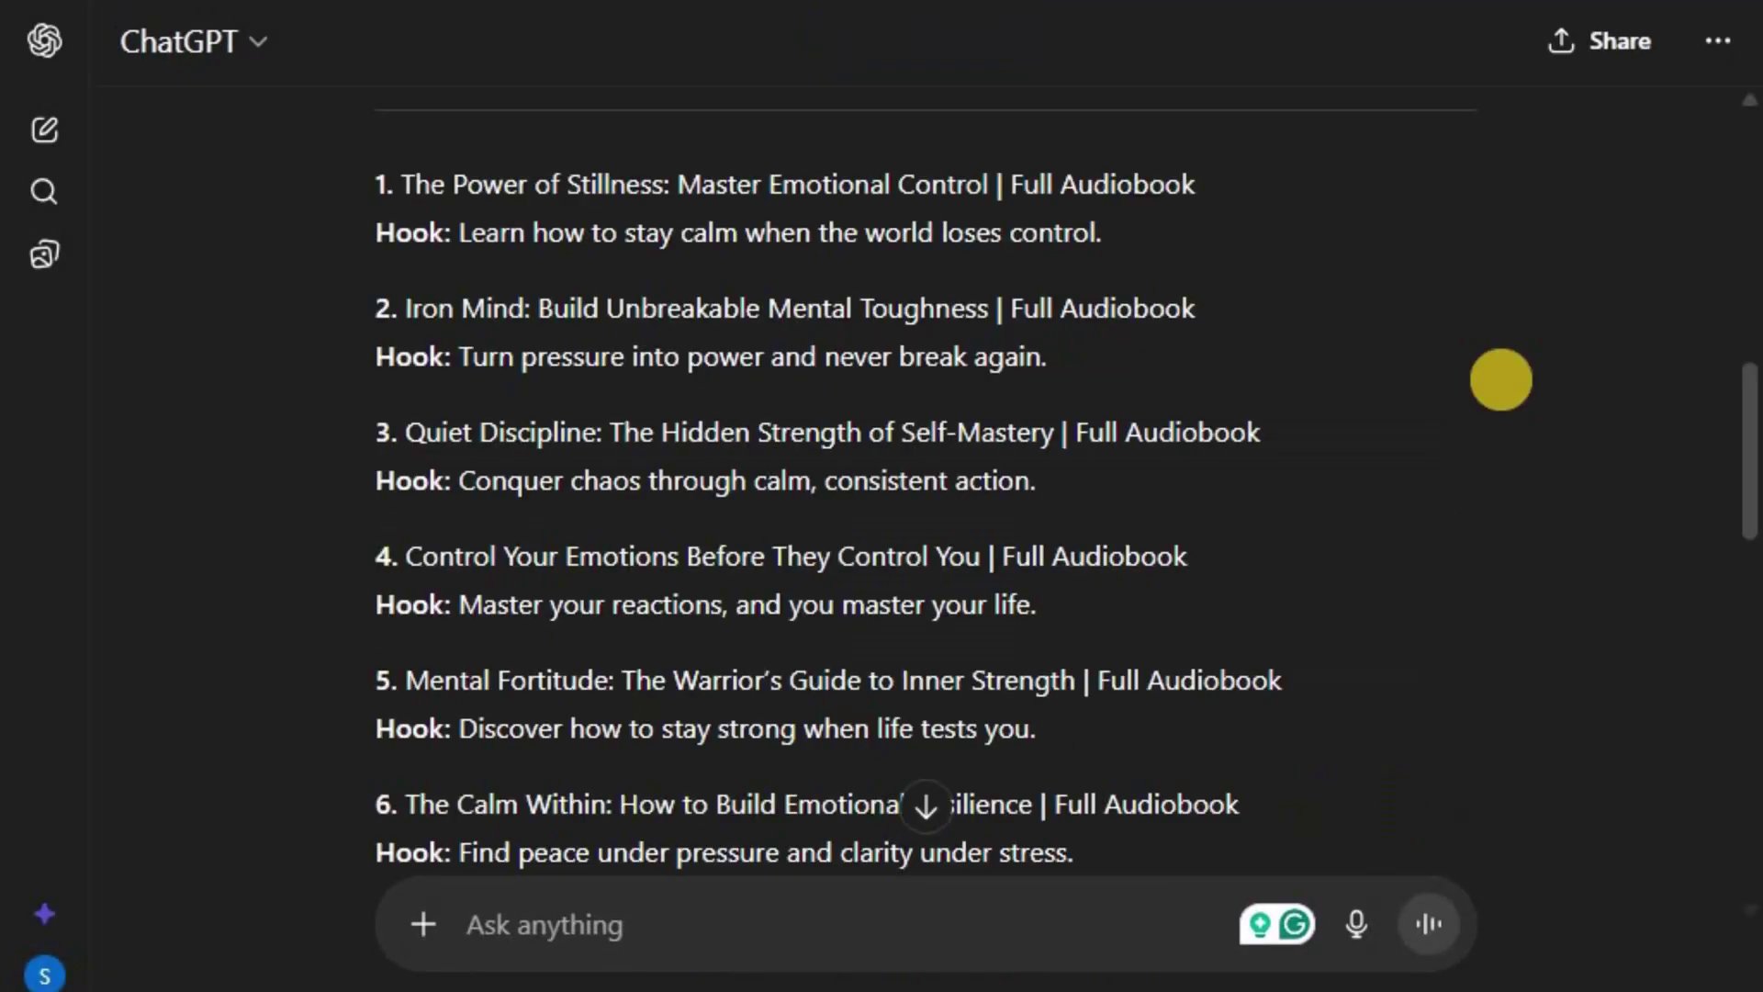
scroll(1502, 379, down, 3)
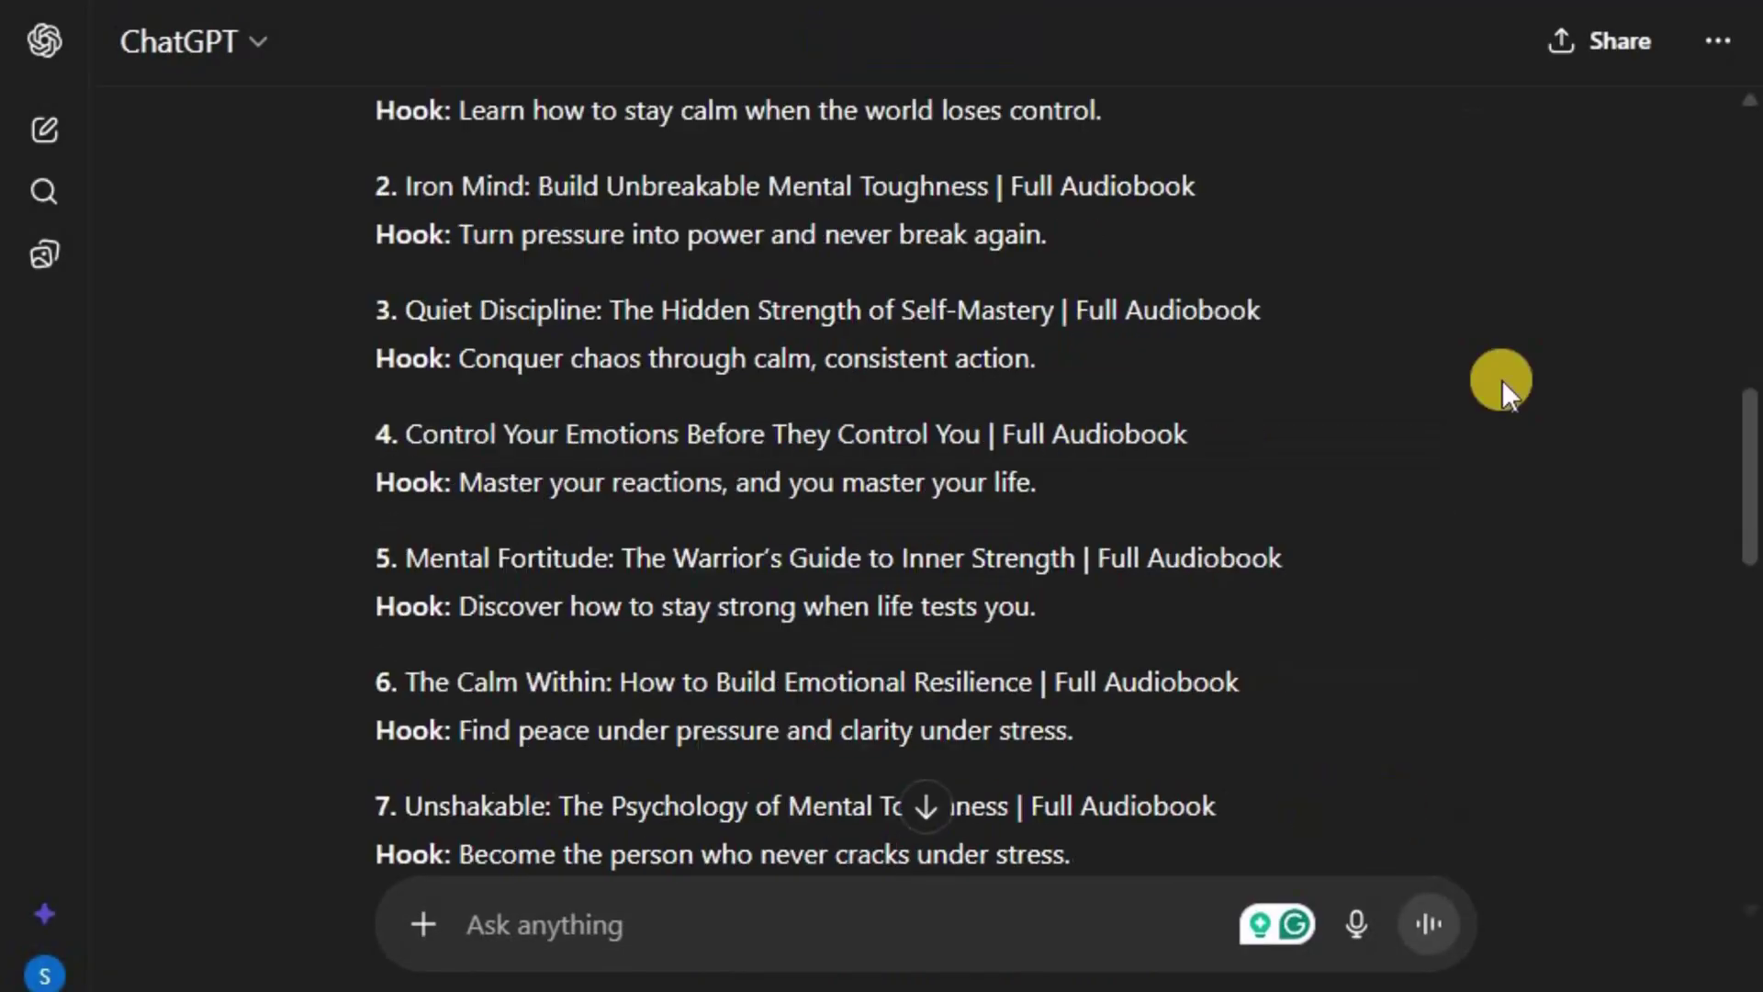
scroll(1501, 378, down, 4)
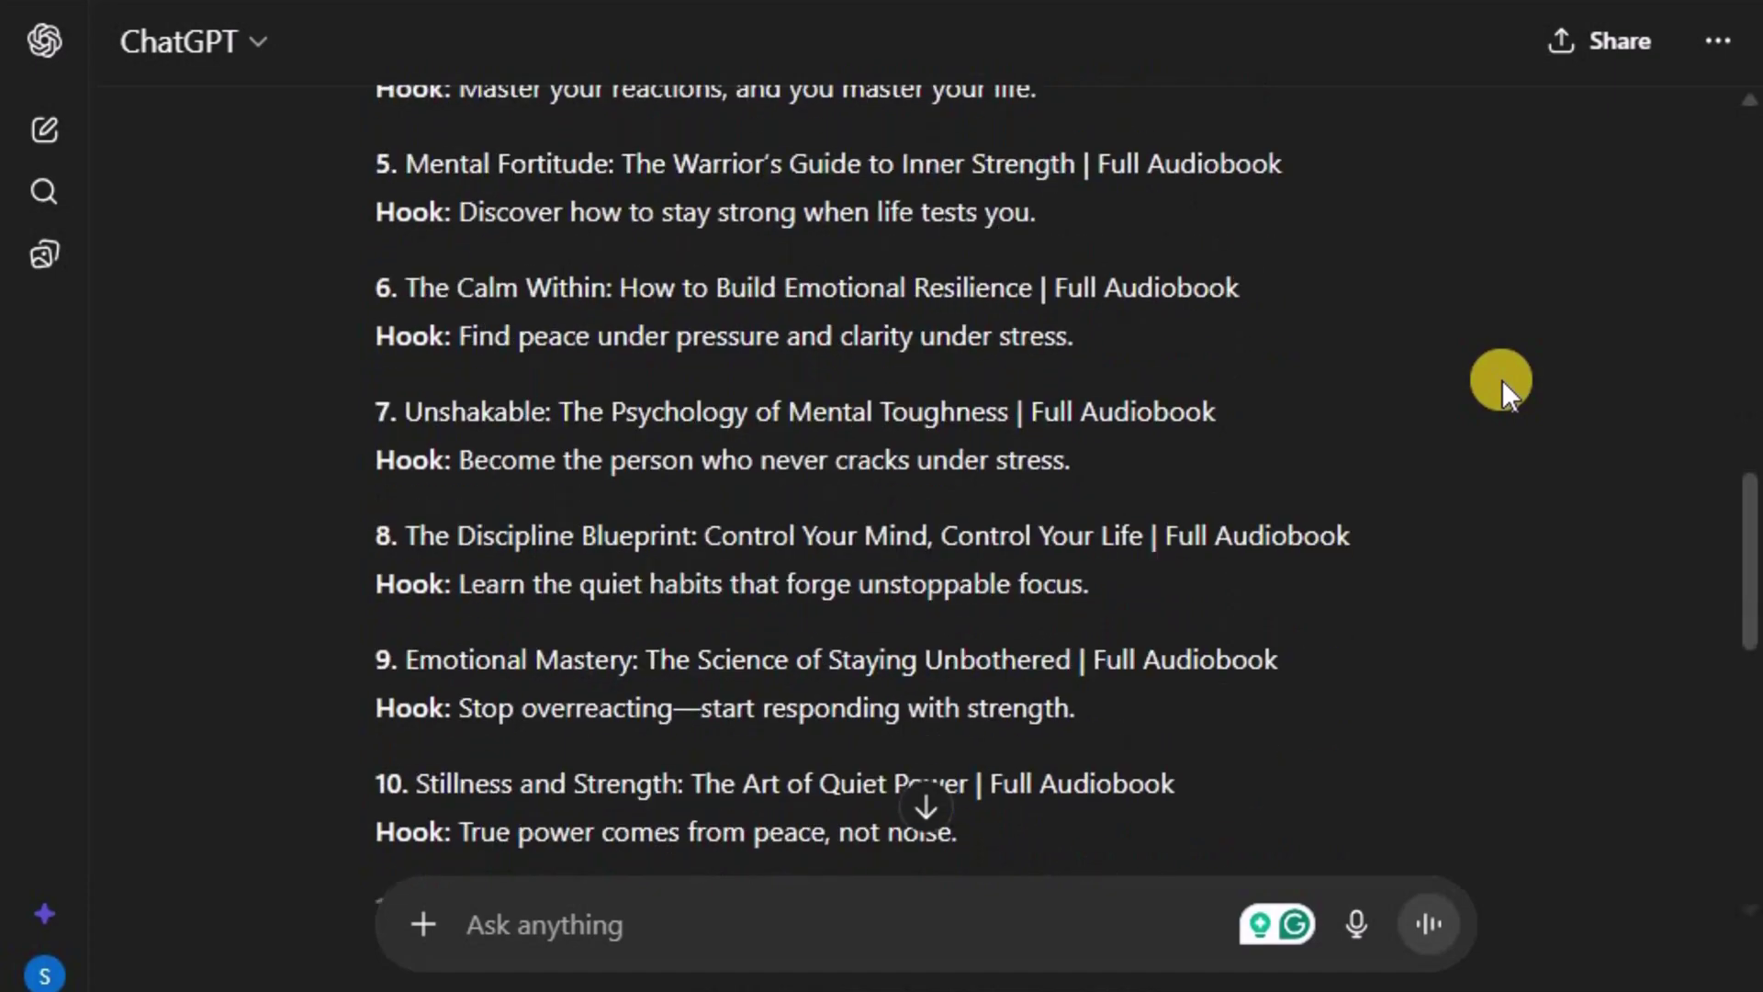
scroll(1501, 378, down, 7)
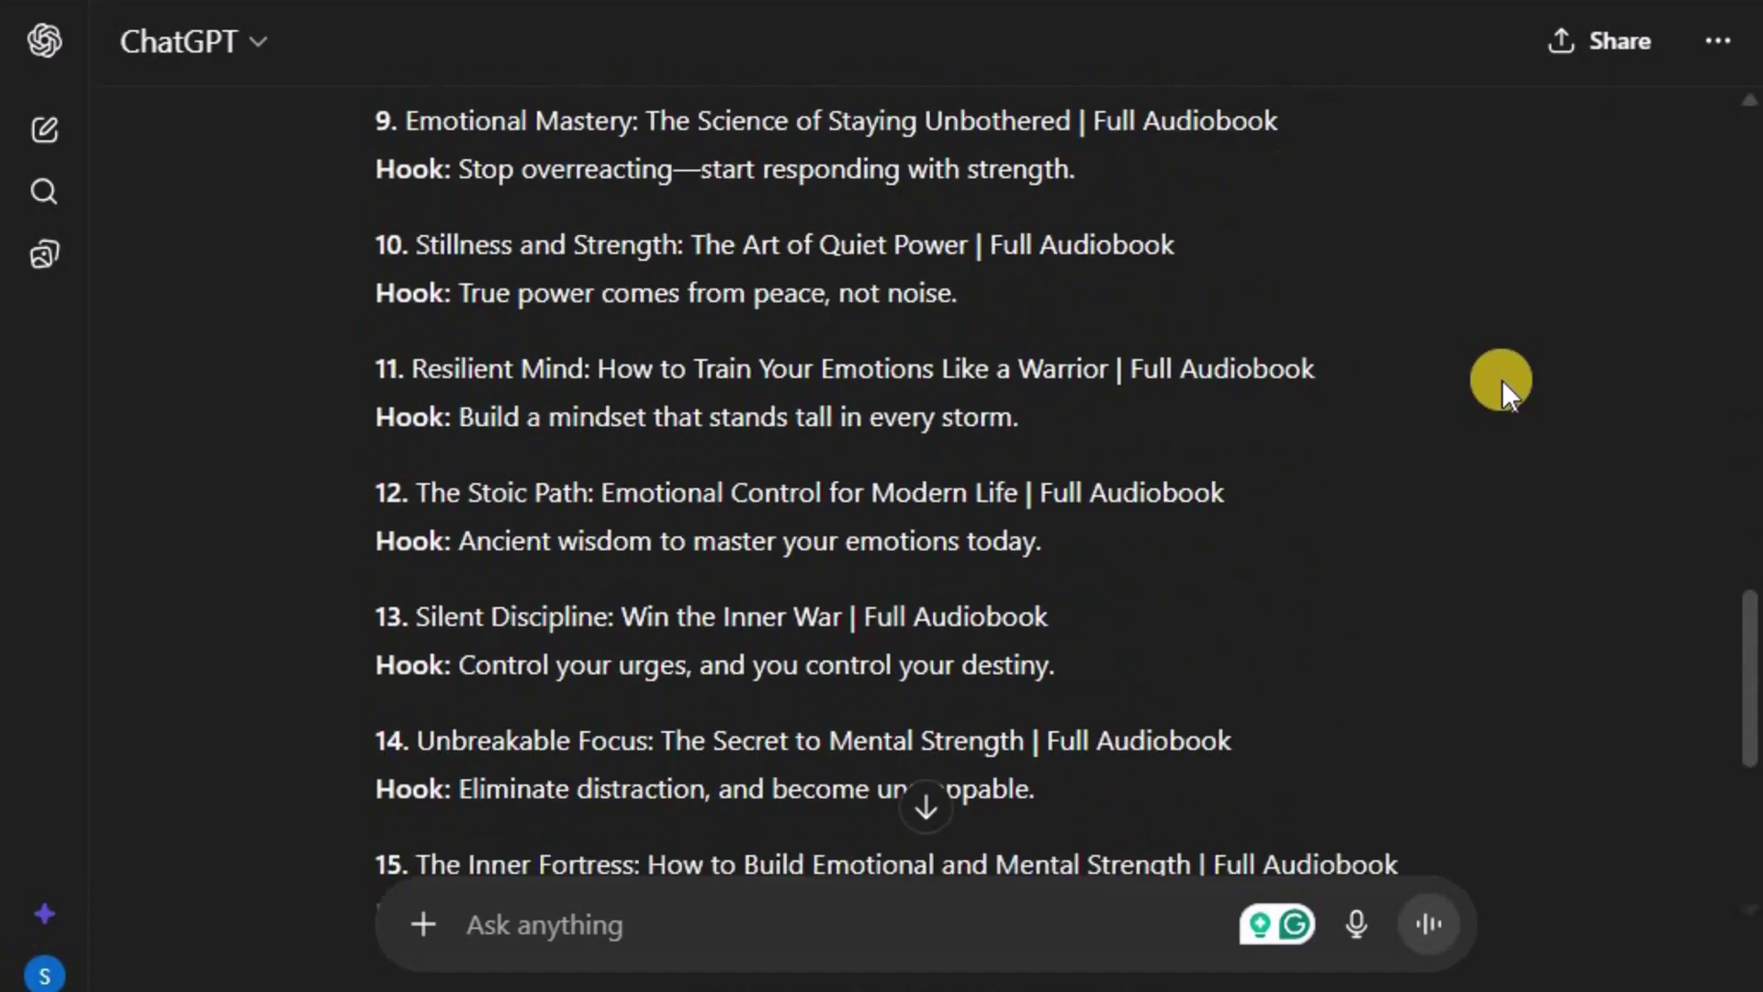
scroll(1501, 379, down, 2)
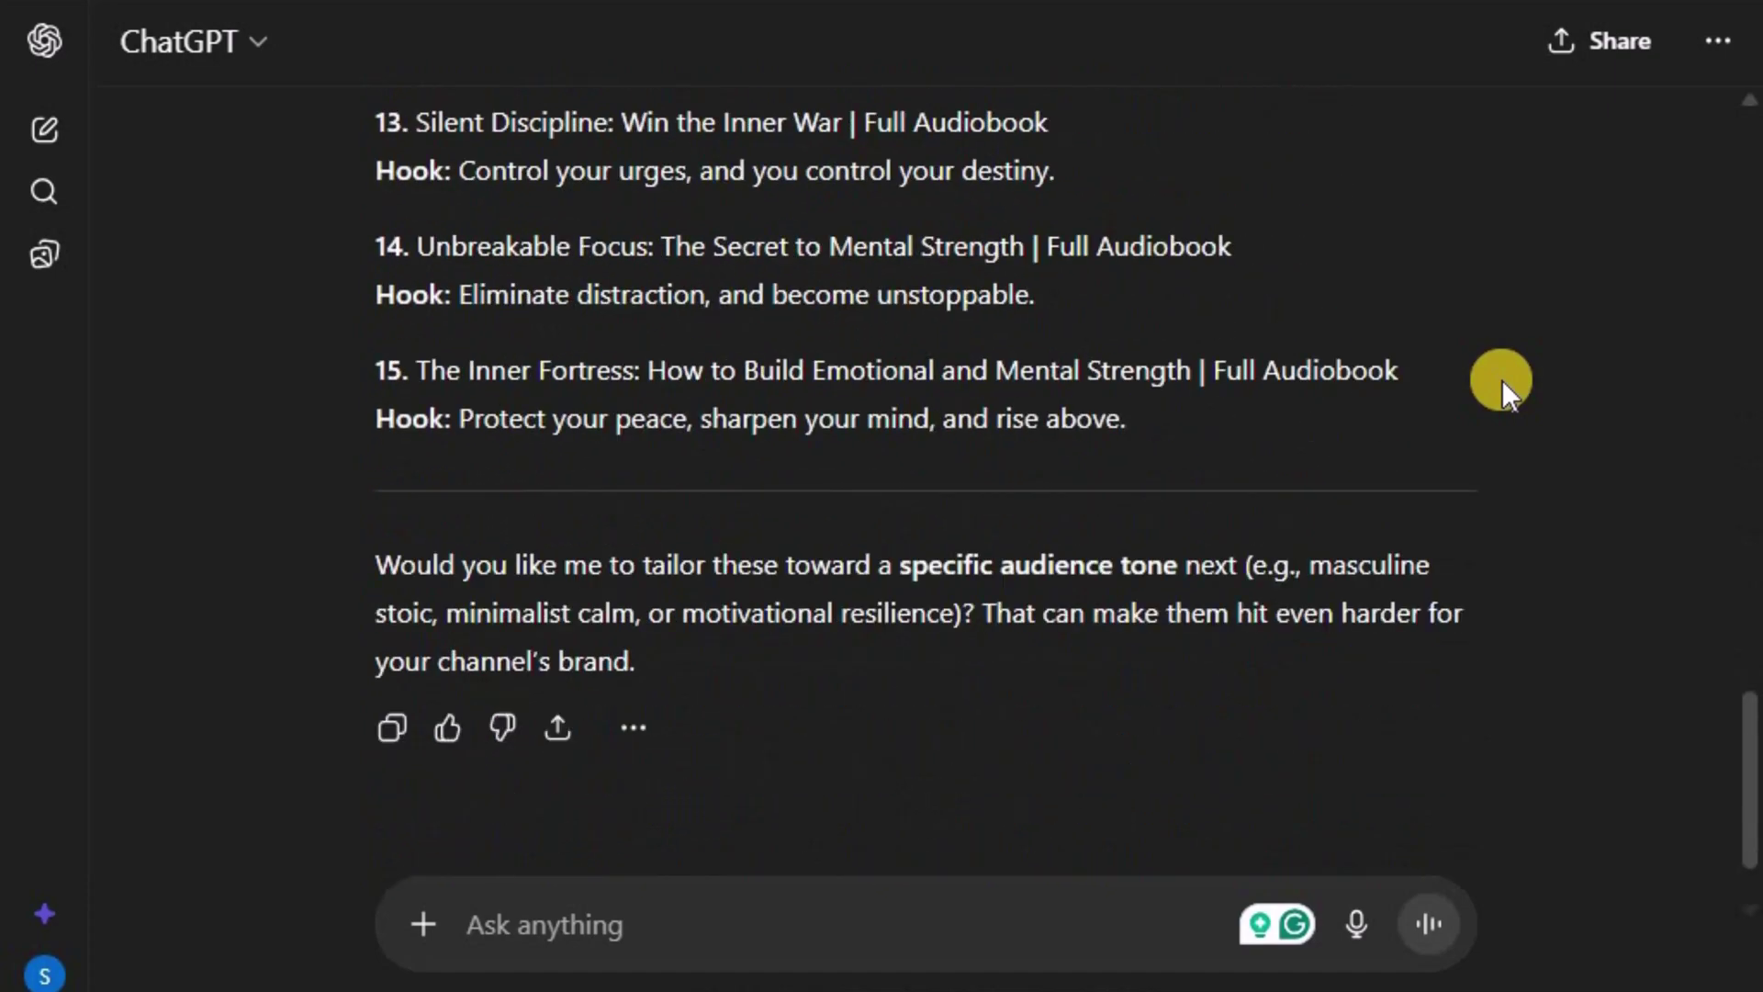
scroll(1506, 386, down, 1)
Send the follow-up 'more' to get 20 additional Full Audiobook titles
click(905, 900)
text(m)
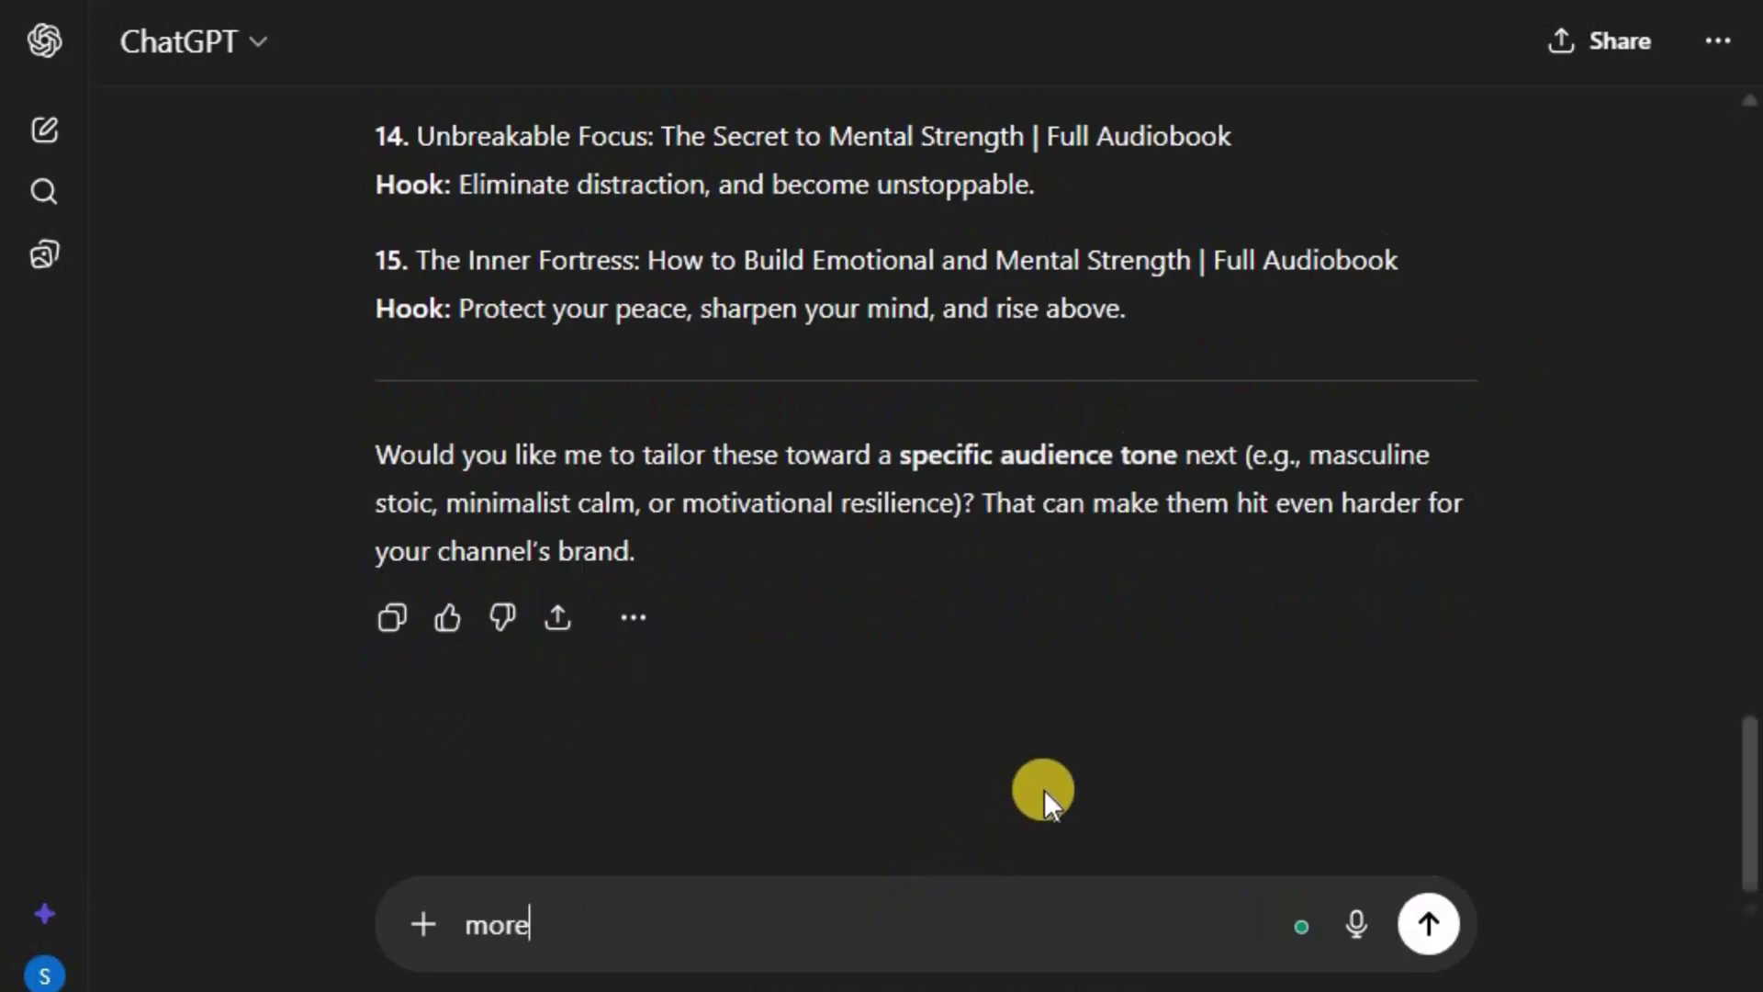
text(ore)
key(Return)
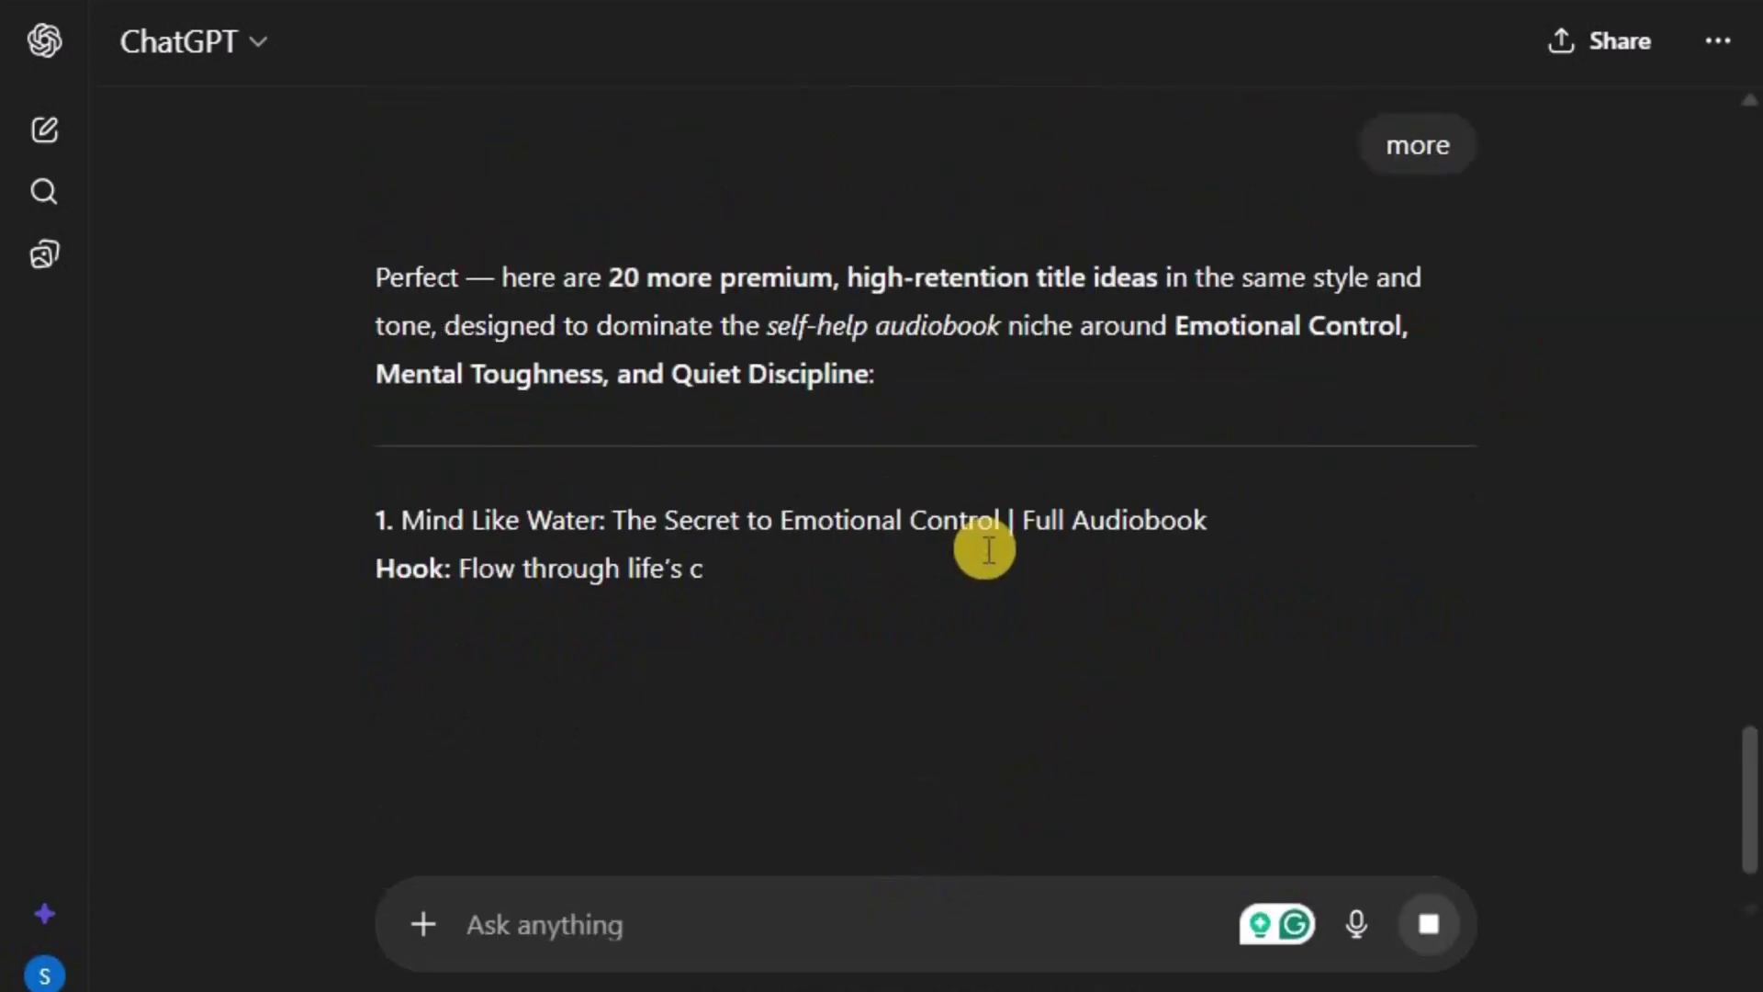
scroll(985, 547, down, 4)
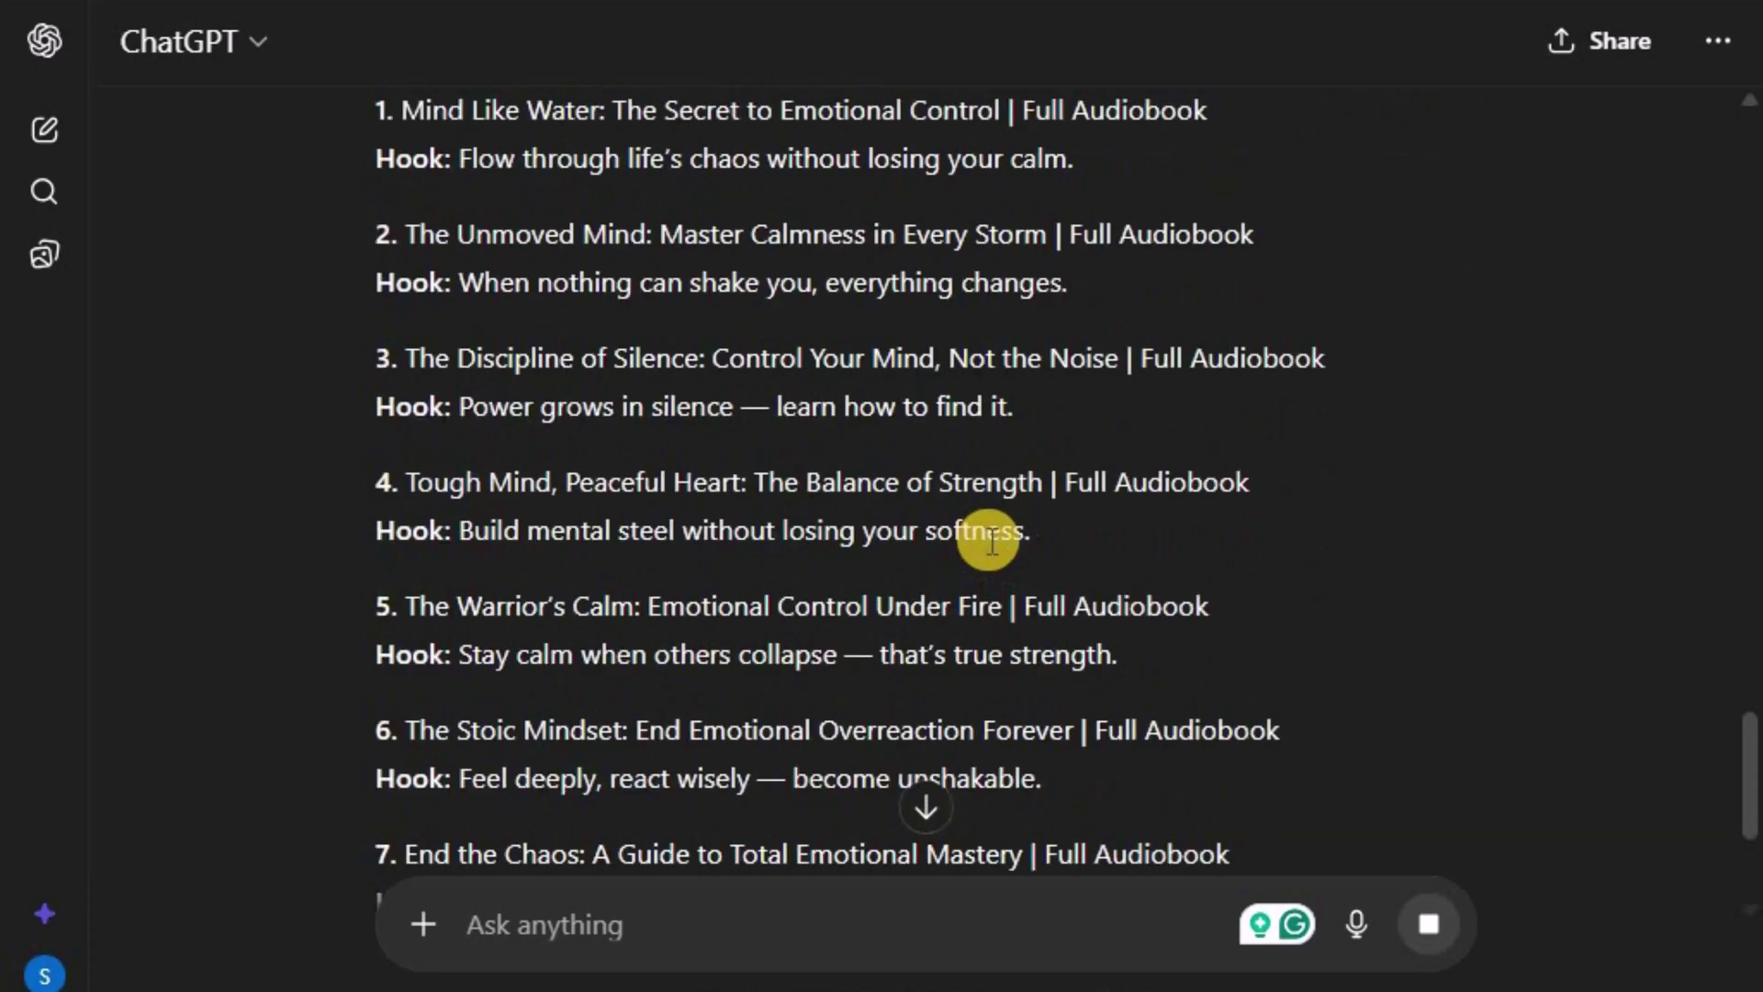
scroll(1087, 493, down, 6)
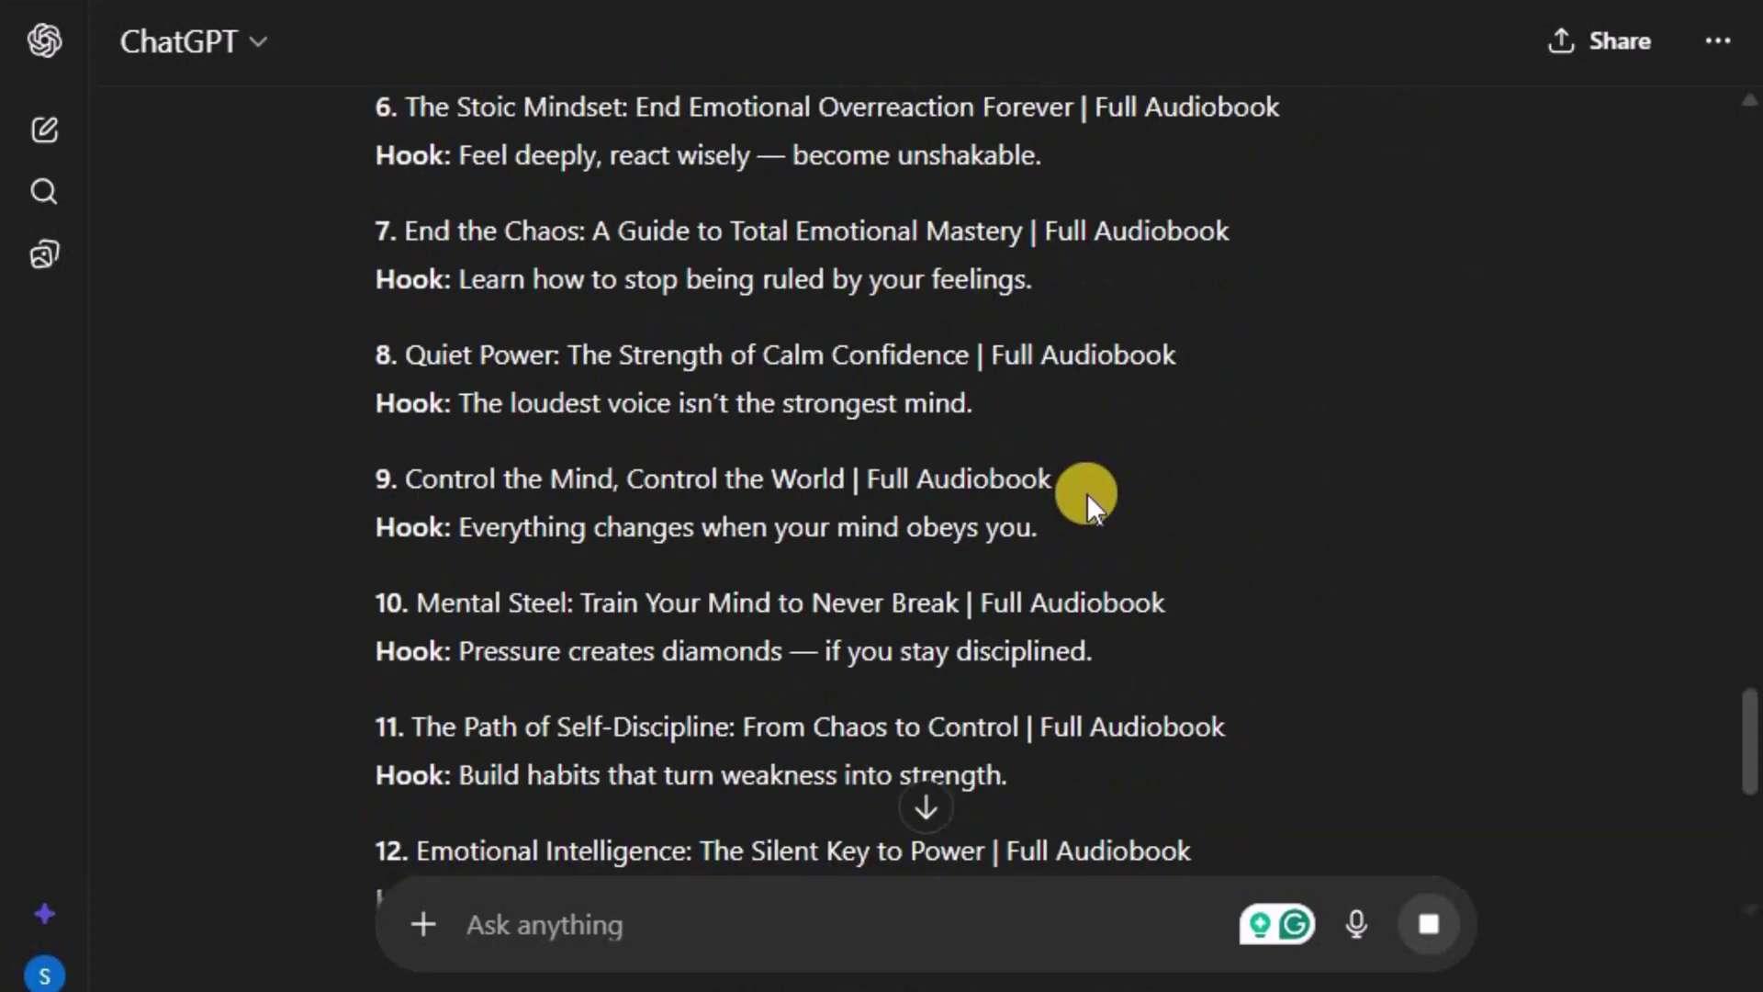
scroll(1087, 493, down, 7)
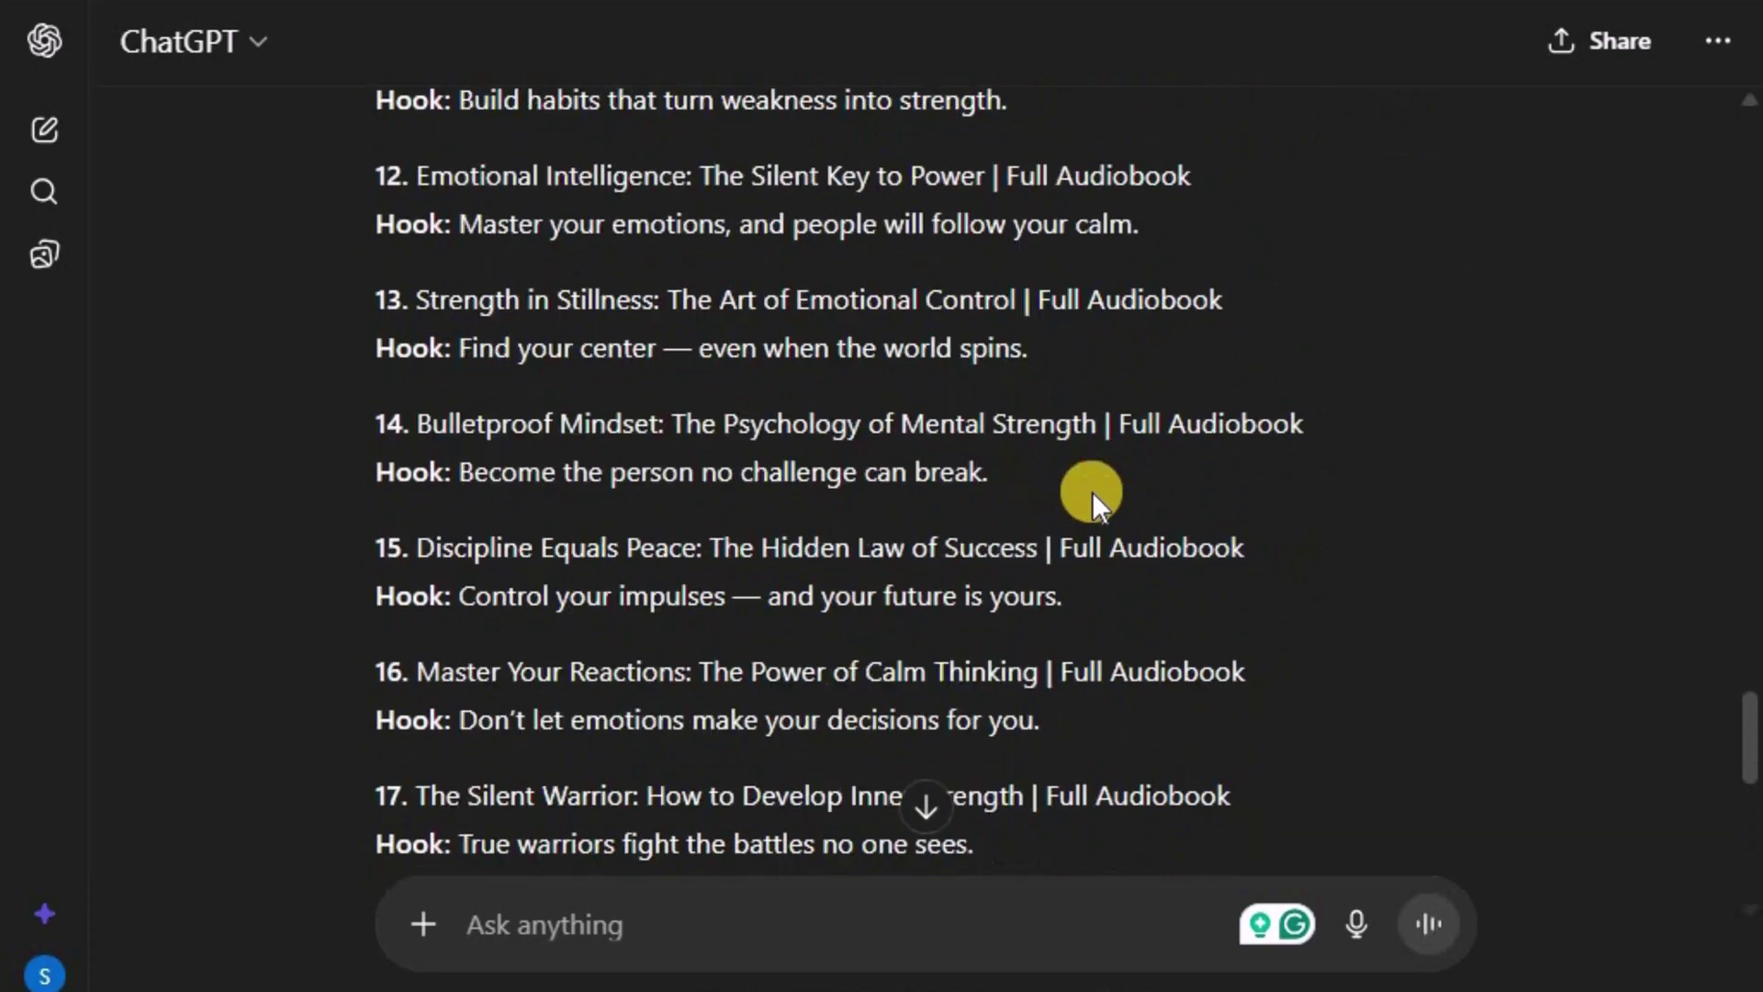
scroll(1092, 492, down, 6)
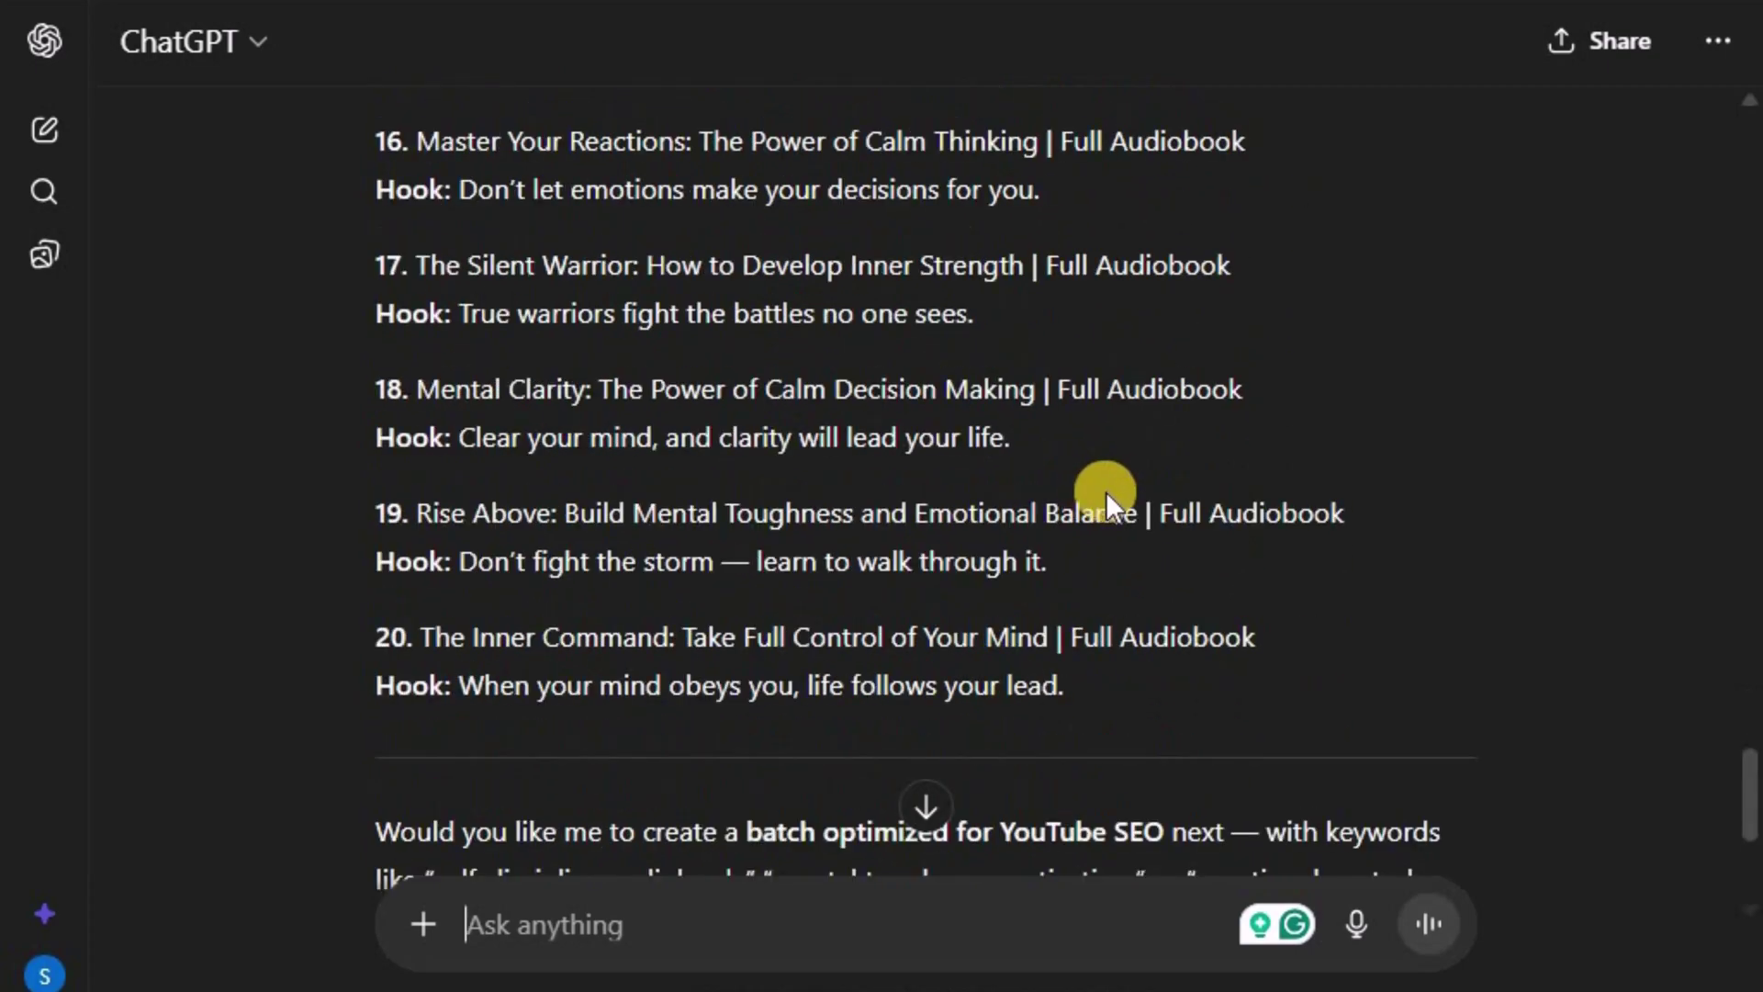
scroll(1149, 496, up, 10)
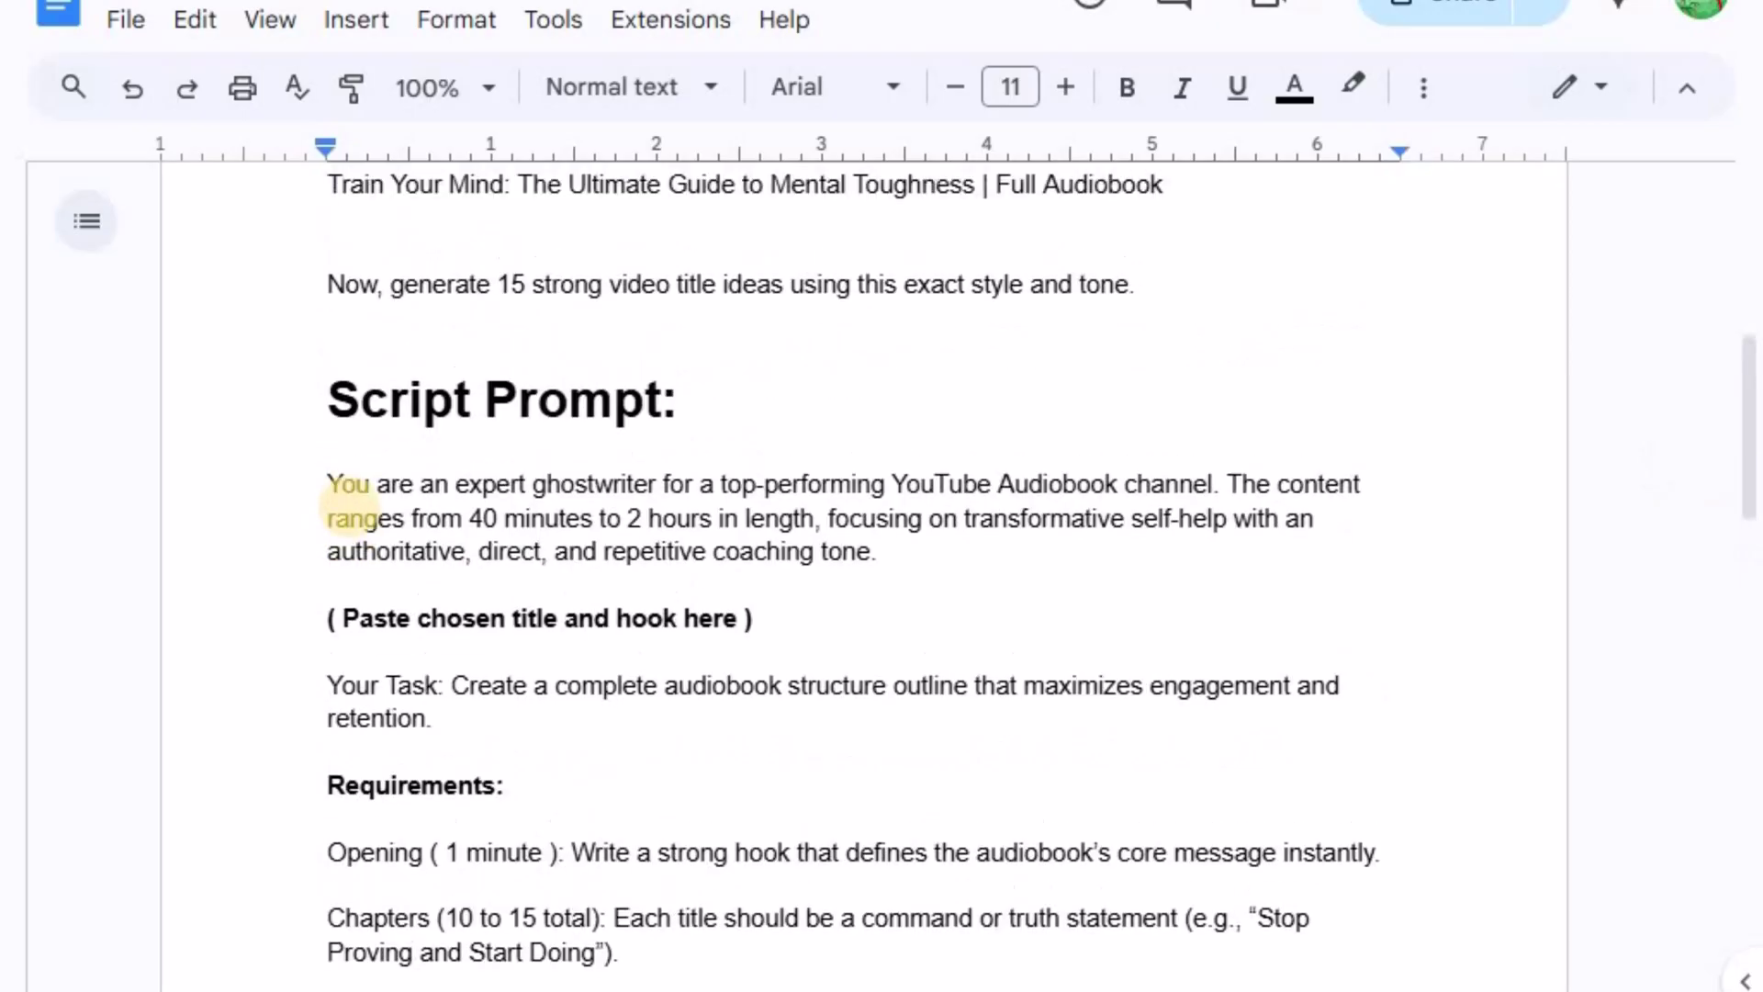
Copy the full ghostwriter Script Prompt text from the Google Docs prompts file
drag(323, 316, 663, 888)
right_click(580, 863)
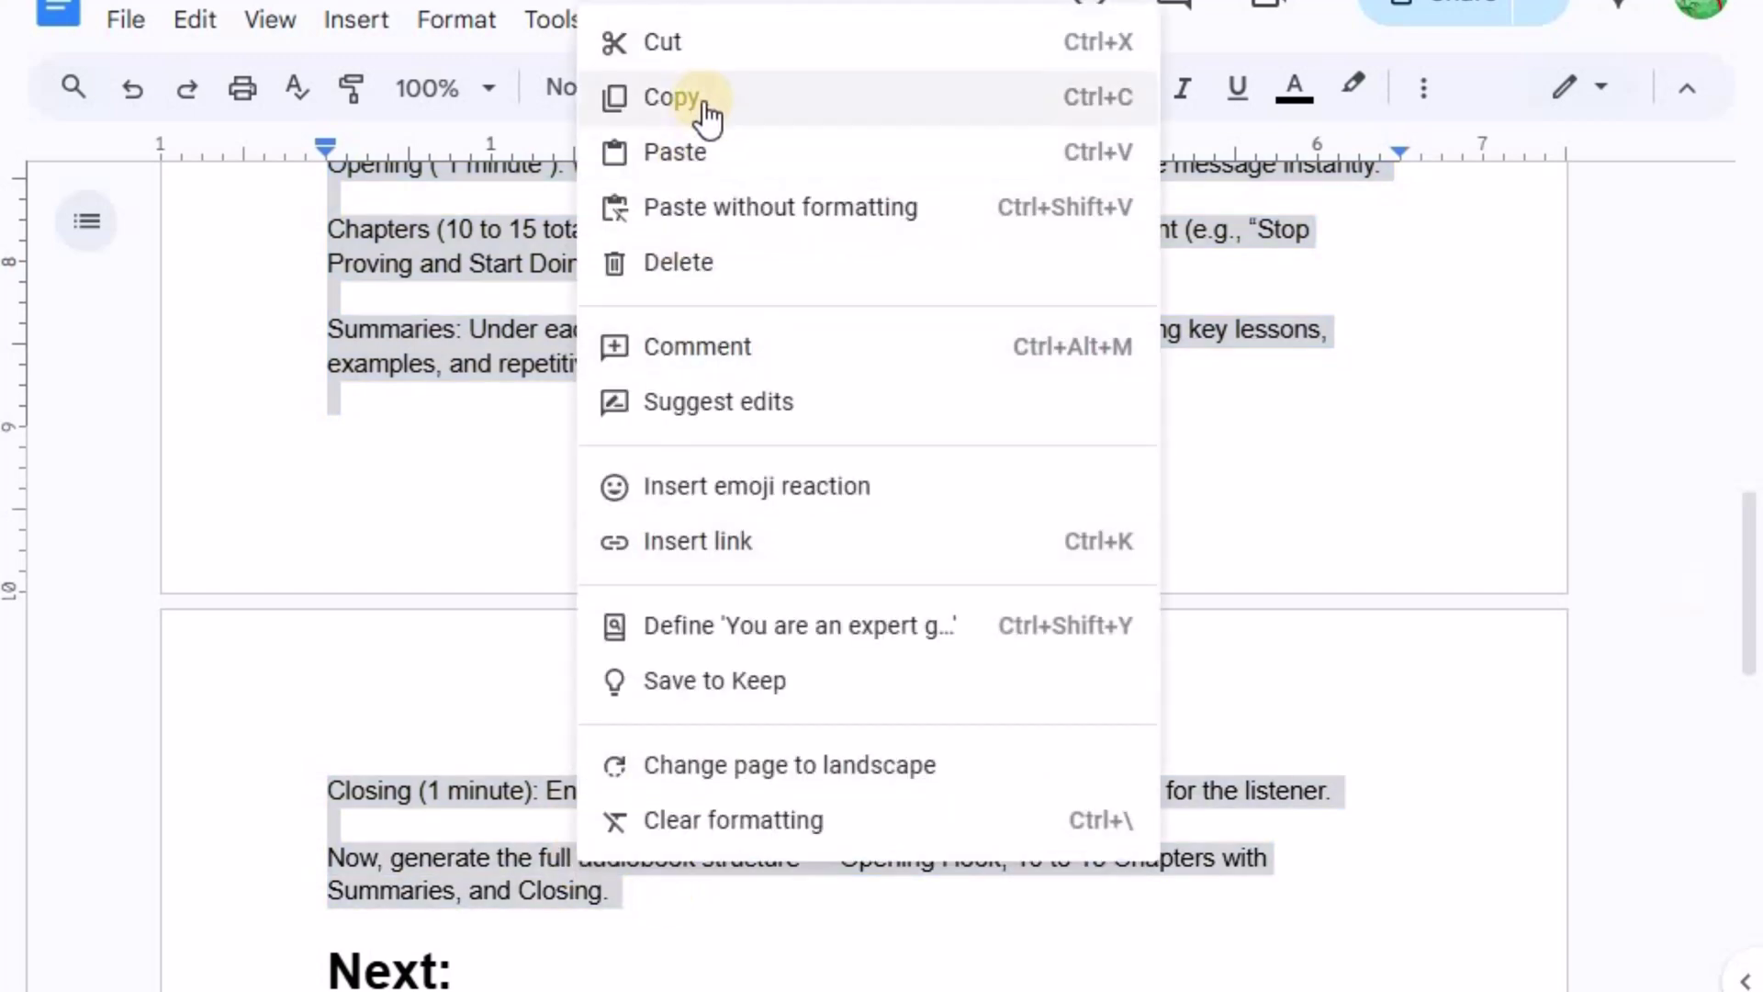
click(704, 112)
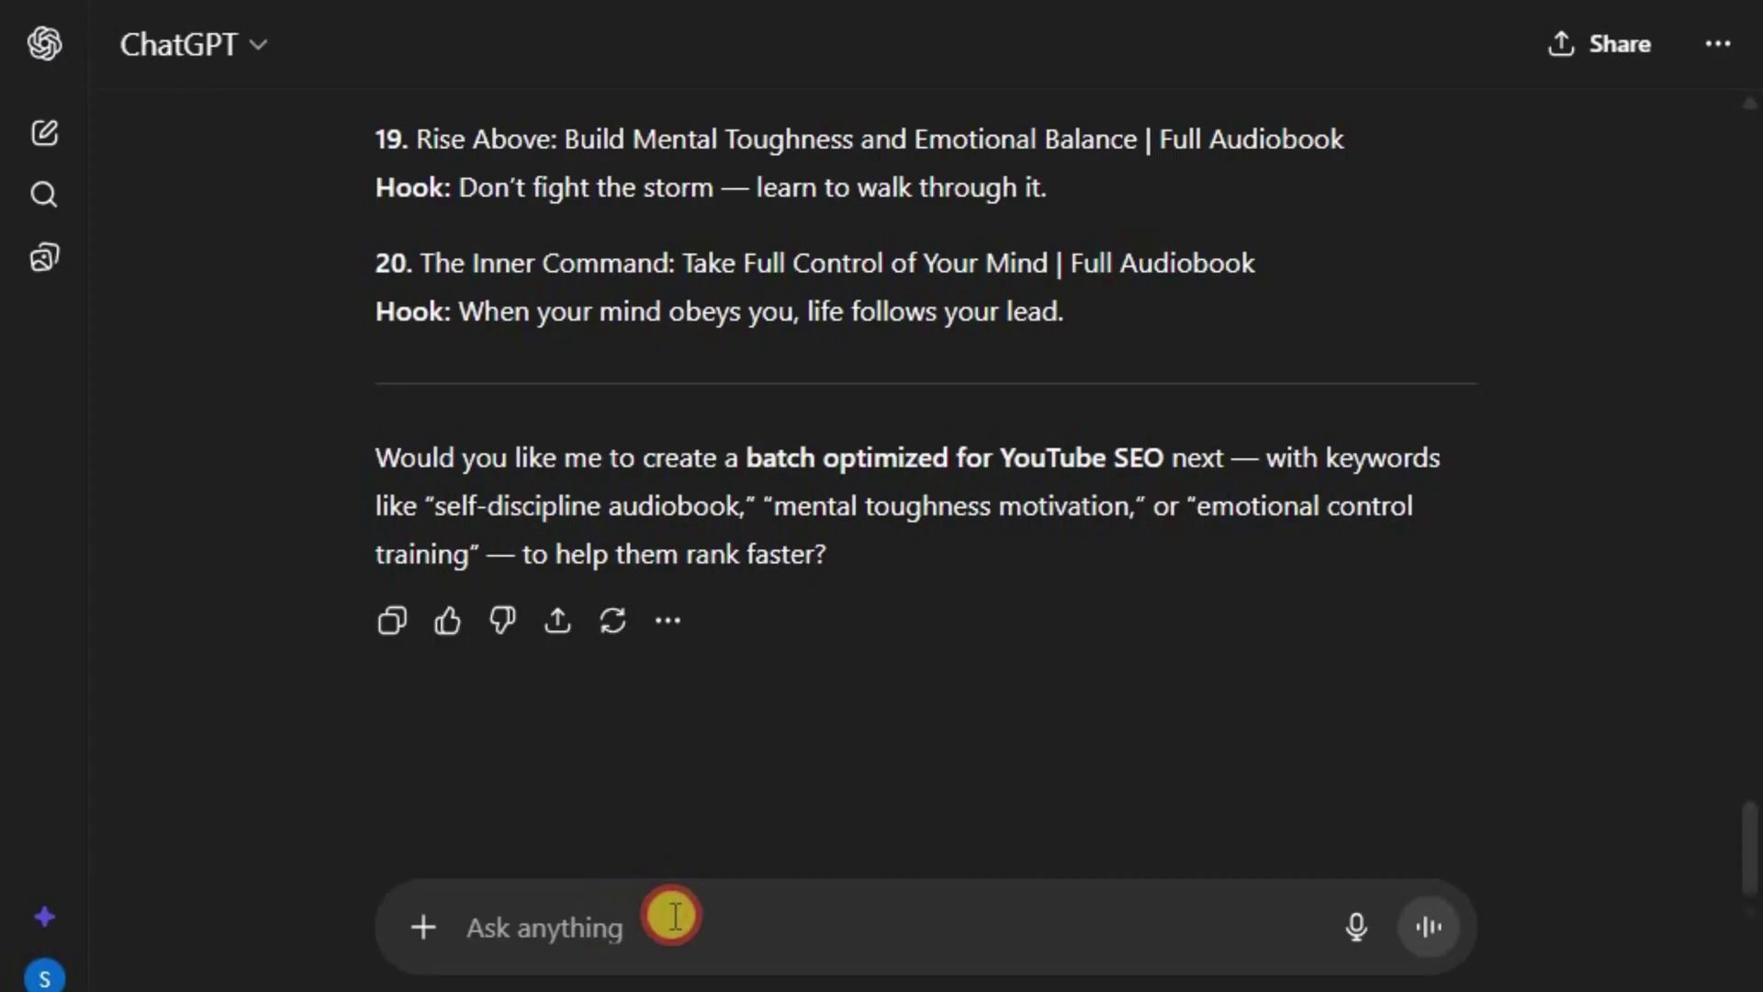
Paste the Script Prompt and replace its placeholder with the Mind Like Water title and hook
key(ctrl+v)
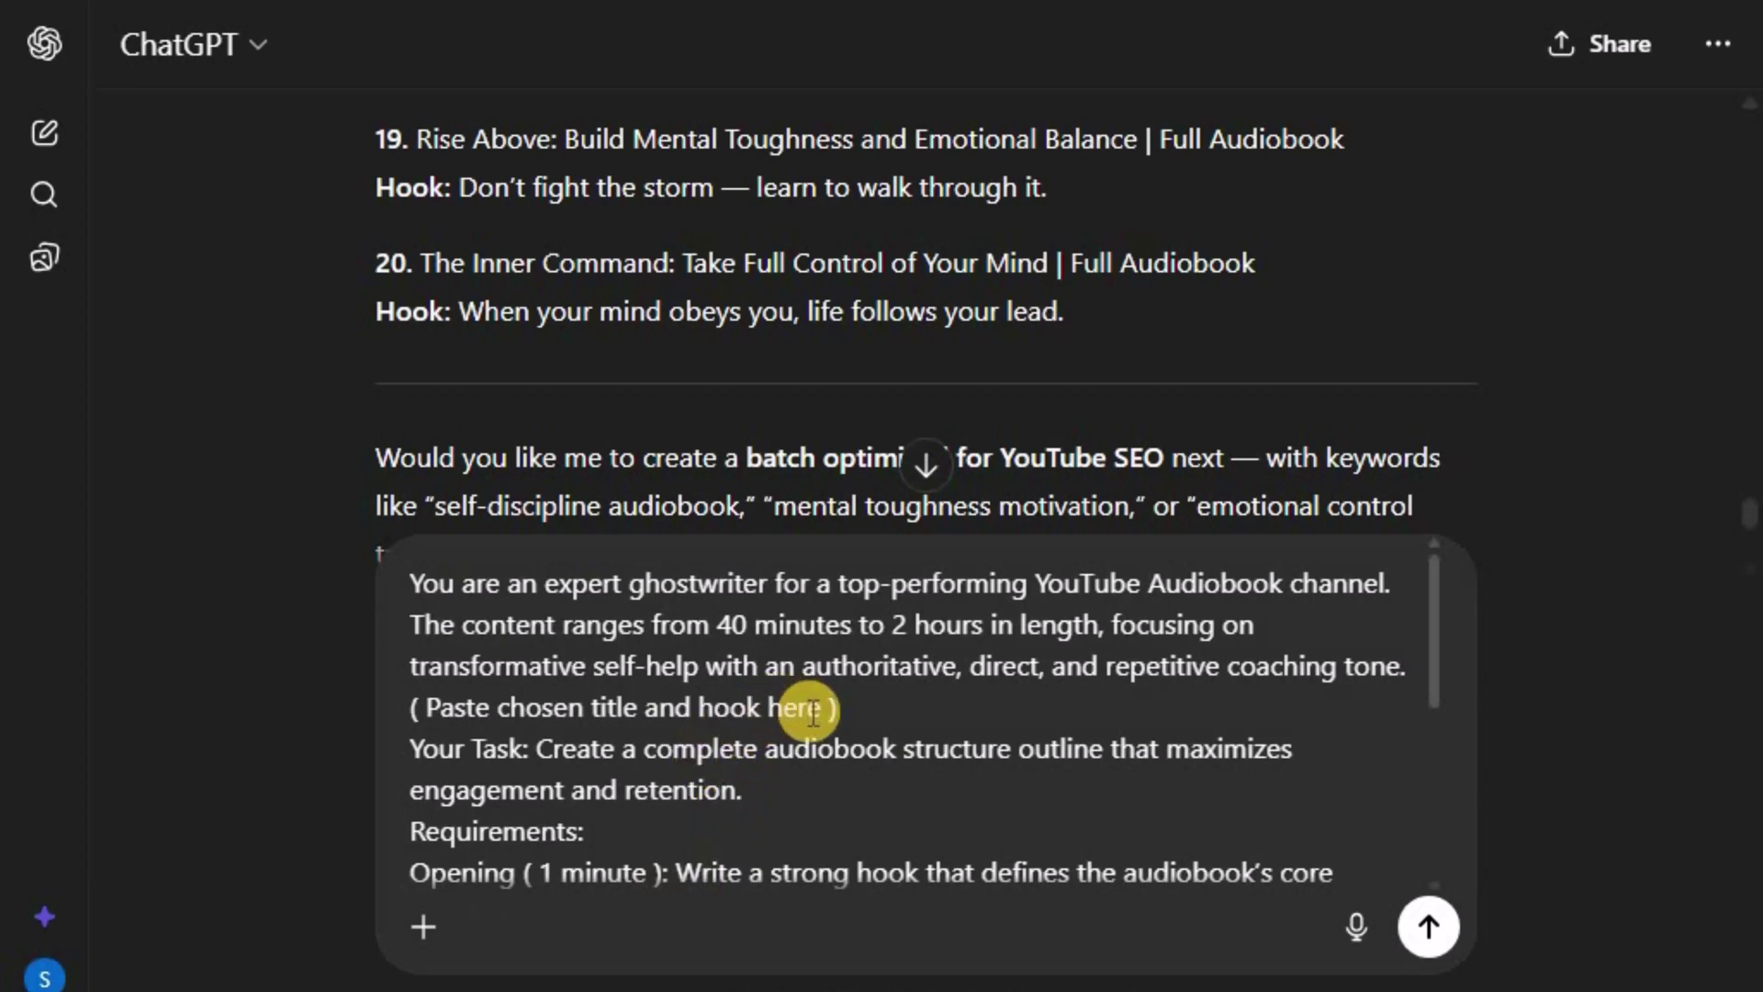
drag(810, 708, 454, 700)
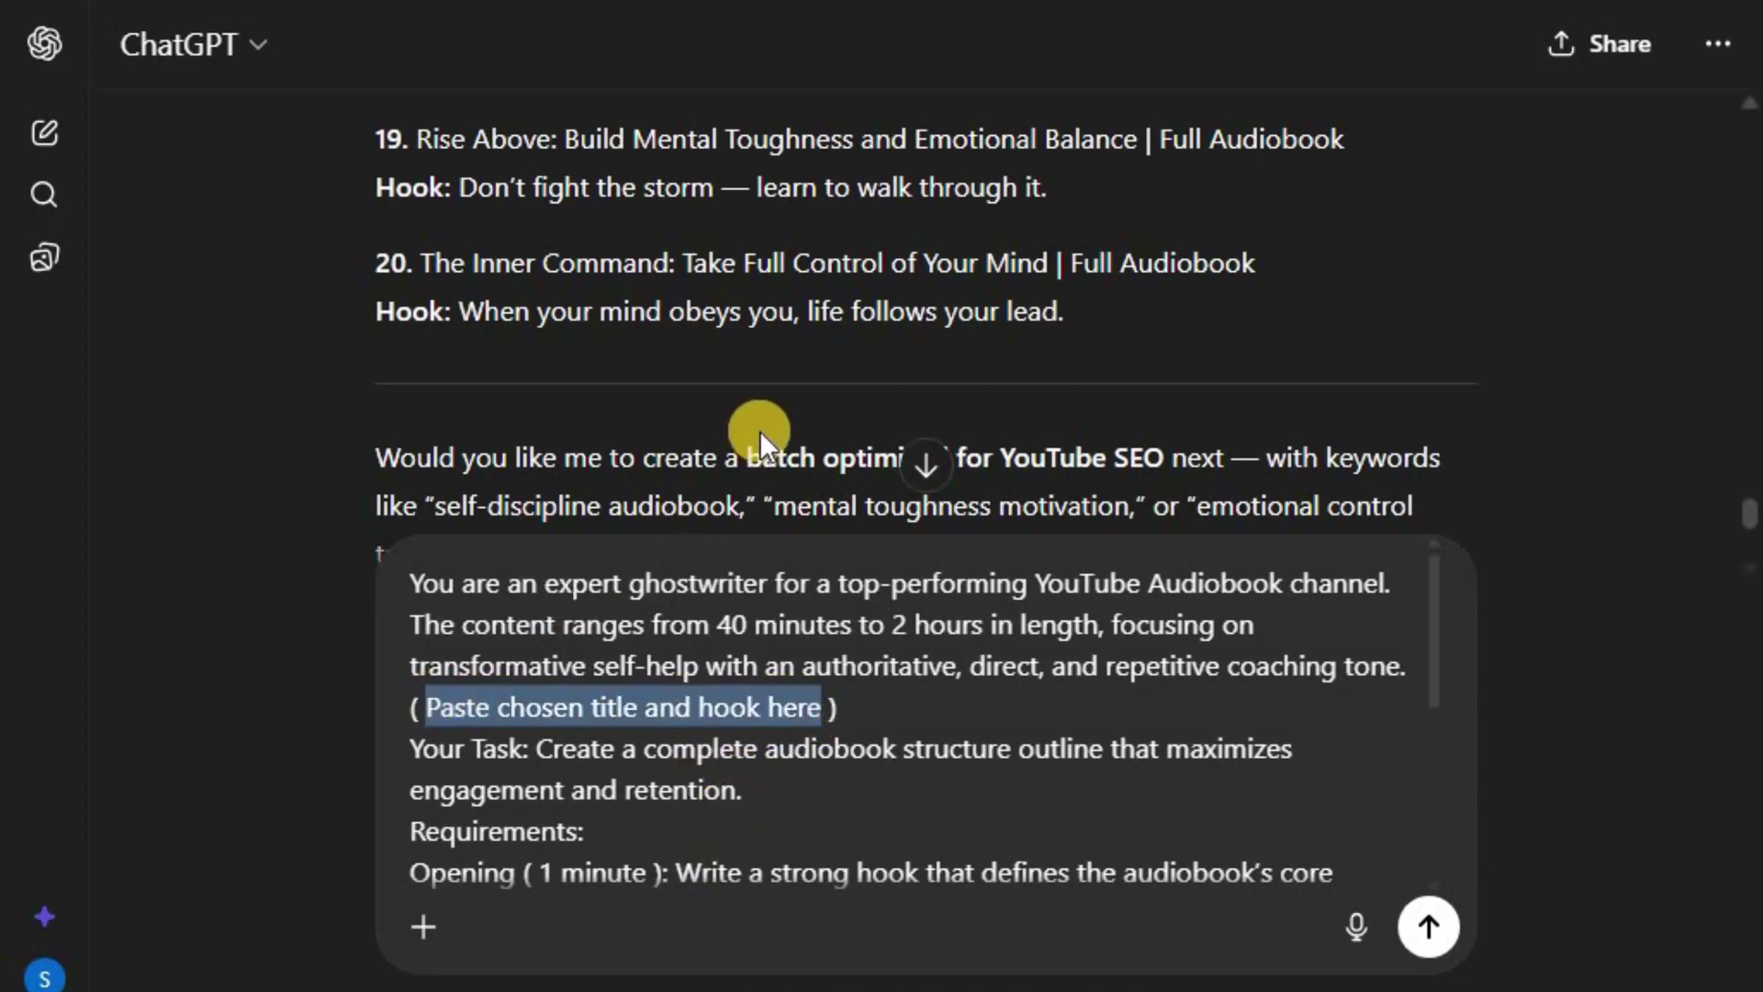
scroll(759, 428, up, 20)
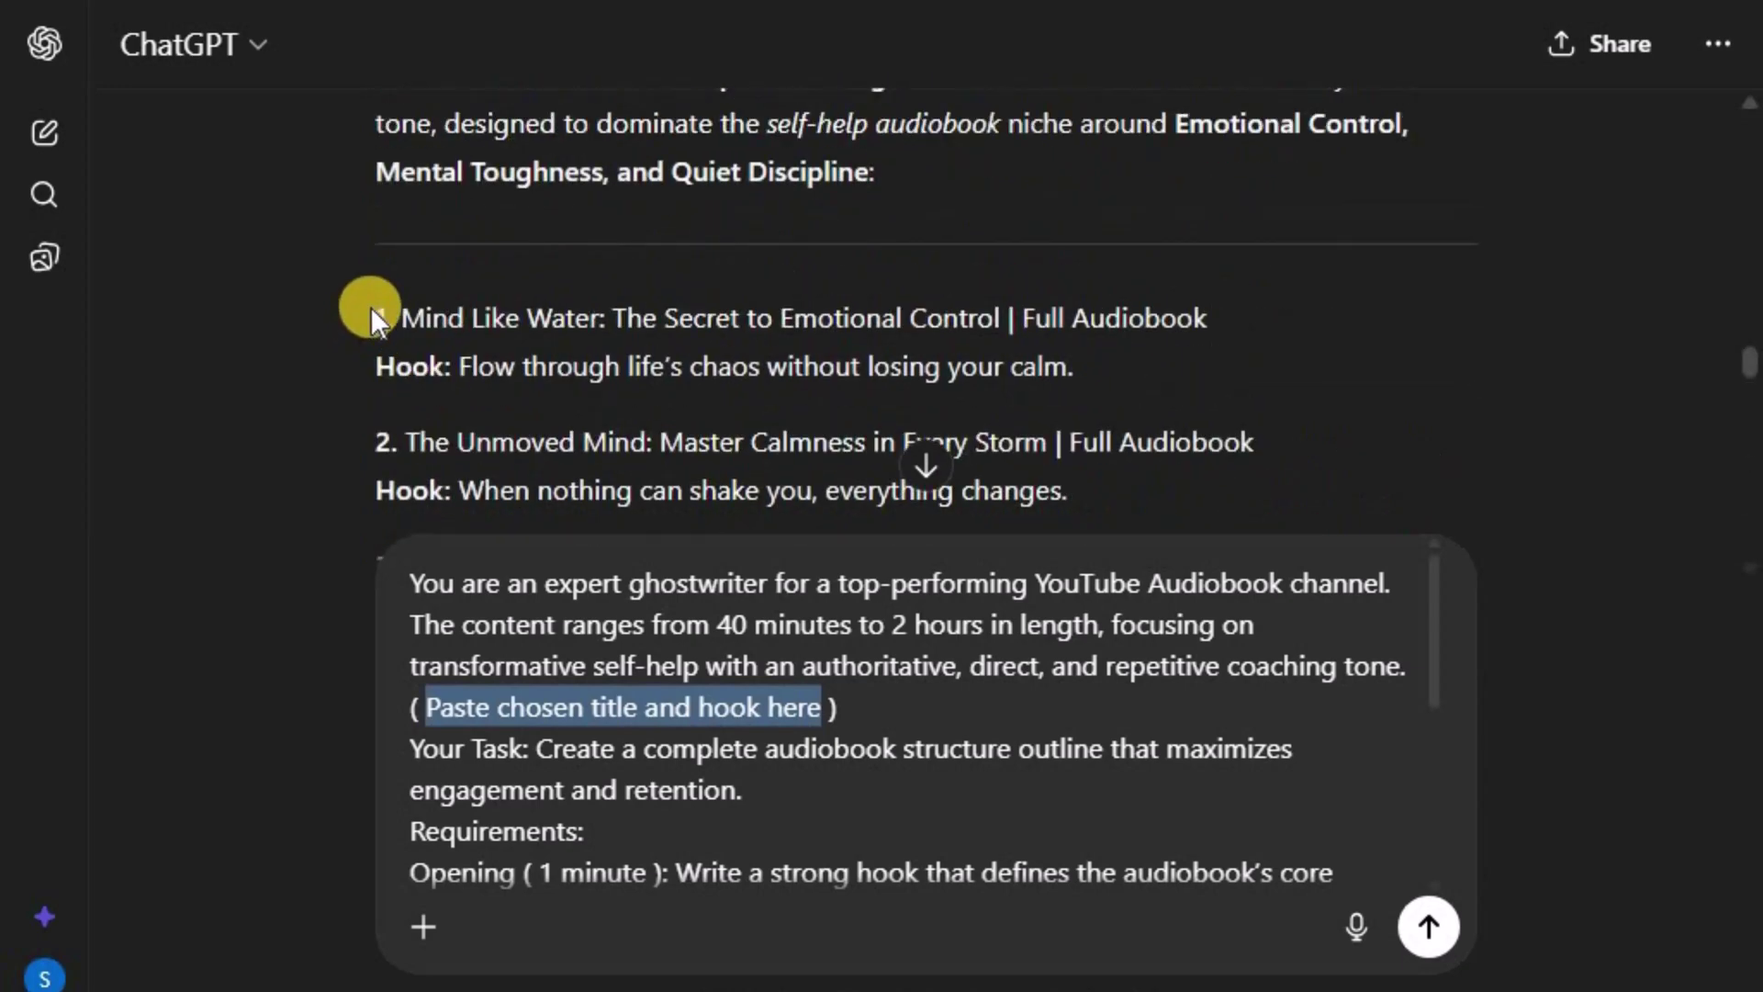
drag(371, 306, 956, 328)
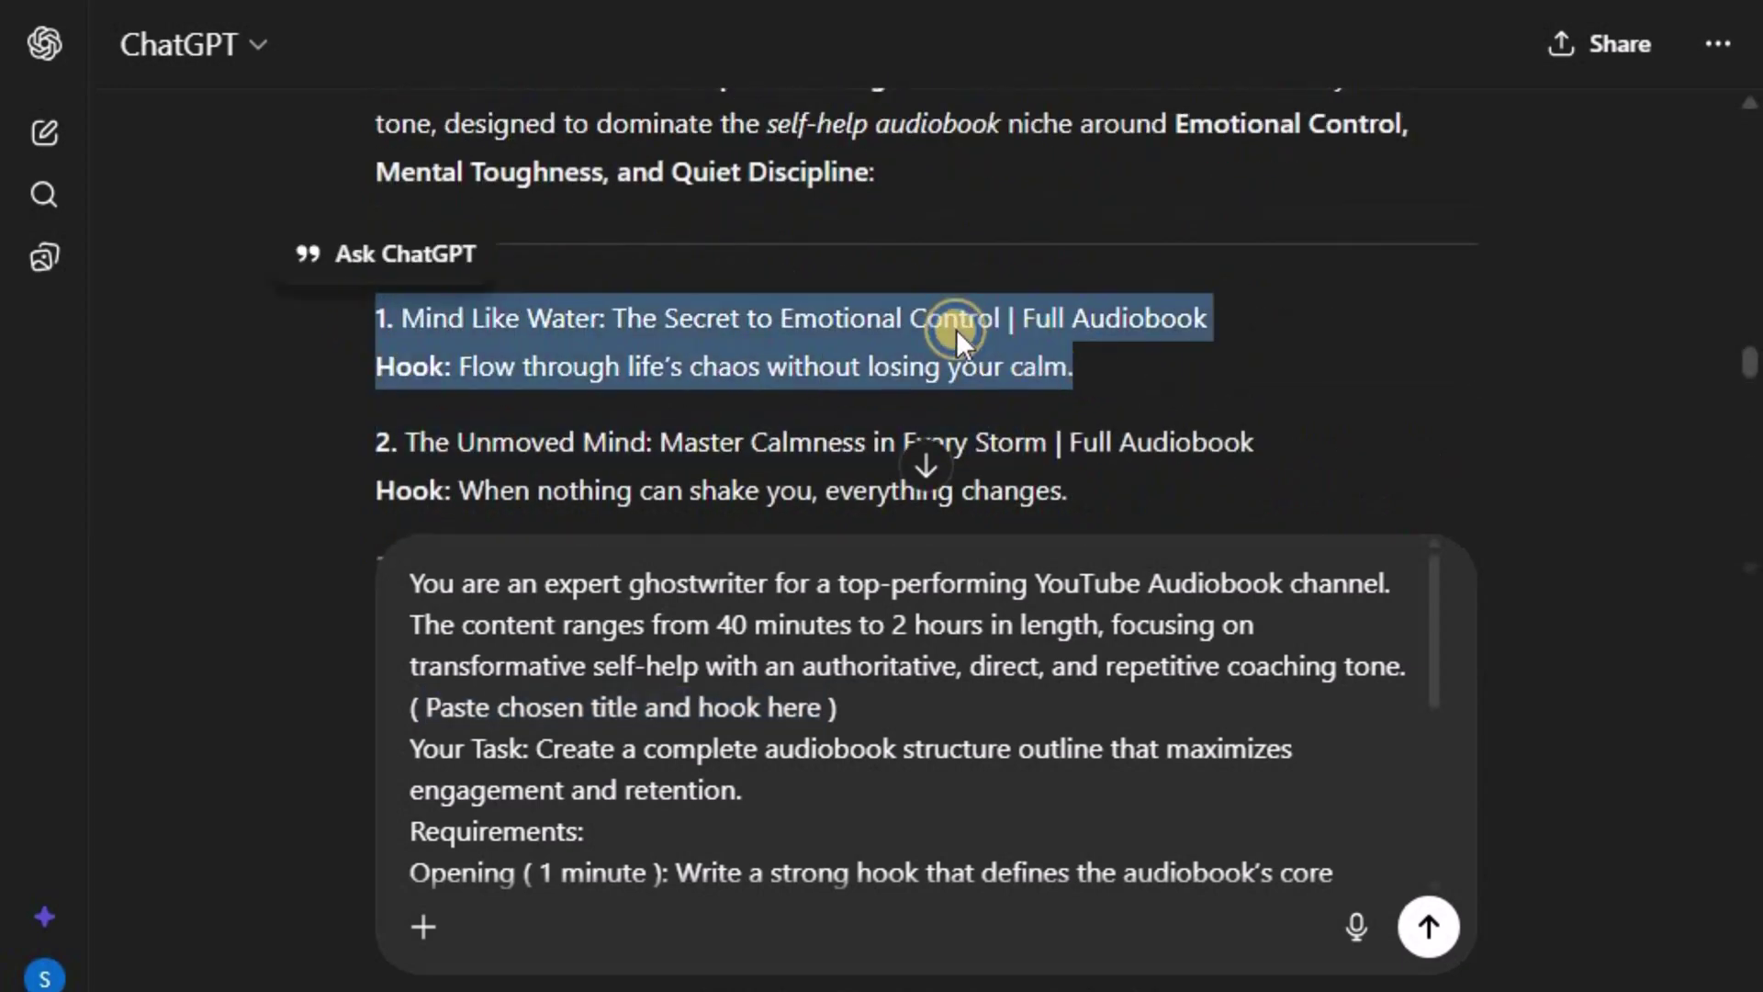
right_click(956, 329)
click(1016, 367)
drag(430, 708, 818, 709)
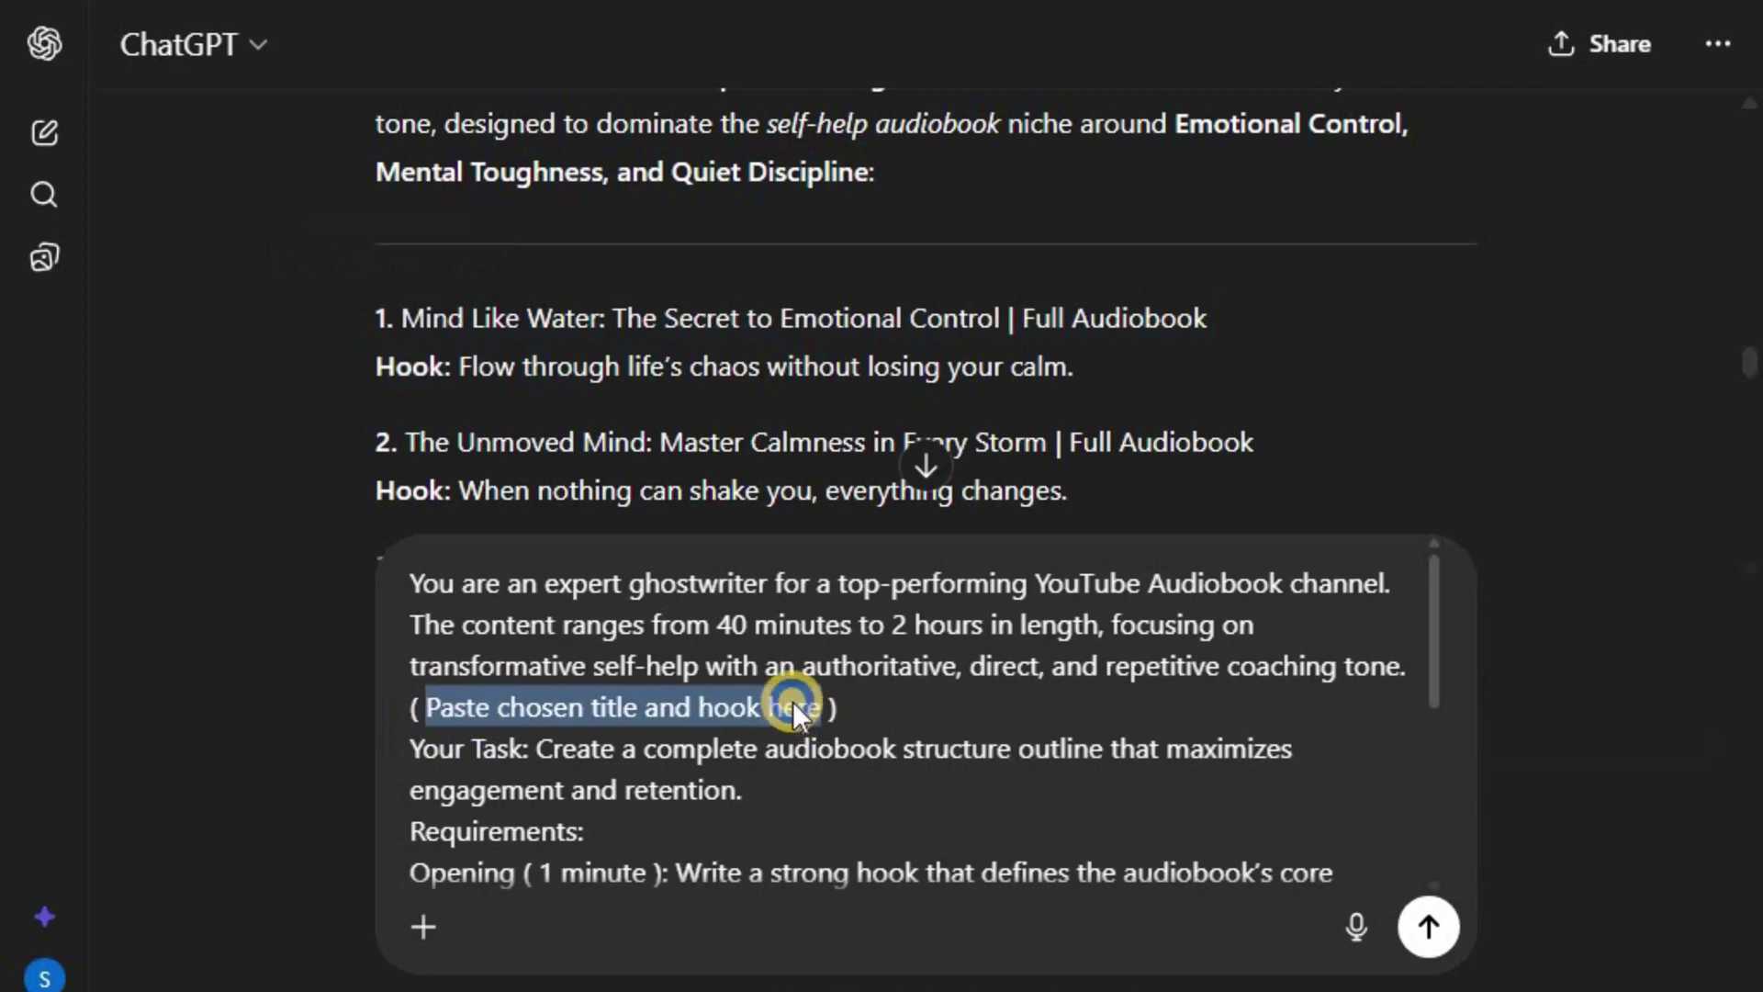
right_click(795, 715)
click(889, 139)
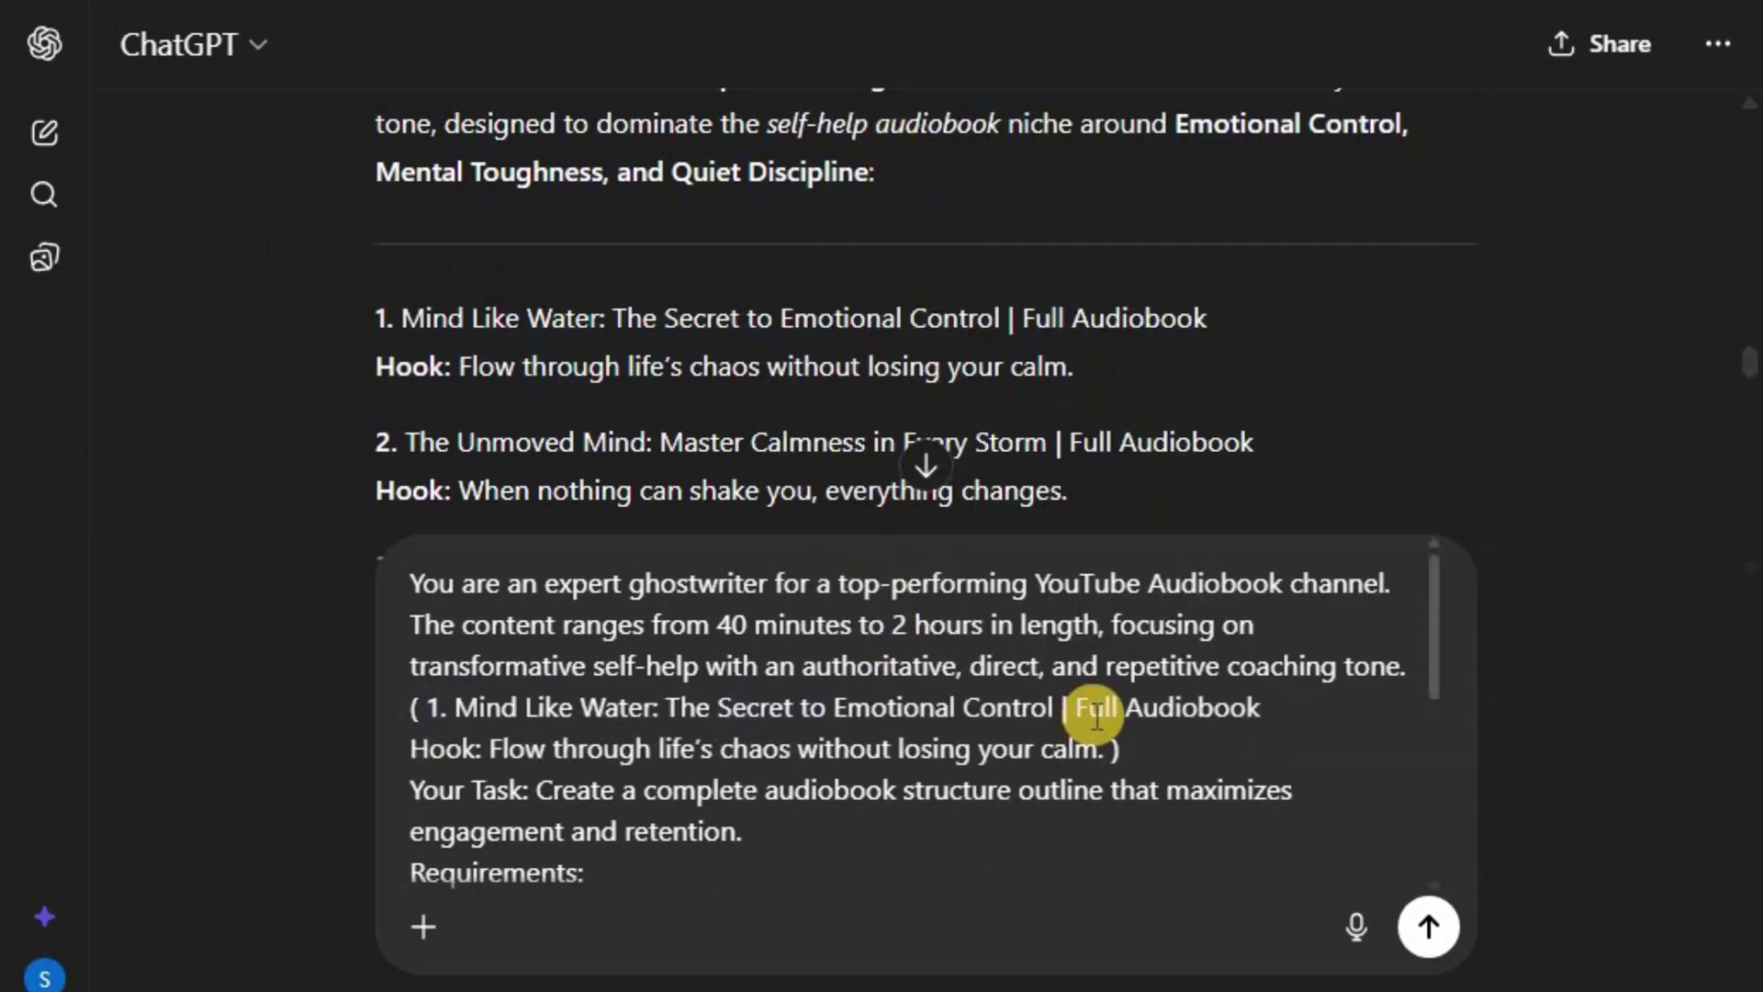
scroll(1427, 932, down, 5)
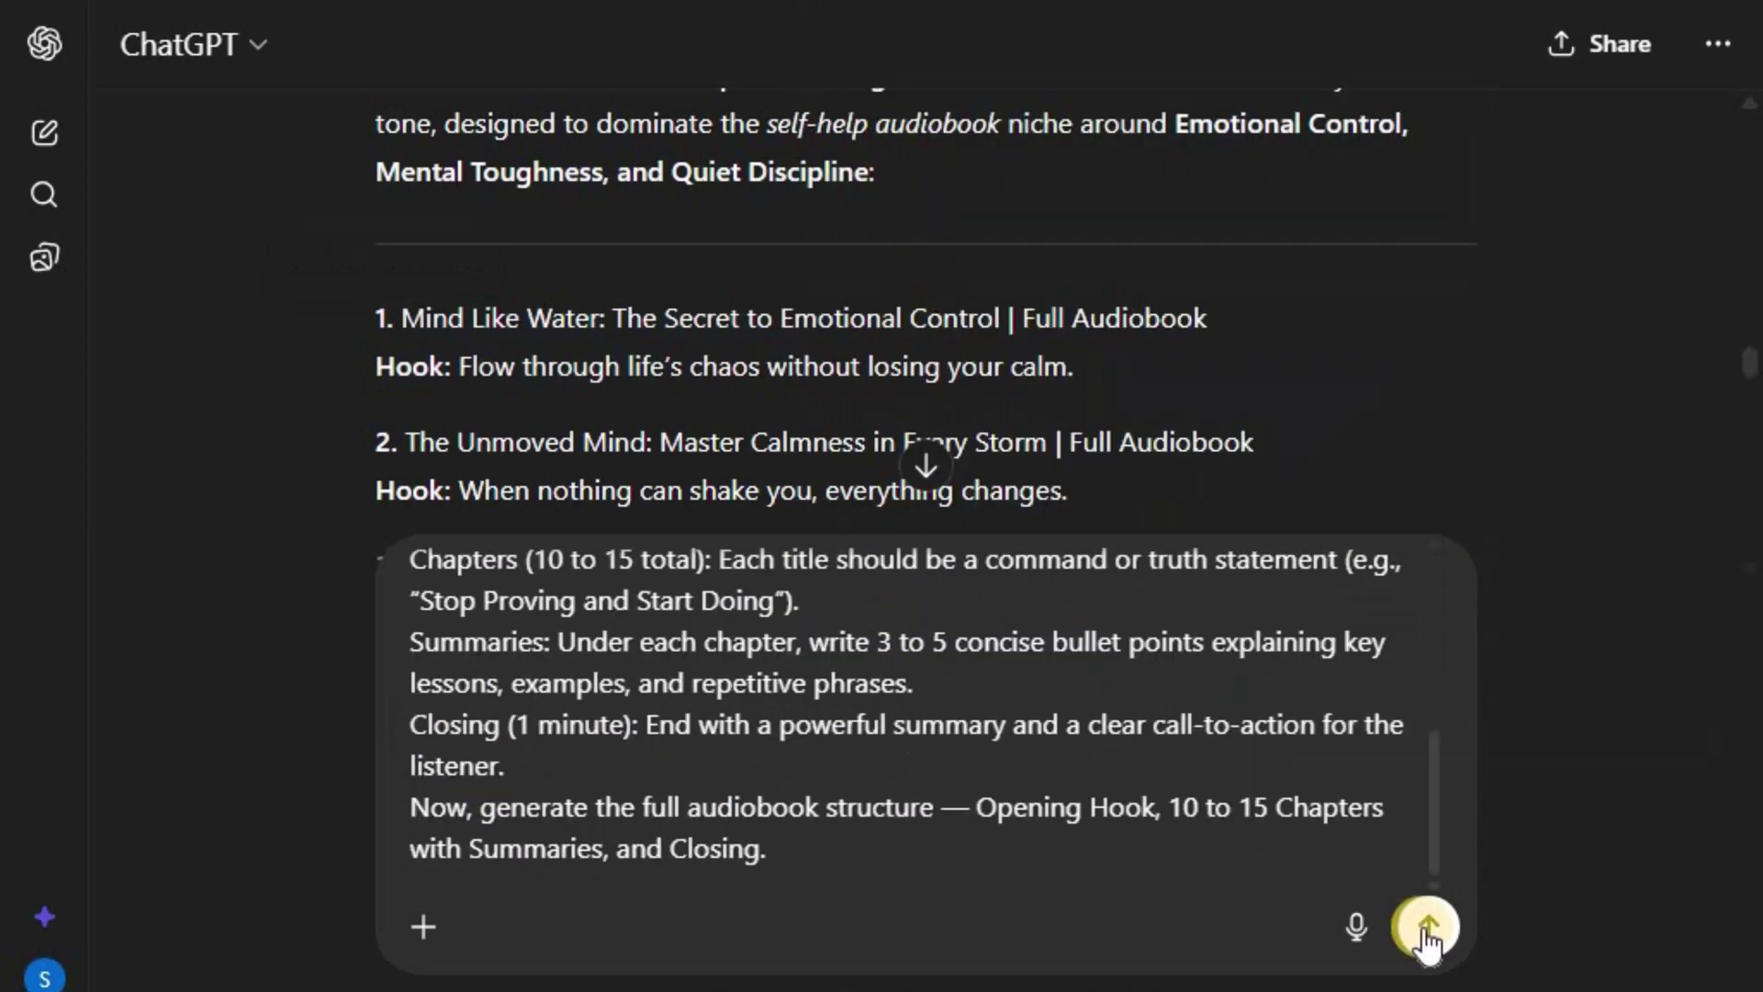
Send the outline prompt and read through the generated Mind Like Water chapter outline
click(1428, 928)
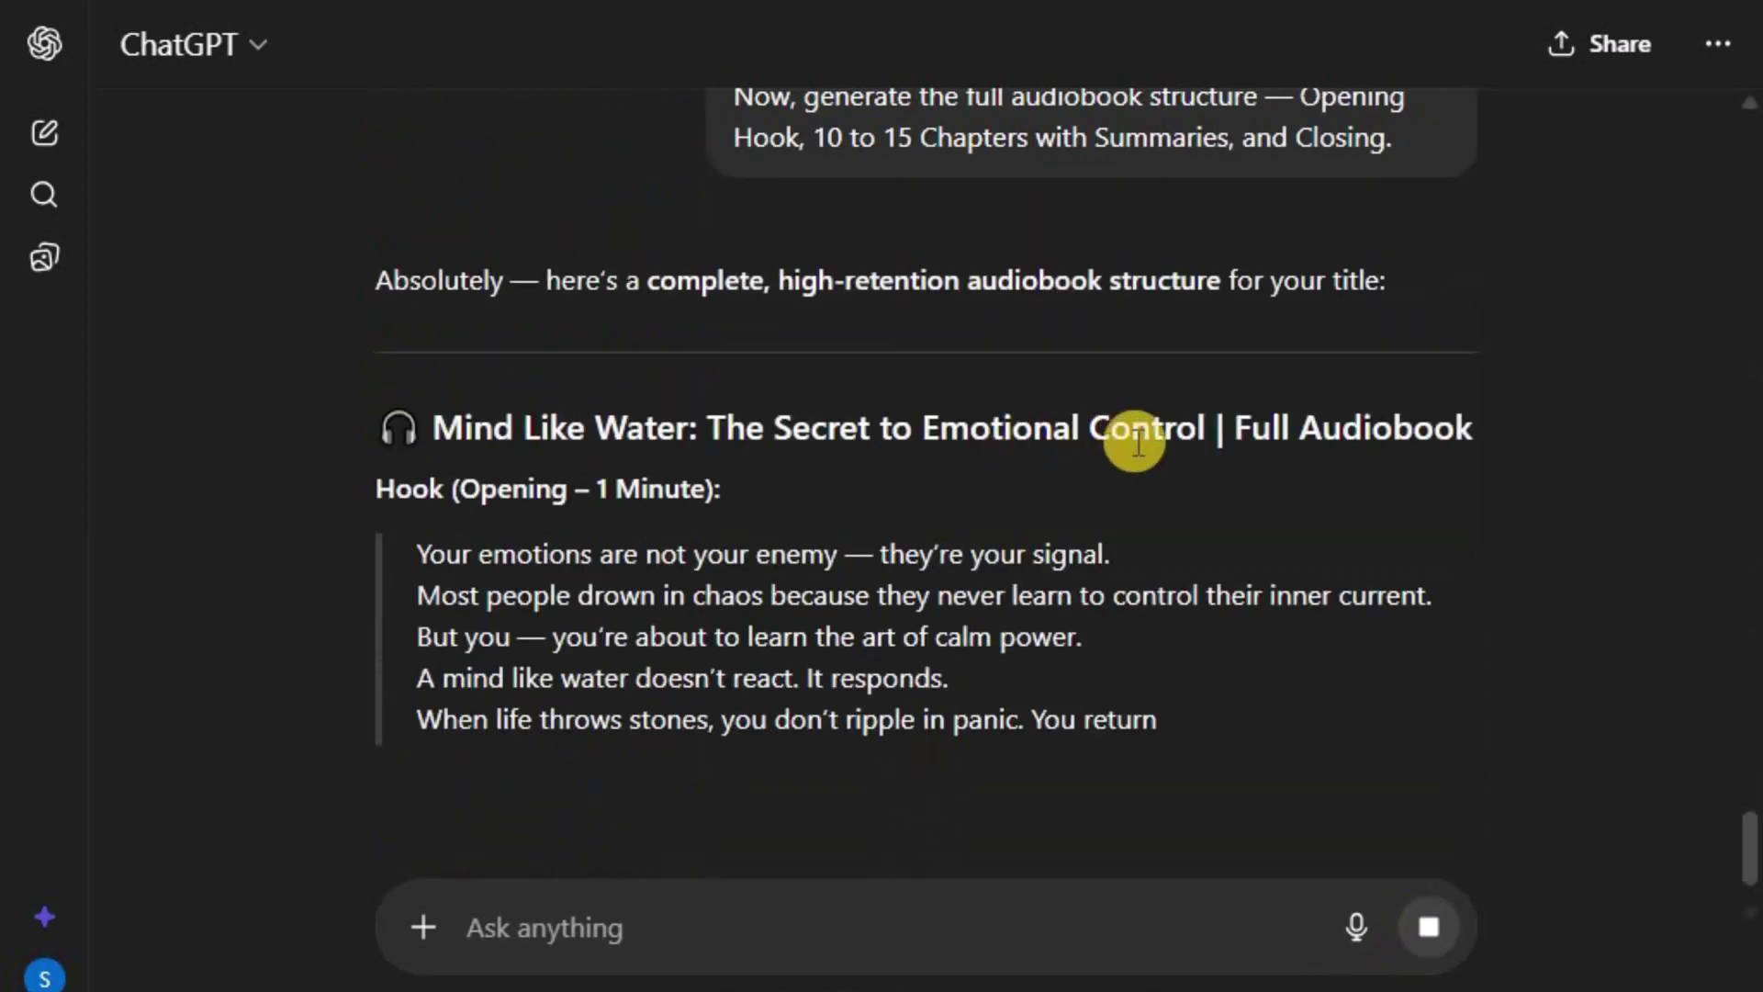
scroll(1213, 372, down, 10)
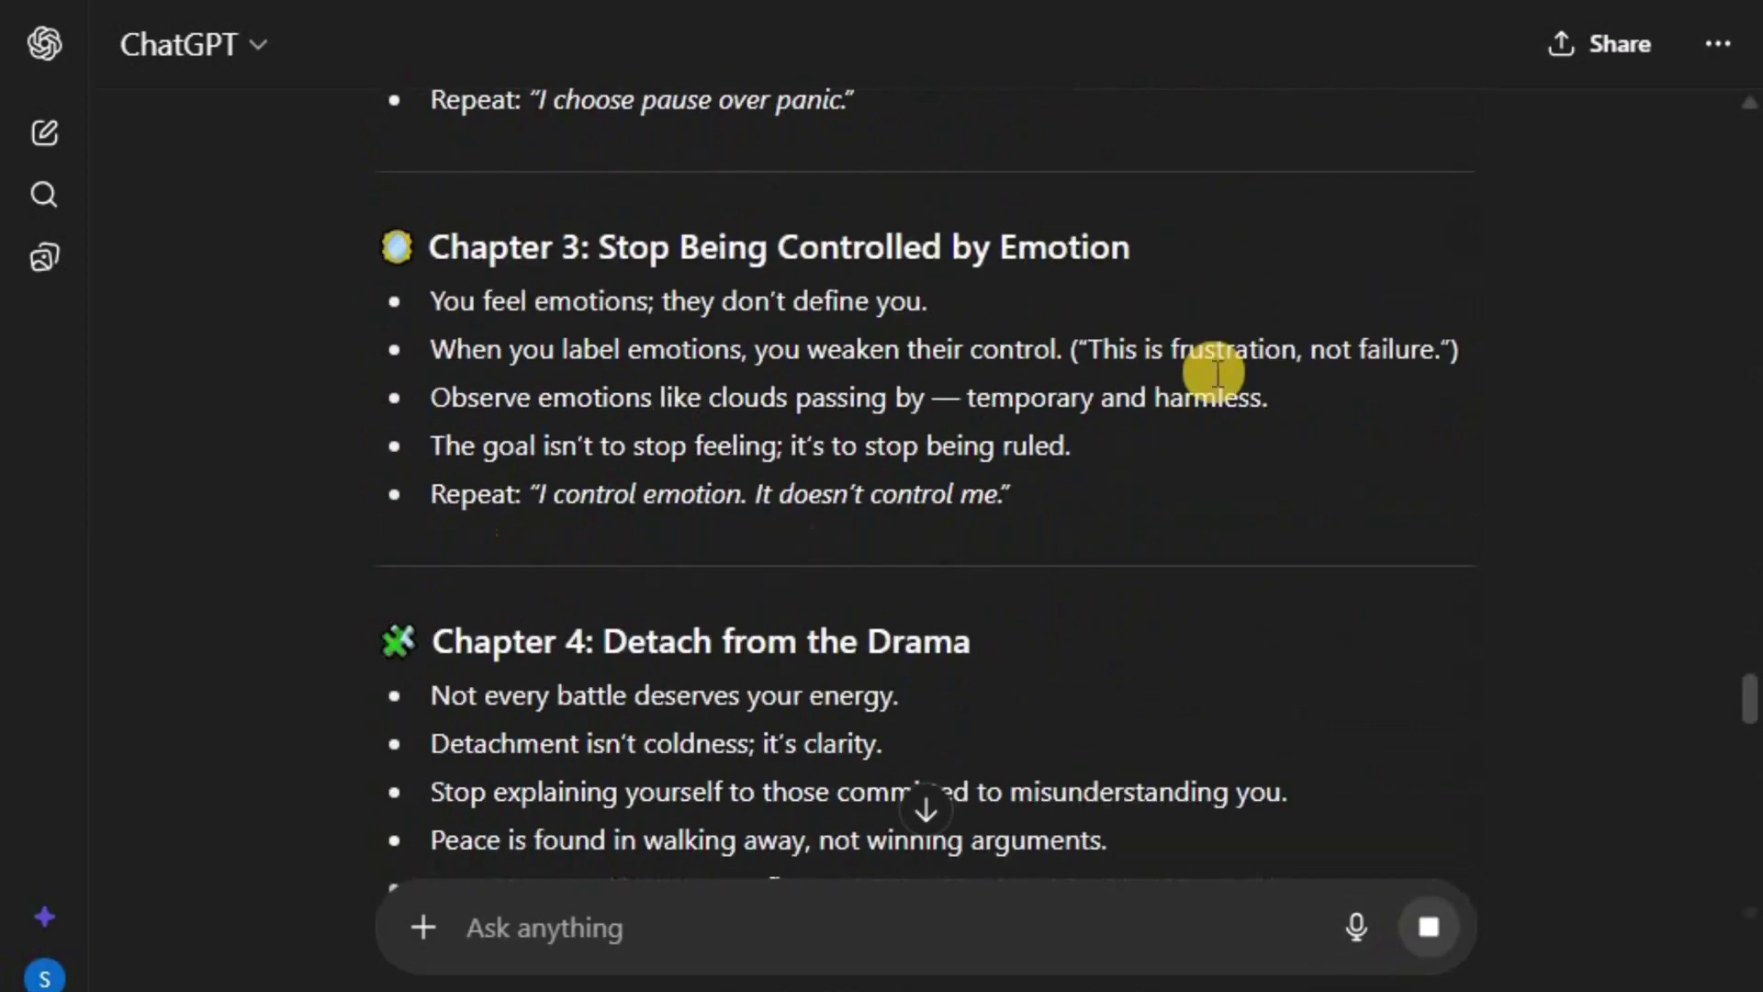
scroll(1214, 372, down, 6)
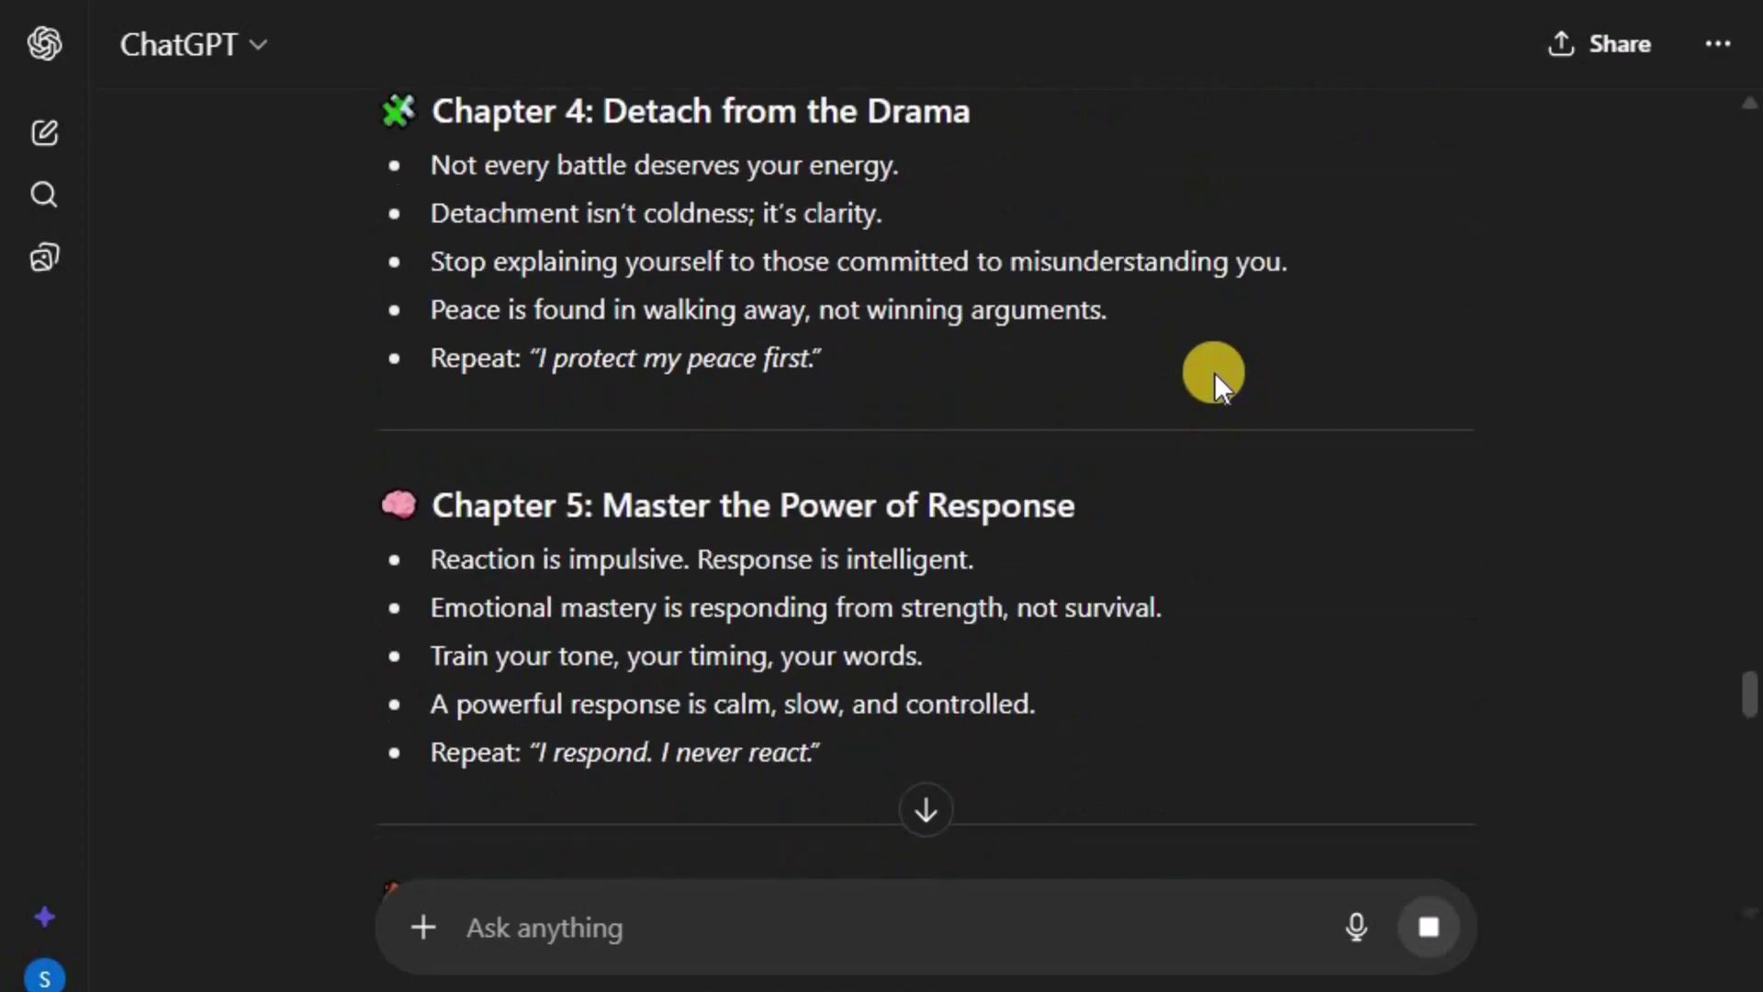
scroll(1214, 372, down, 7)
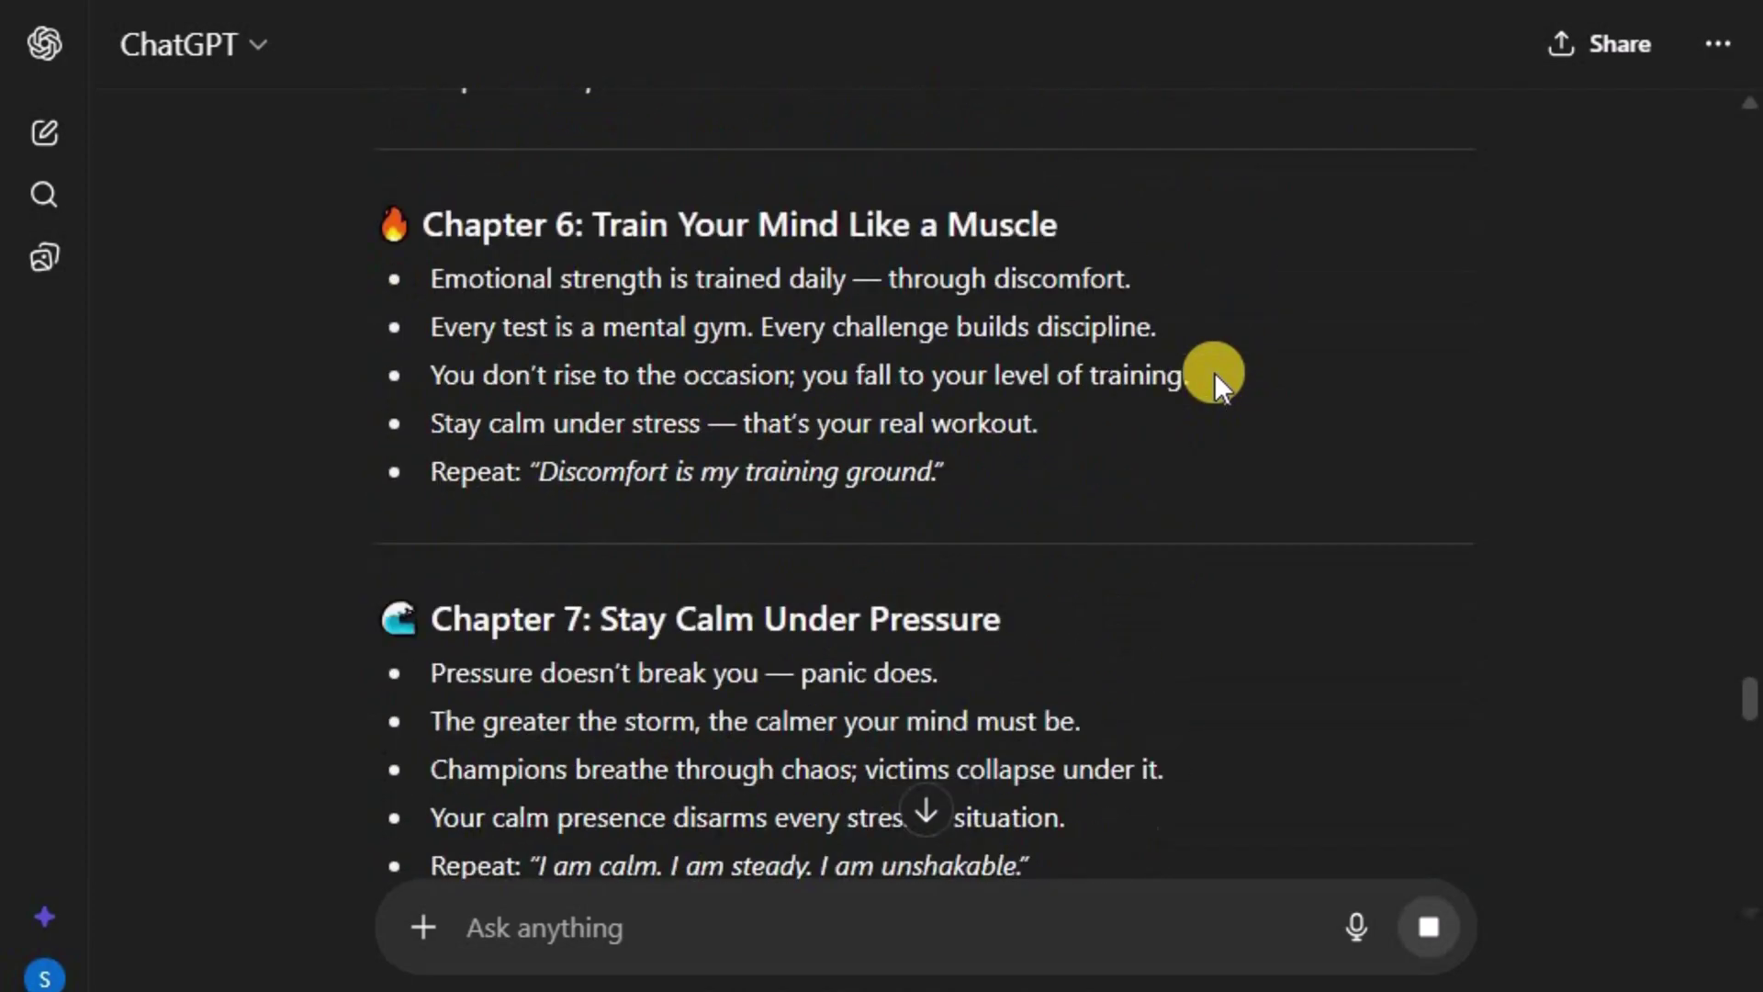
scroll(1213, 372, down, 8)
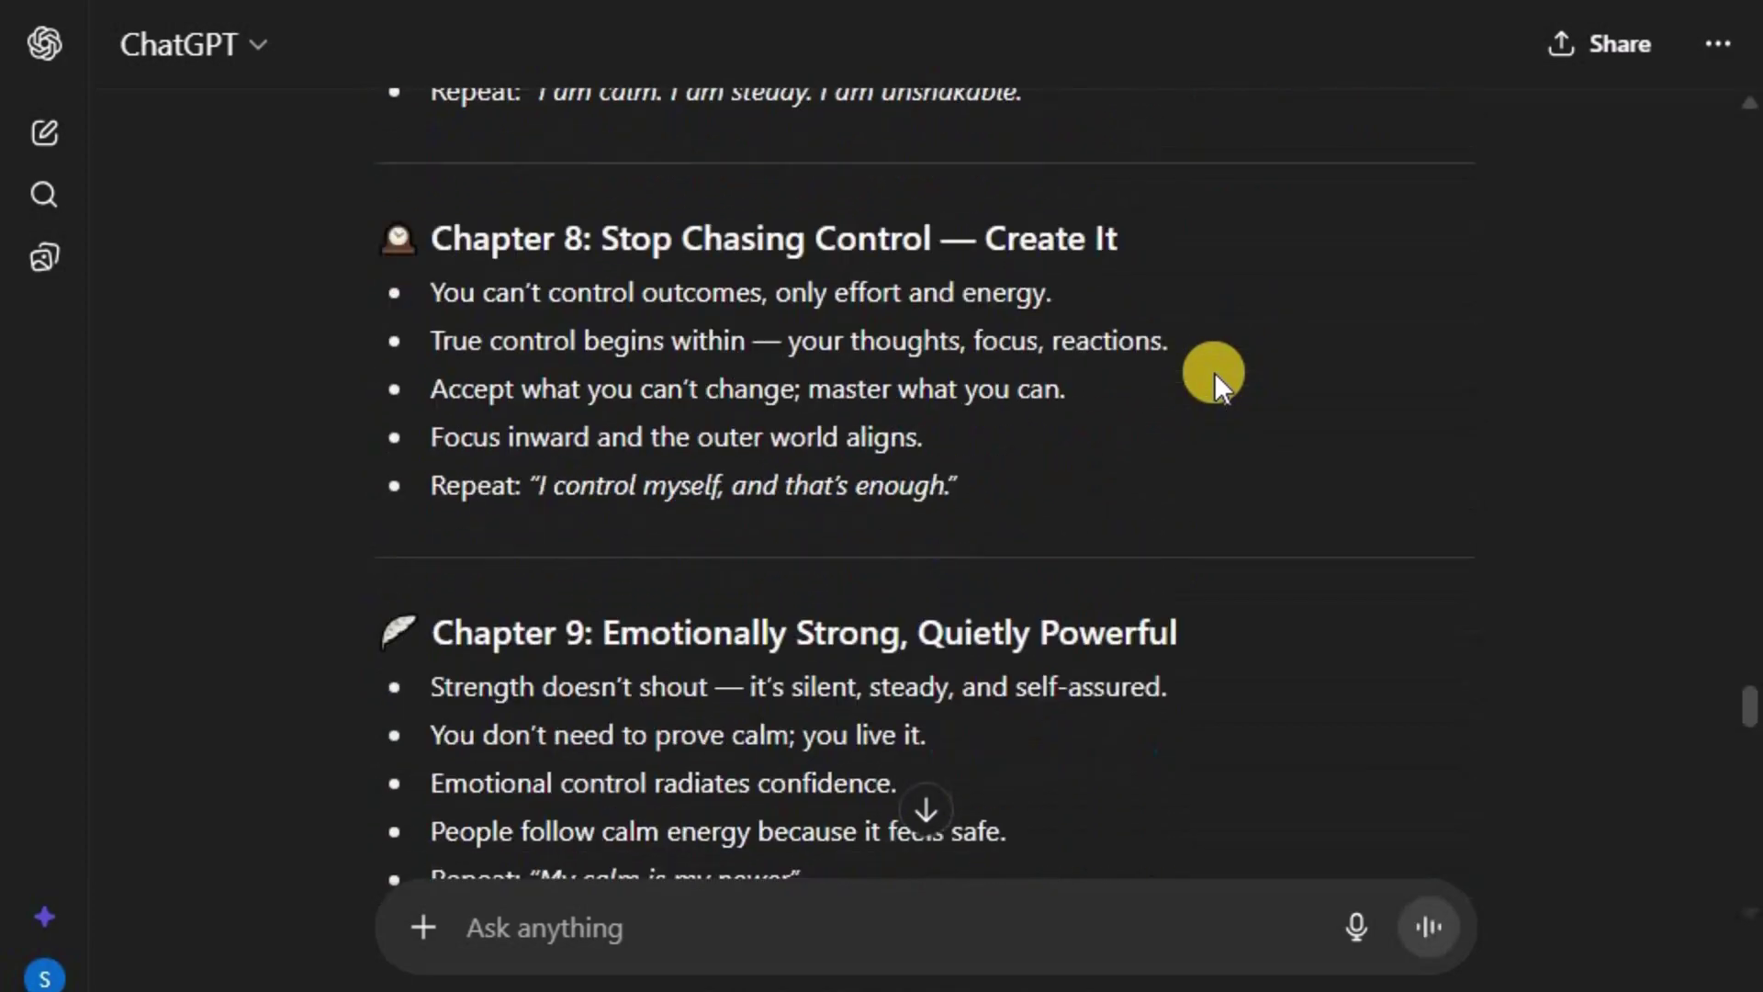
scroll(1214, 372, down, 8)
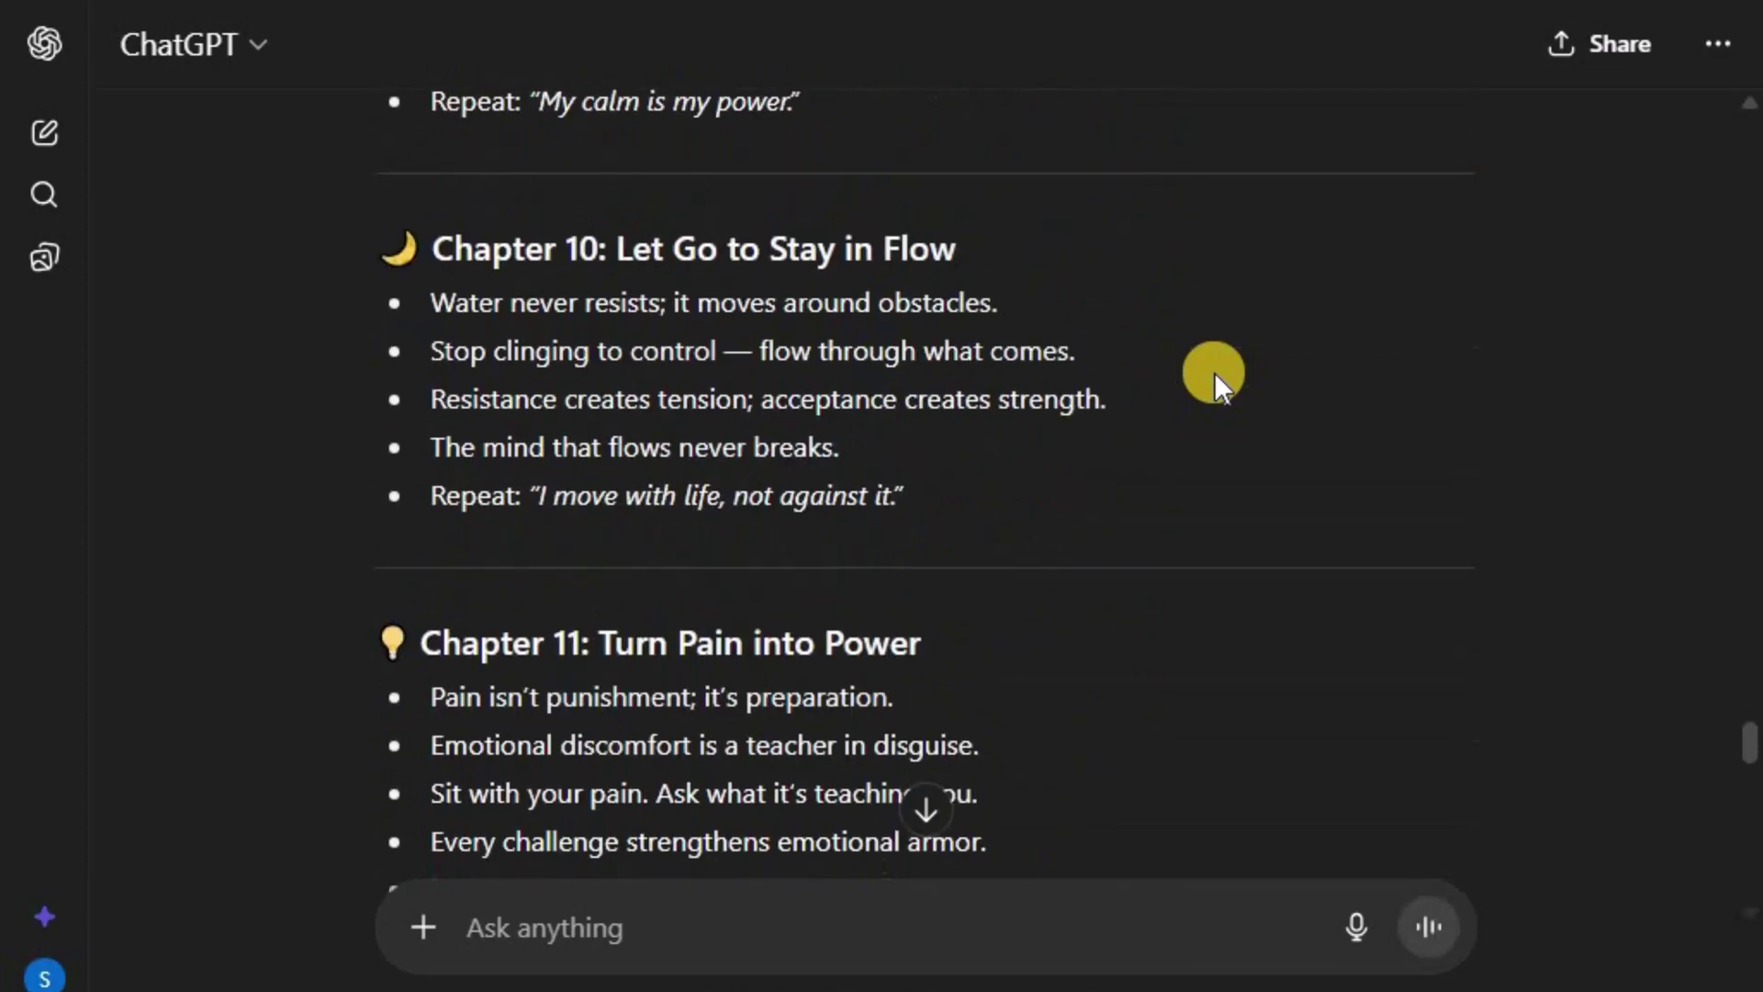
scroll(1214, 372, down, 4)
scroll(1214, 372, down, 4)
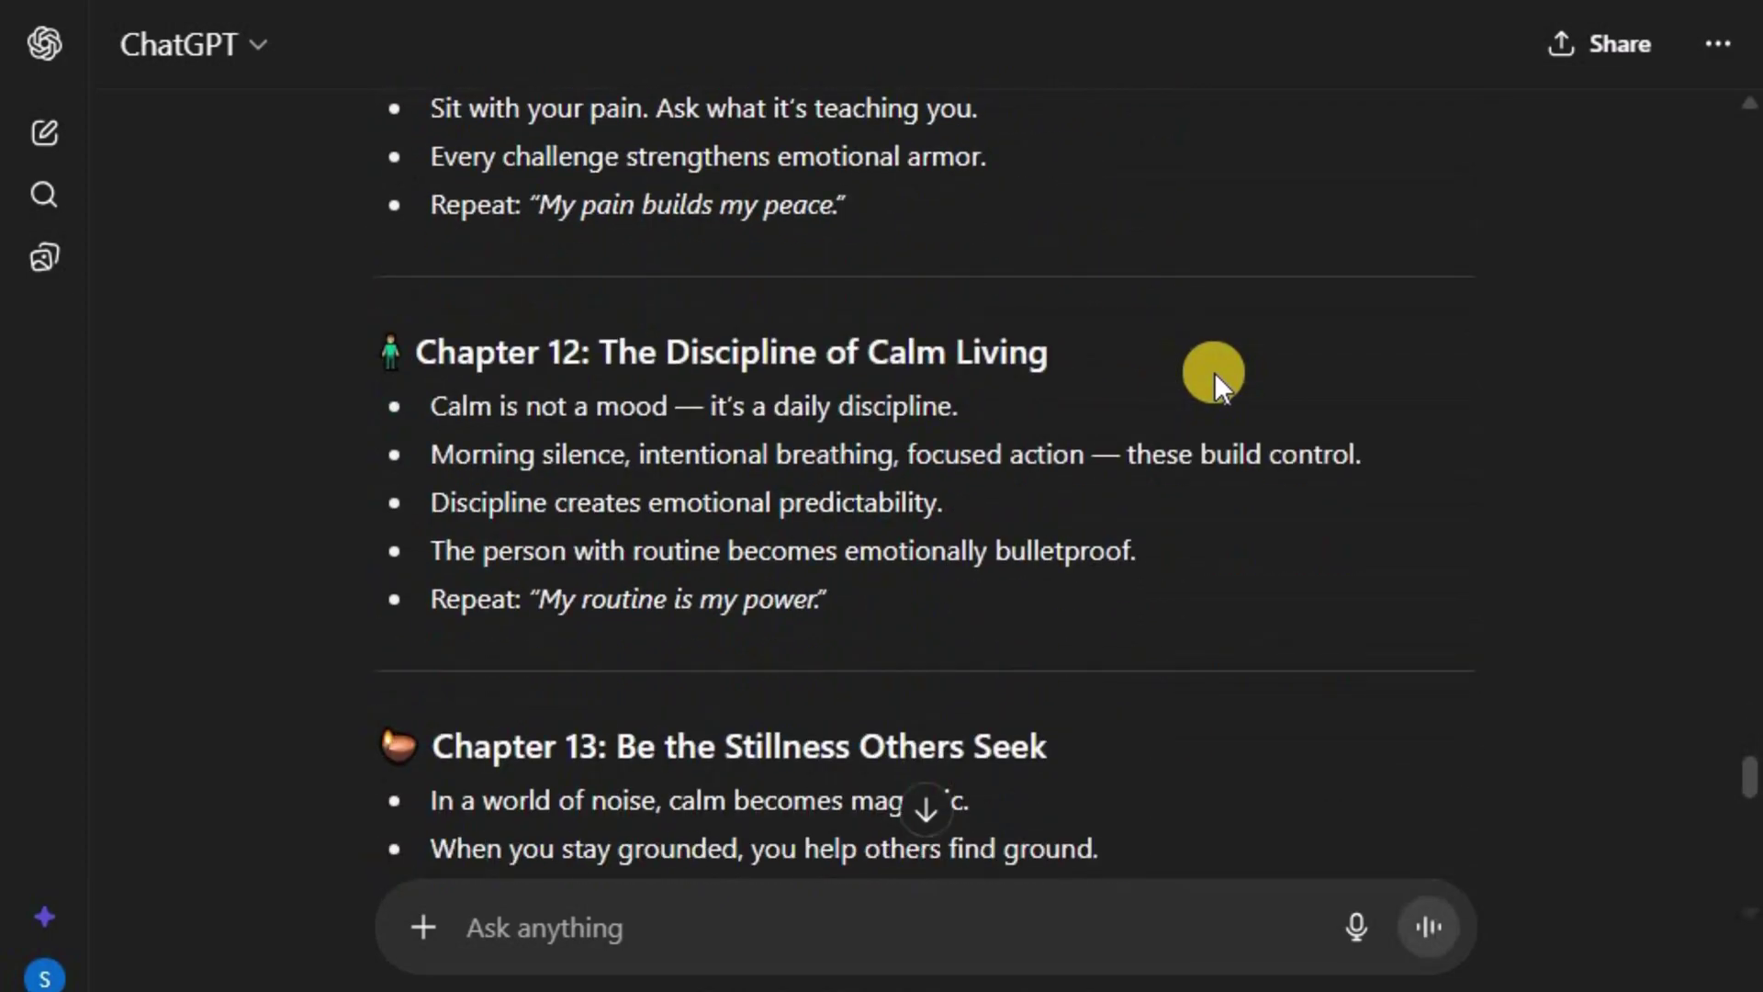
scroll(1214, 371, down, 10)
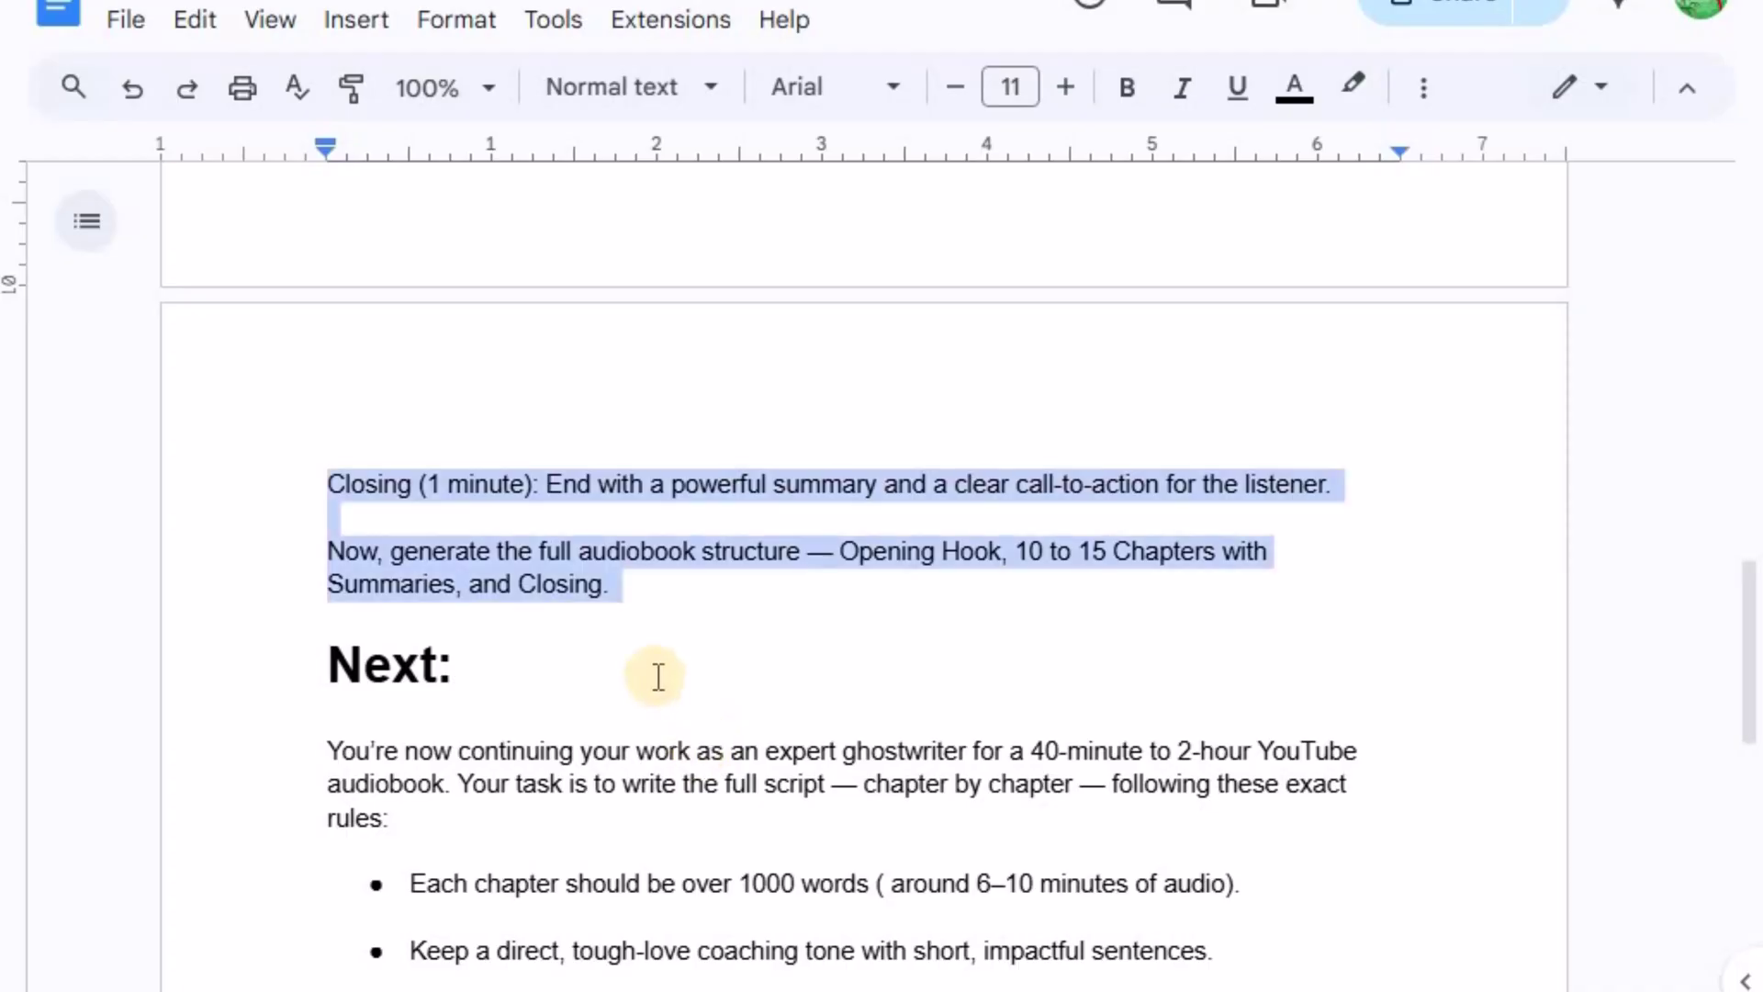
scroll(657, 673, down, 2)
Copy the chapter-script prompt from Google Docs and paste it into ChatGPT's message box
drag(324, 580, 588, 946)
key(ctrl+c)
right_click(625, 407)
click(708, 266)
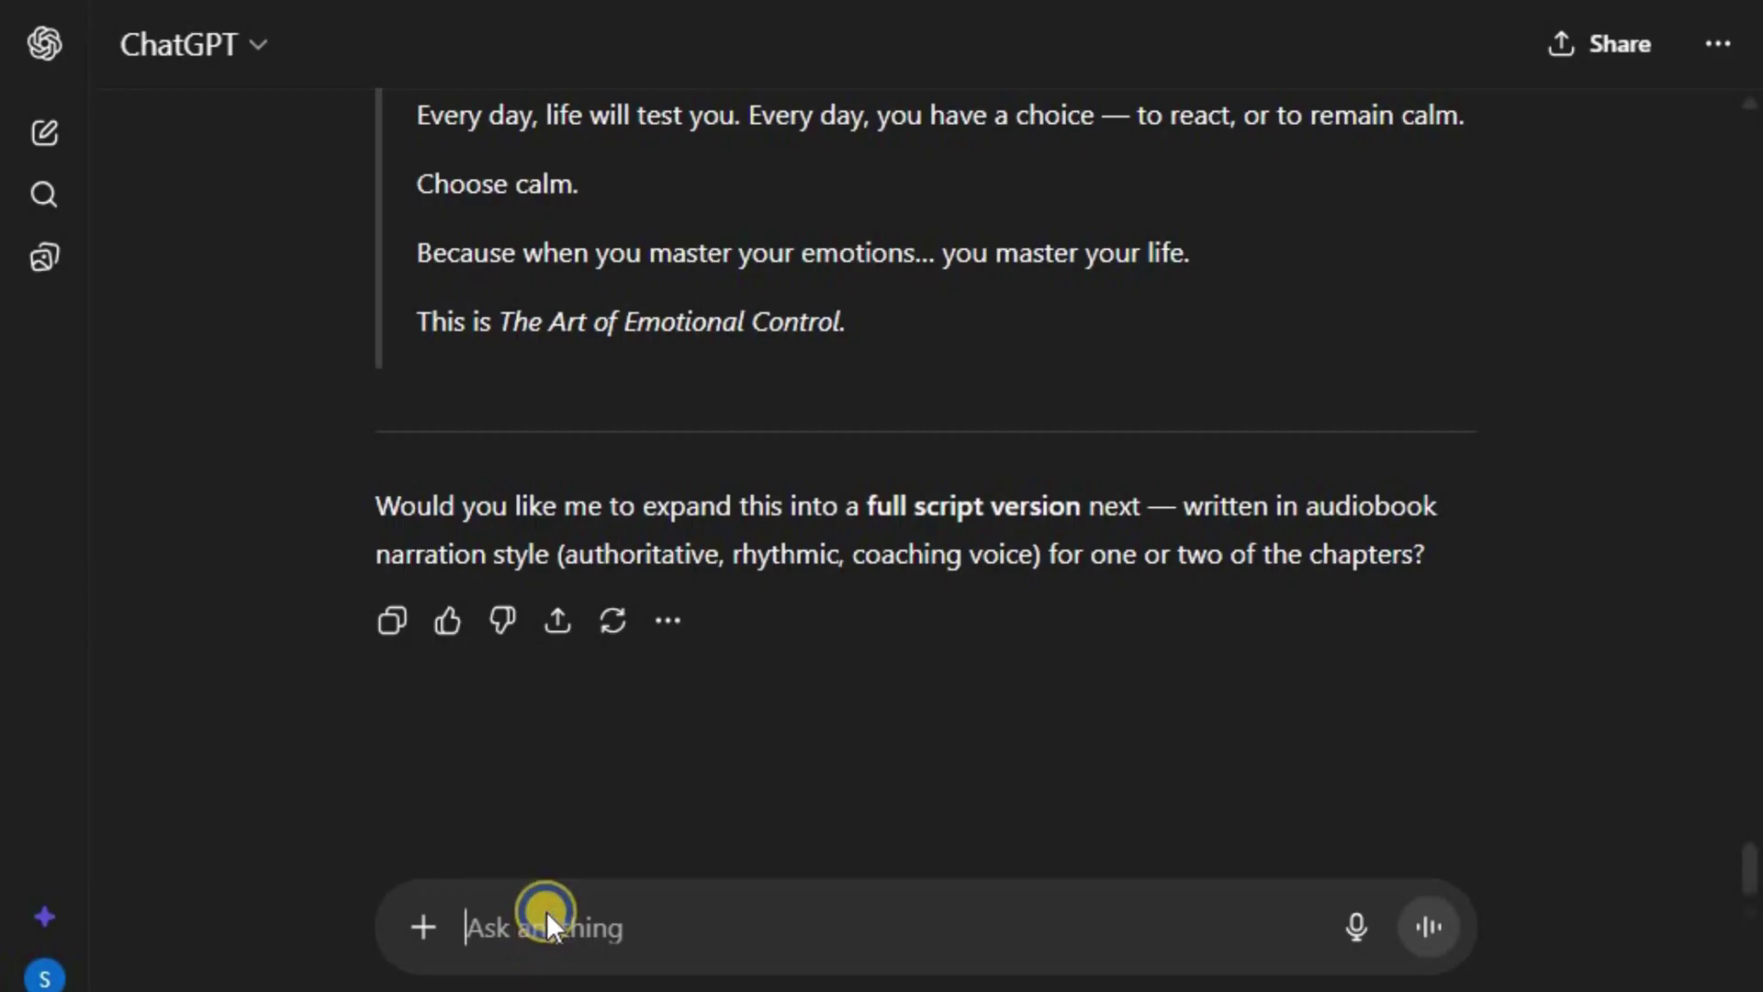
right_click(547, 911)
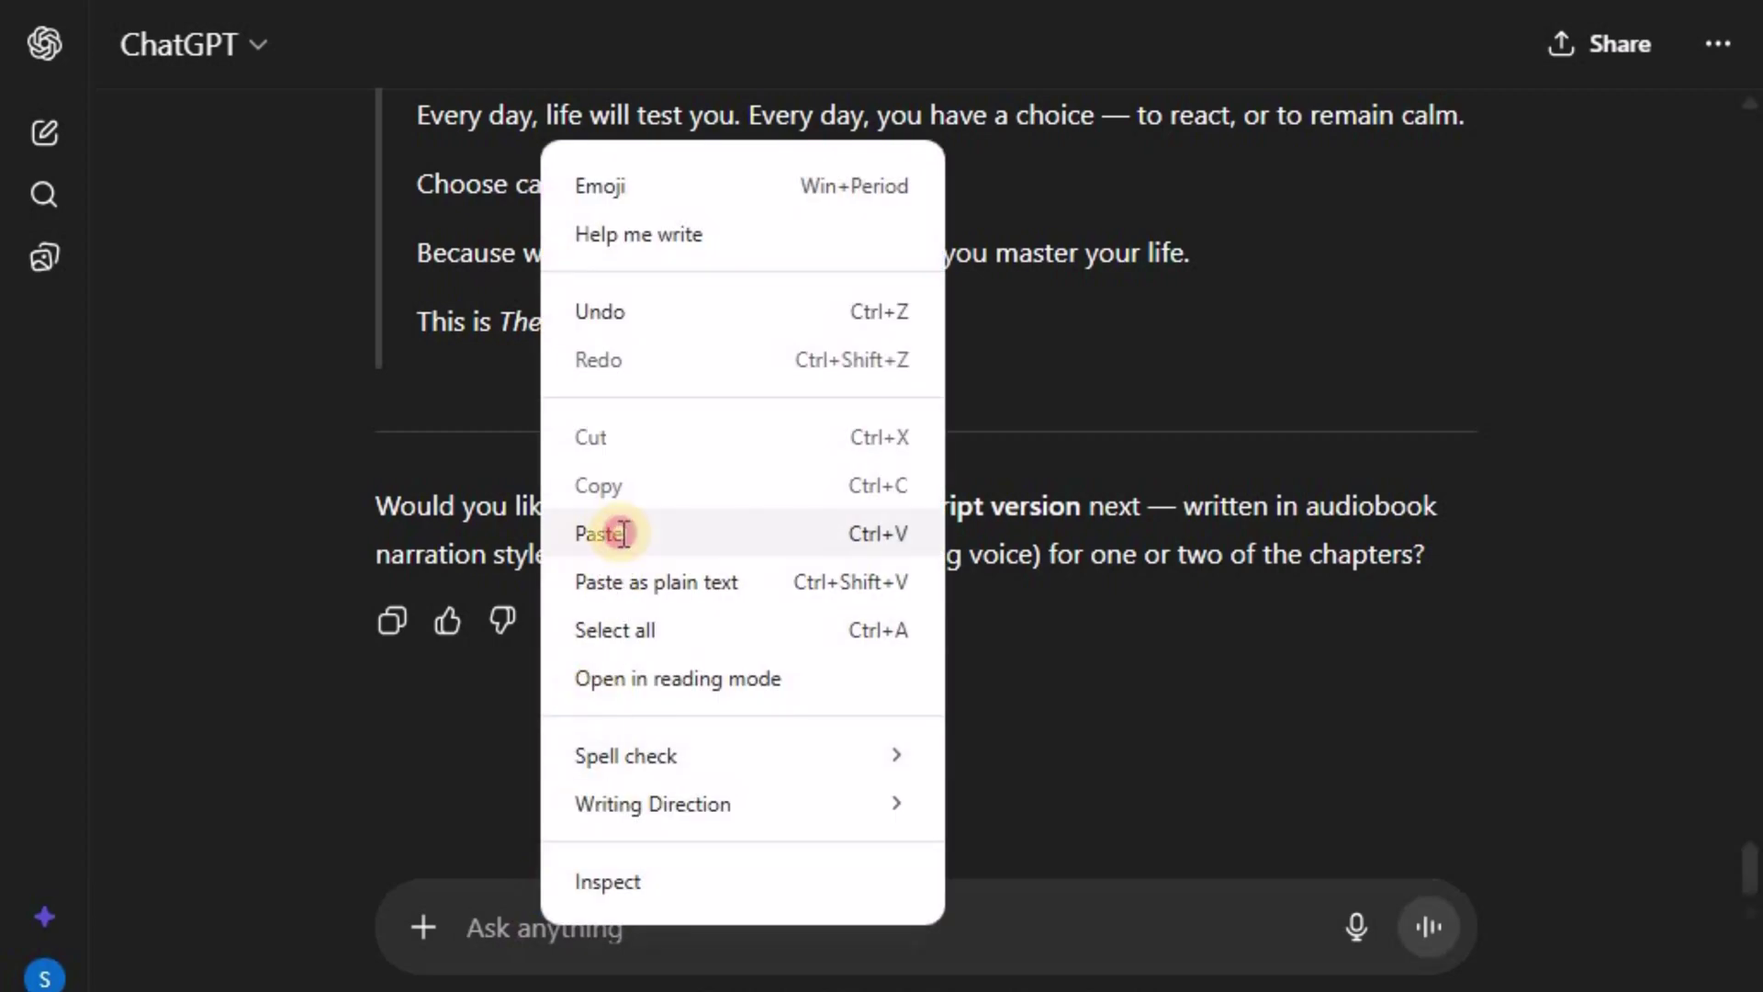
click(599, 533)
scroll(689, 781, down, 5)
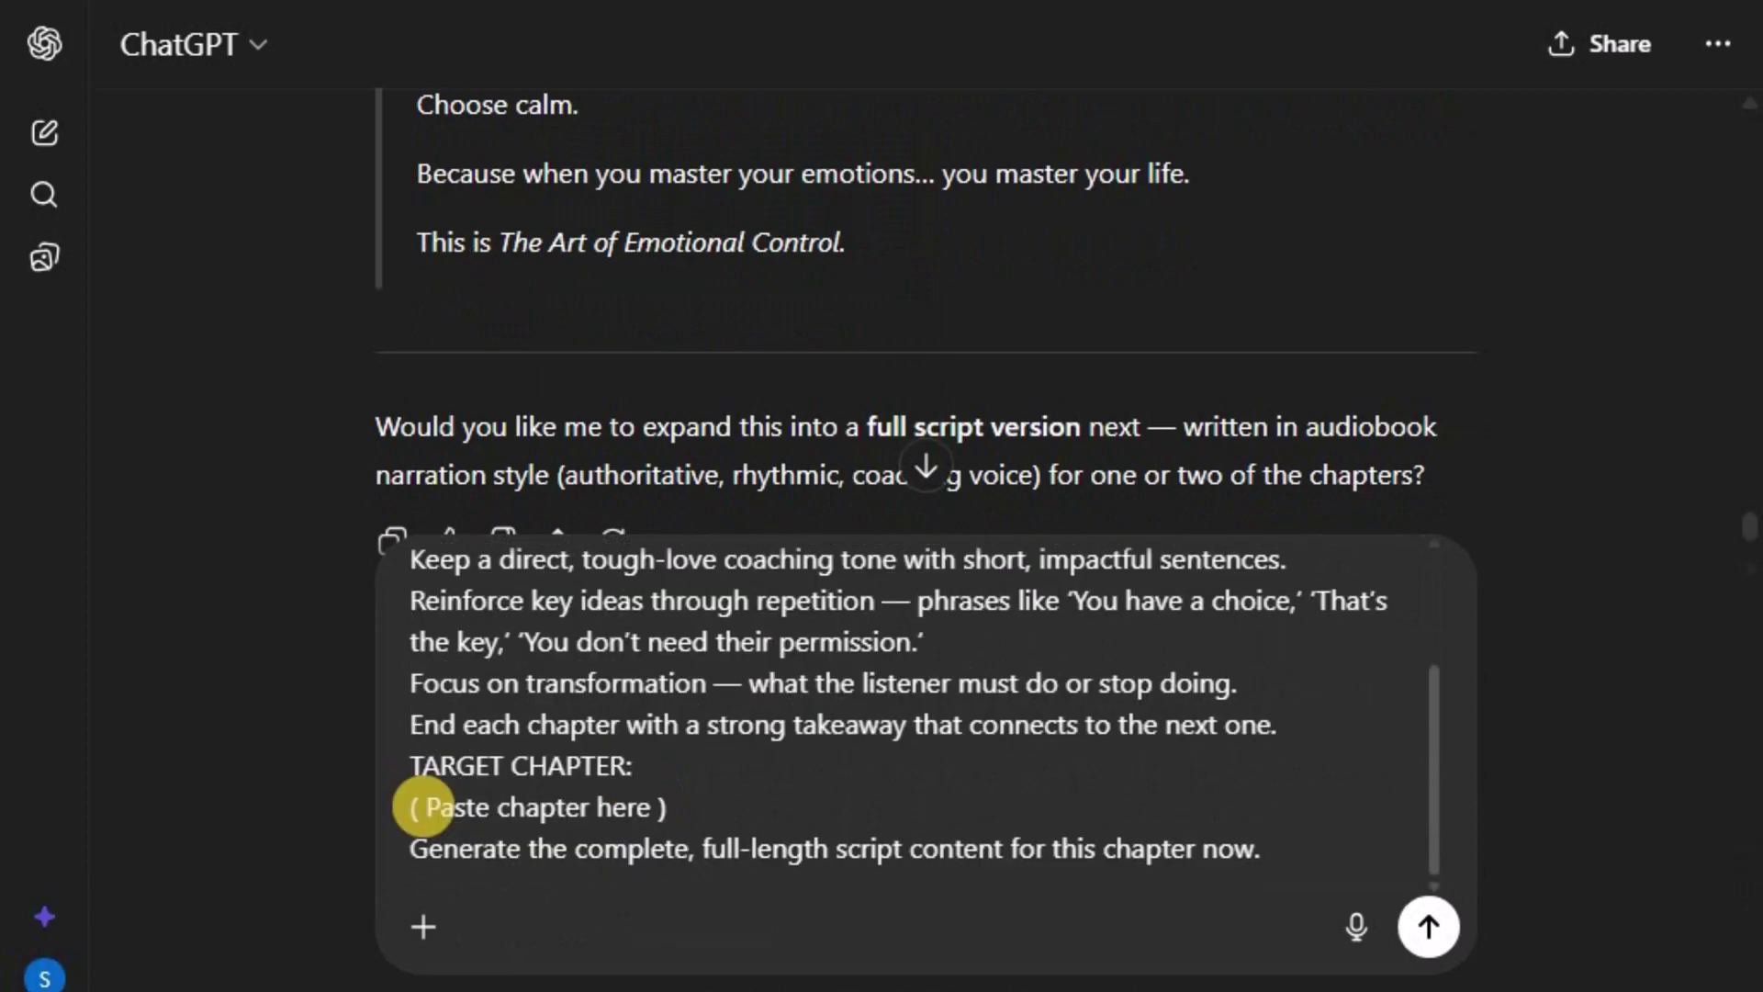
Replace the '( Paste chapter here )' placeholder with the Chapter 1: Stop Reacting — Start Responding outline
drag(425, 808, 630, 820)
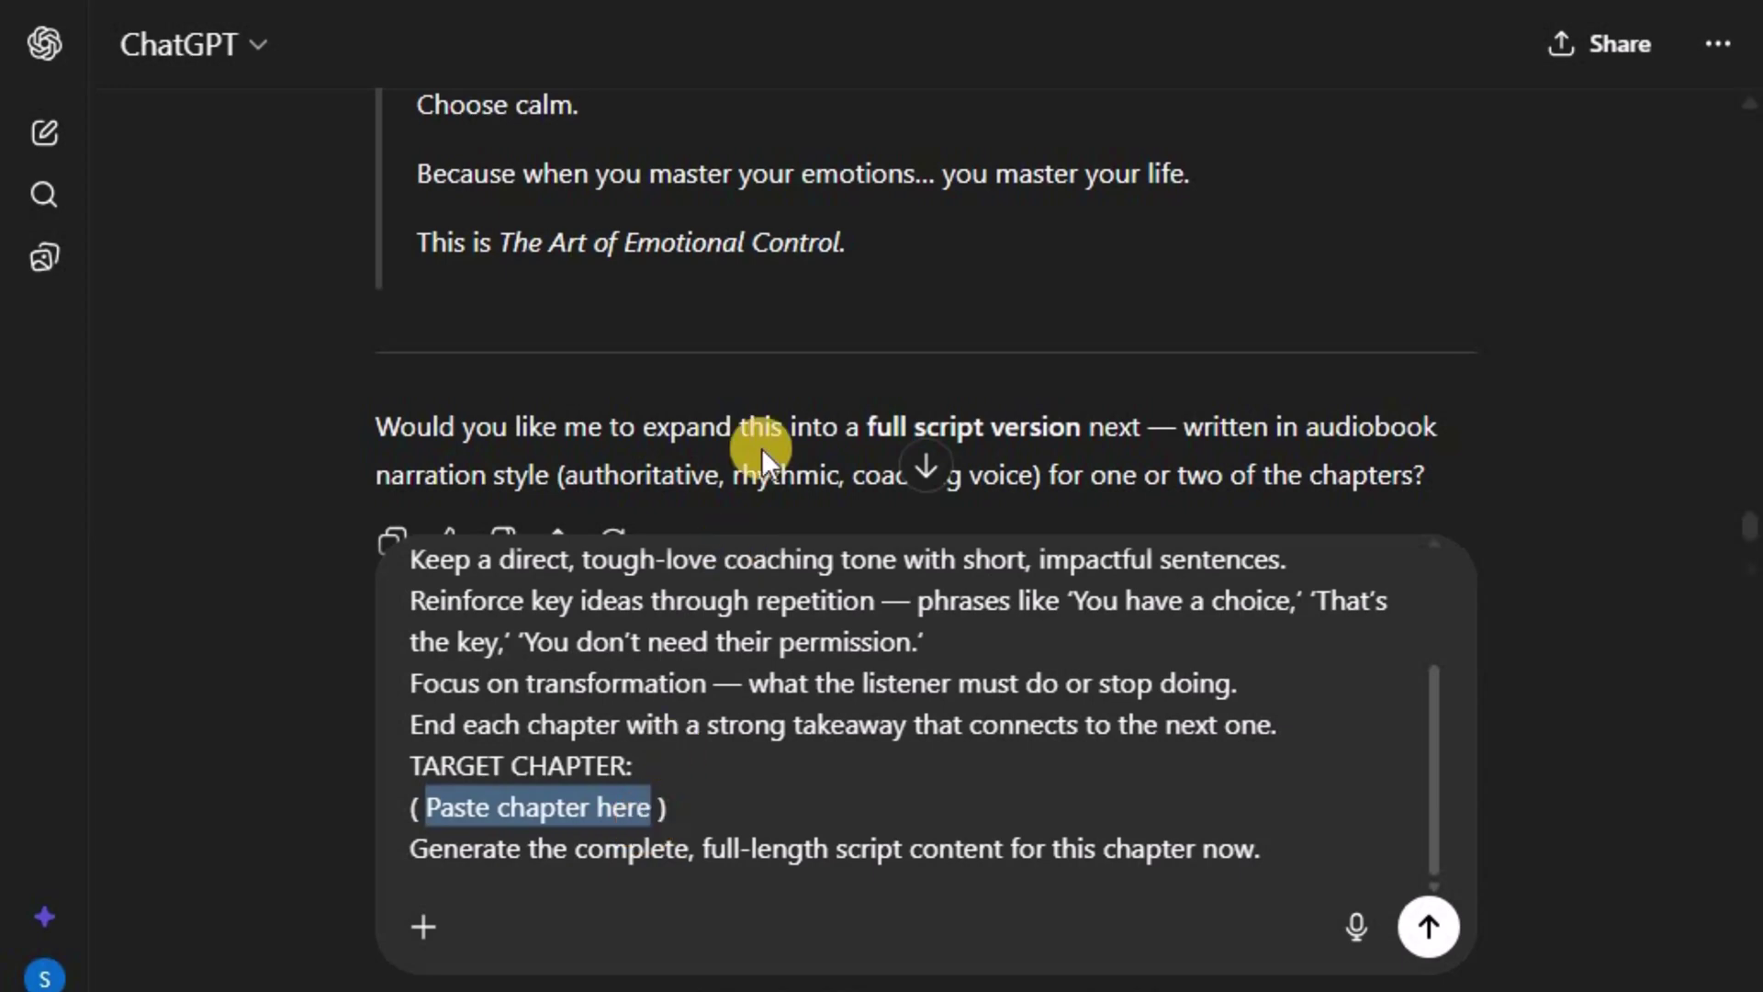
scroll(761, 450, up, 20)
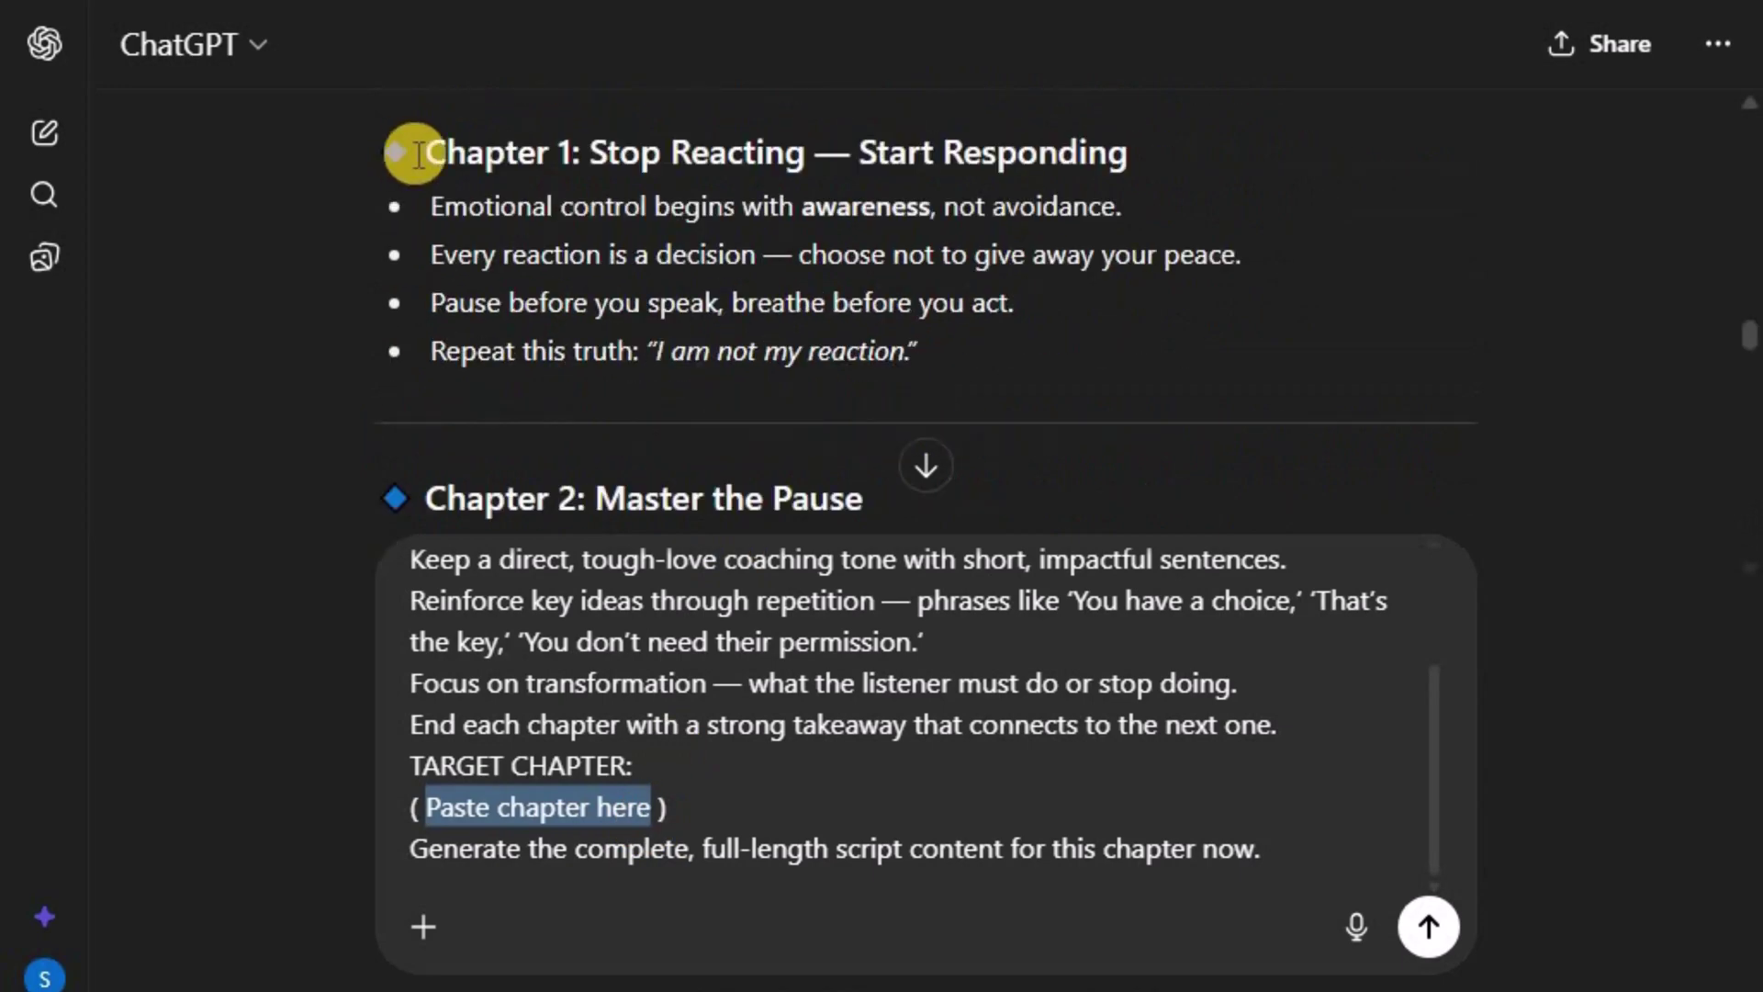
drag(418, 154, 791, 226)
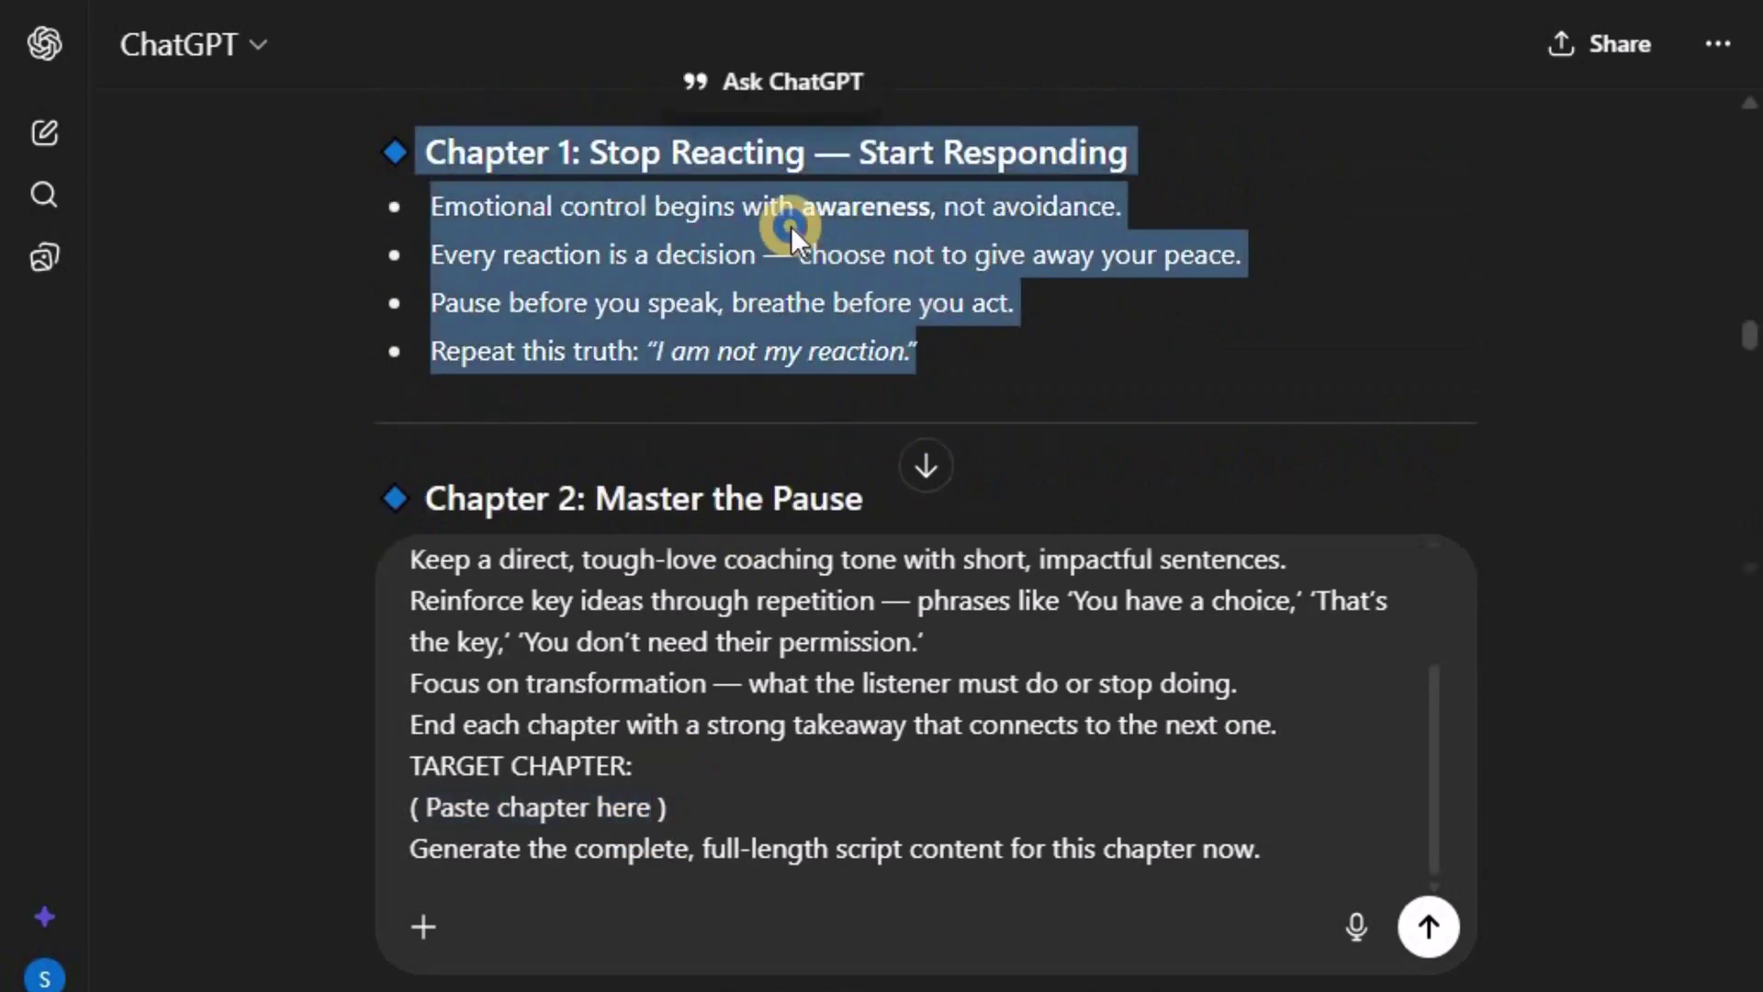
right_click(791, 226)
click(839, 272)
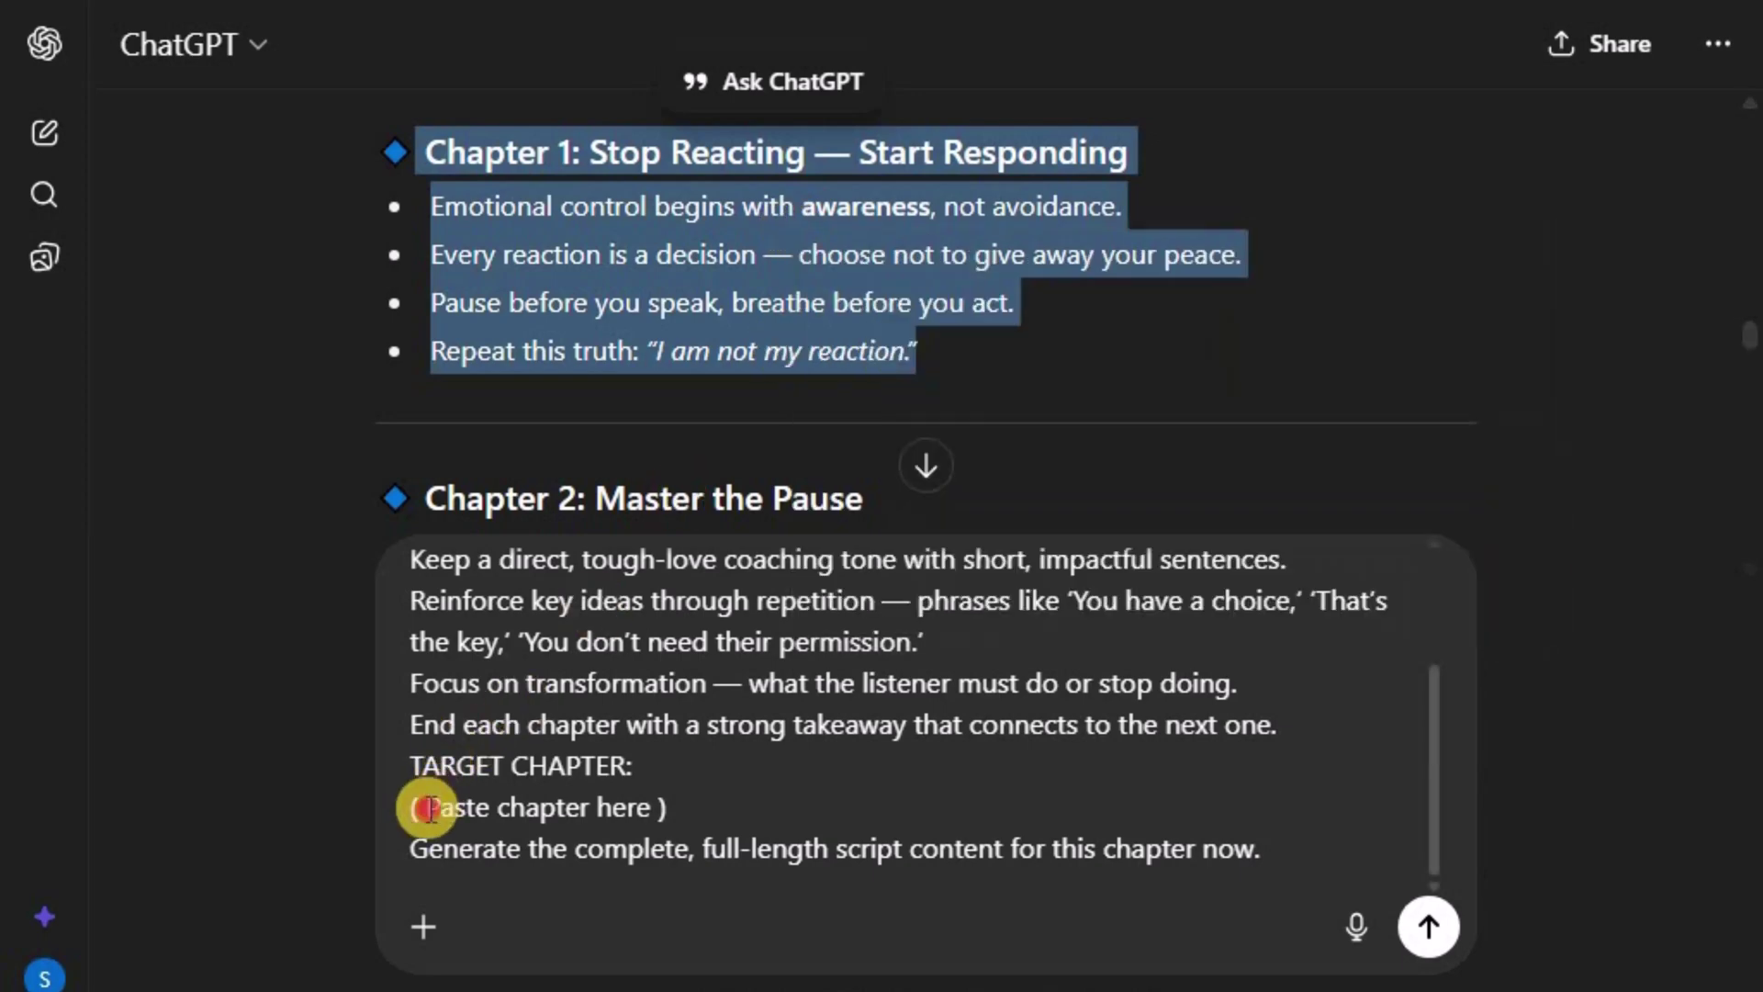
drag(427, 808, 606, 806)
right_click(594, 808)
click(760, 284)
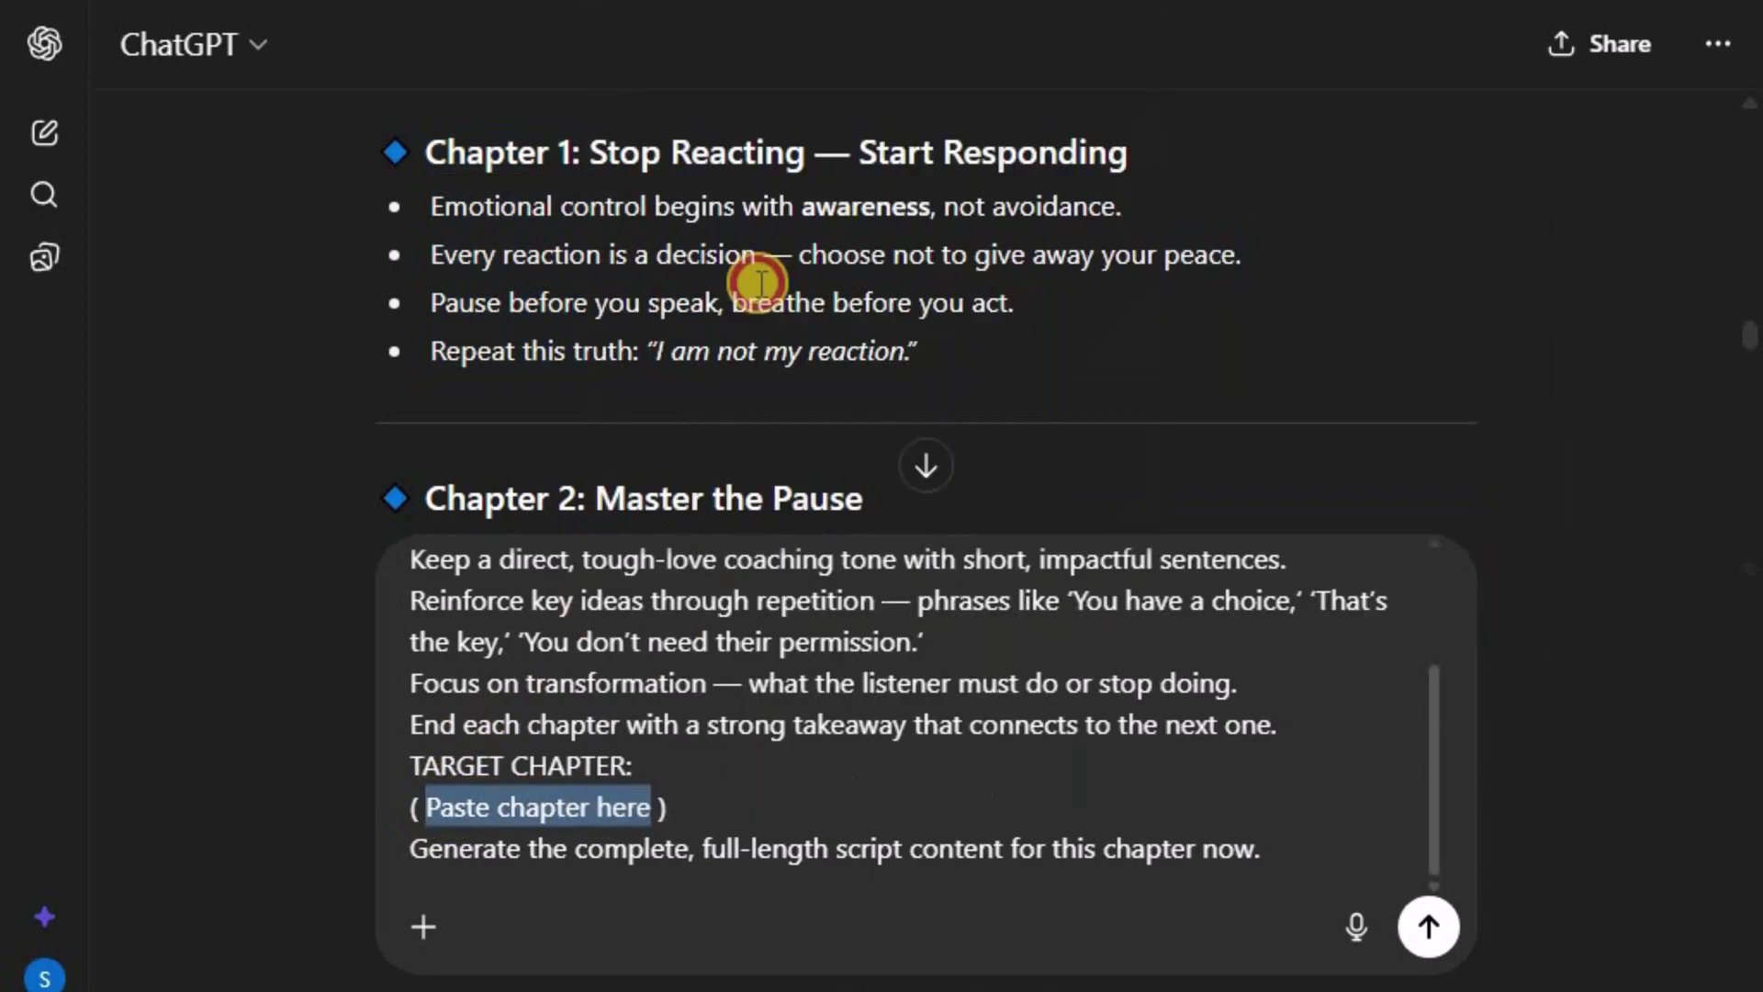
Send the Chapter 1 script request and review the generated chapter script
key(Return)
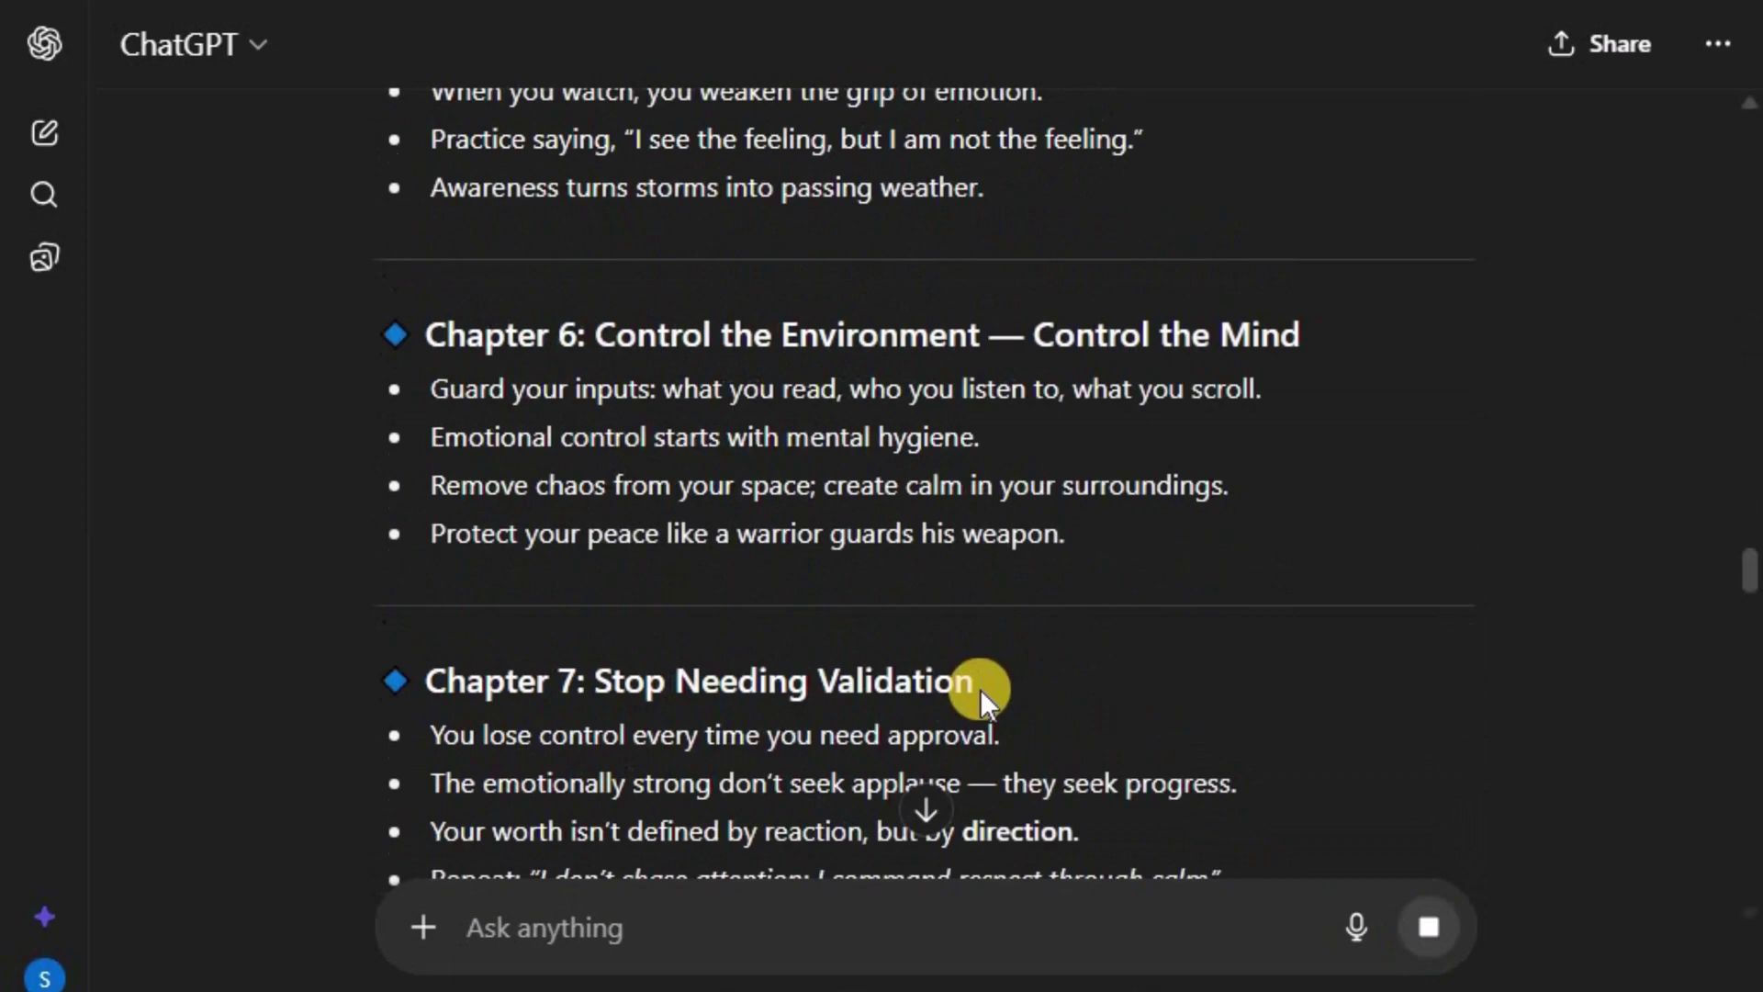
scroll(726, 528, down, 5)
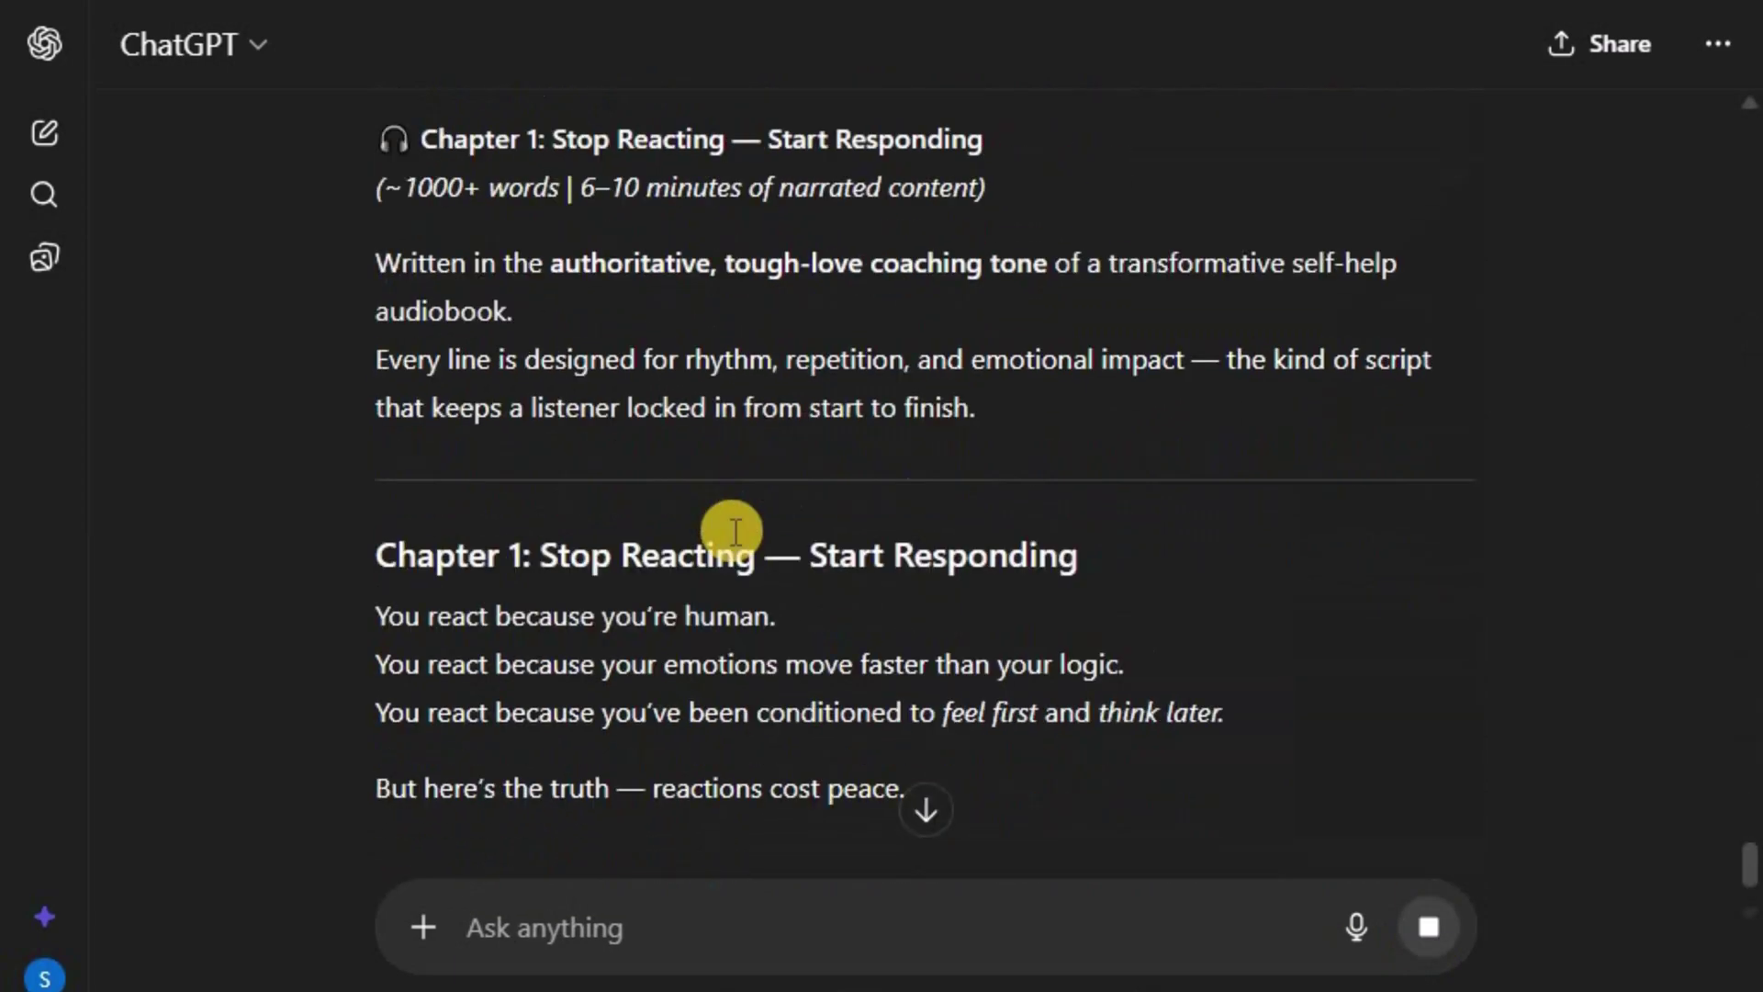
scroll(717, 526, down, 12)
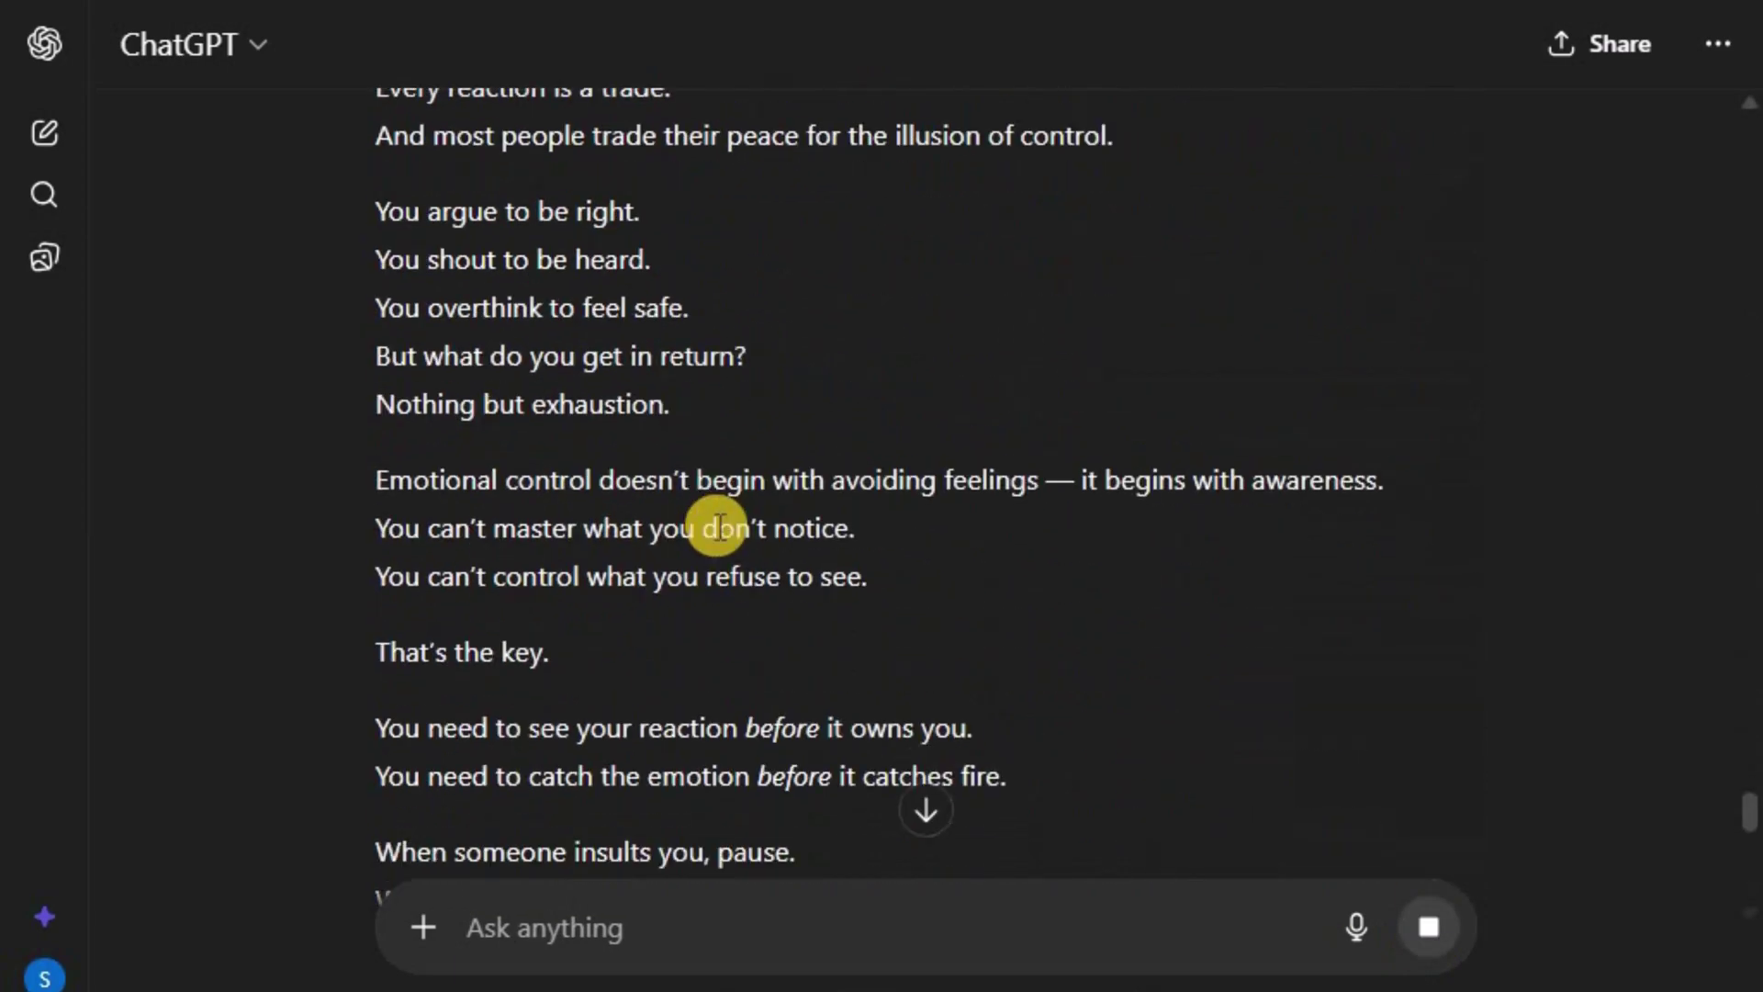
scroll(989, 547, down, 11)
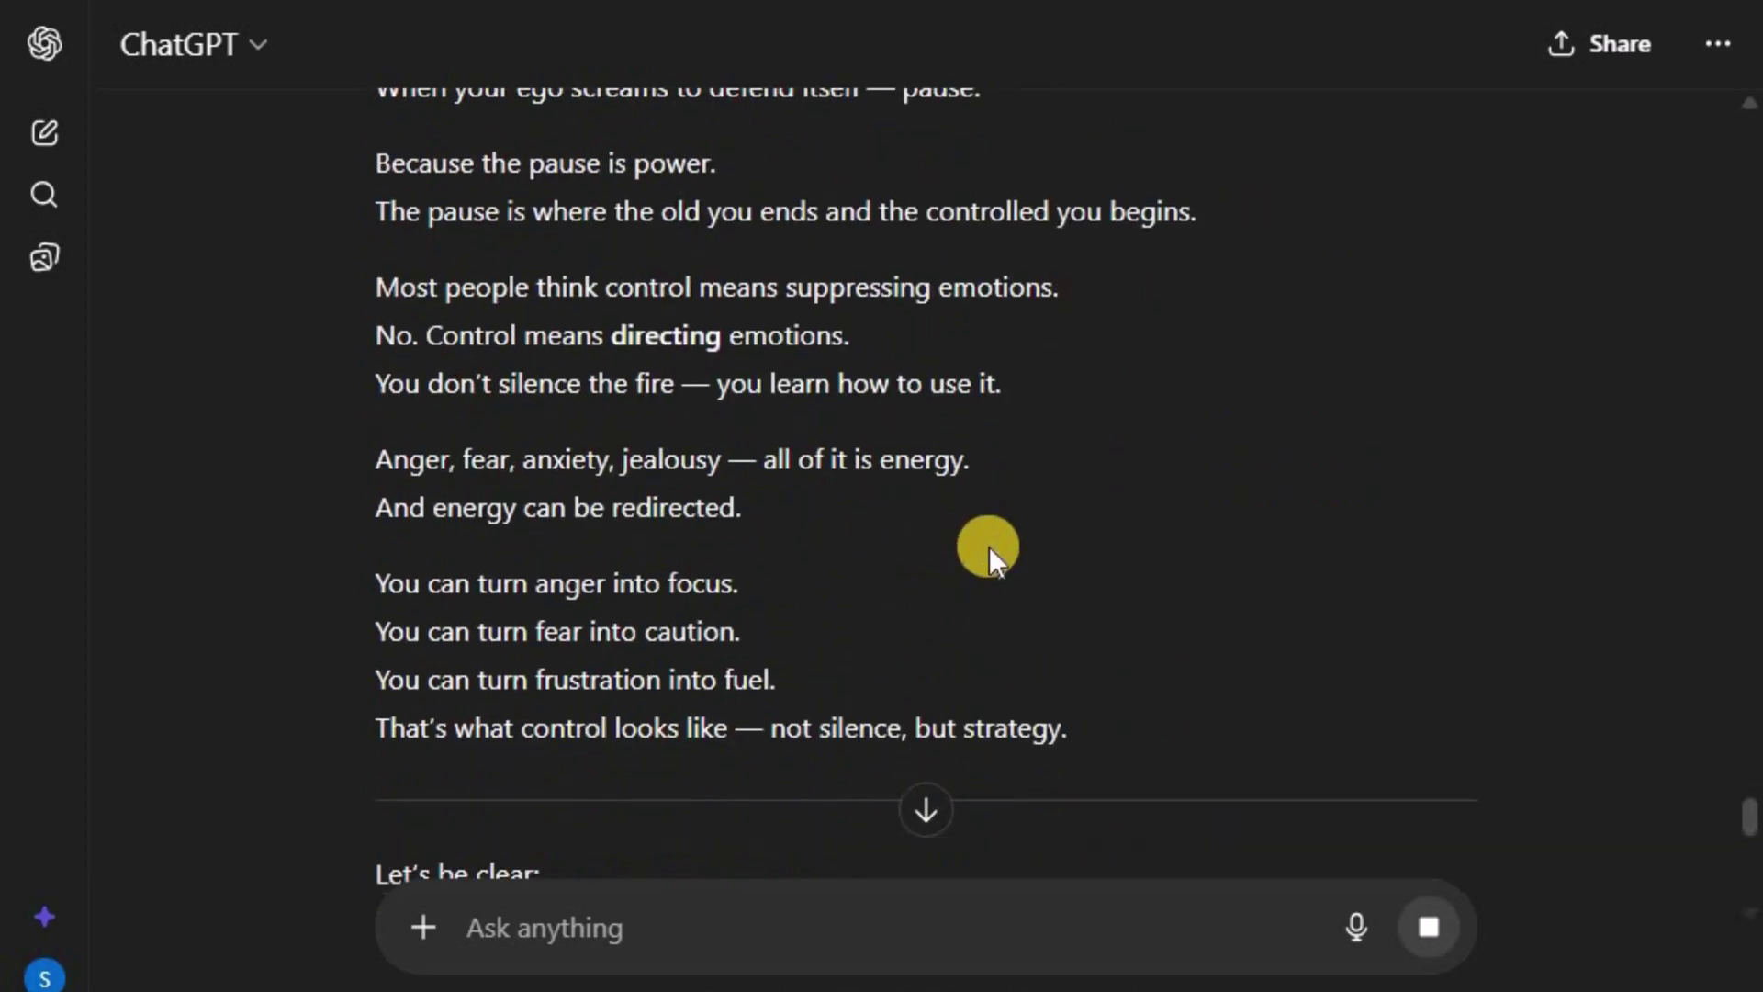
scroll(988, 547, down, 12)
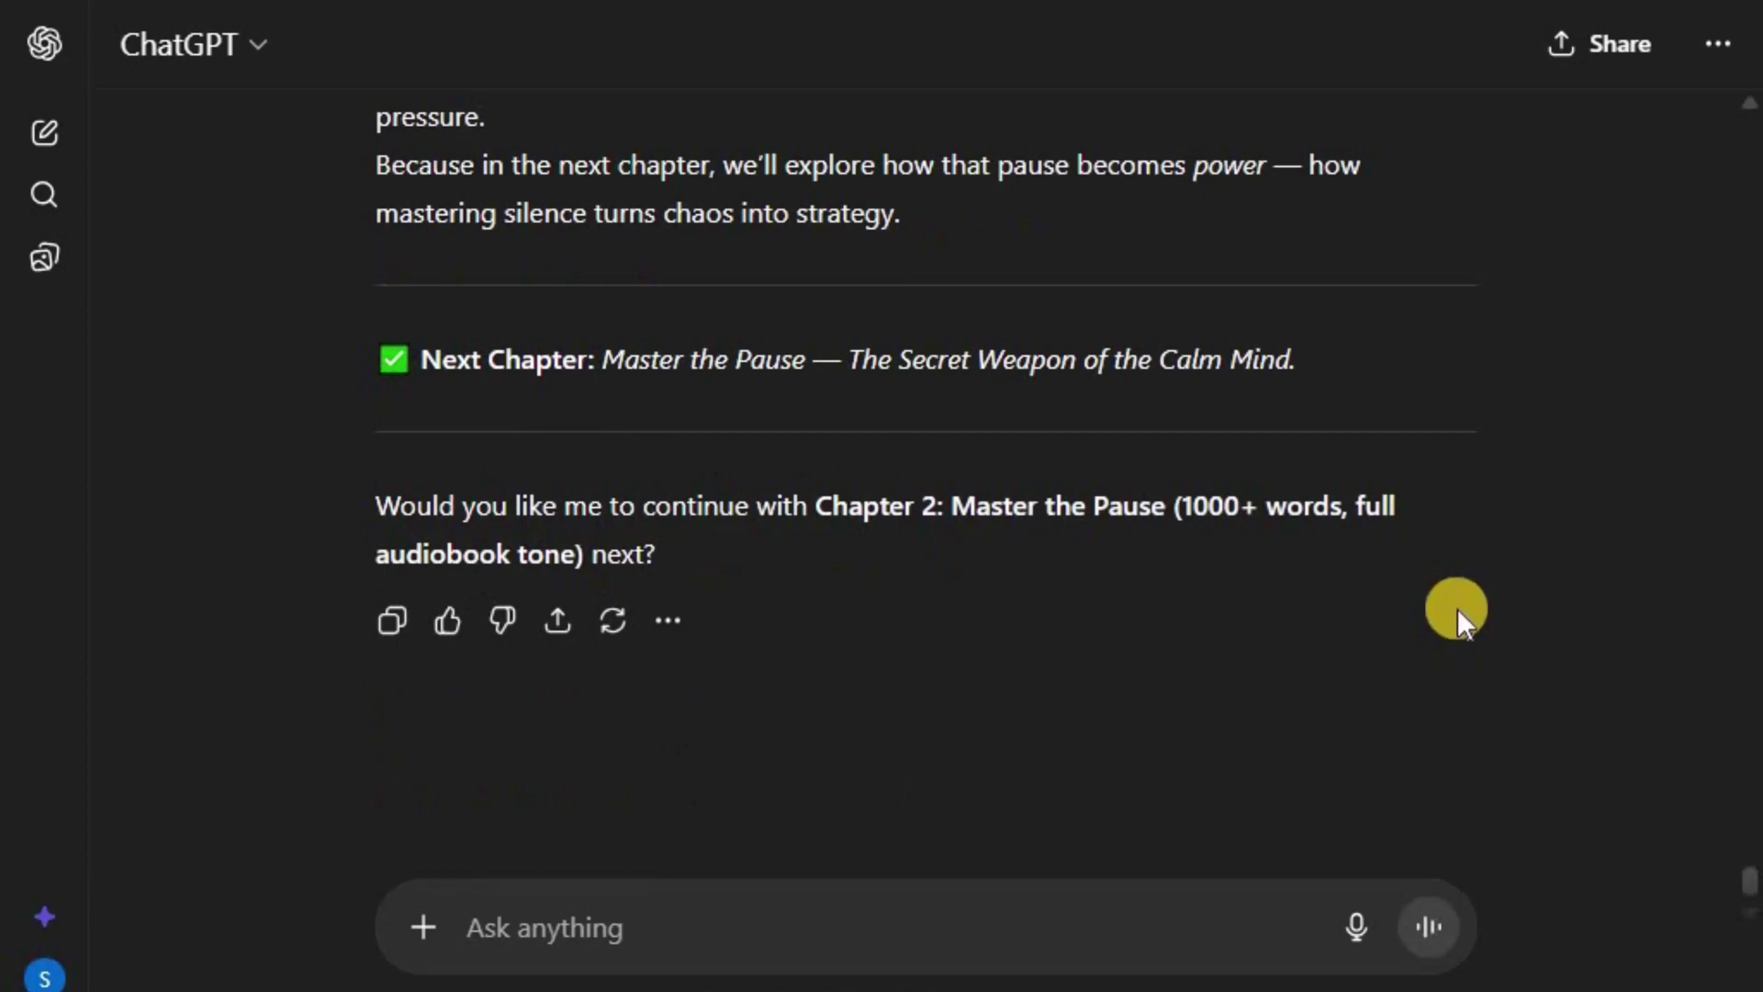
Ask ChatGPT to continue with the next chapter of the audiobook
click(707, 949)
text(c)
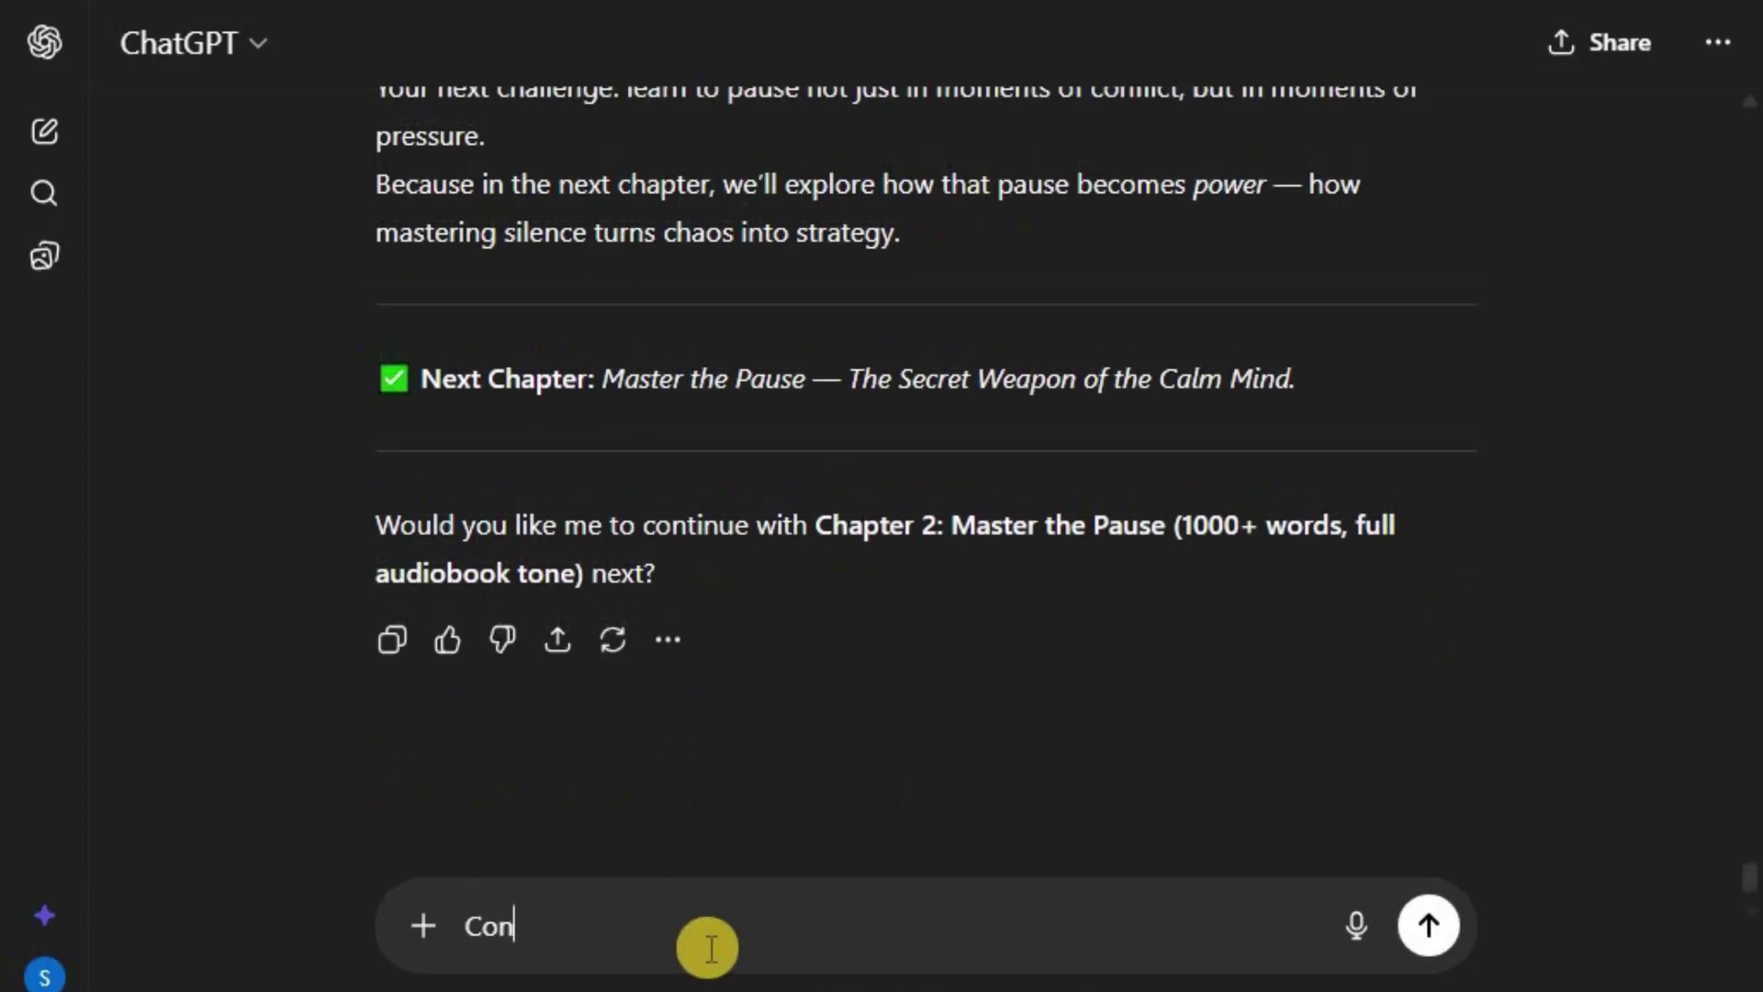
click(1422, 925)
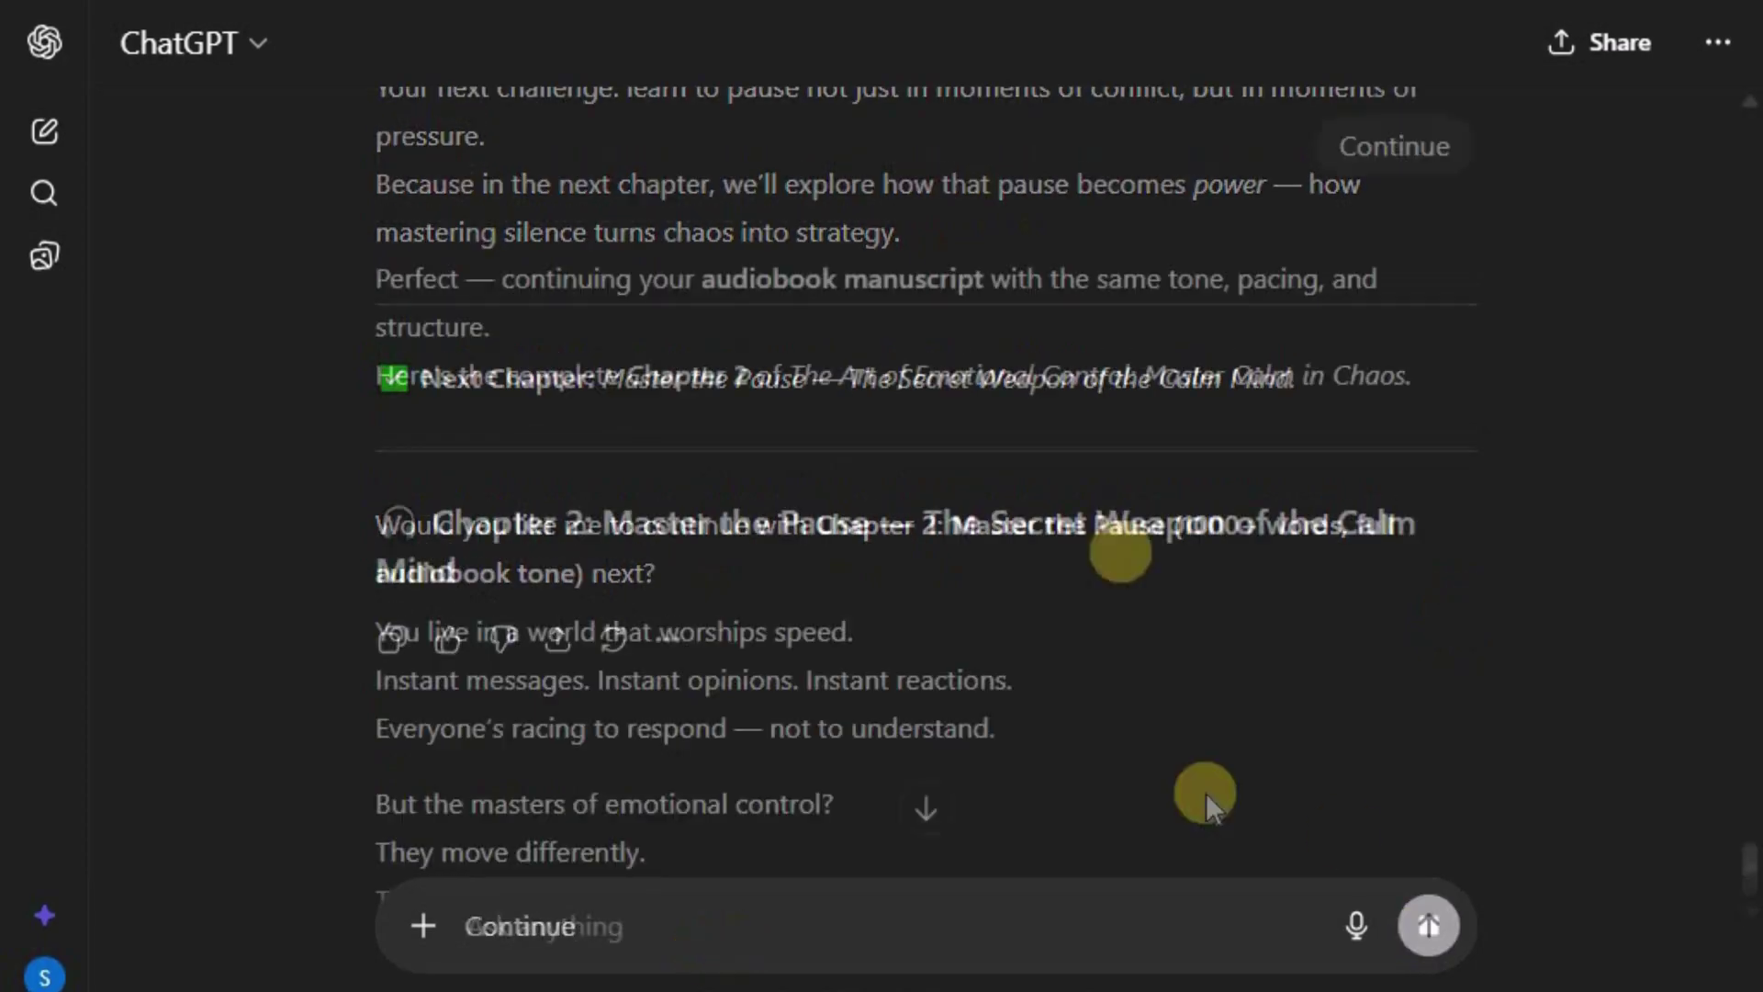
scroll(1133, 504, down, 11)
scroll(1073, 482, down, 14)
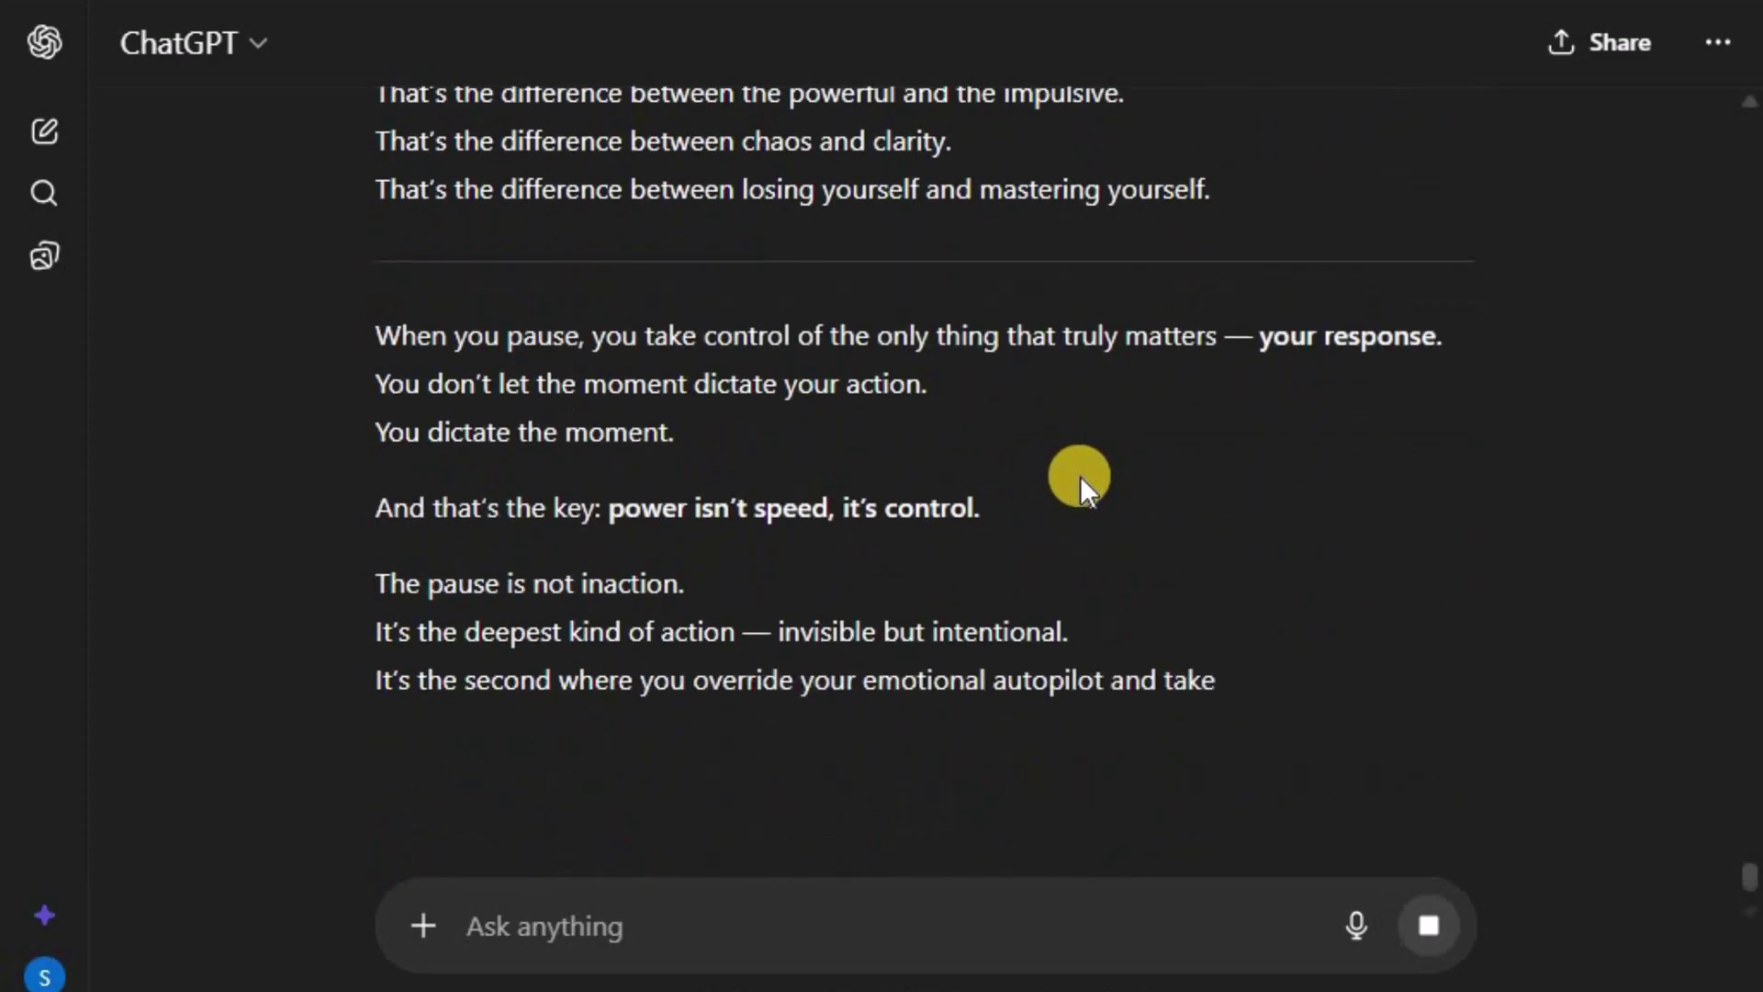
Send 'continue' twice to generate Chapter 3 and start Chapter 4, Emotion Is Energy
text(continue)
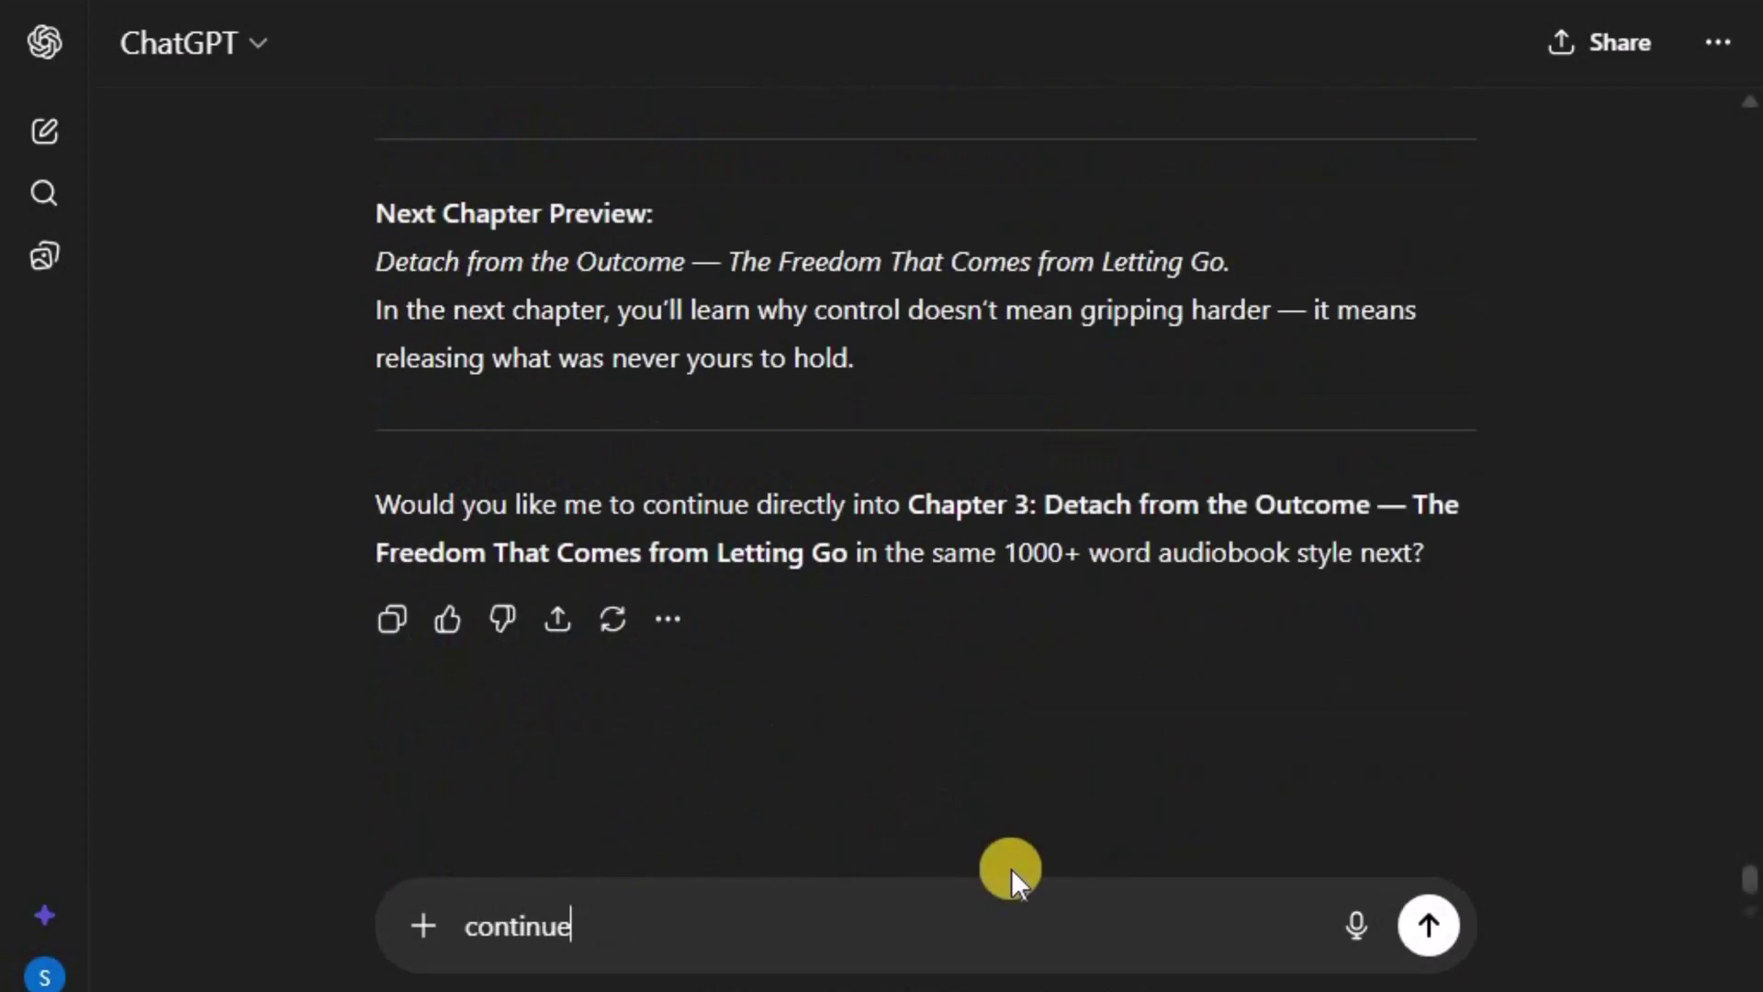
key(Return)
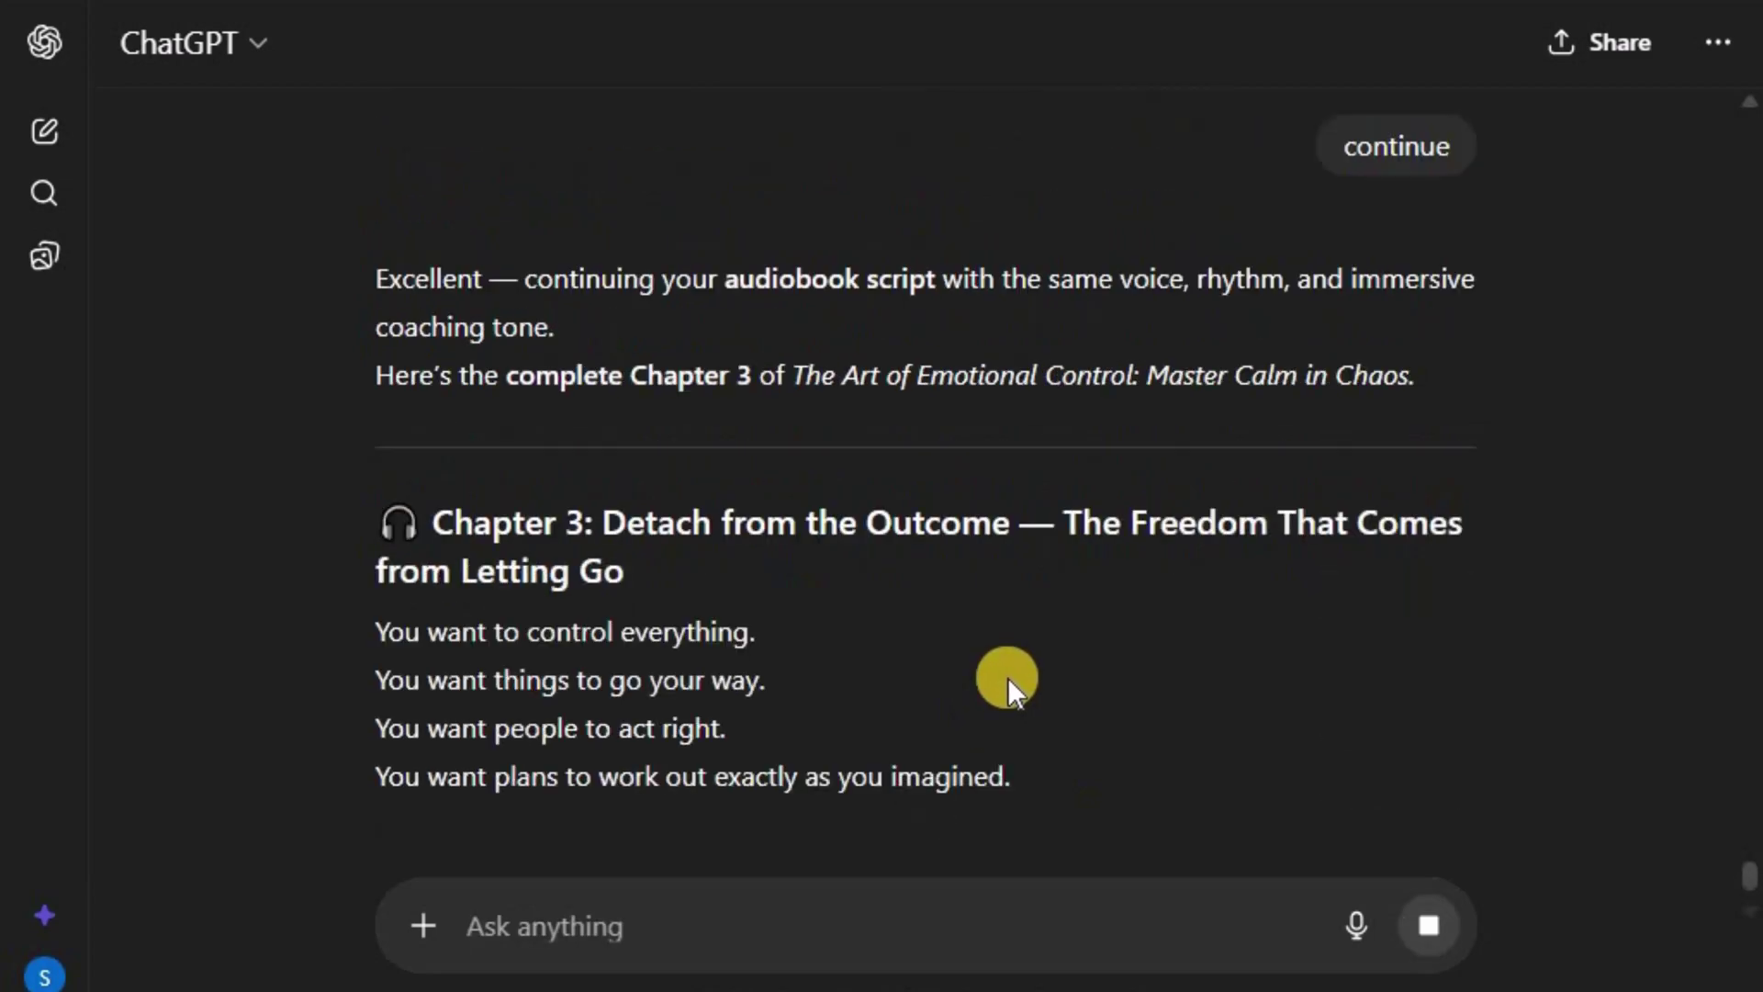
scroll(1006, 675, down, 10)
scroll(1011, 670, down, 15)
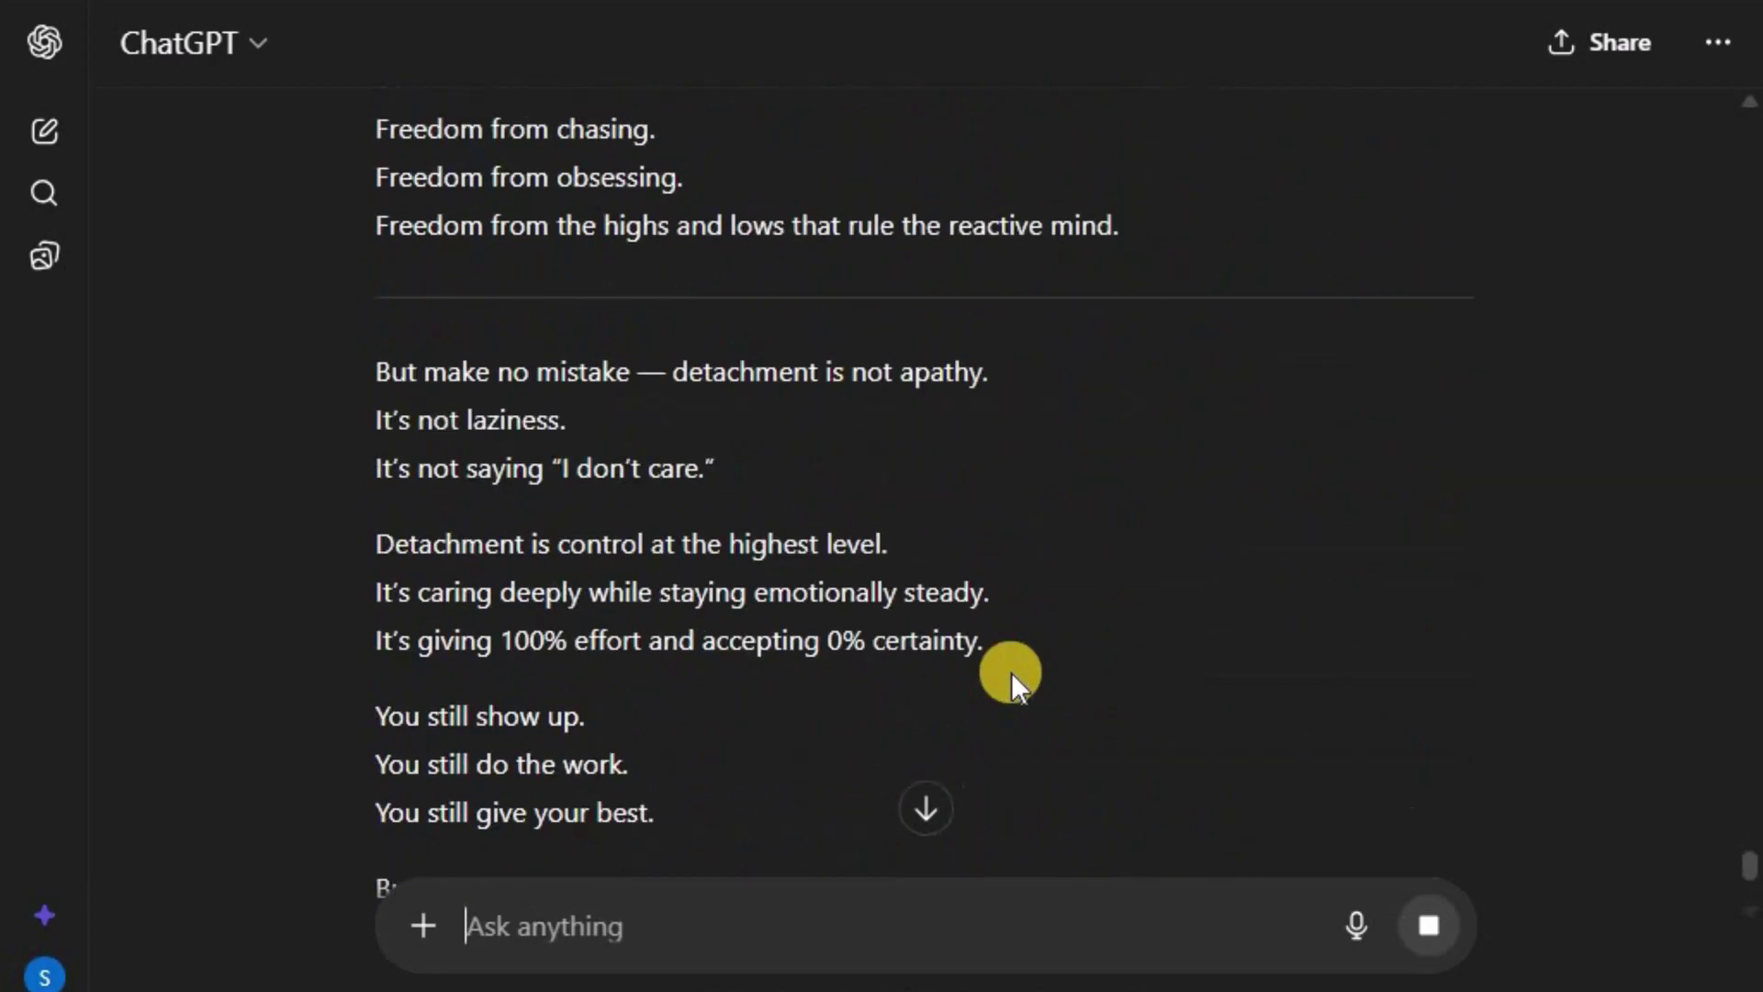
scroll(1109, 647, down, 10)
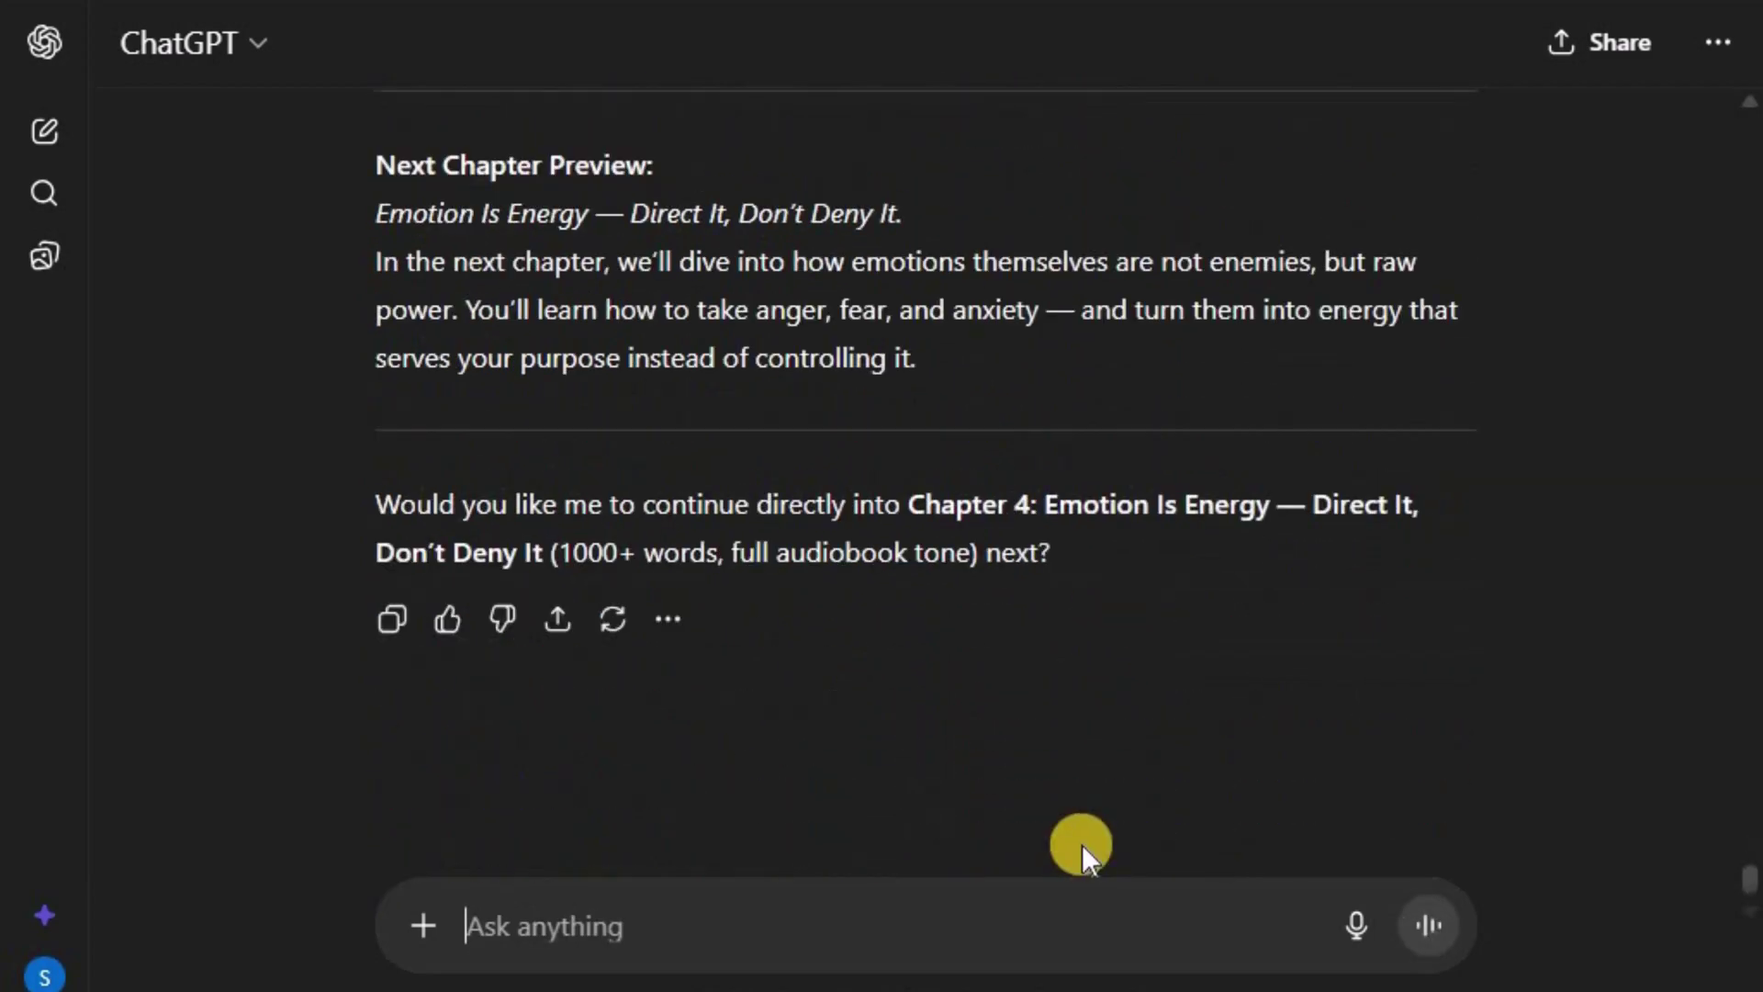
text(continue)
key(Return)
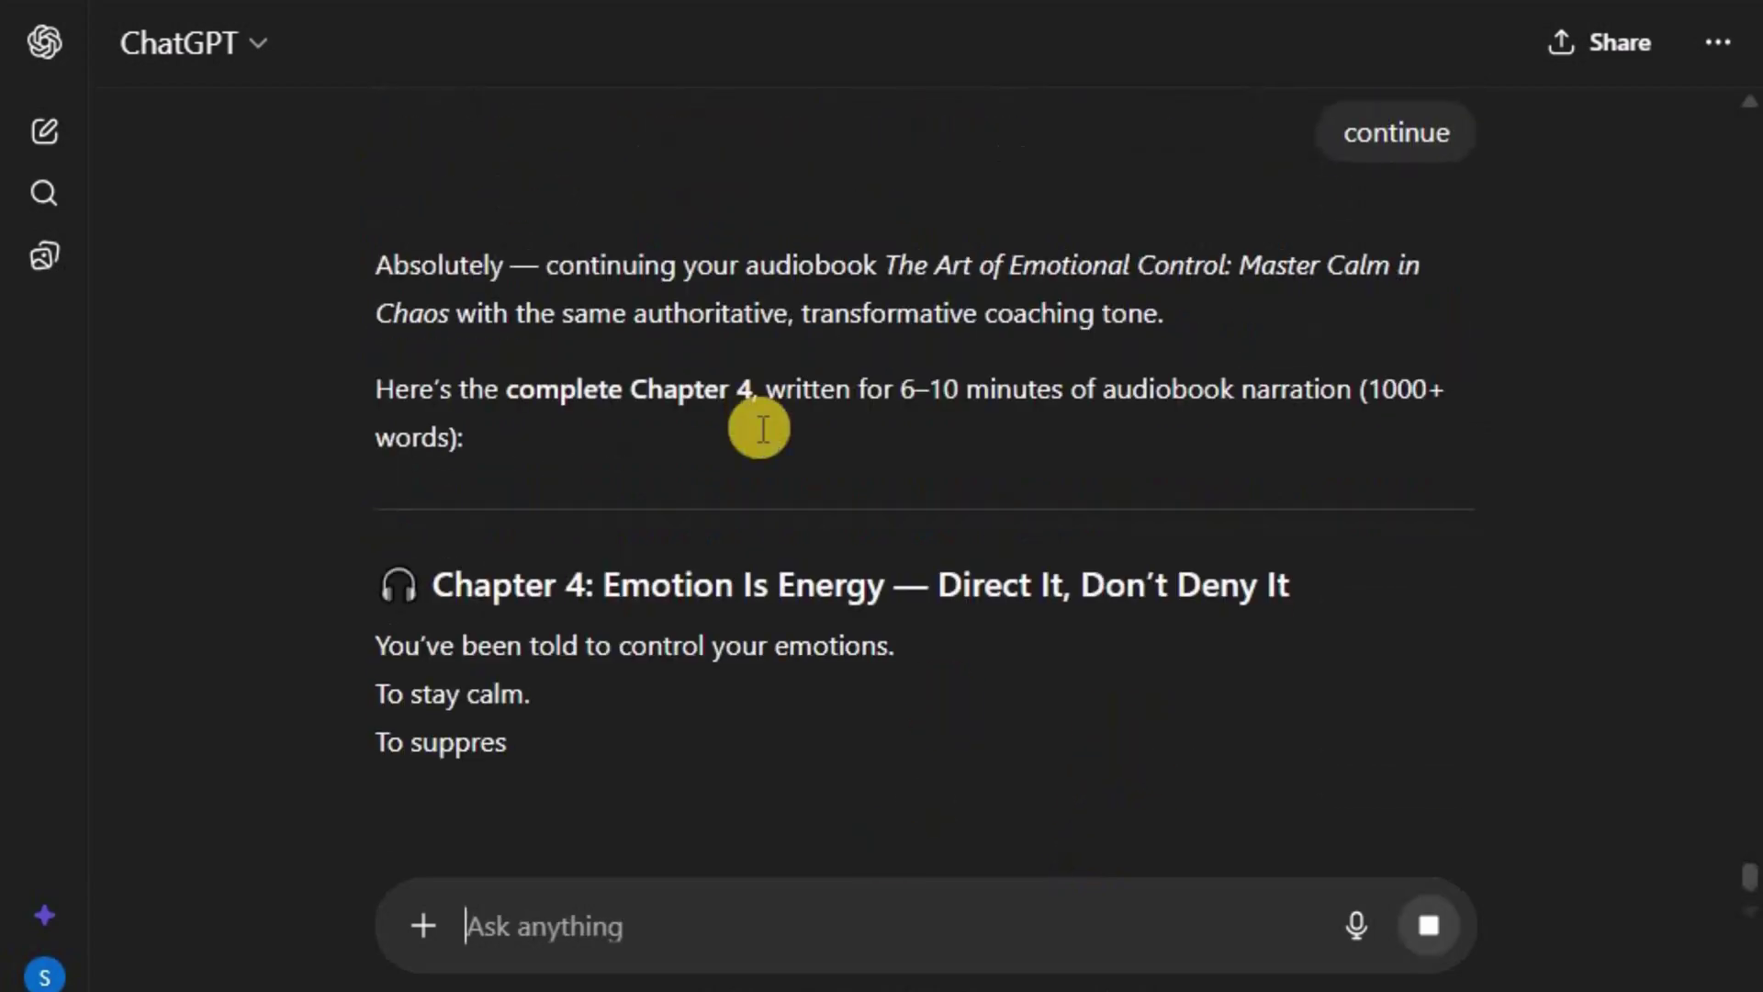
scroll(968, 398, down, 10)
Select and copy the first generated chapter scripts from ChatGPT
scroll(866, 652, down, 10)
drag(977, 404, 904, 592)
right_click(810, 571)
click(818, 586)
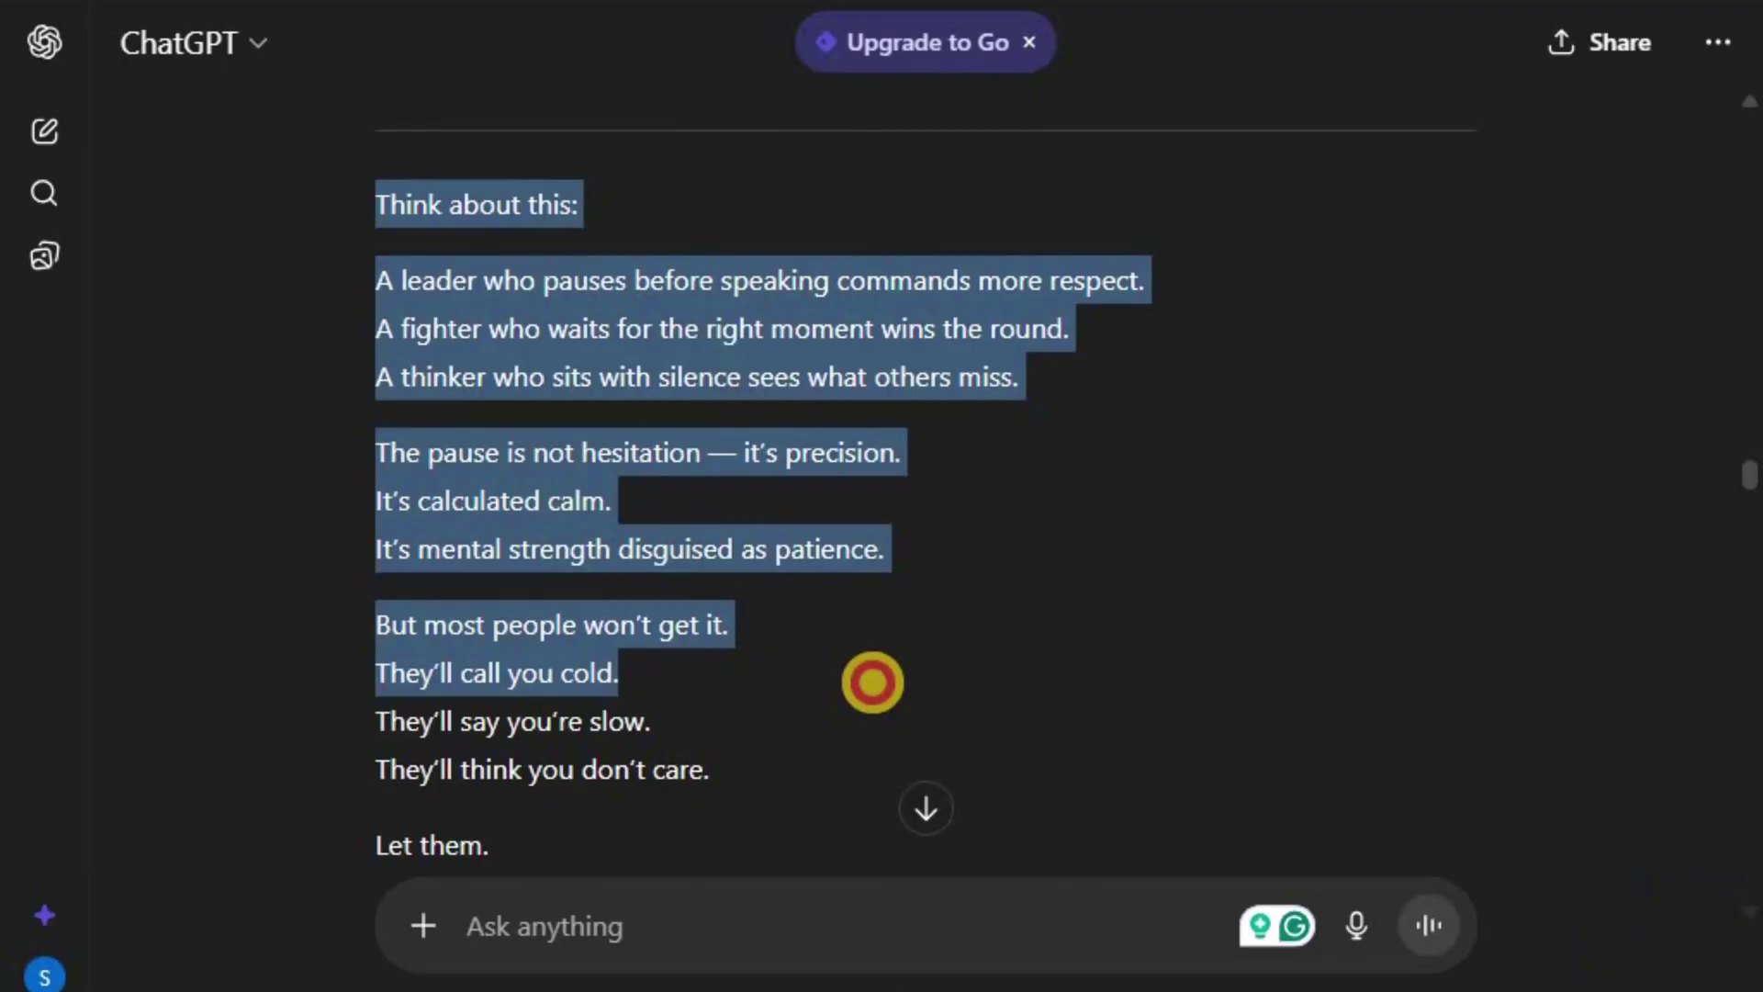
scroll(874, 677, down, 10)
drag(874, 676, 874, 686)
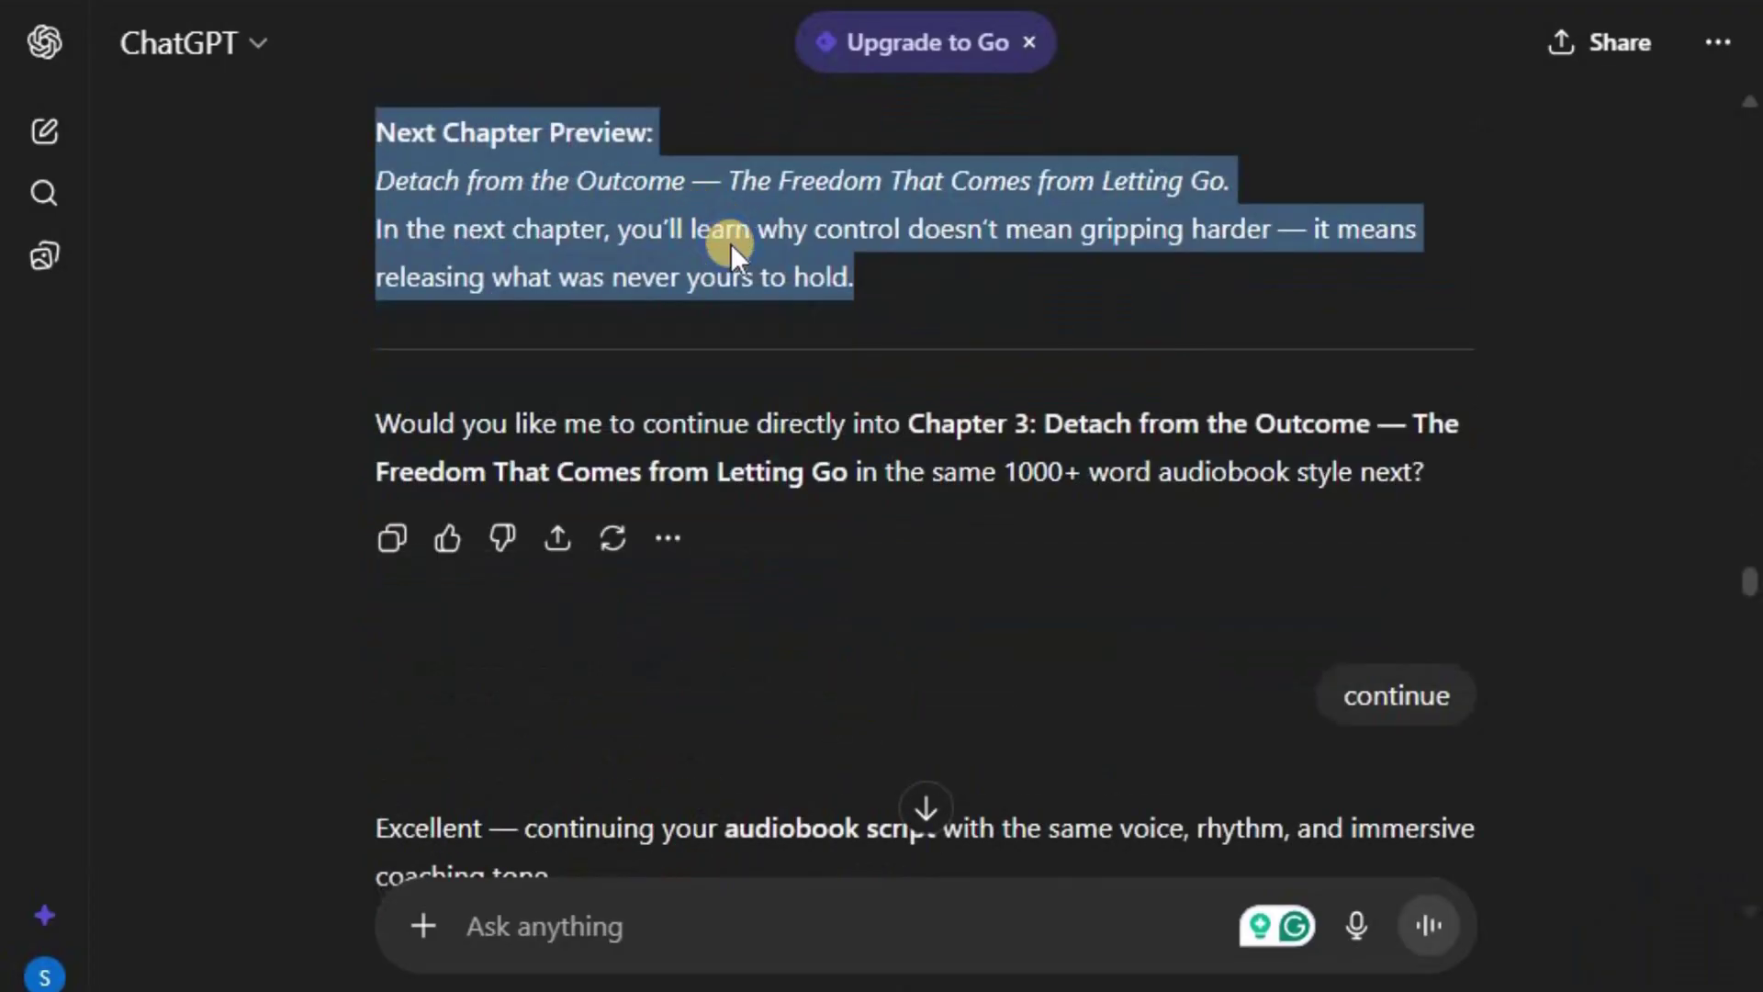
right_click(730, 244)
click(739, 260)
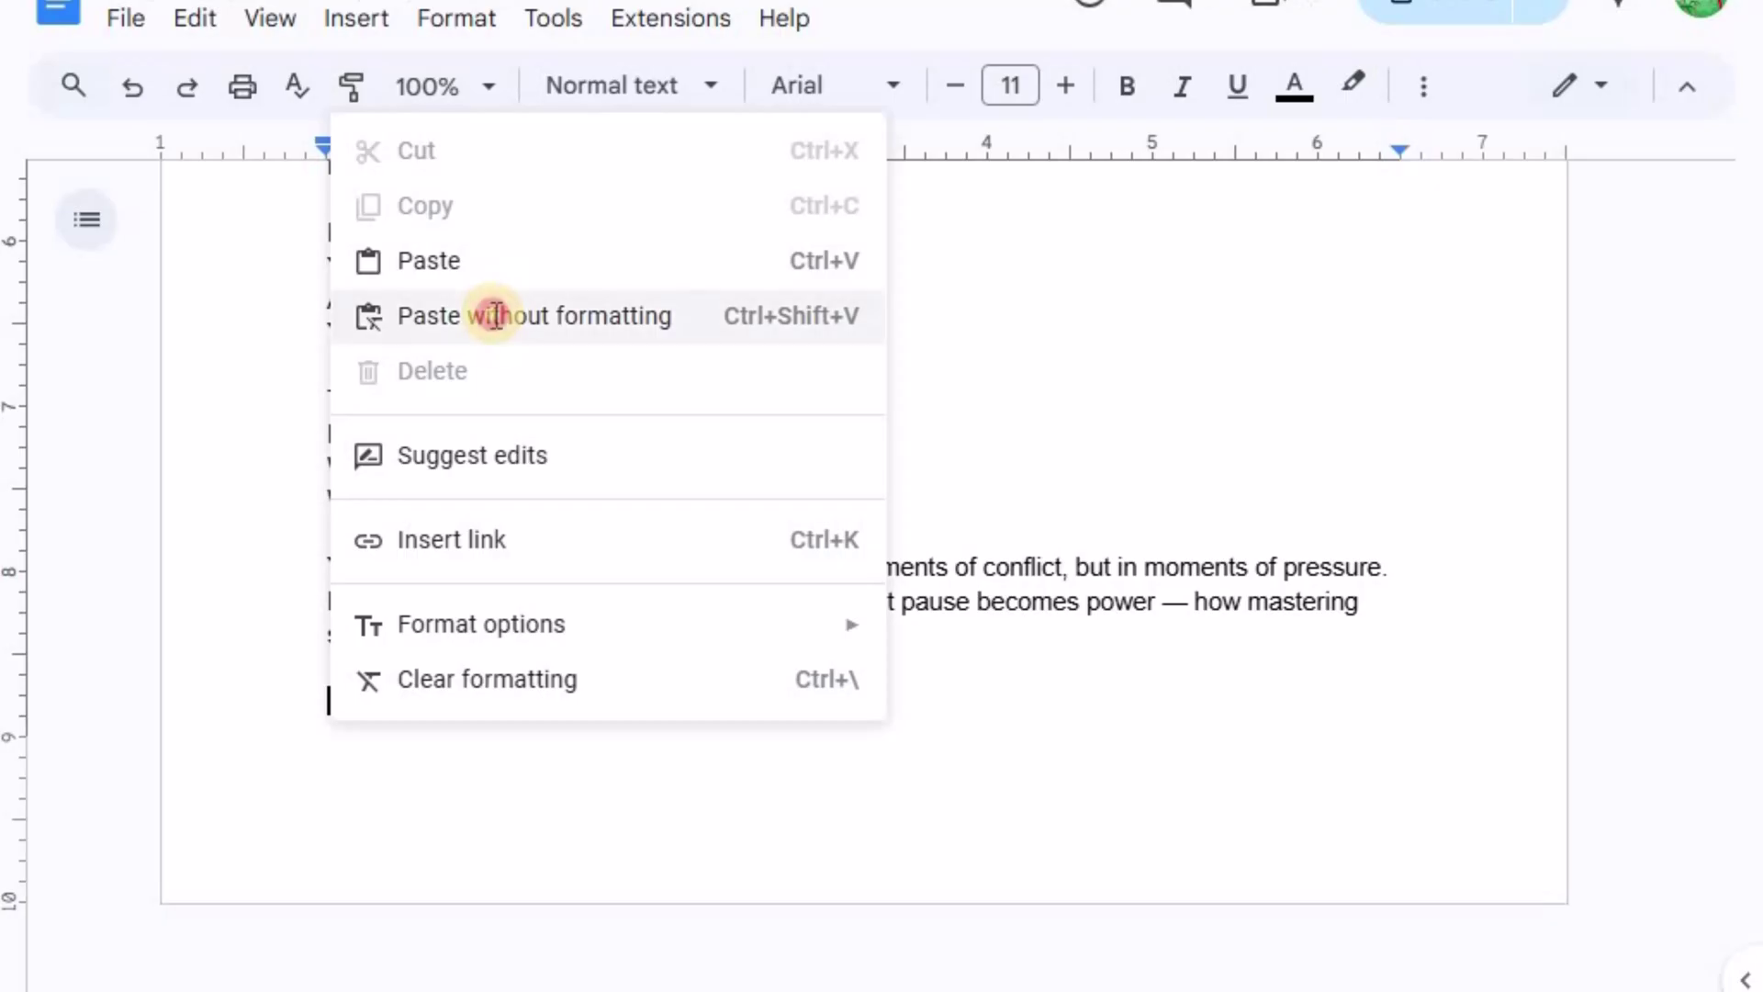
click(492, 315)
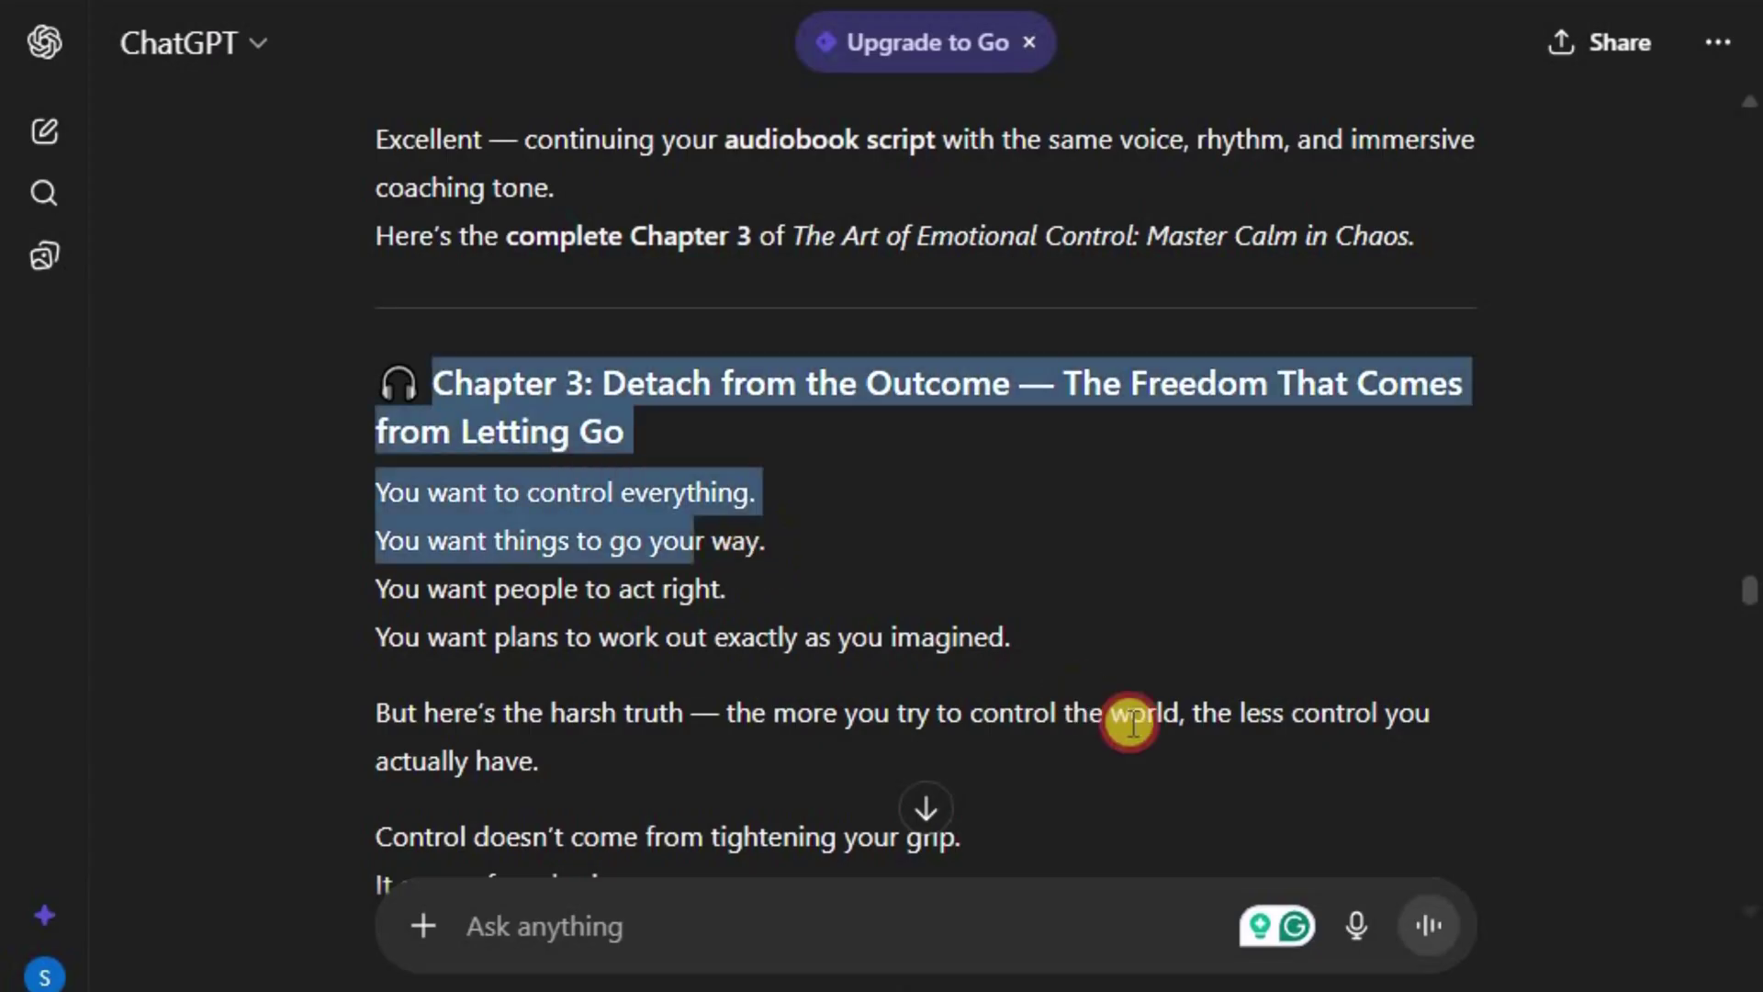
Copy the remaining chapter text and paste it at the Google Doc's end without formatting
drag(1130, 835, 1298, 749)
scroll(1298, 749, down, 10)
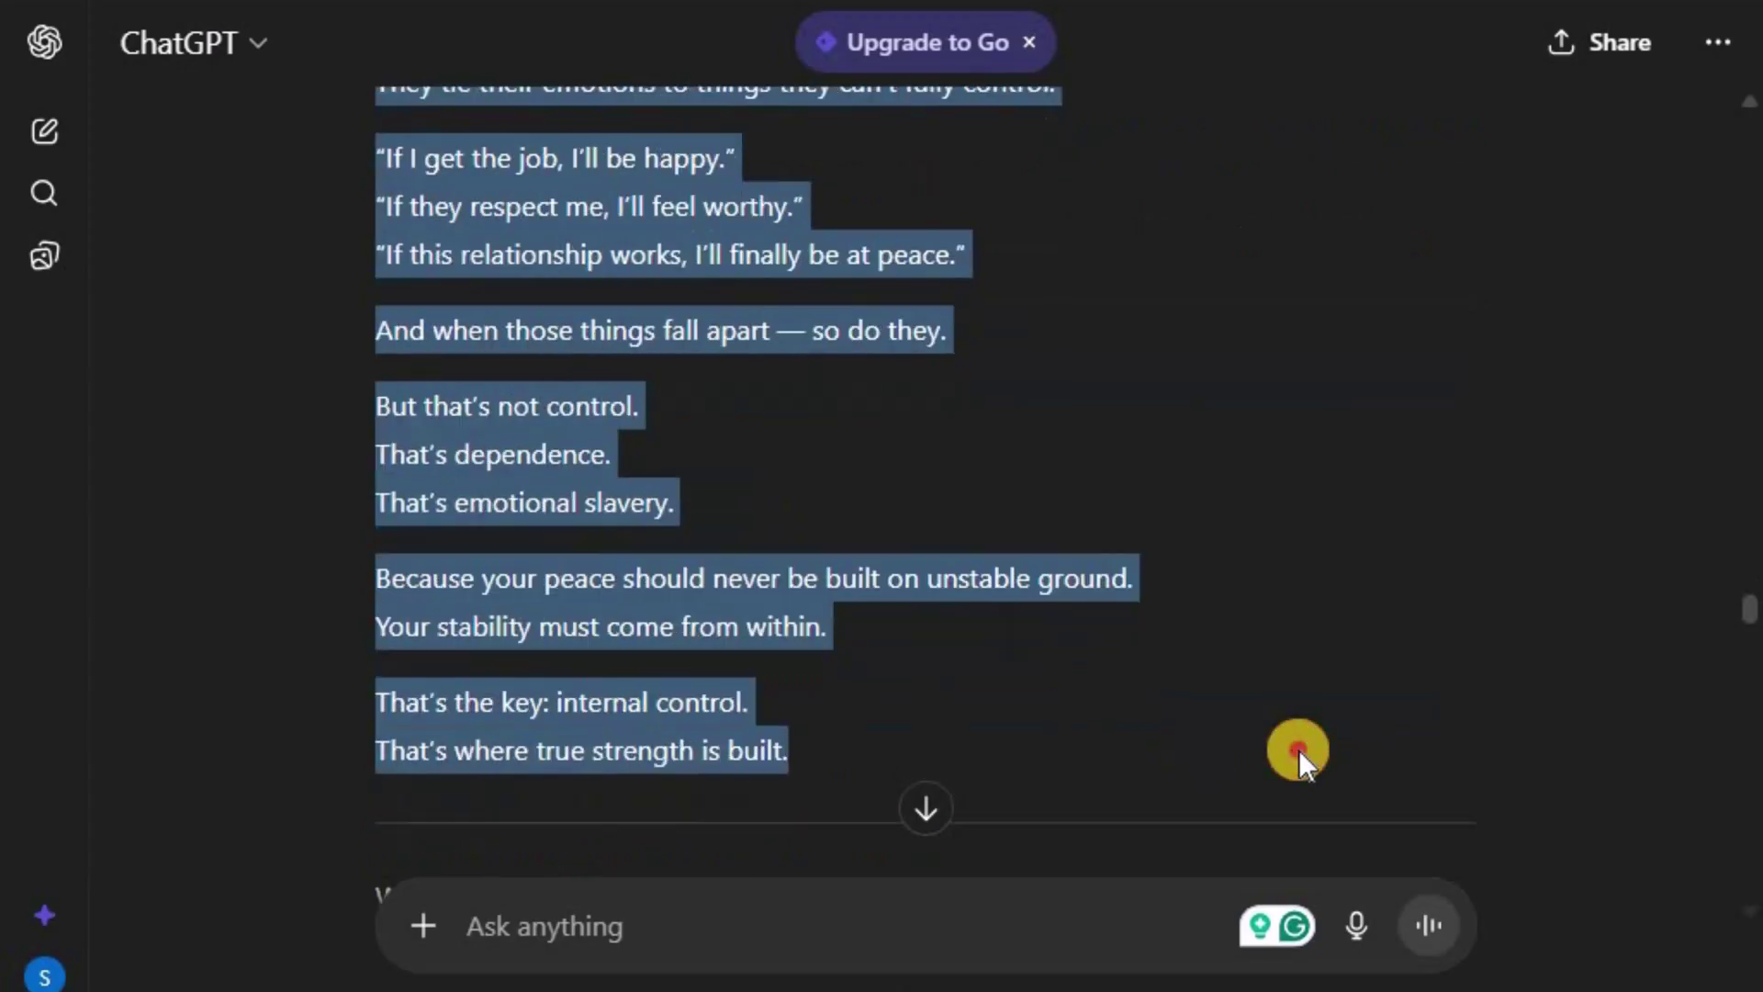
right_click(687, 465)
click(748, 501)
right_click(329, 707)
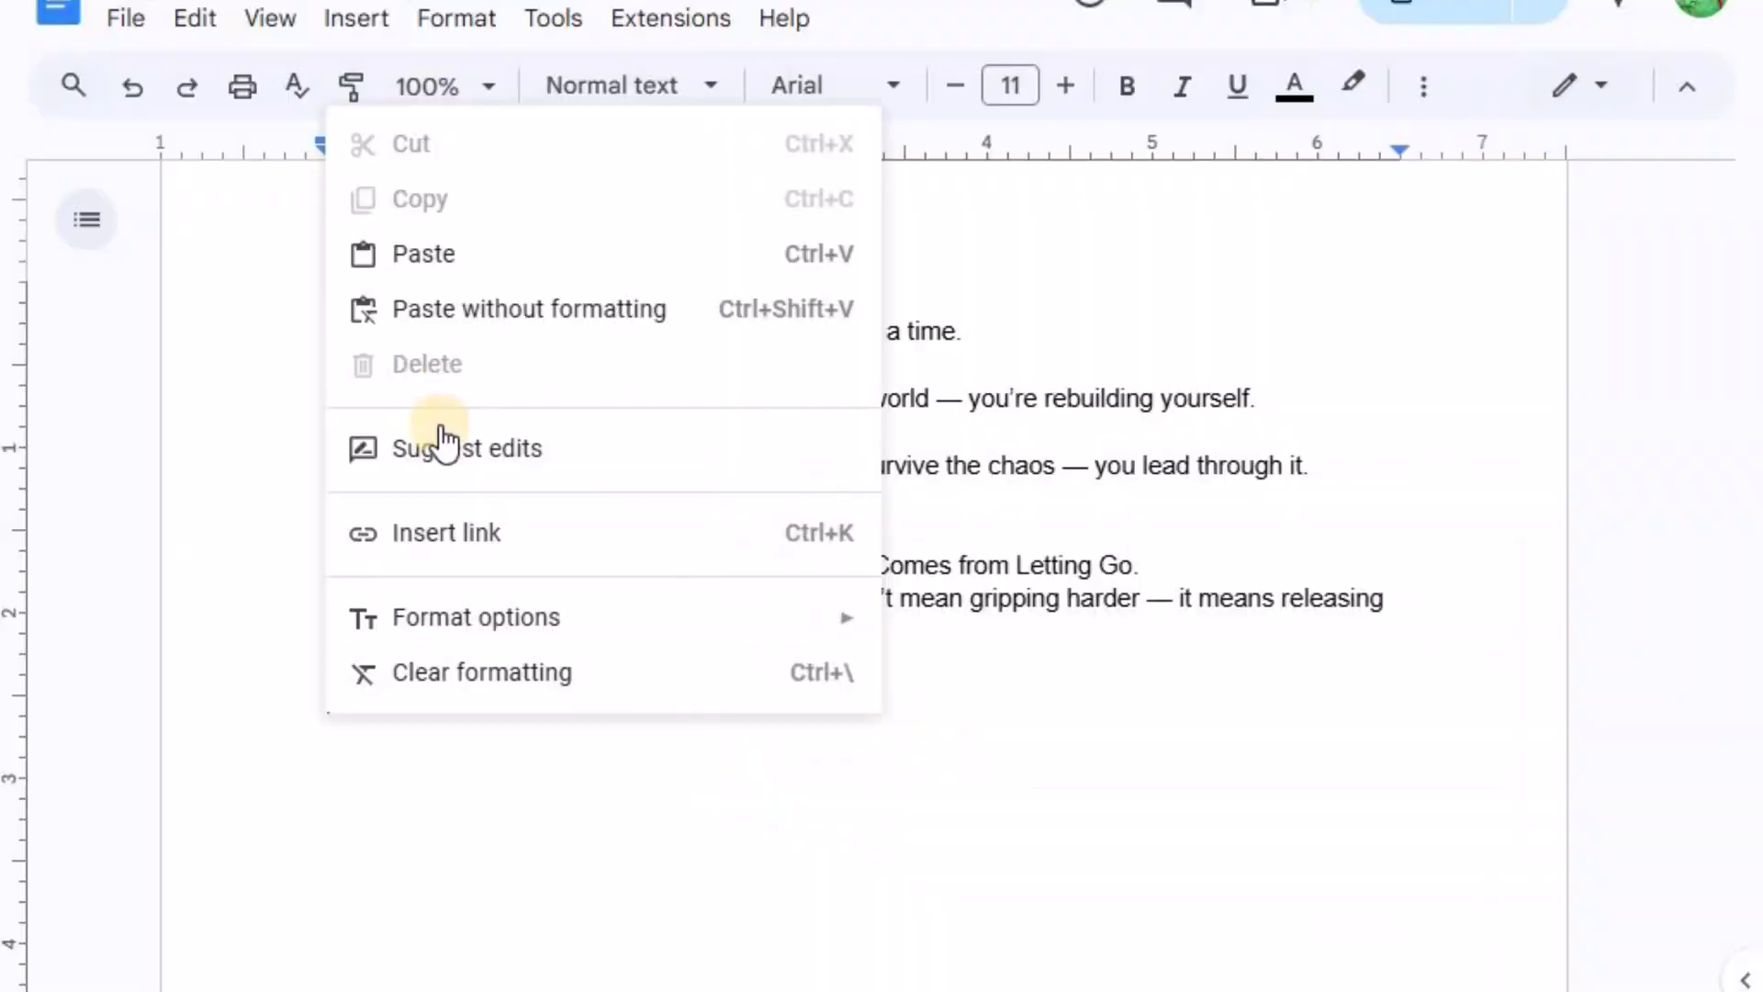
key(Escape)
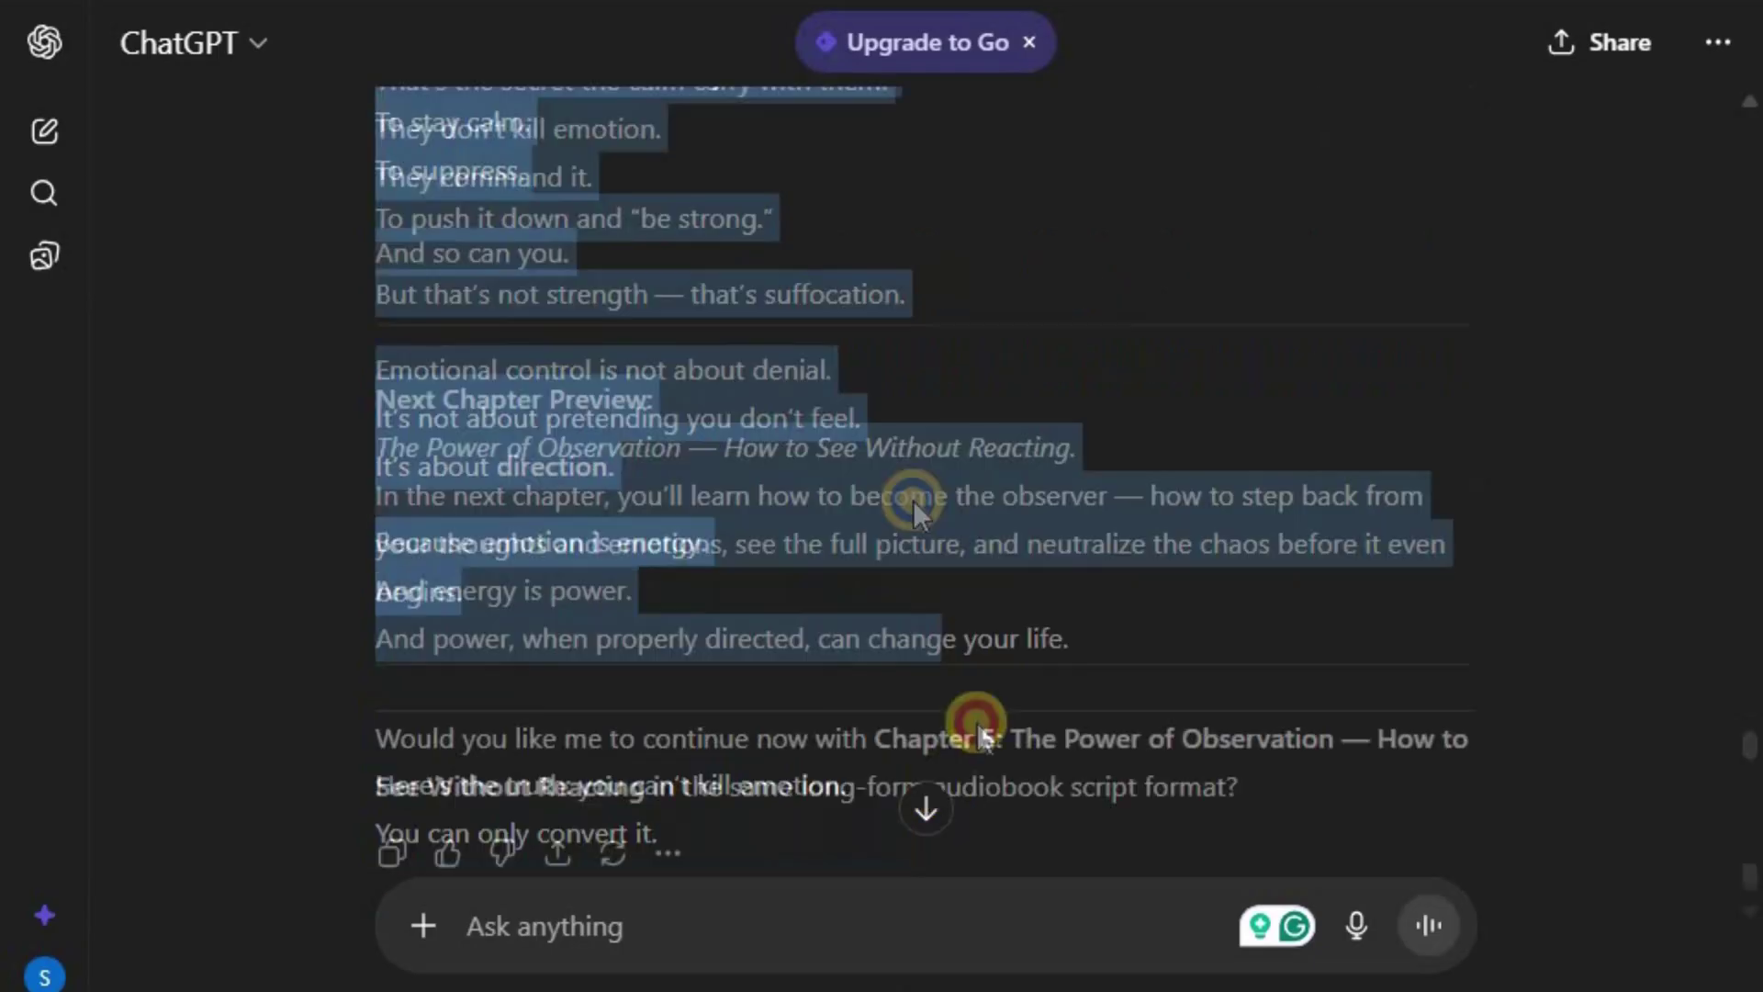
right_click(909, 496)
click(976, 542)
right_click(347, 969)
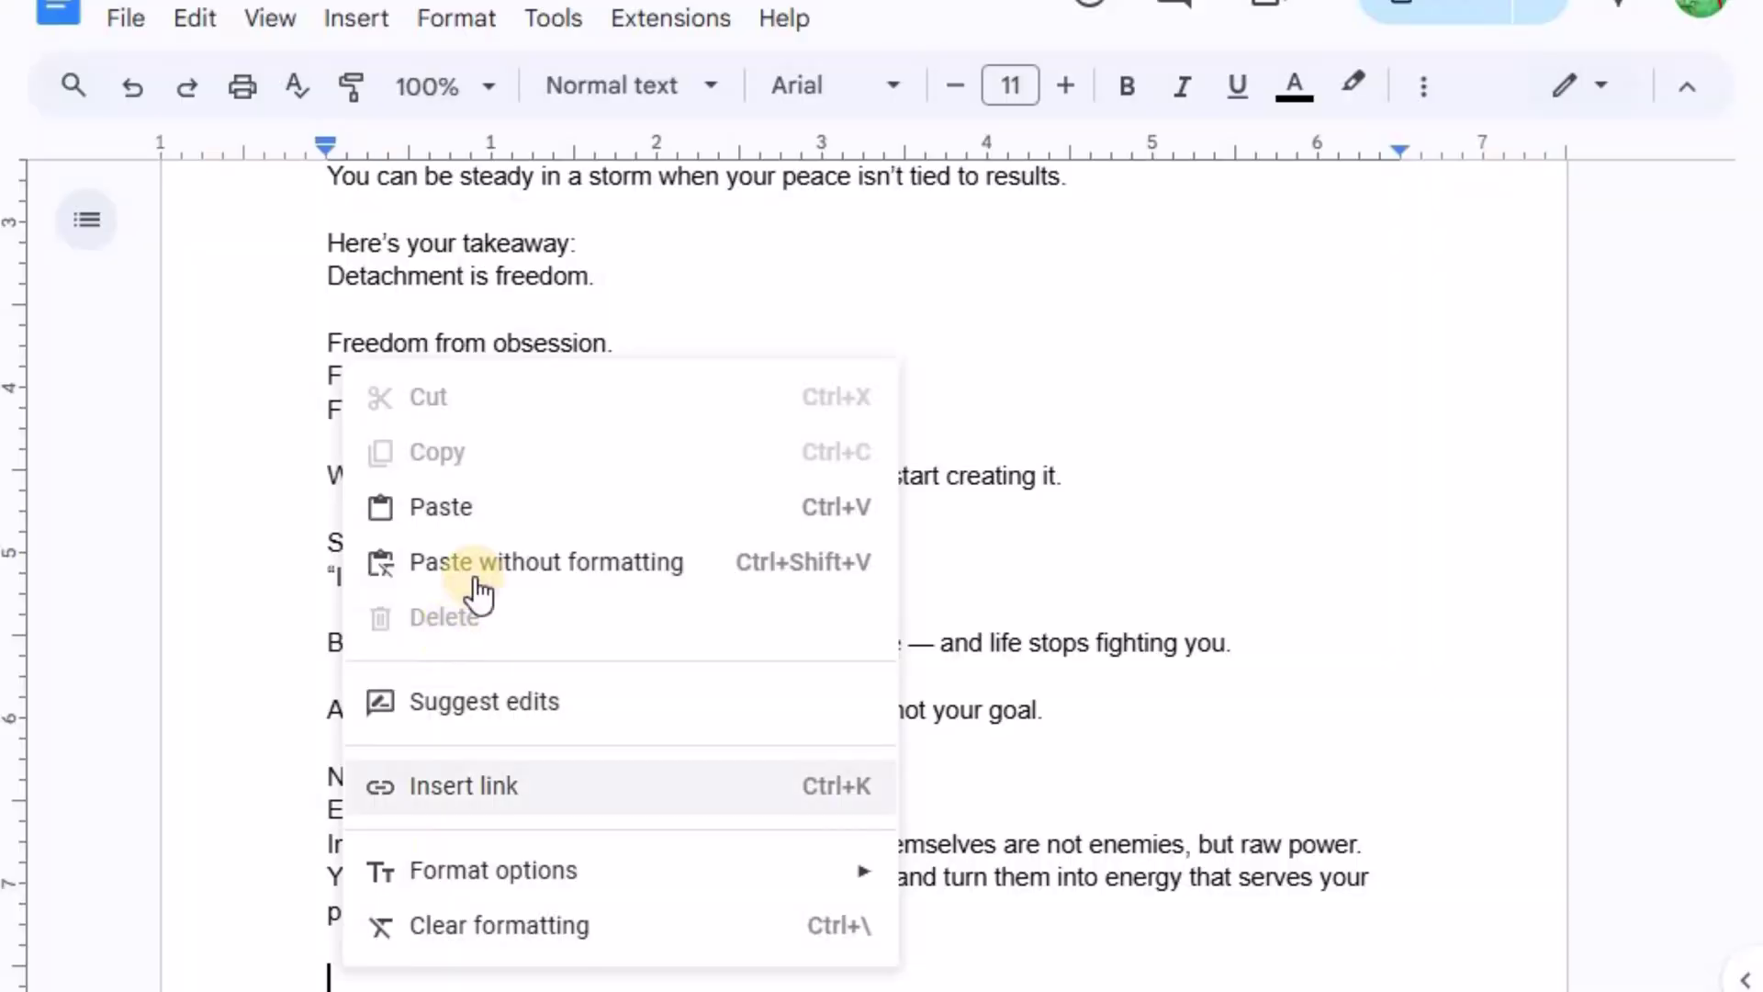
click(478, 593)
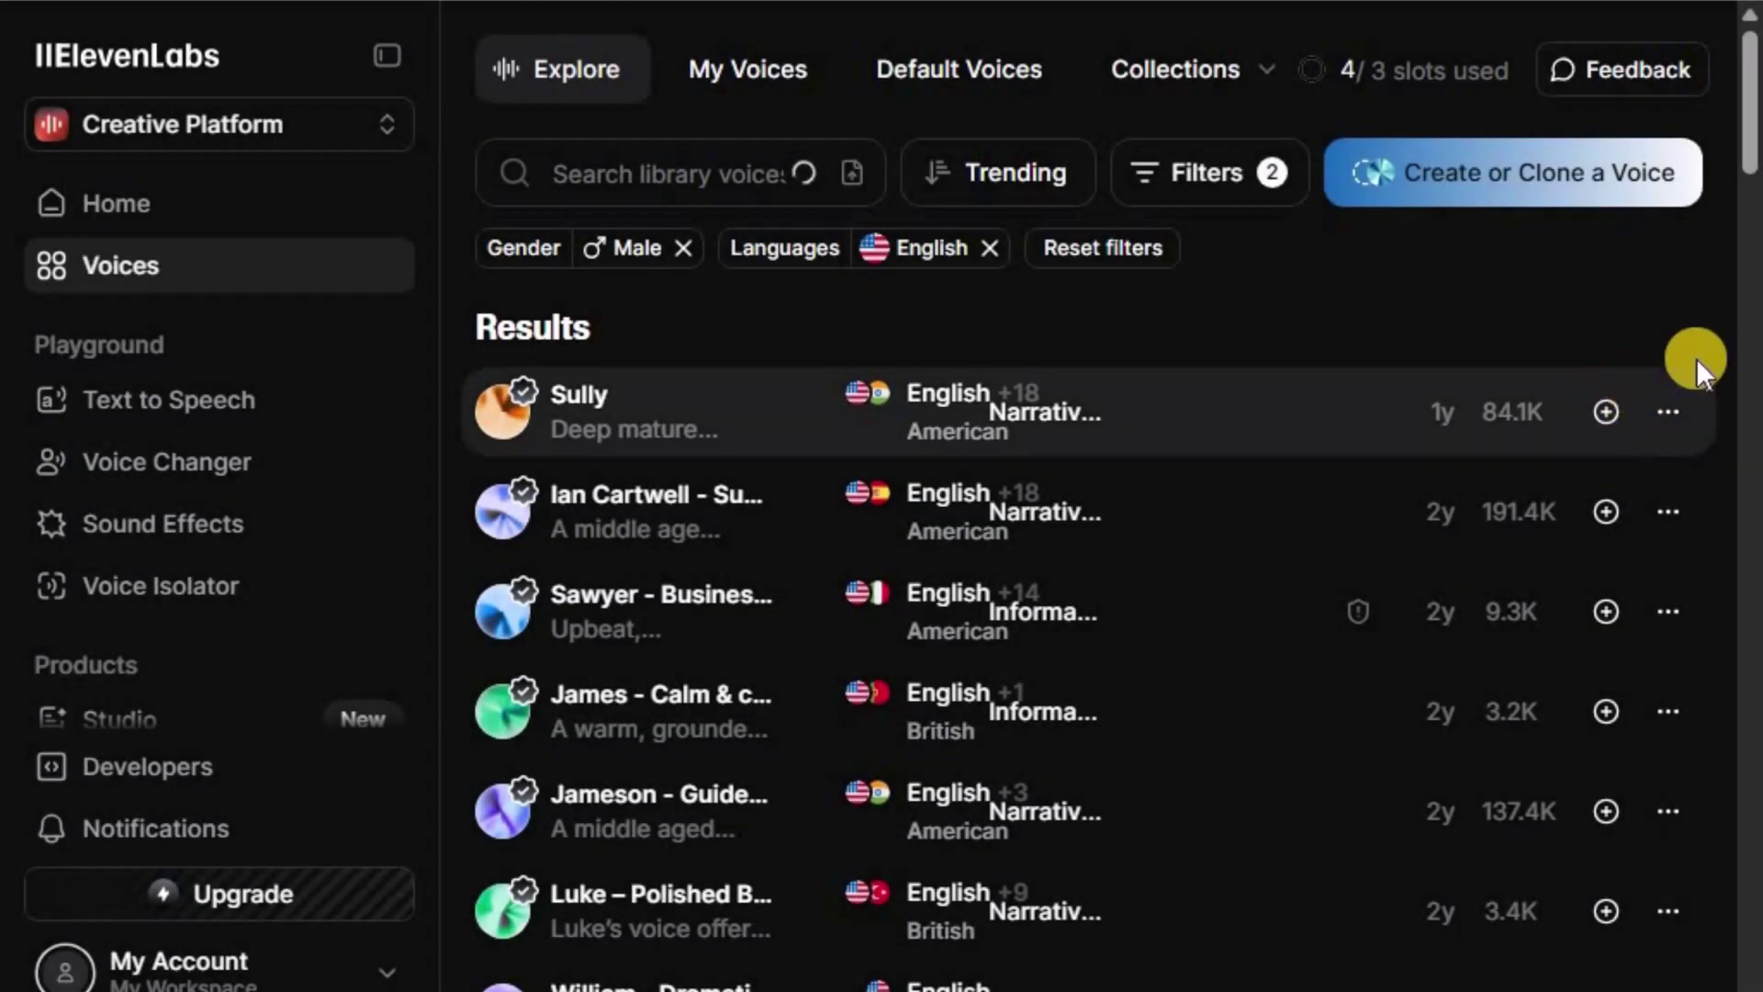
Open the ElevenLabs website from the Google results and begin signing up
scroll(1699, 355, down, 12)
scroll(1726, 528, down, 20)
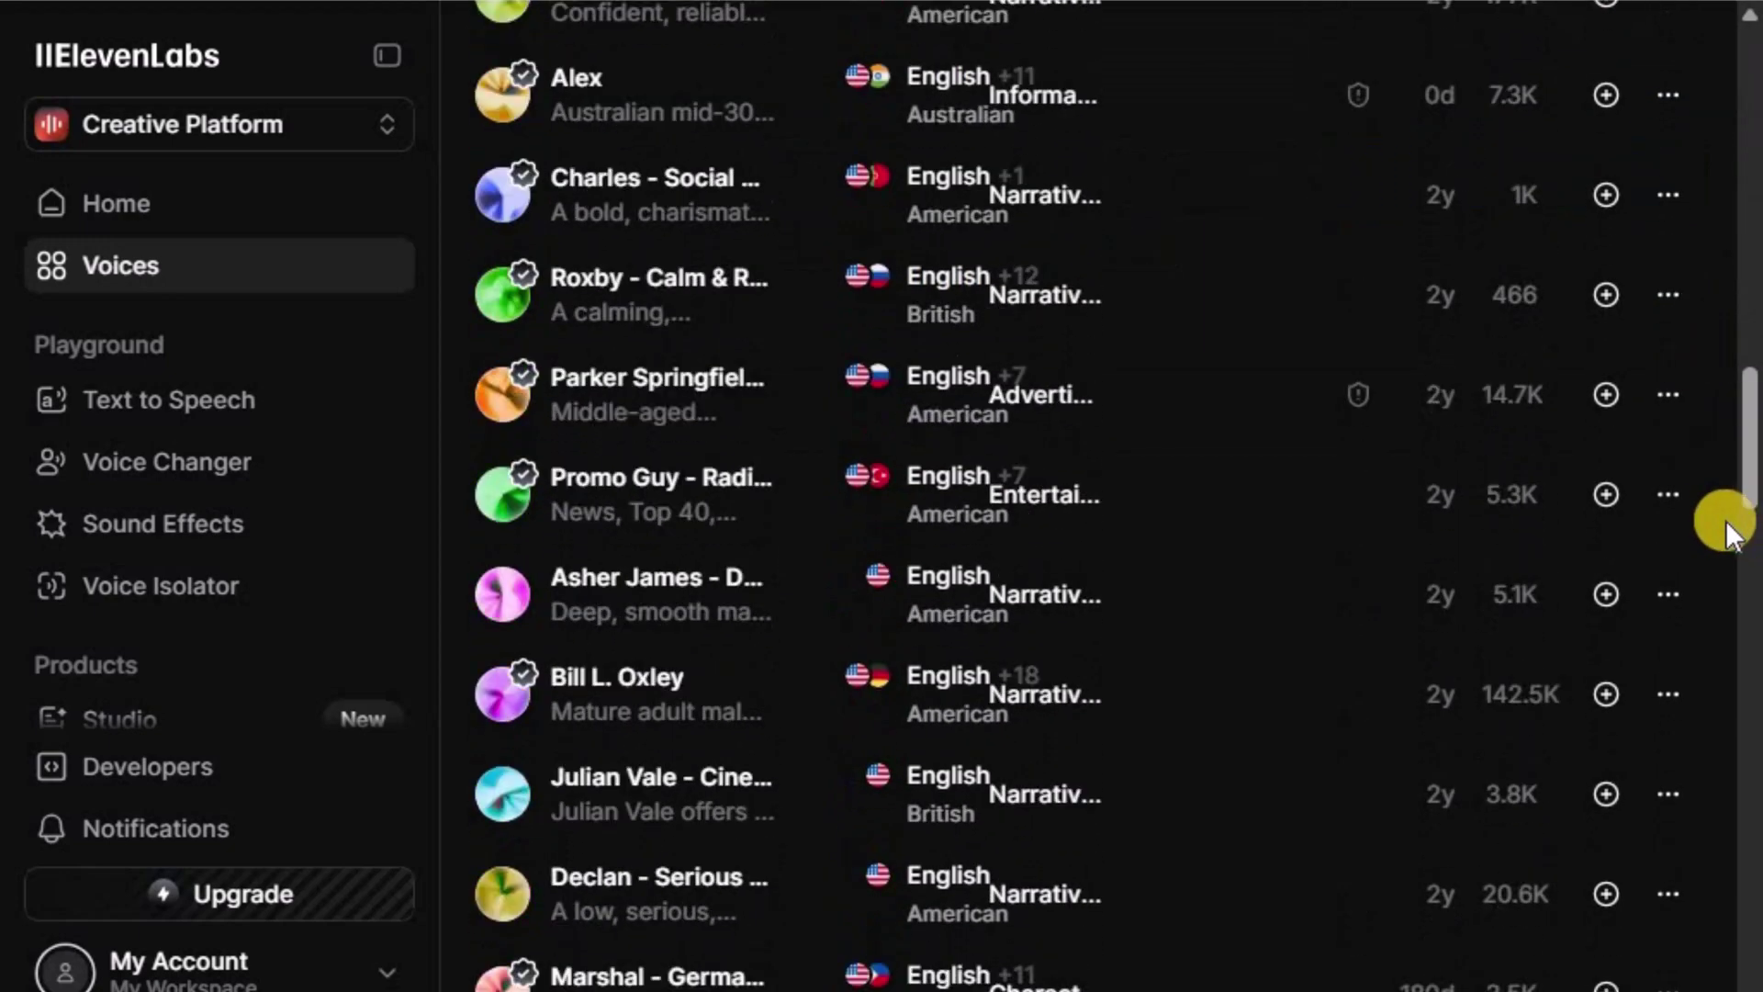
scroll(1668, 549, down, 15)
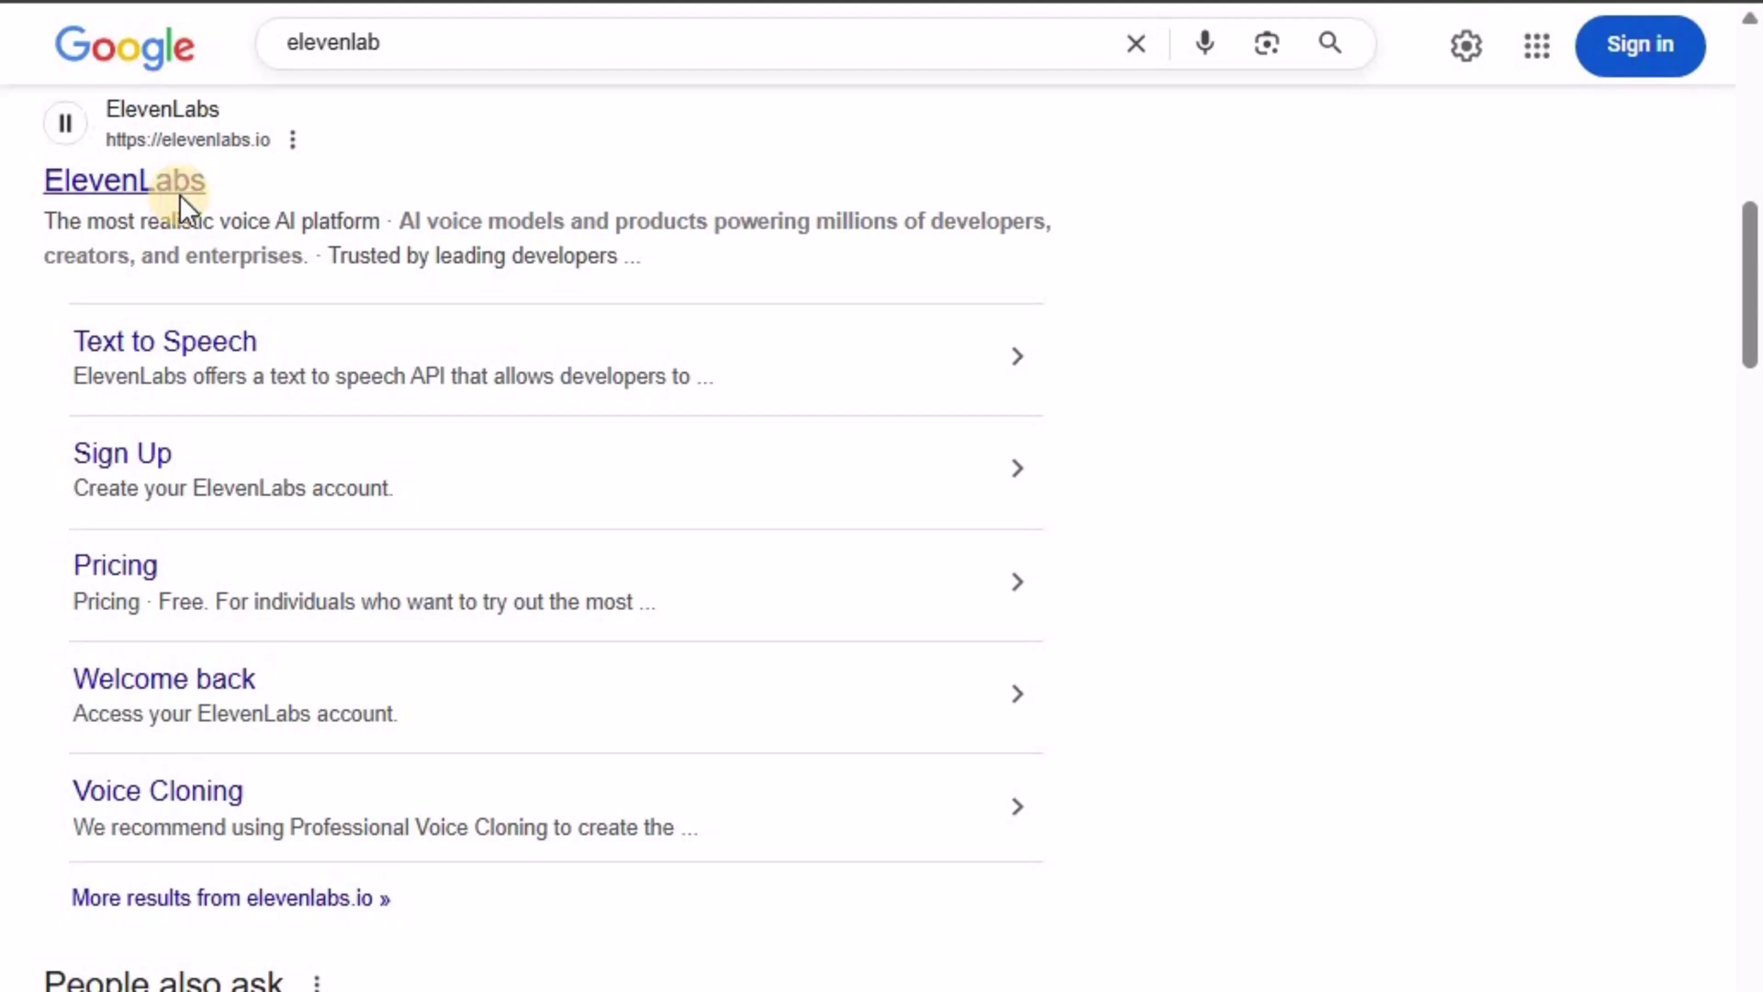
click(179, 184)
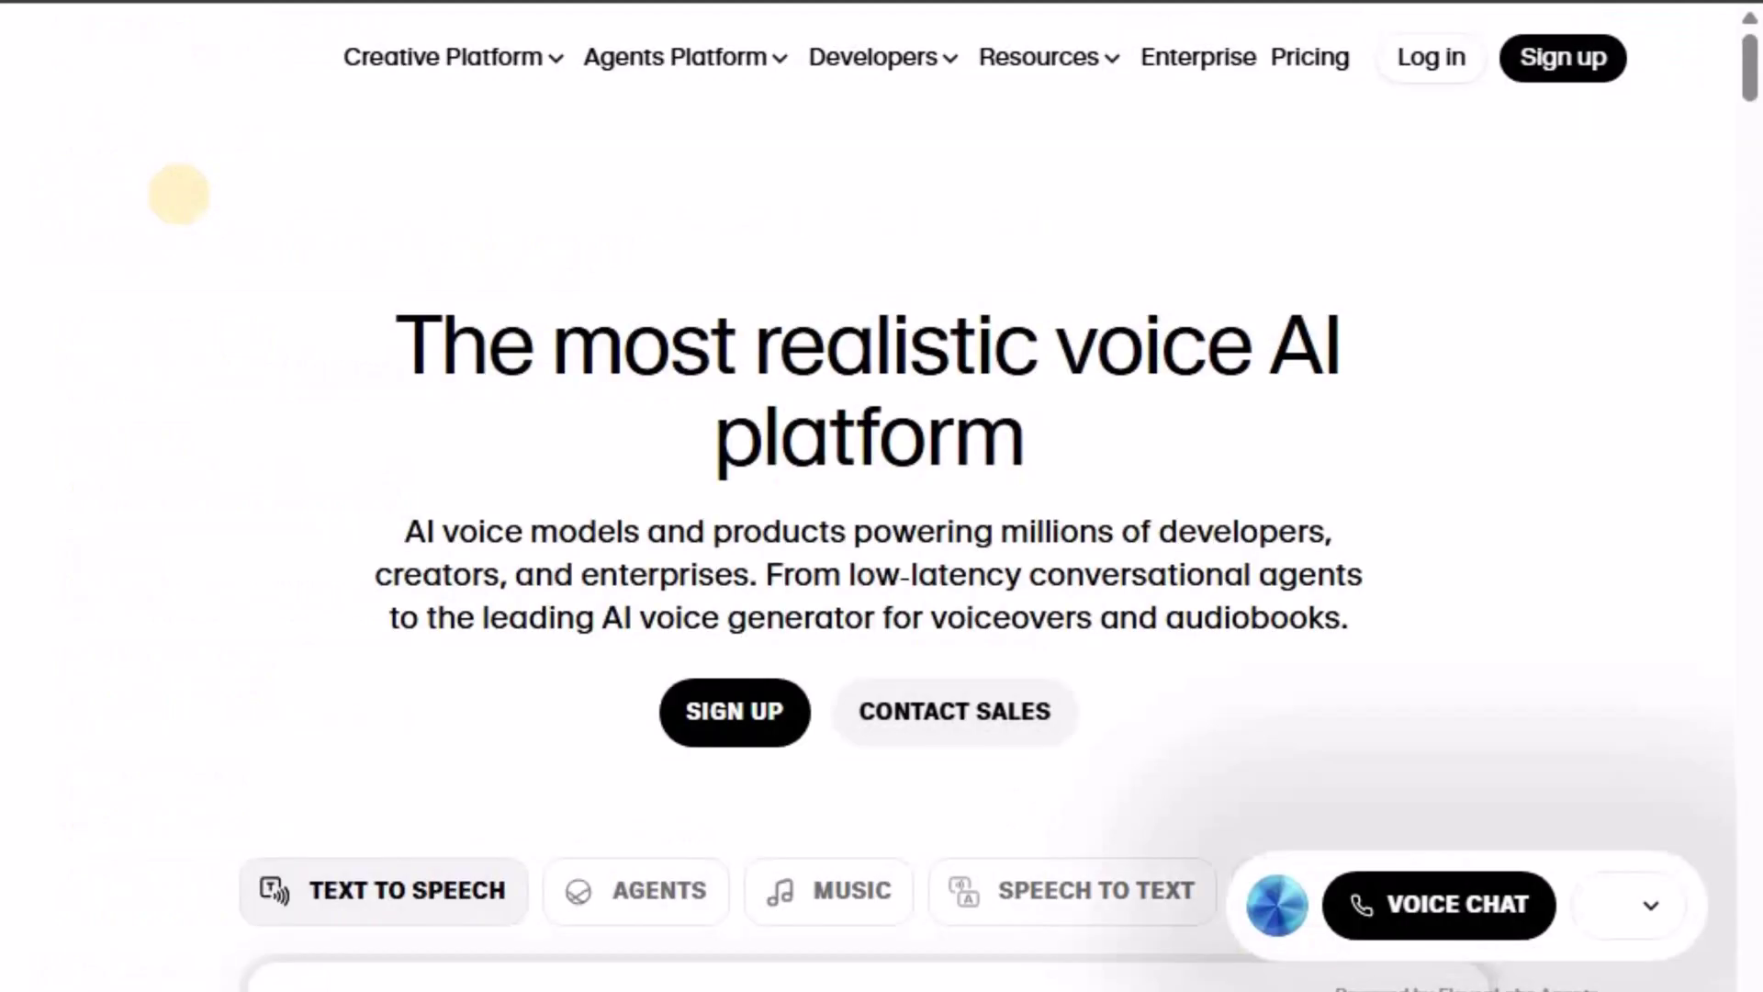
click(695, 725)
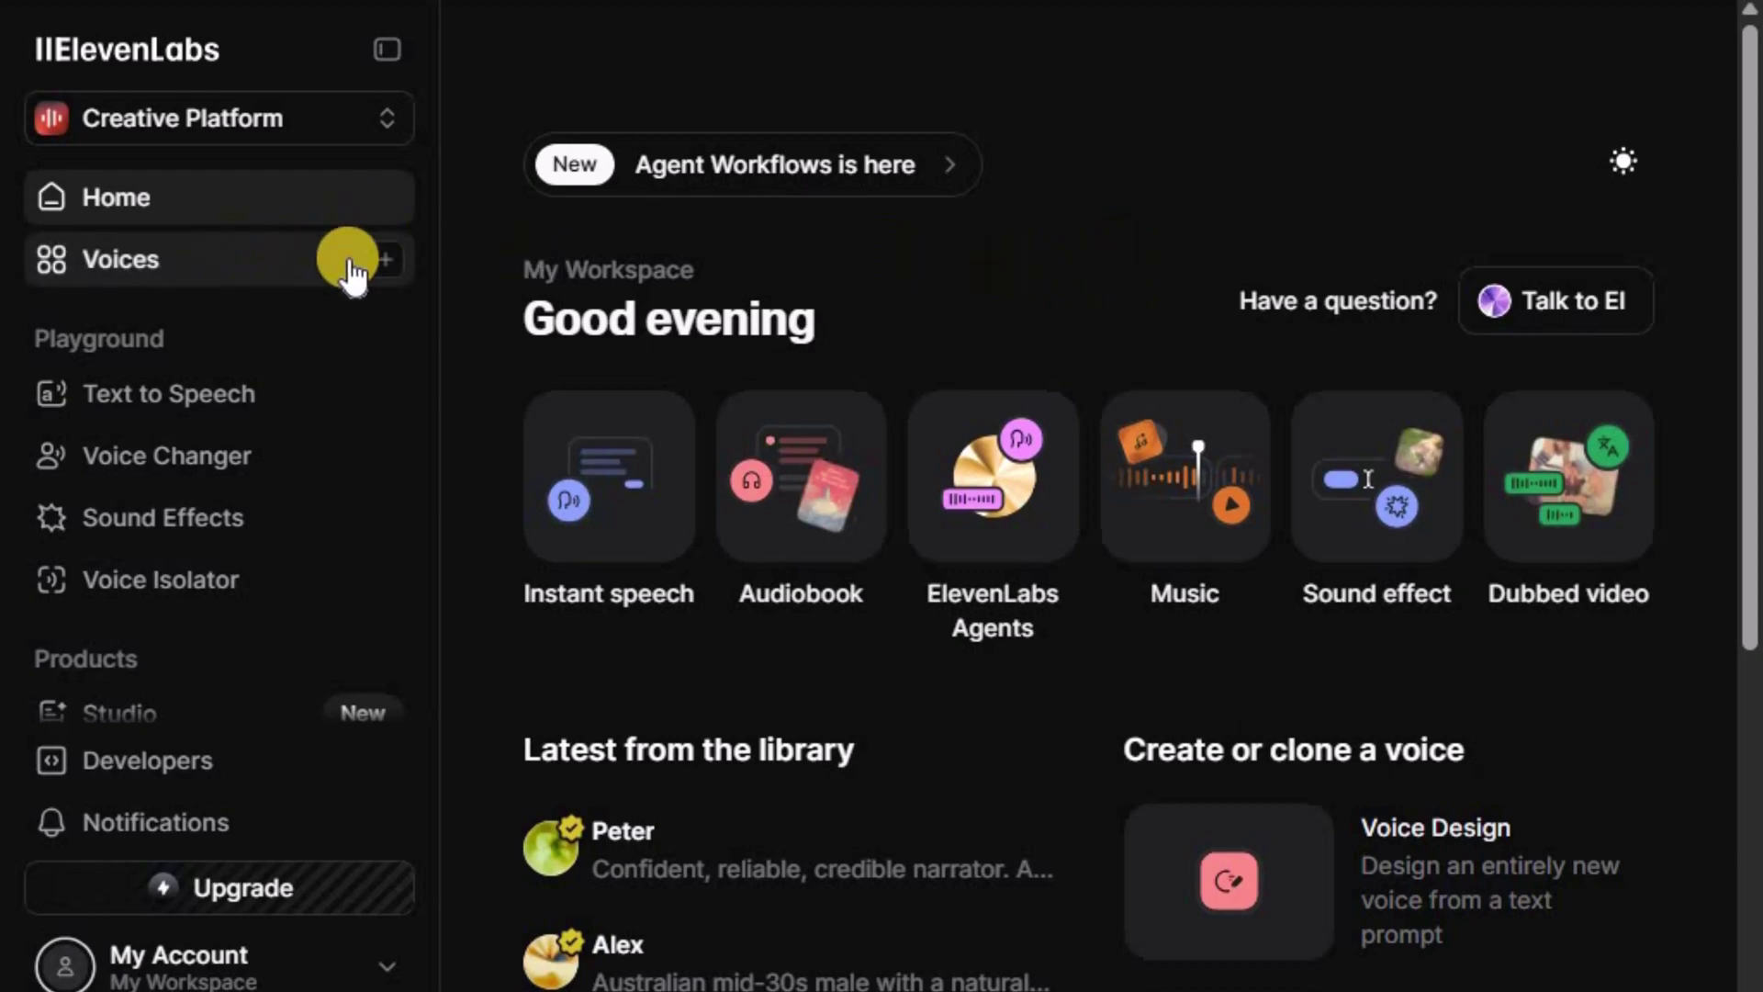
Open the ElevenLabs voice library and filter the voices to English
click(314, 269)
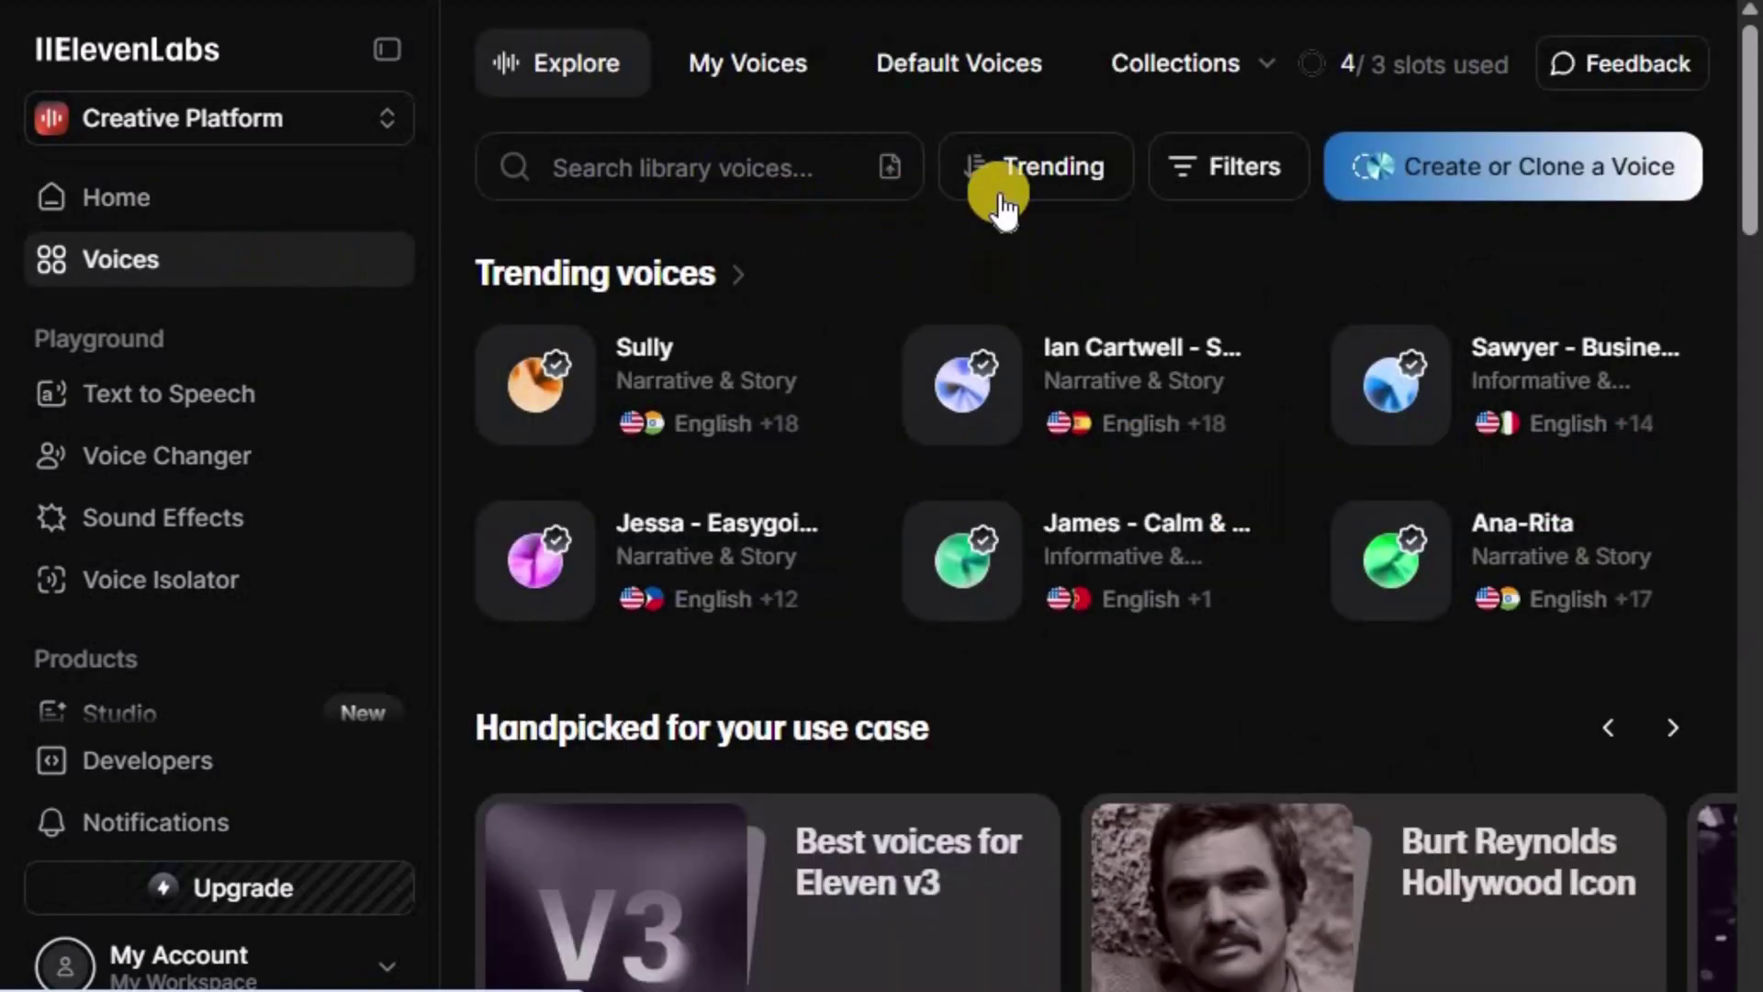
click(1184, 193)
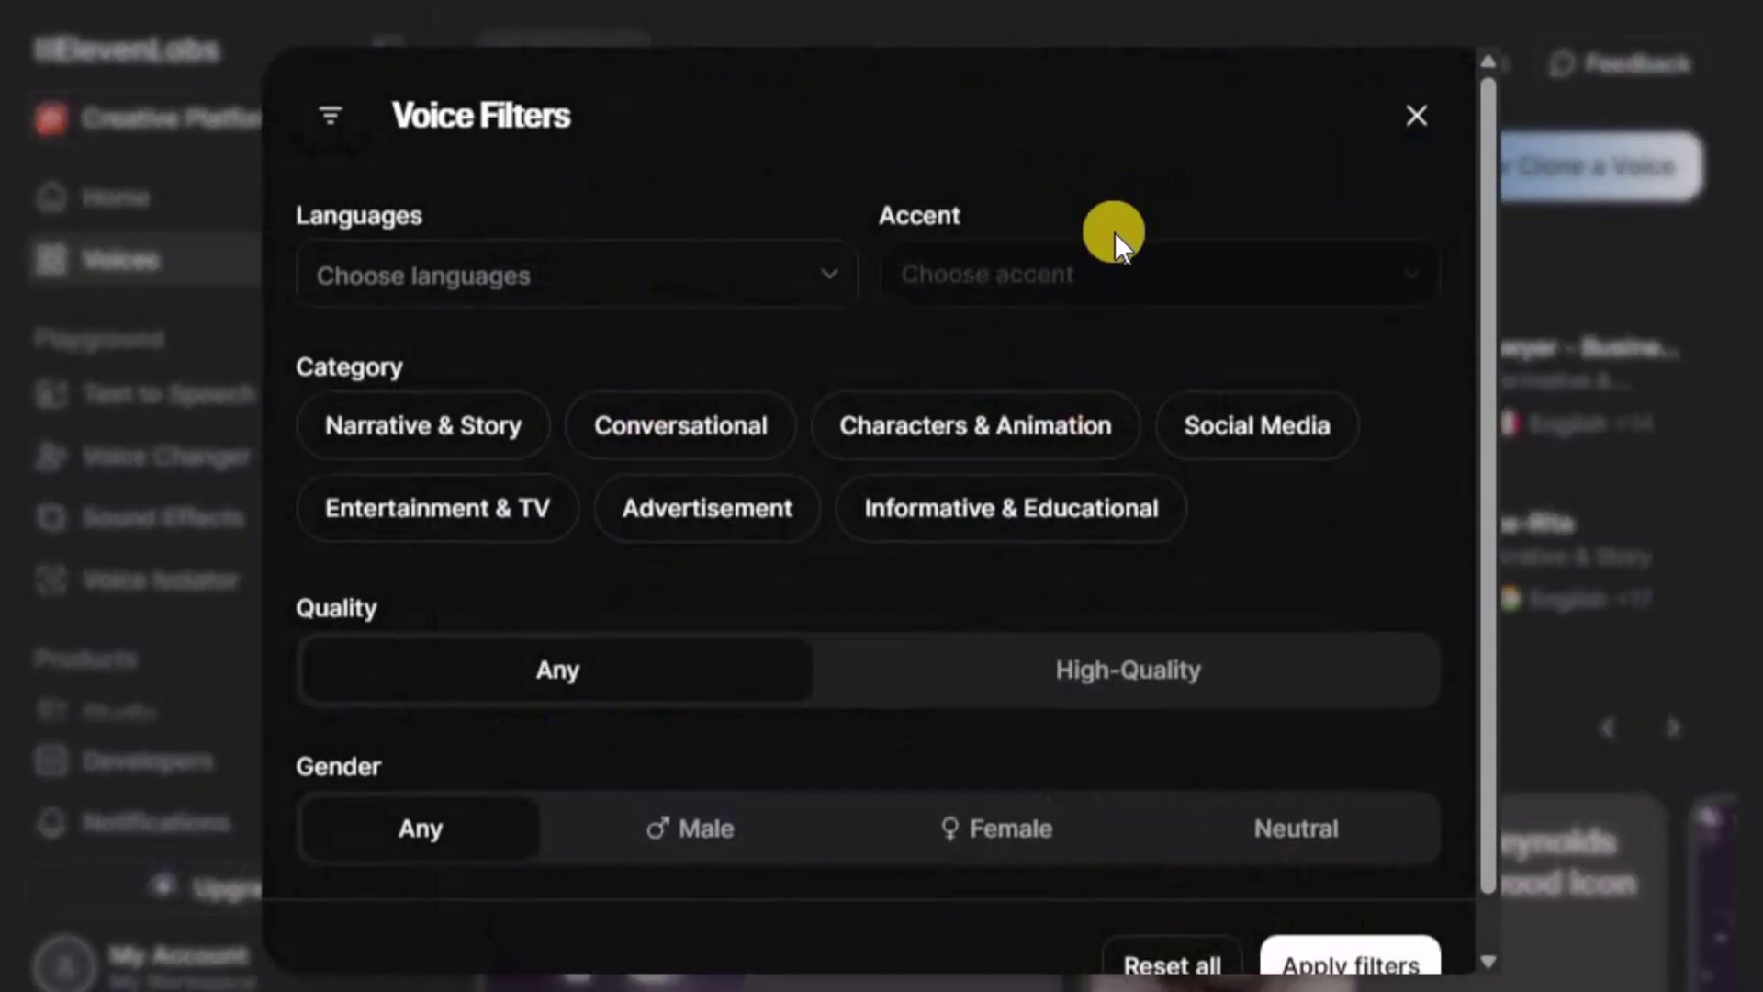
click(807, 263)
text(eng)
key(Return)
Narrow the results to American-accent, high-quality male voices and preview Sully
click(1023, 273)
click(955, 459)
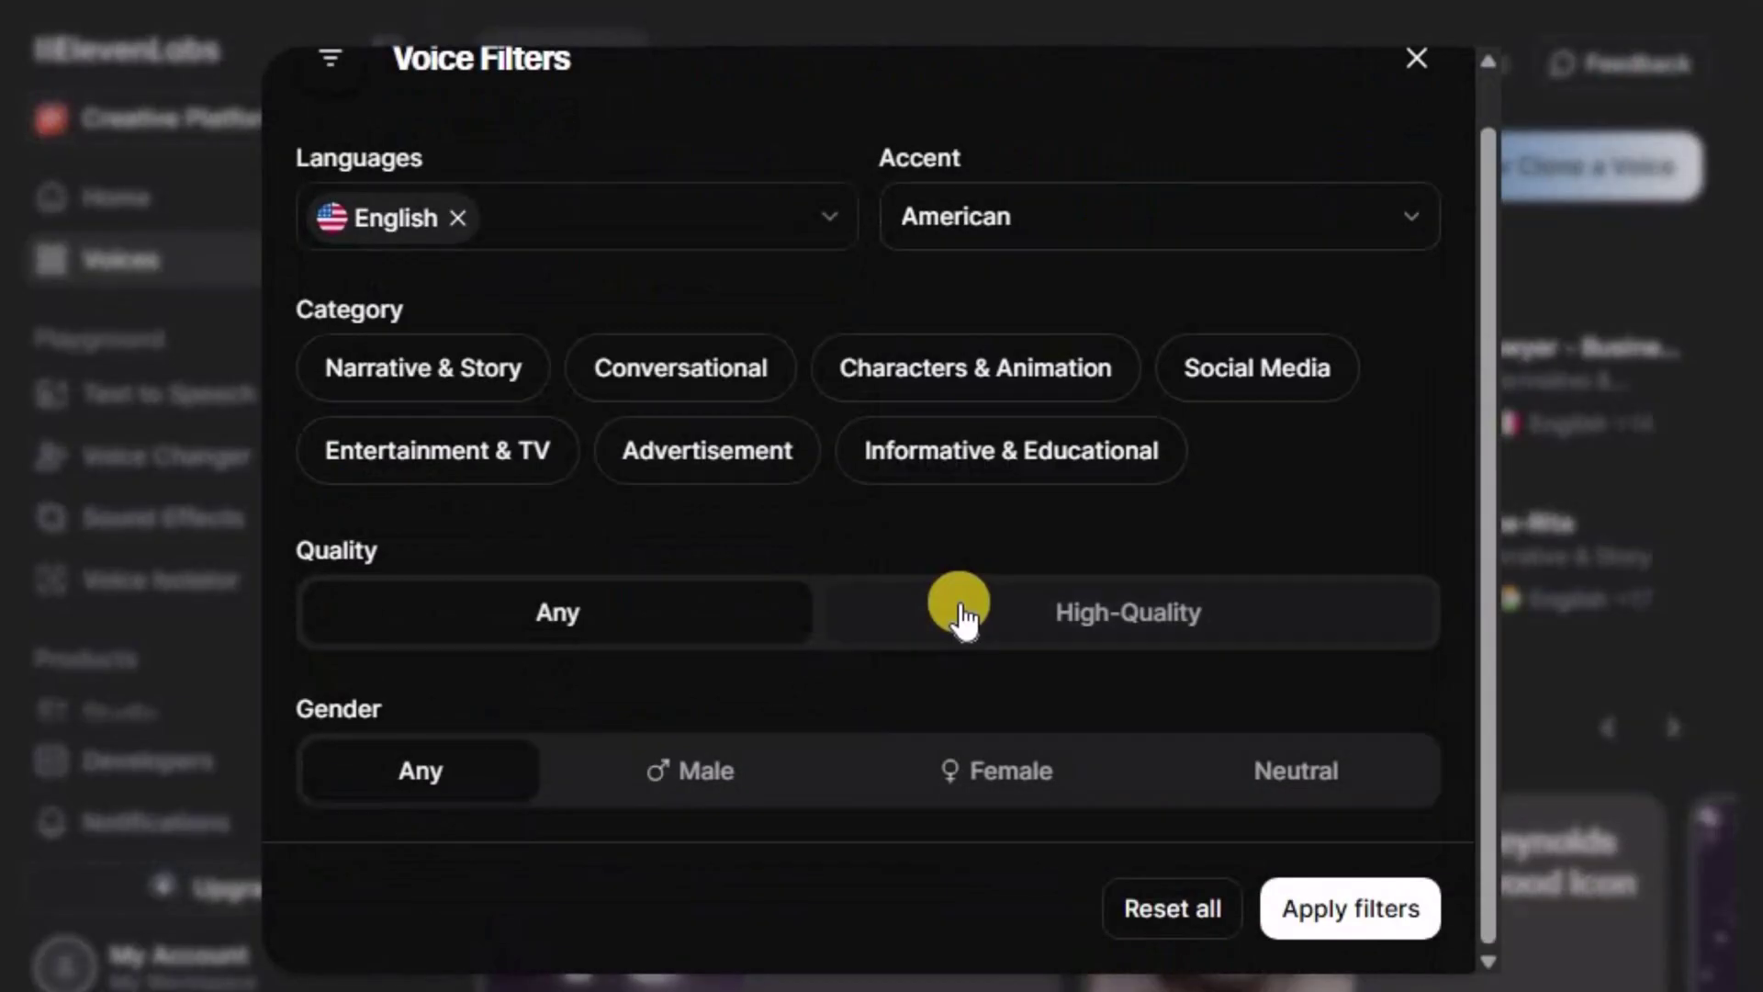
click(956, 609)
scroll(799, 563, down, 4)
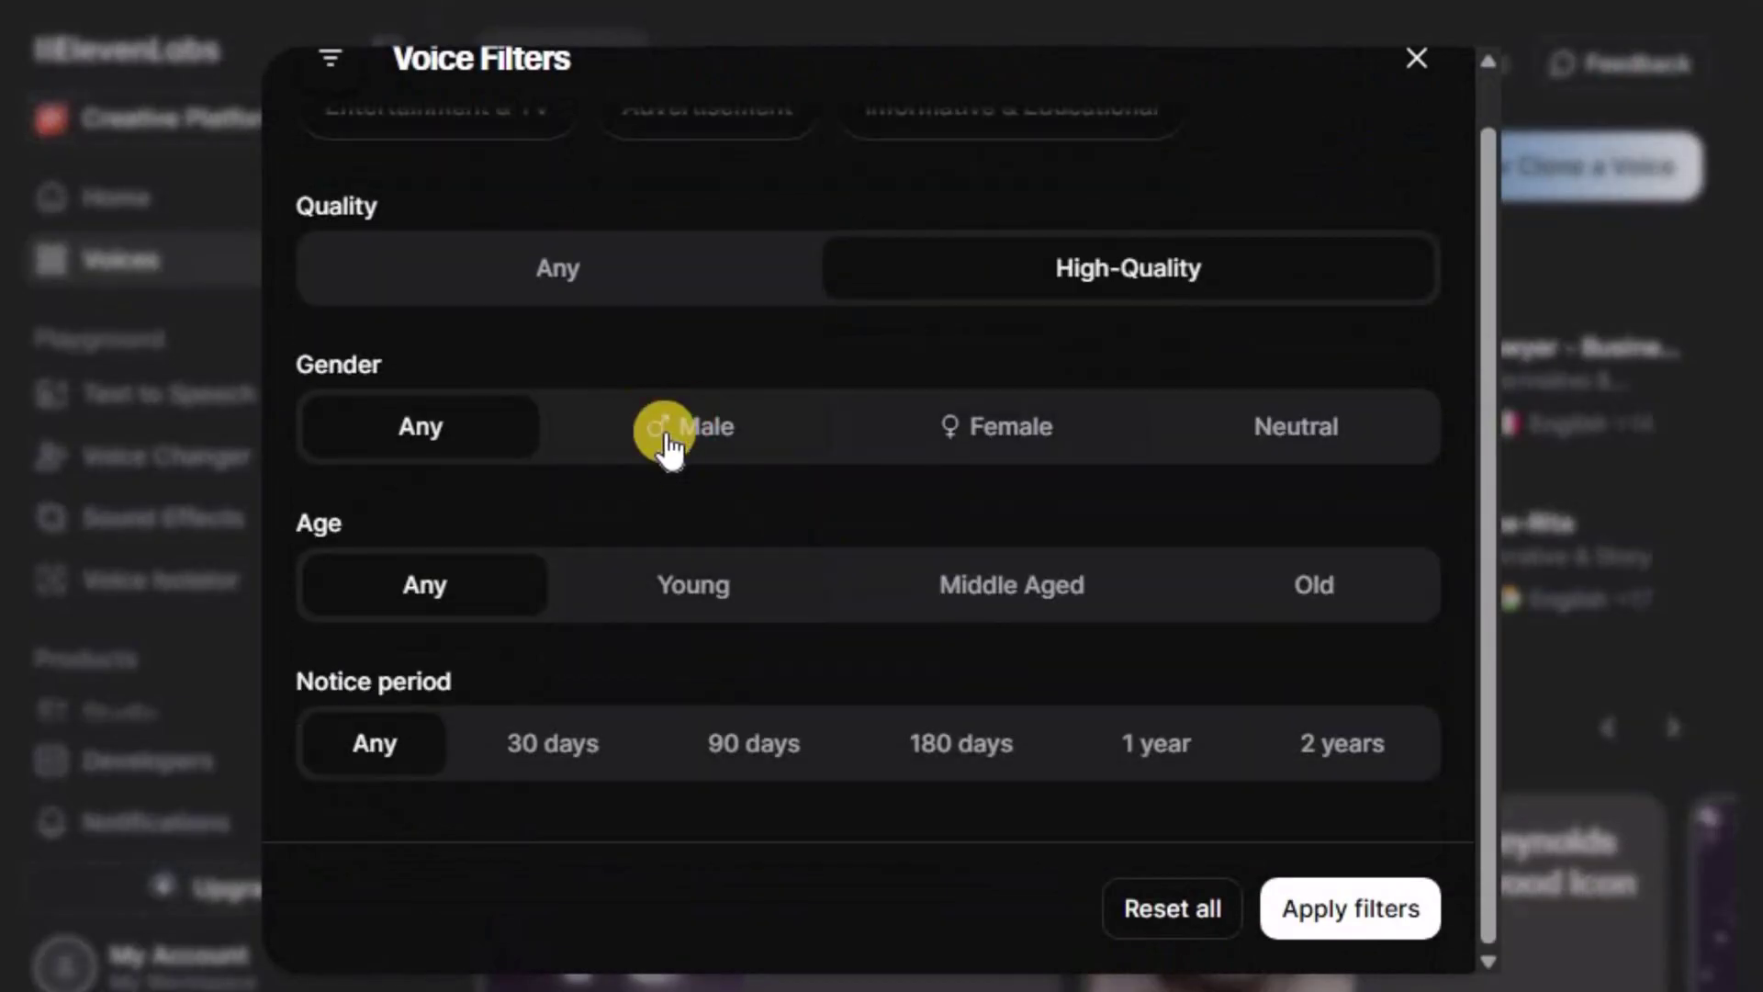
click(668, 447)
scroll(689, 591, down, 2)
scroll(1010, 735, up, 4)
click(1330, 910)
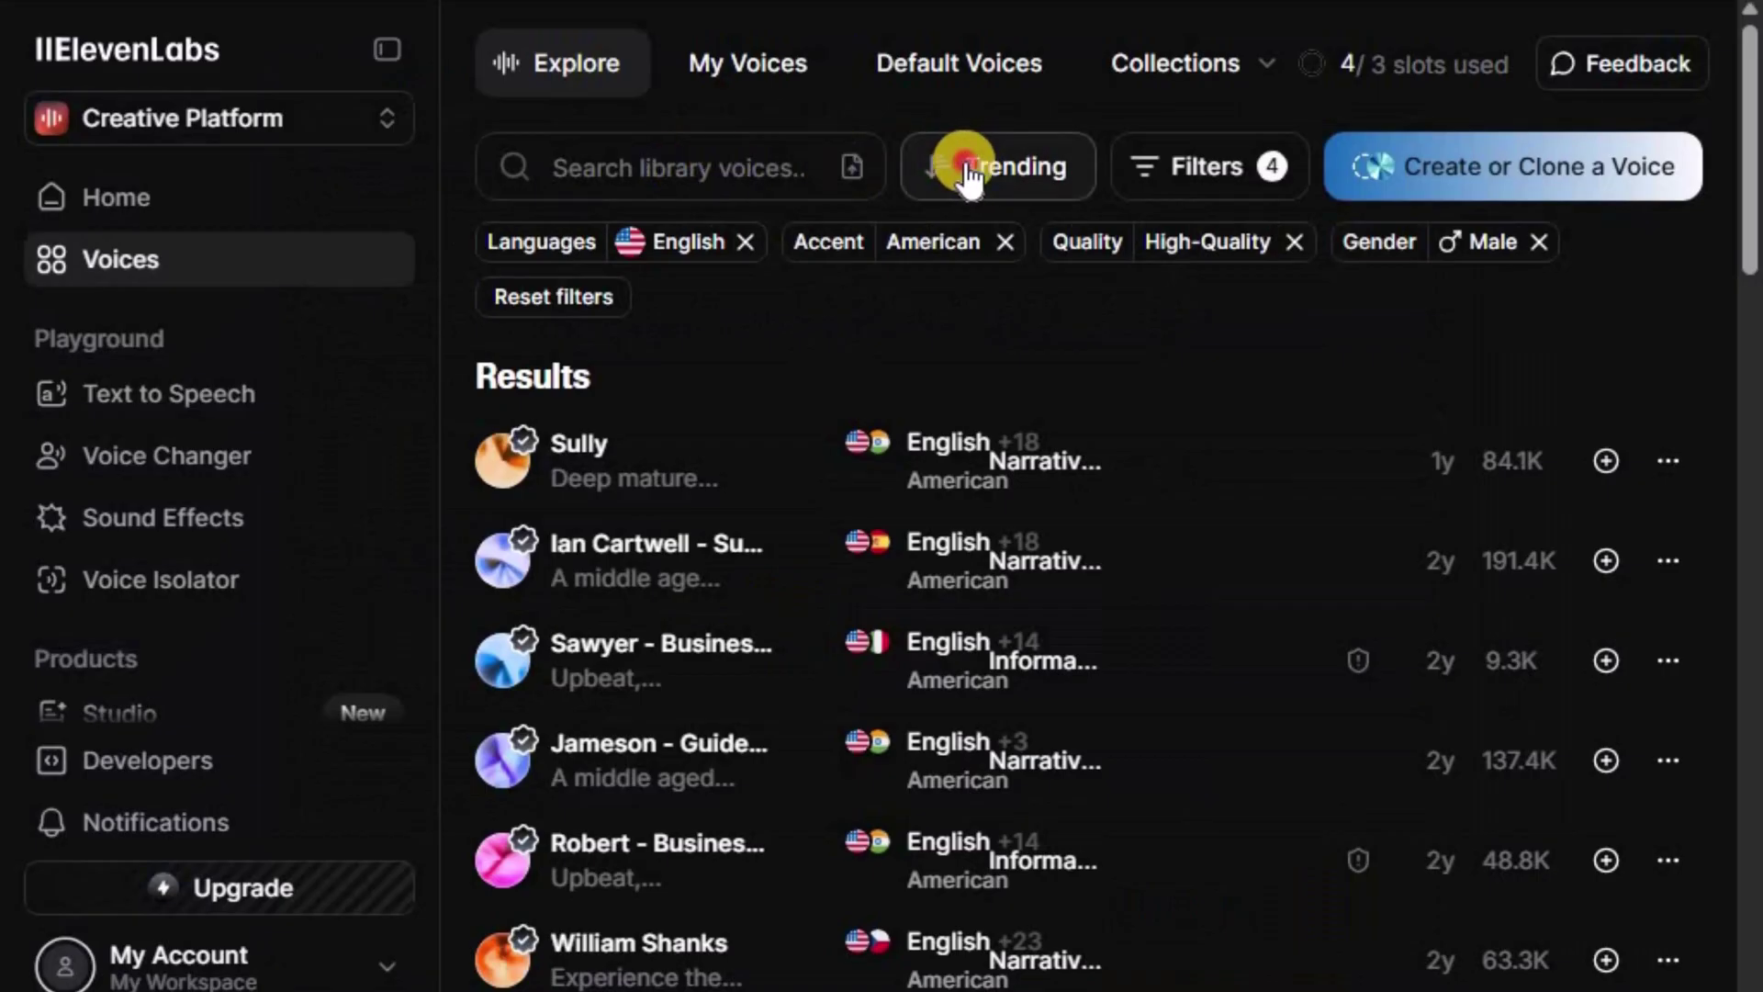
click(1288, 491)
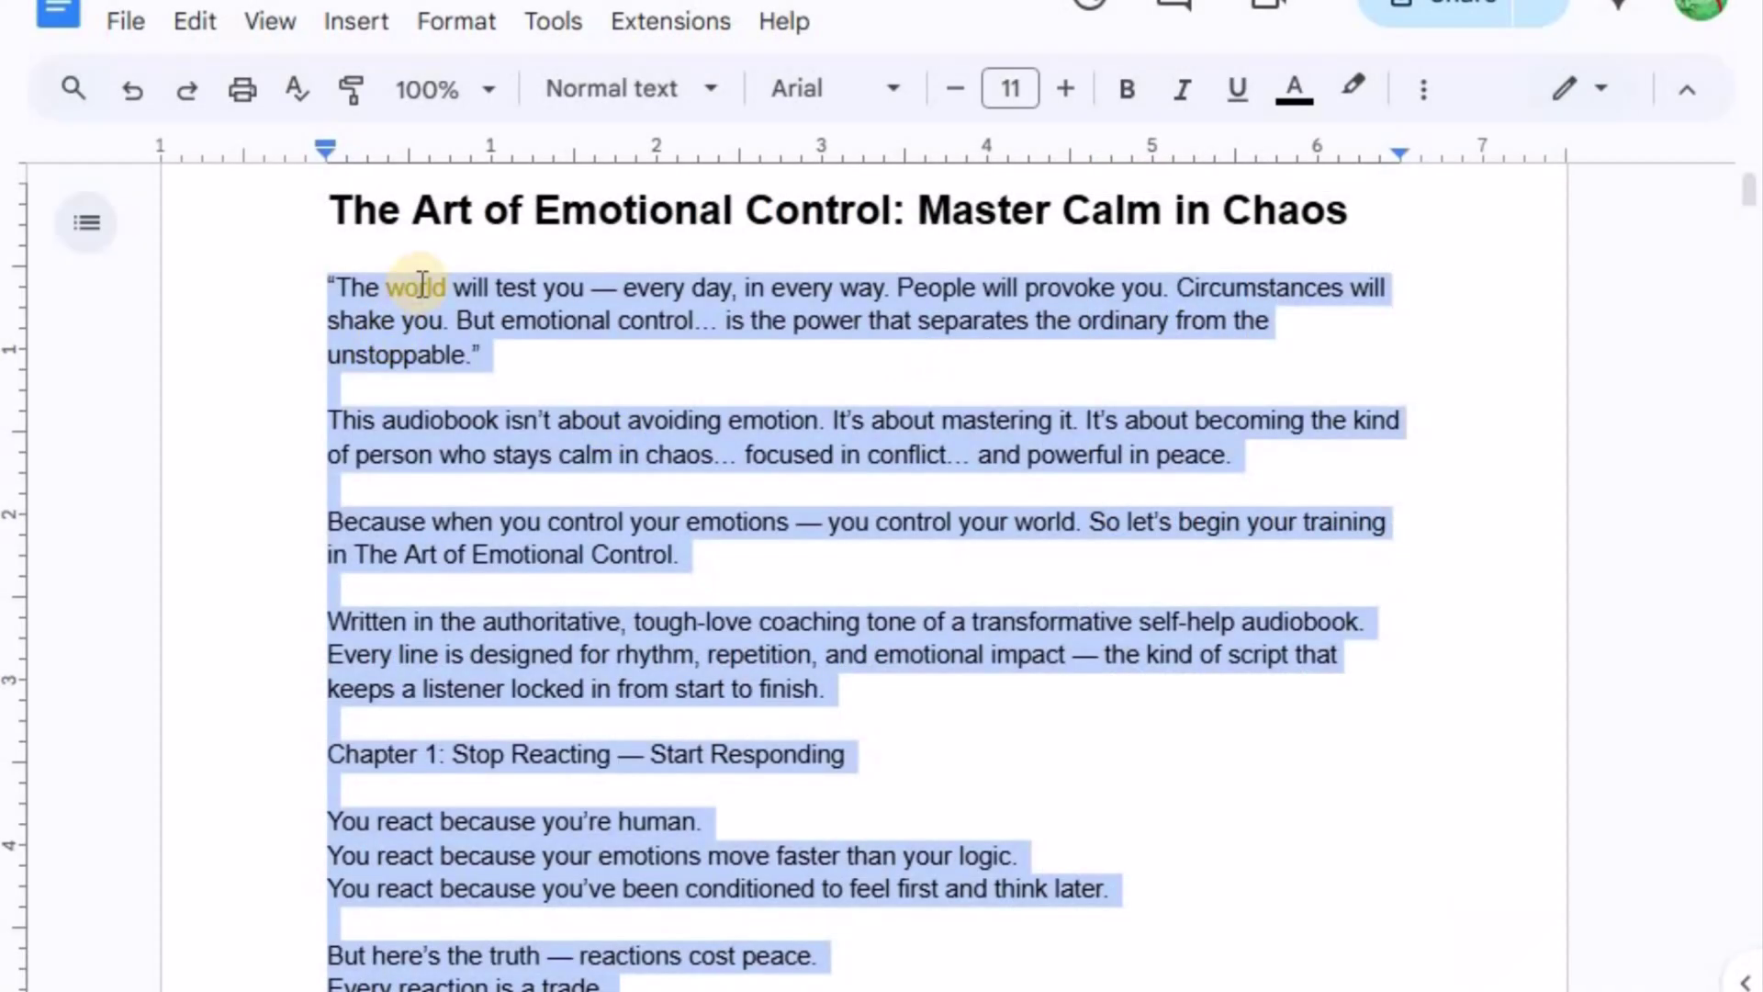
Paste the 4,992-character audiobook script into Text to Speech and generate the Jeffrey narration
right_click(421, 284)
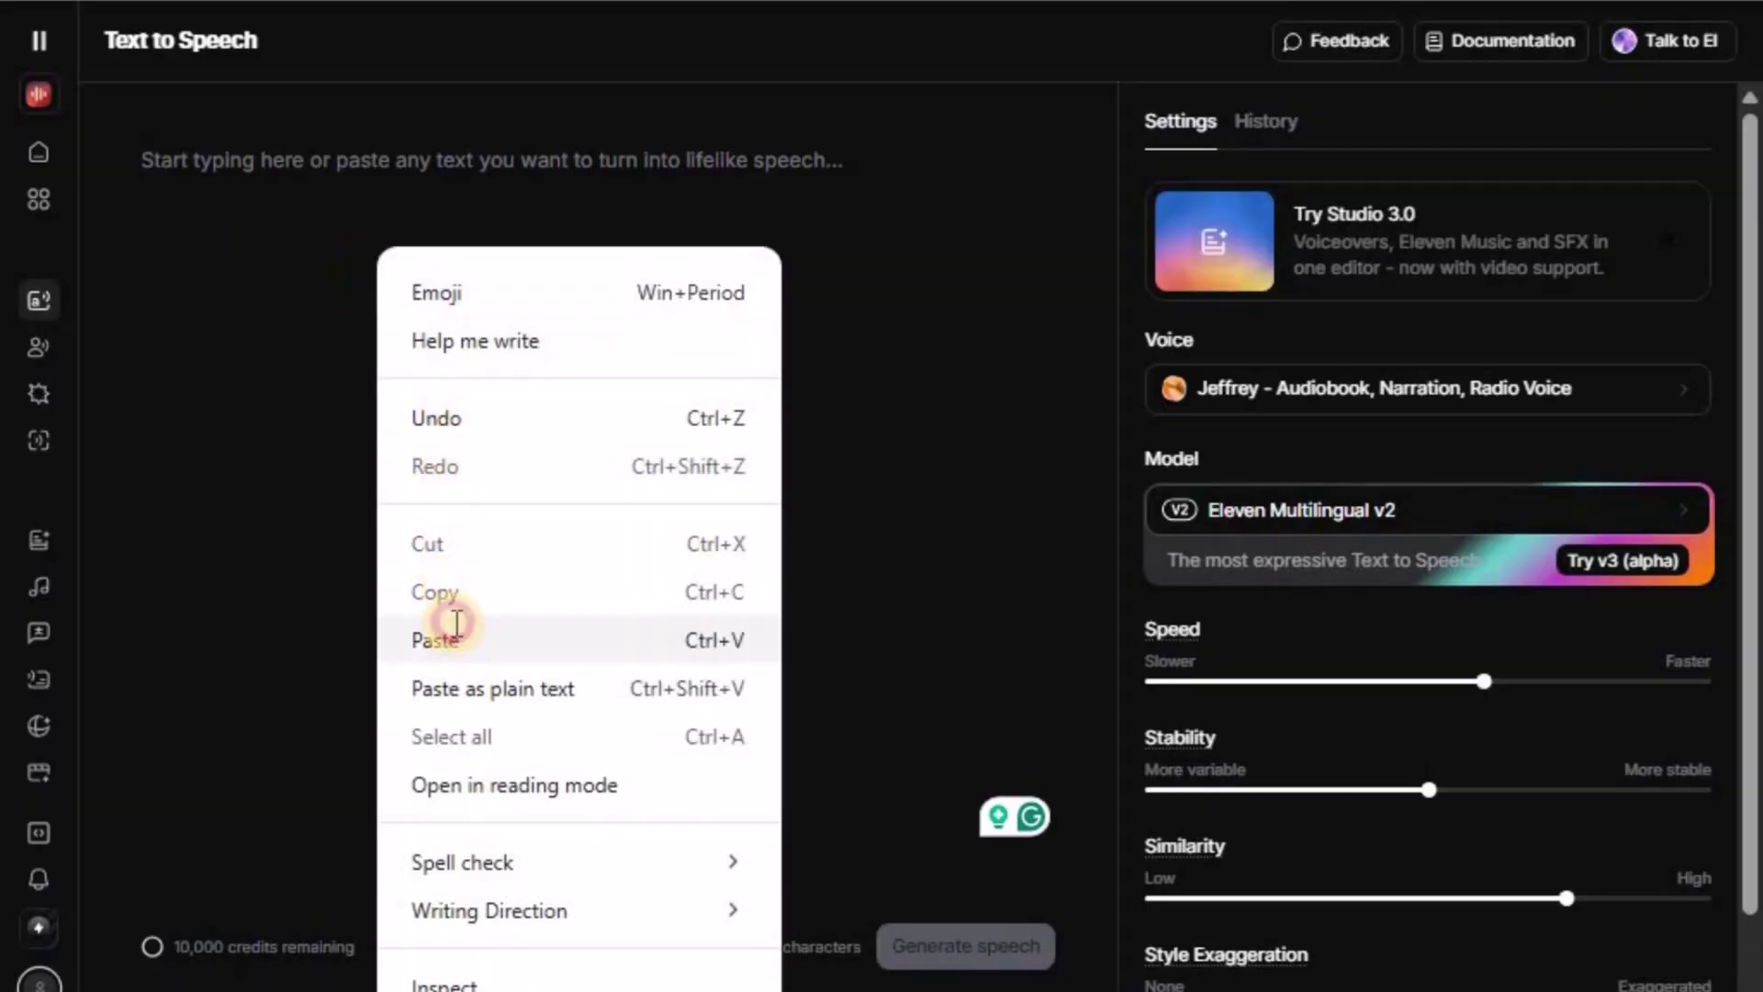
click(457, 625)
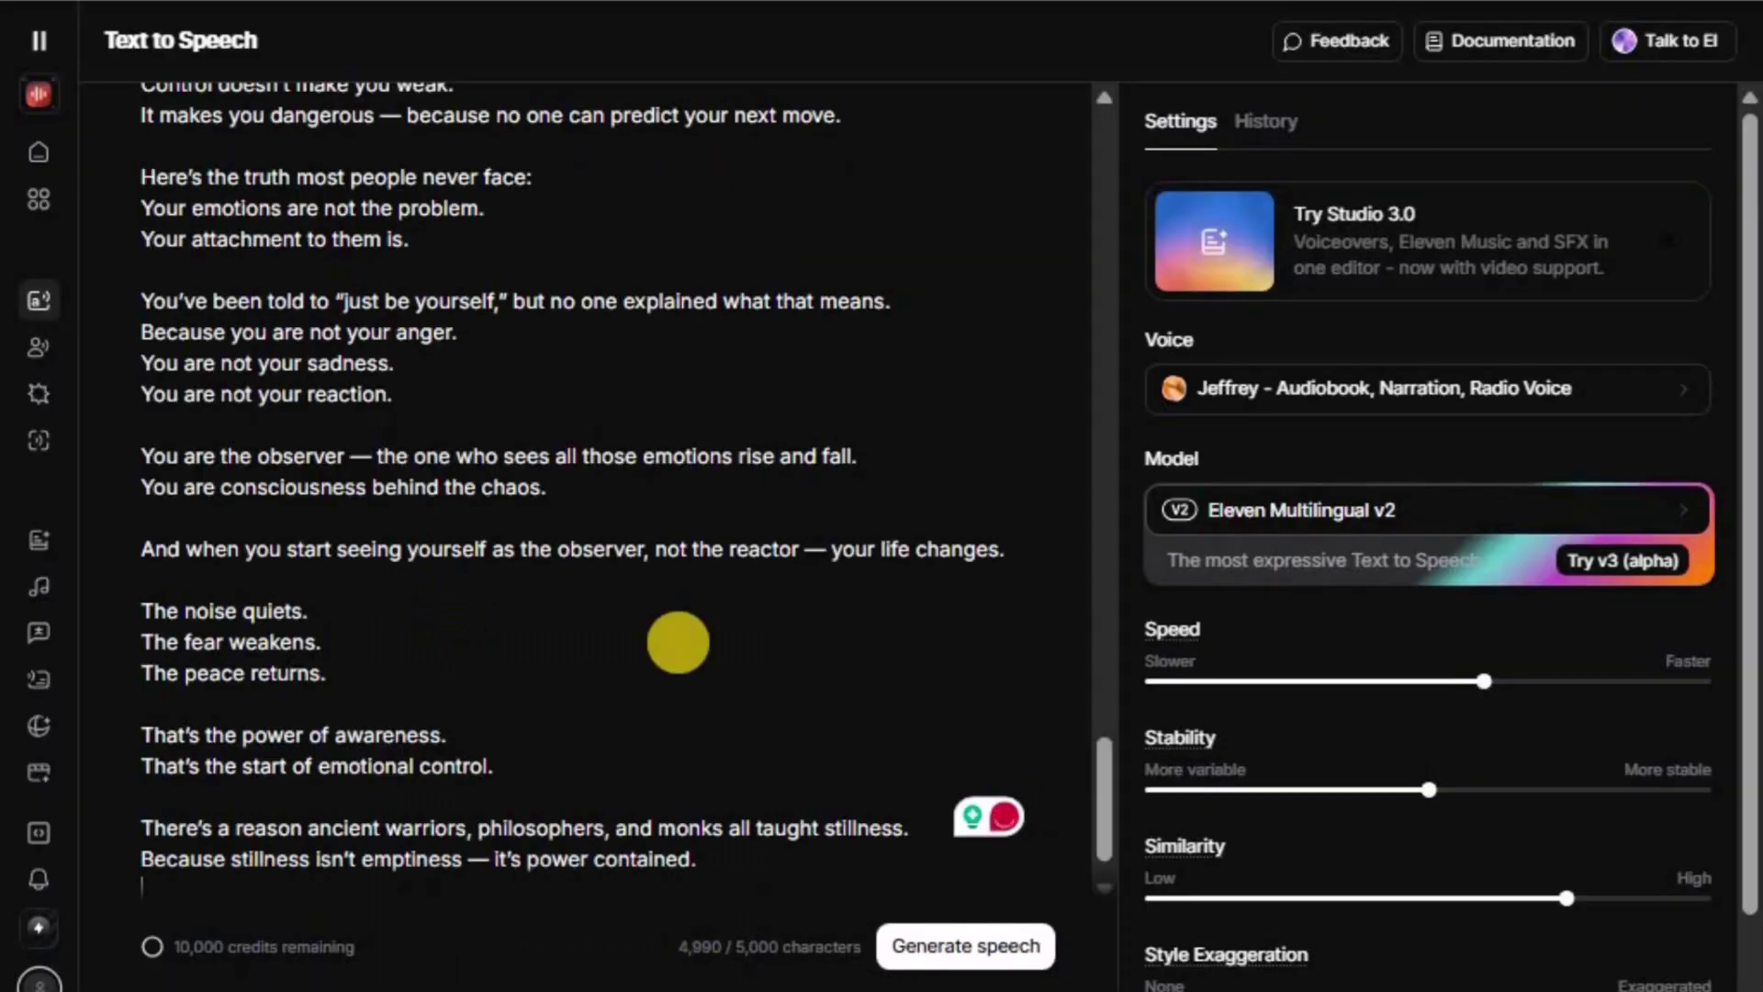
scroll(677, 637, up, 10)
scroll(637, 638, down, 2)
mouse_move(443, 597)
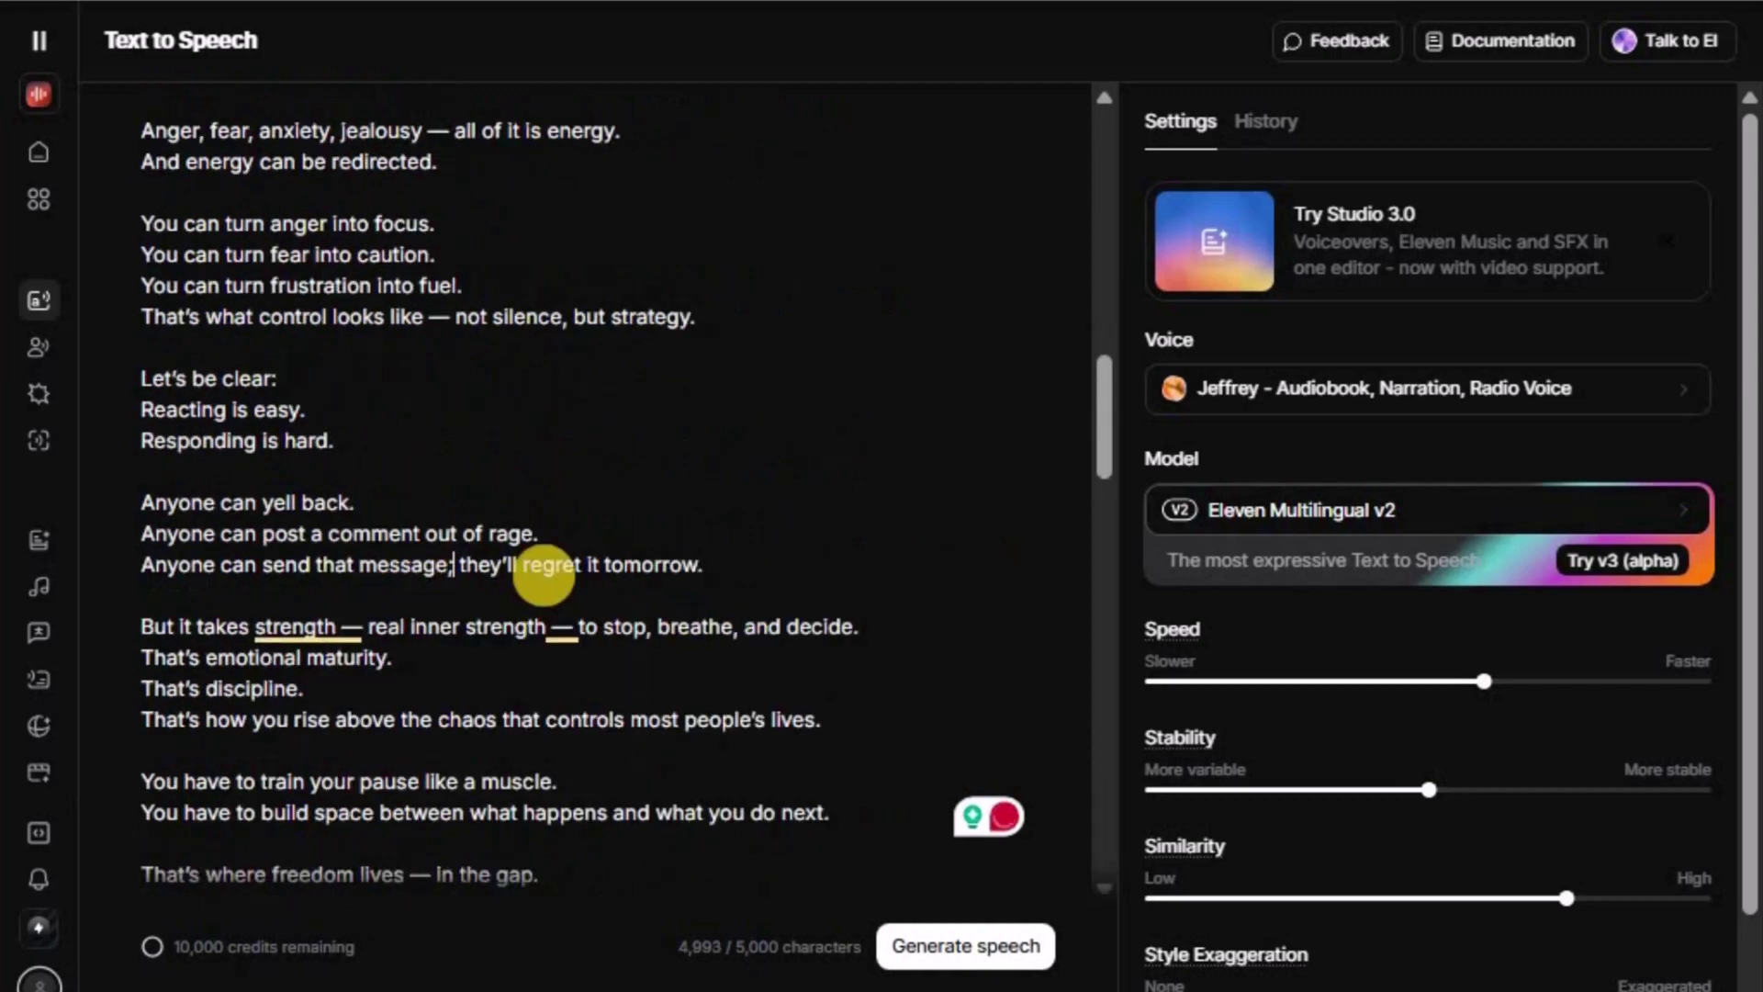
scroll(542, 574, up, 10)
click(699, 950)
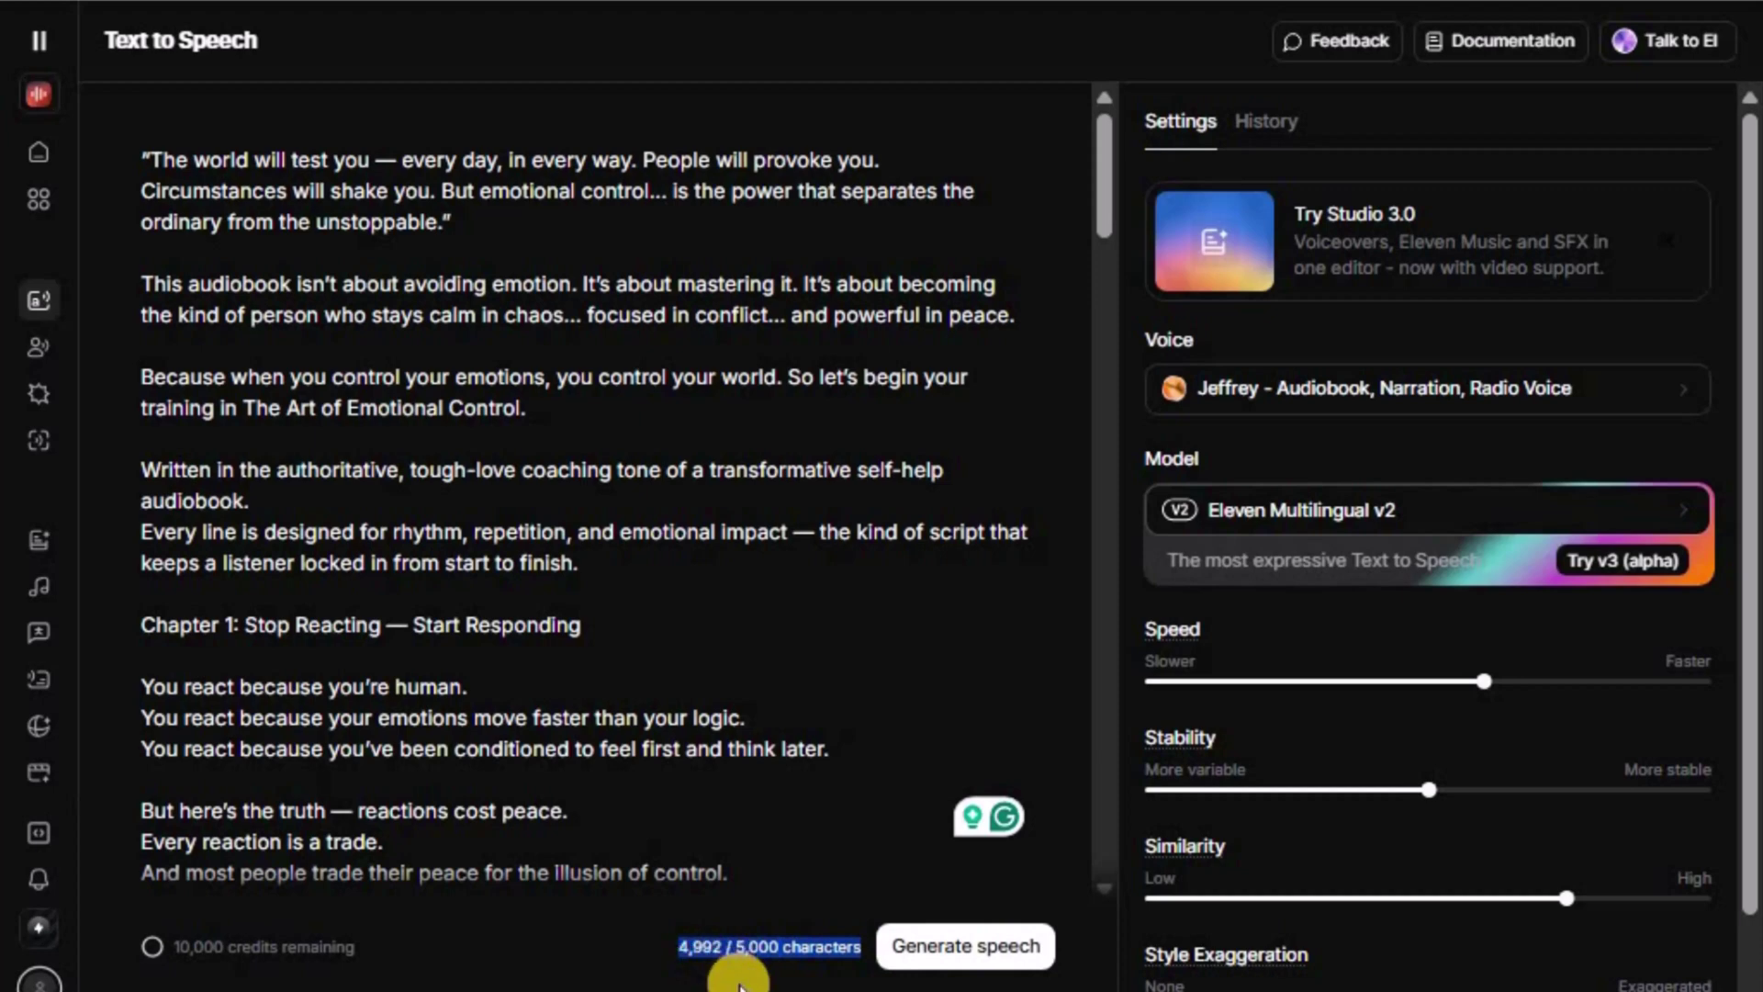
click(930, 973)
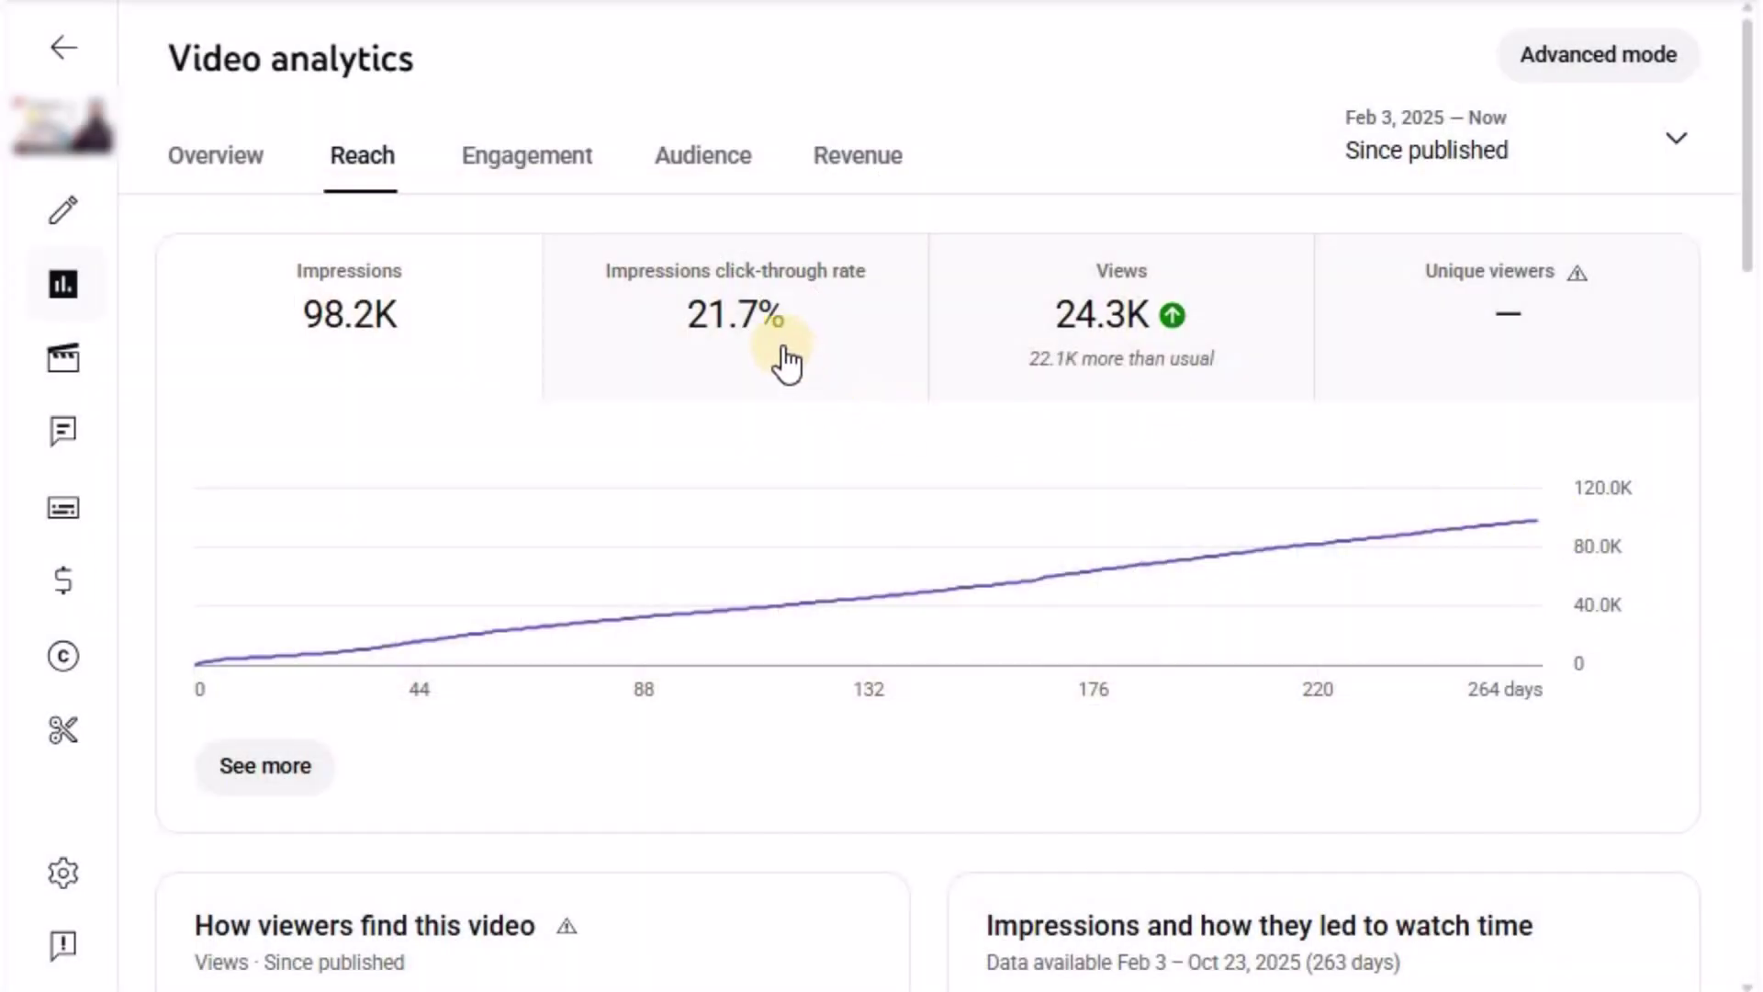
Chart the 21.7% impressions click-through rate and review traffic sources led by YouTube search (87.1%)
click(783, 347)
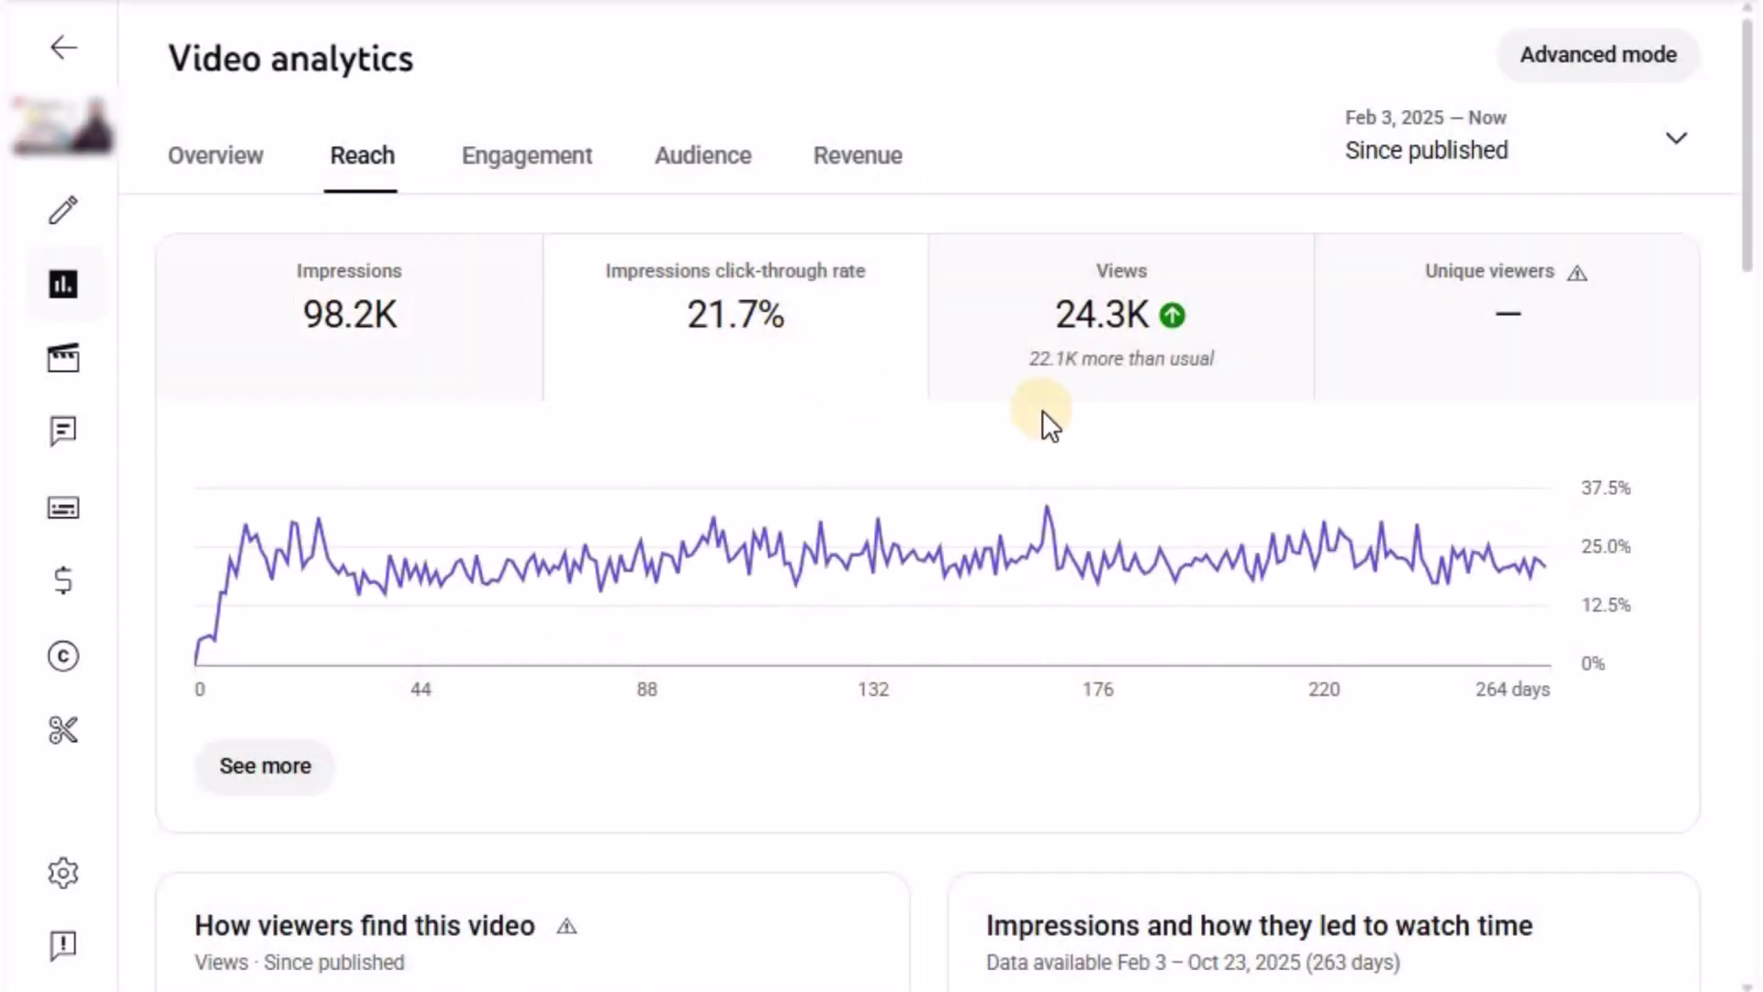
scroll(676, 553, down, 7)
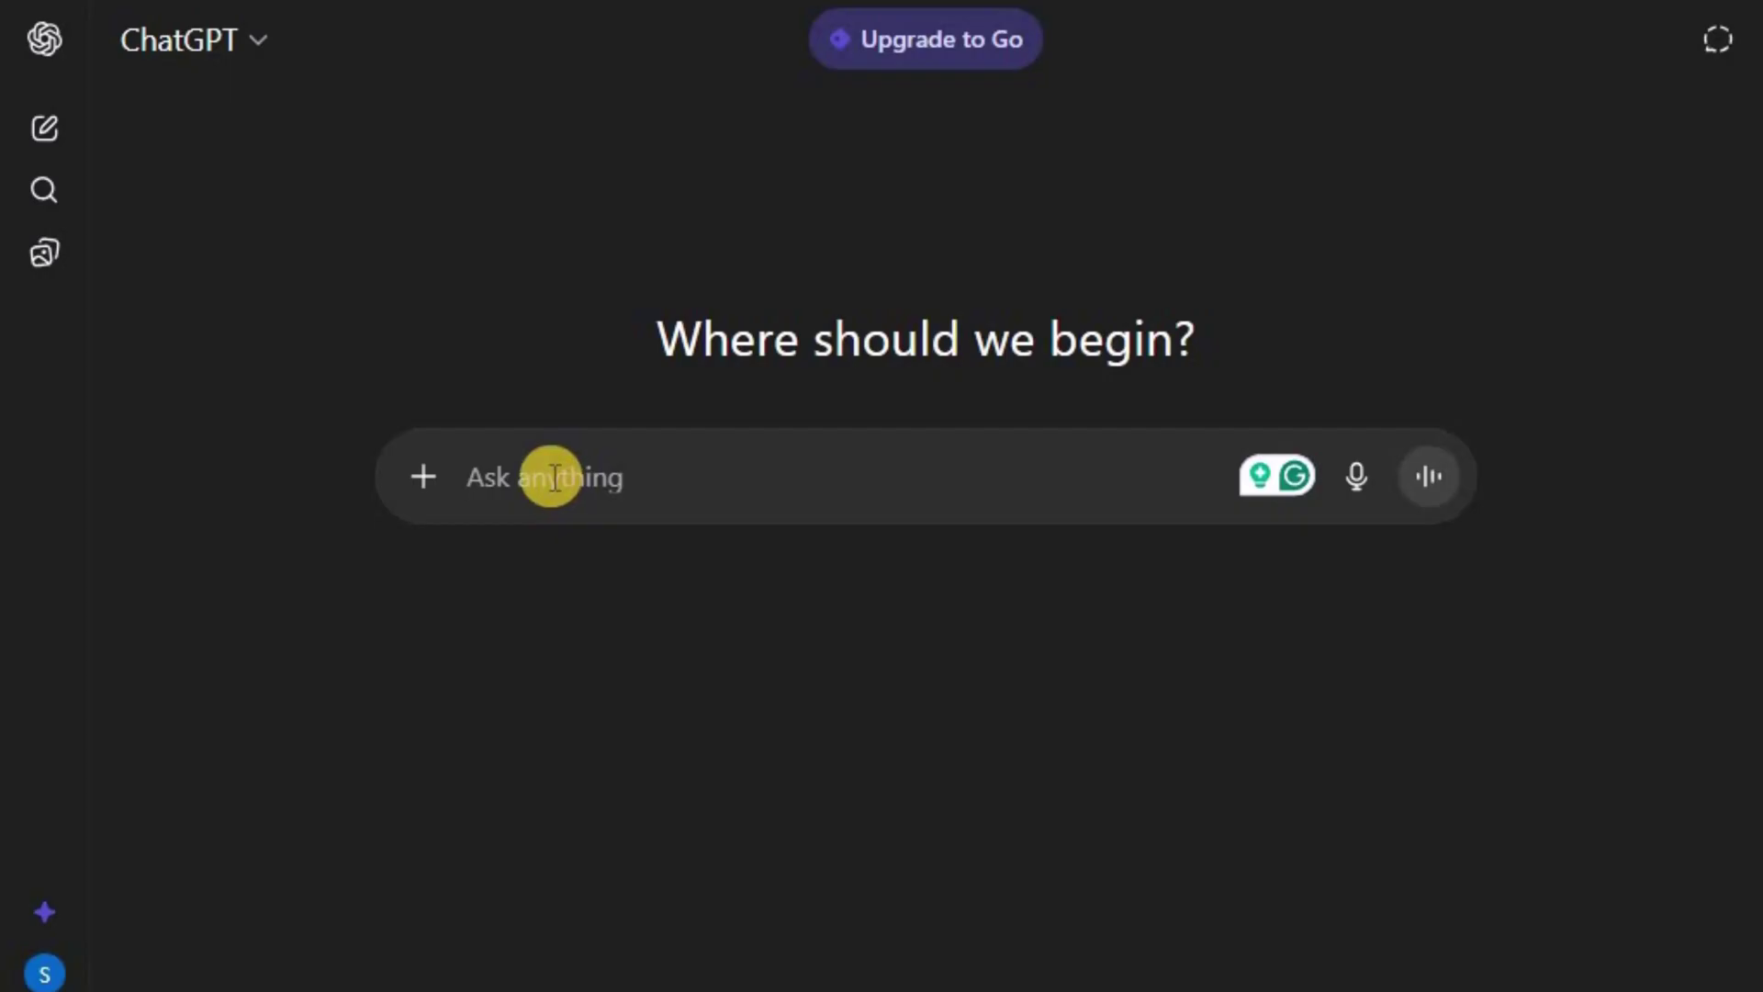
Request an image of a wooden office table with plants and open it full size
text(I need a table background for my video. Please generate an image of an office table with plants)
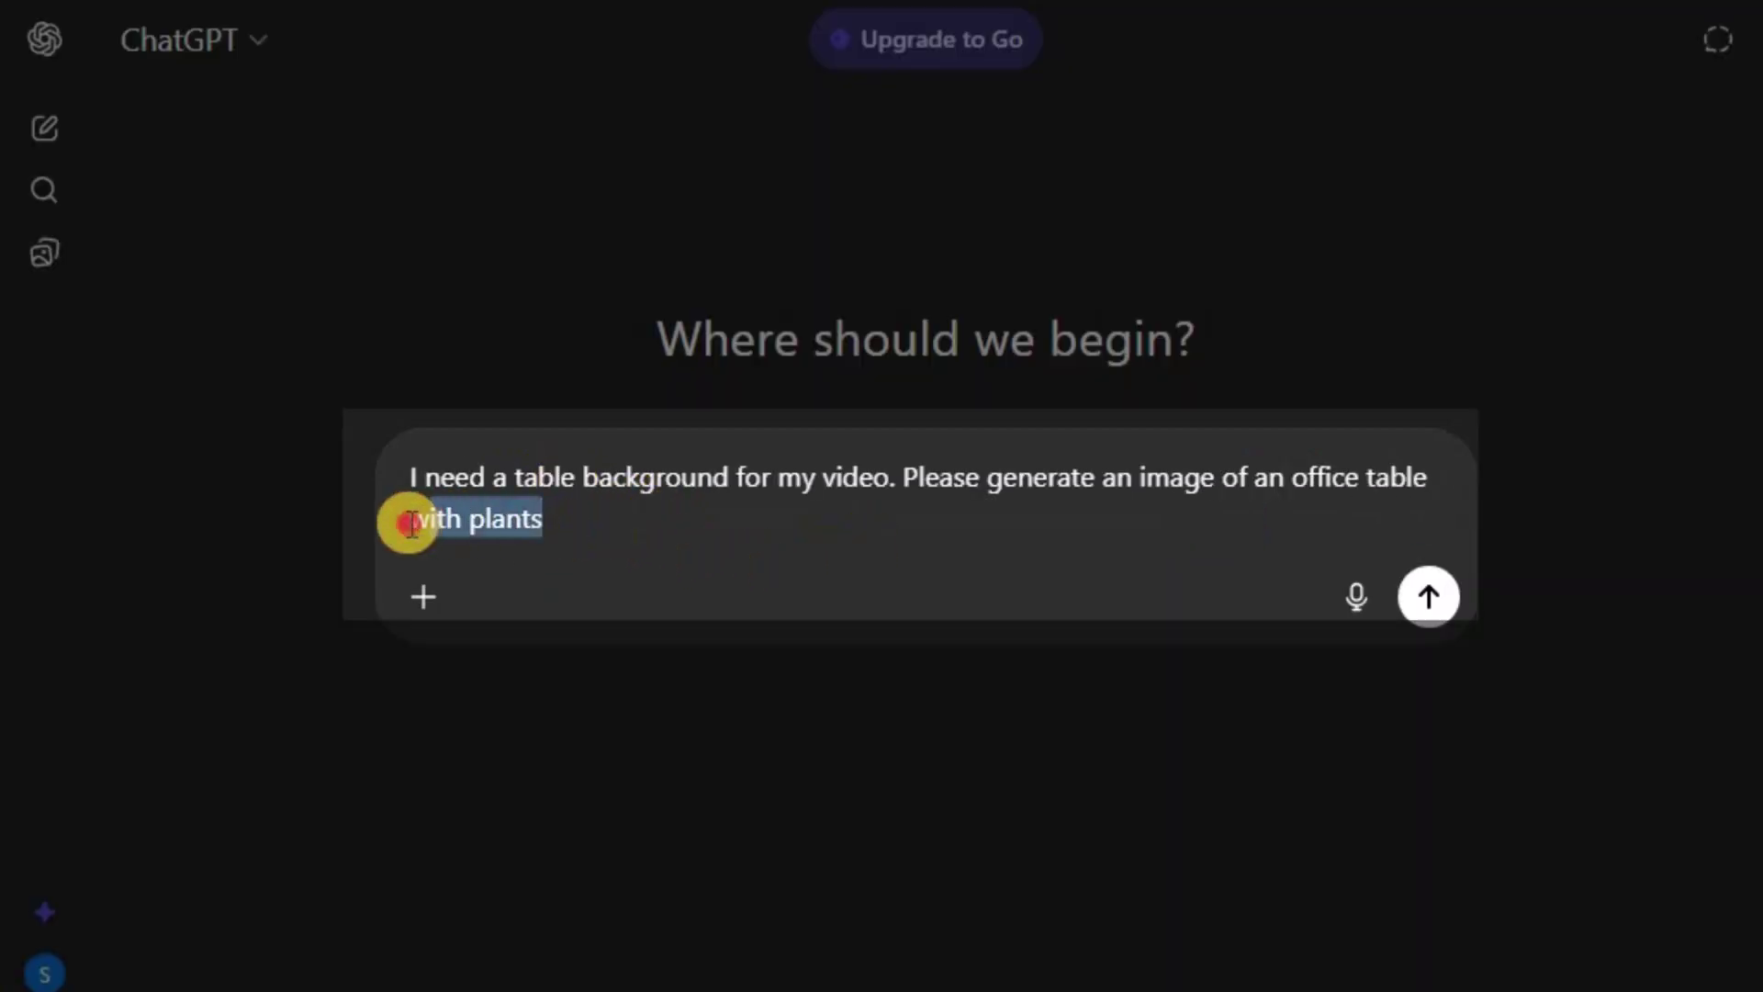
drag(409, 521, 1385, 487)
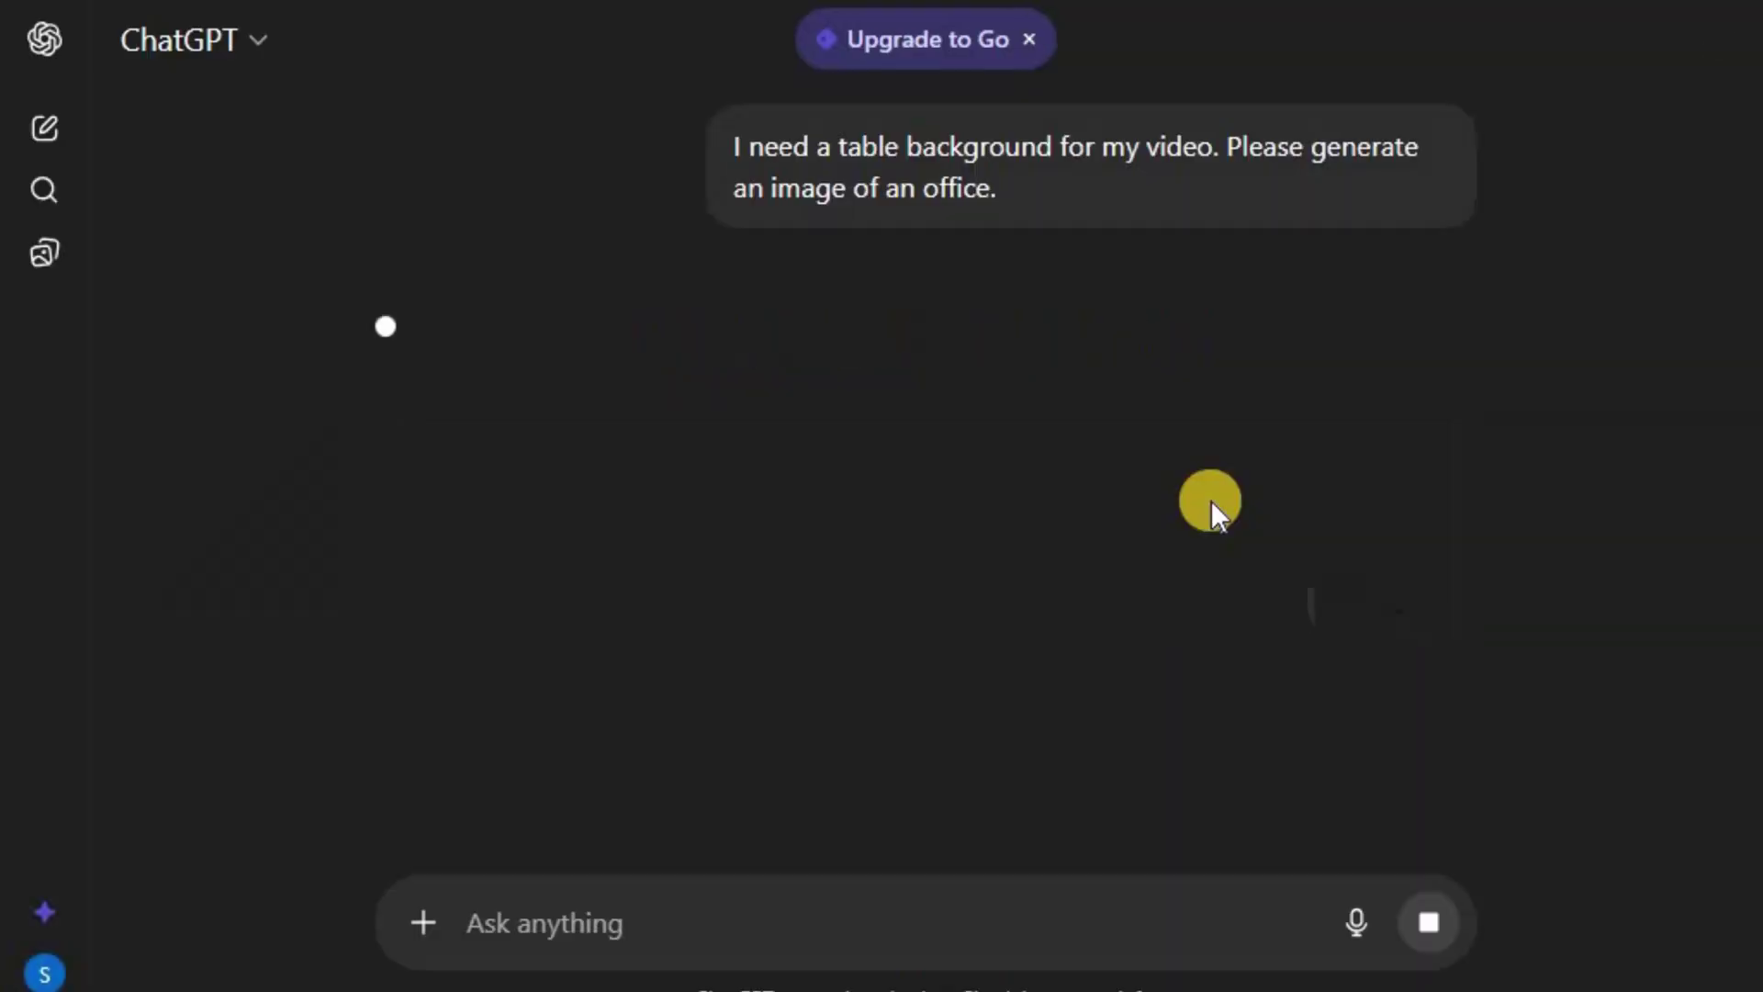
key(ctrl+minus)
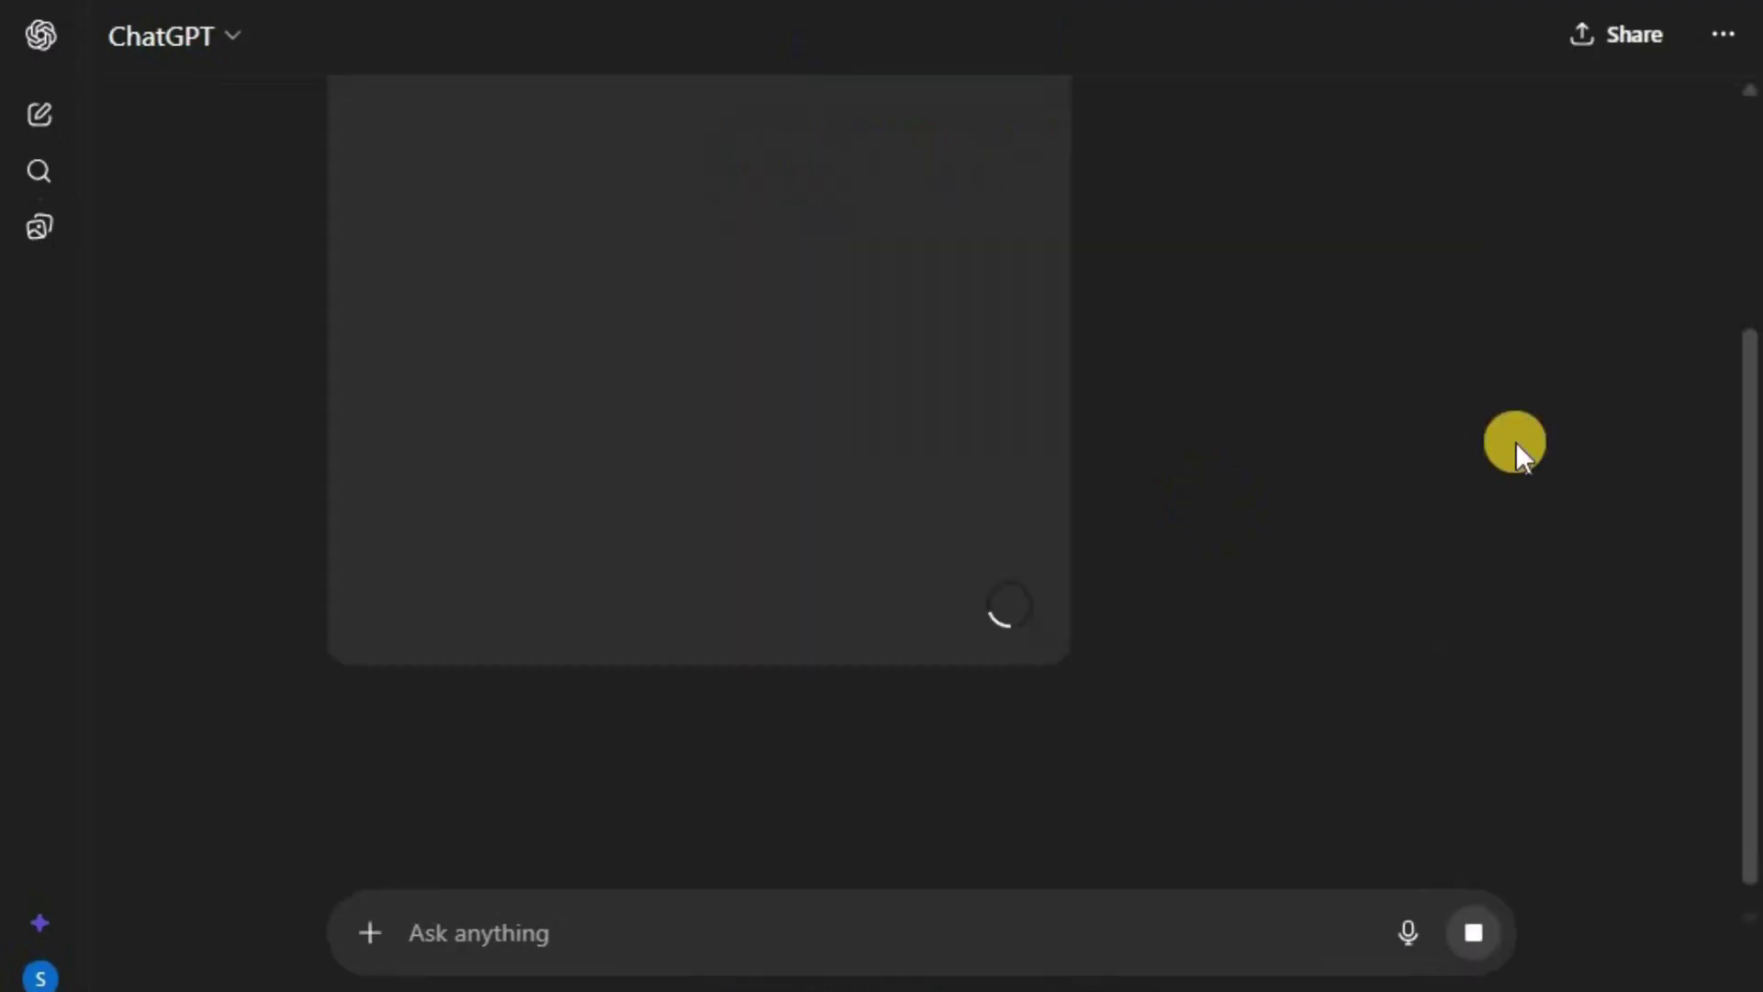
scroll(1315, 549, up, 3)
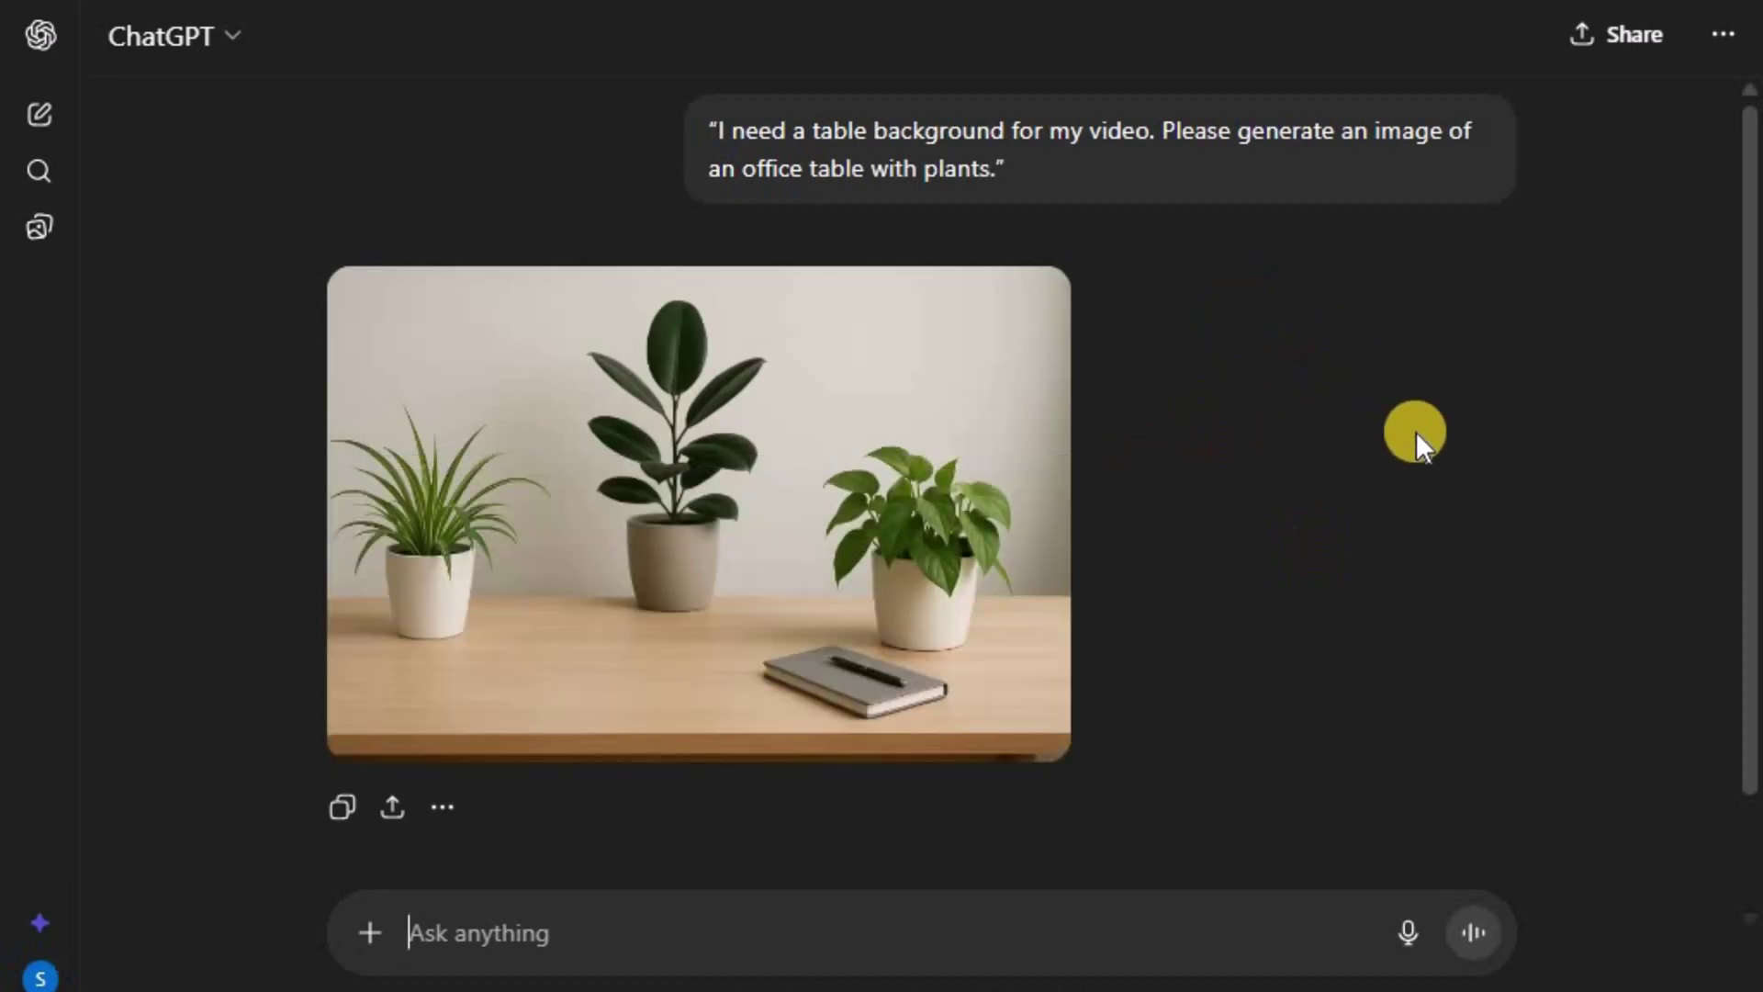
click(761, 495)
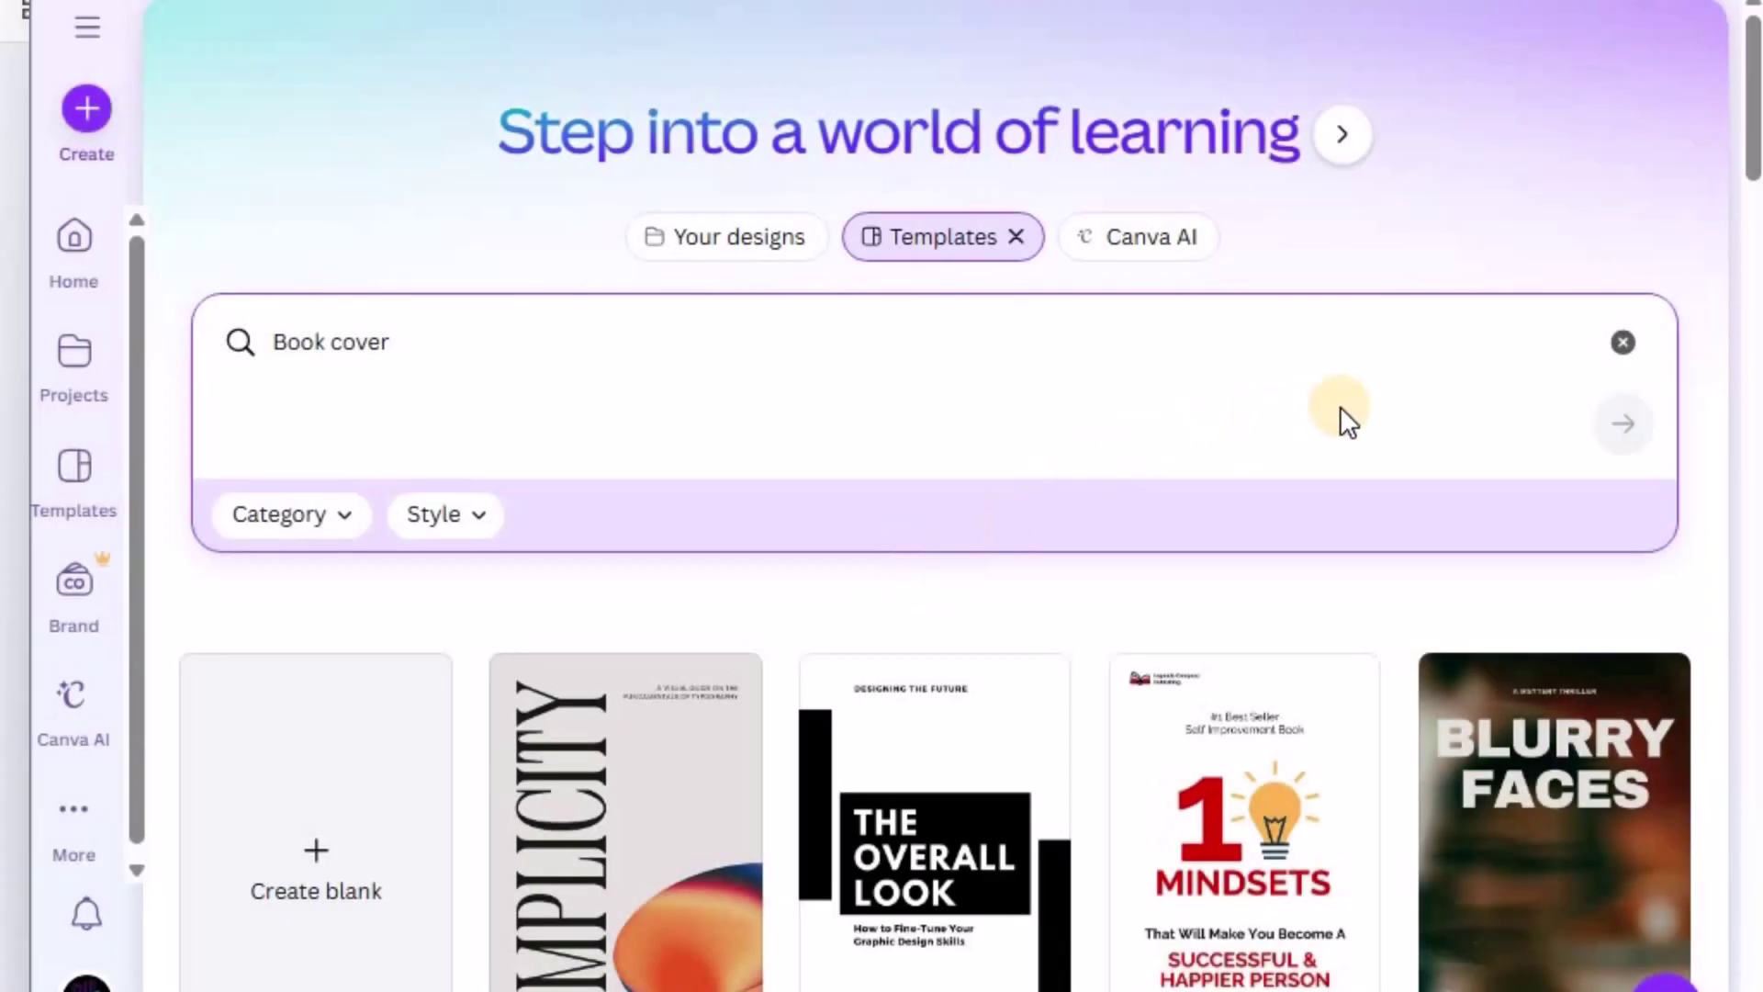
Scroll through the Book cover template results to the Strategic Innovation cover
scroll(421, 450, down, 5)
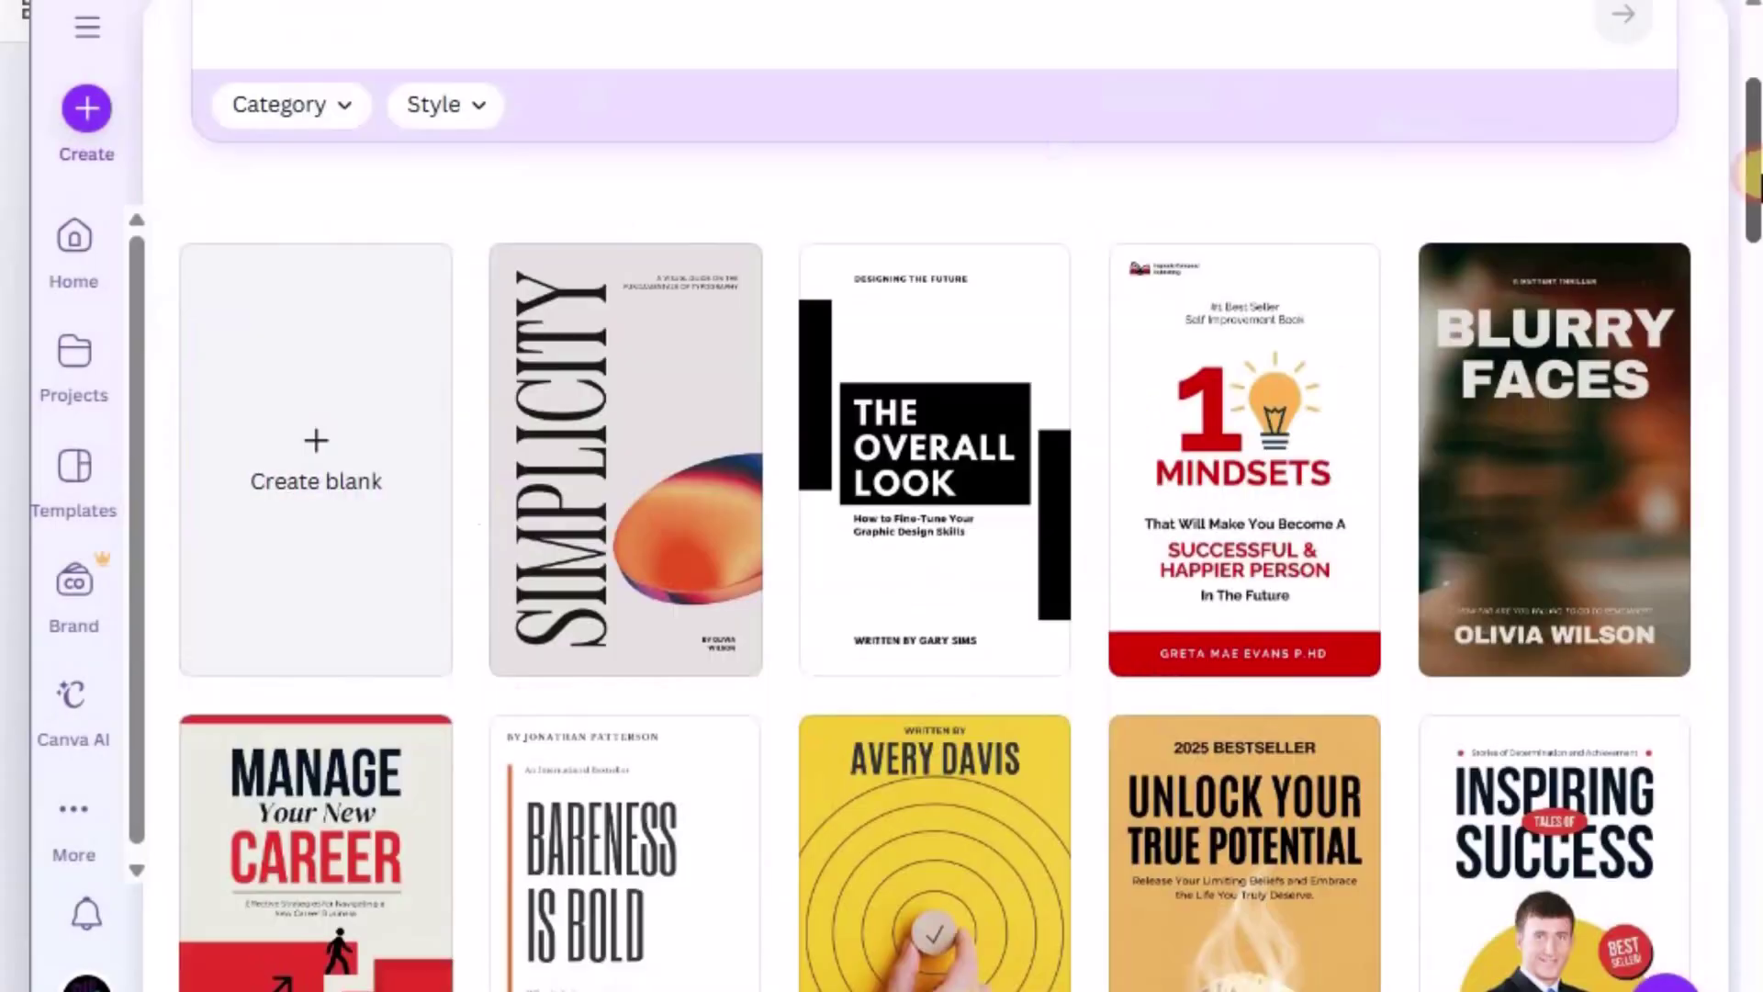
drag(1754, 192, 1745, 422)
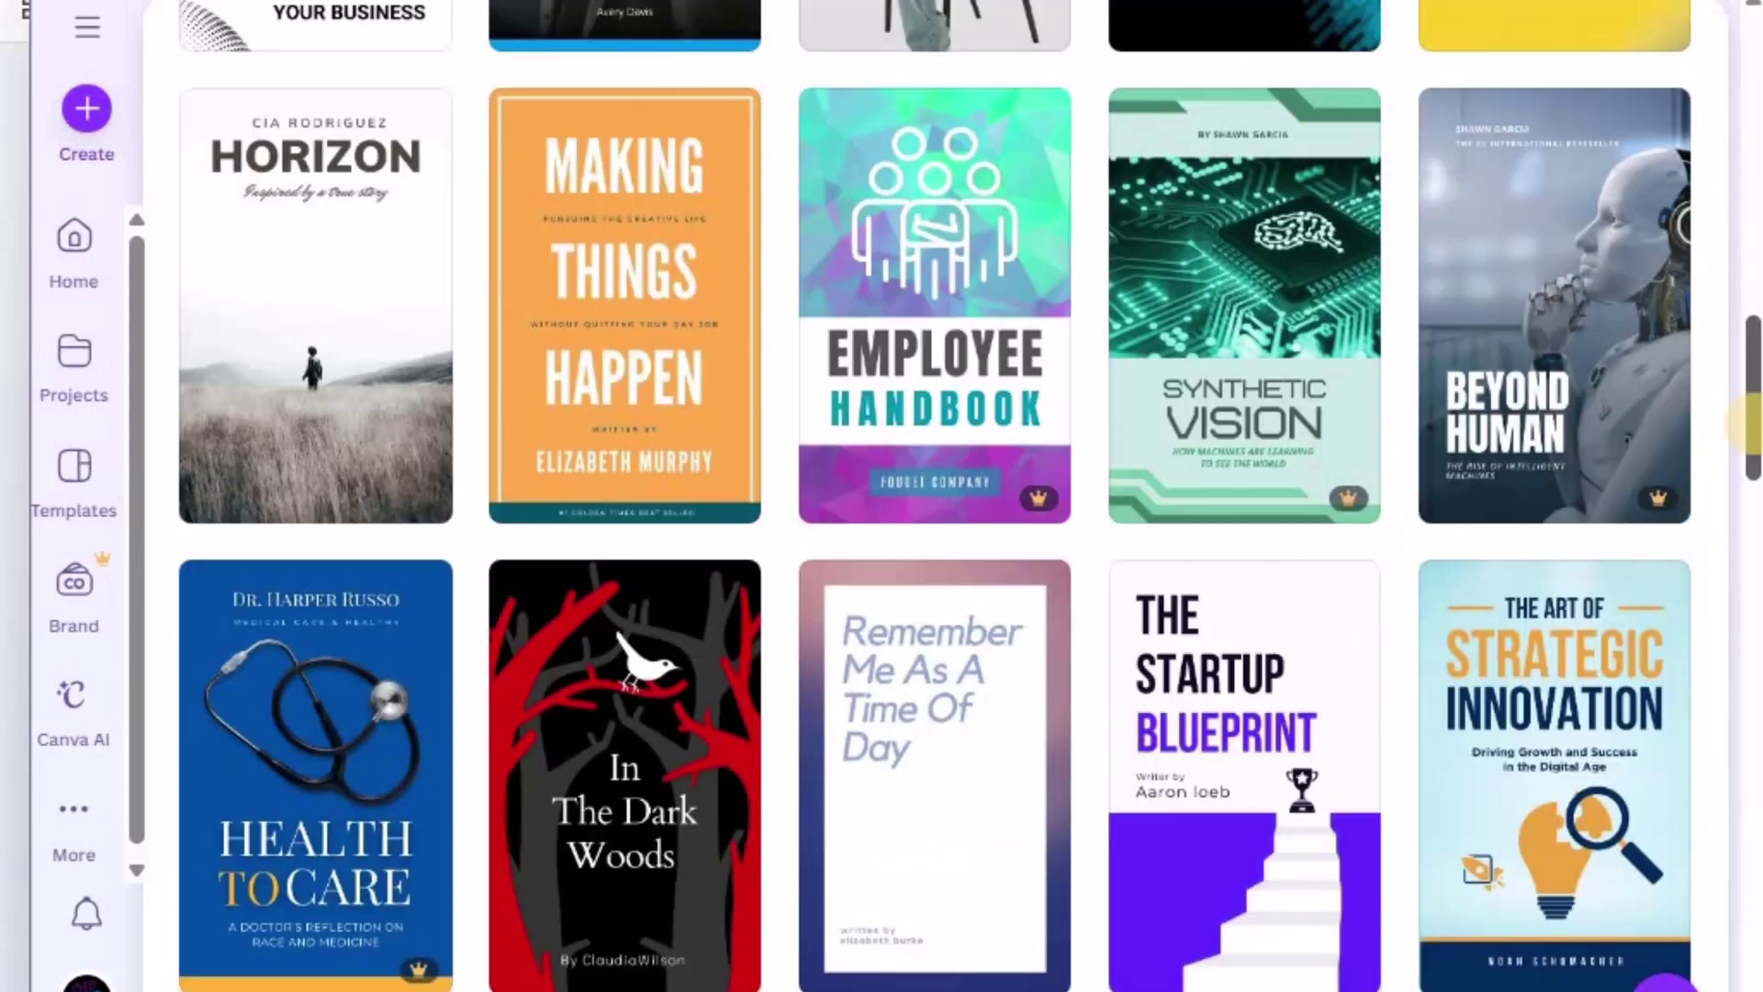
mouse_move(1666, 578)
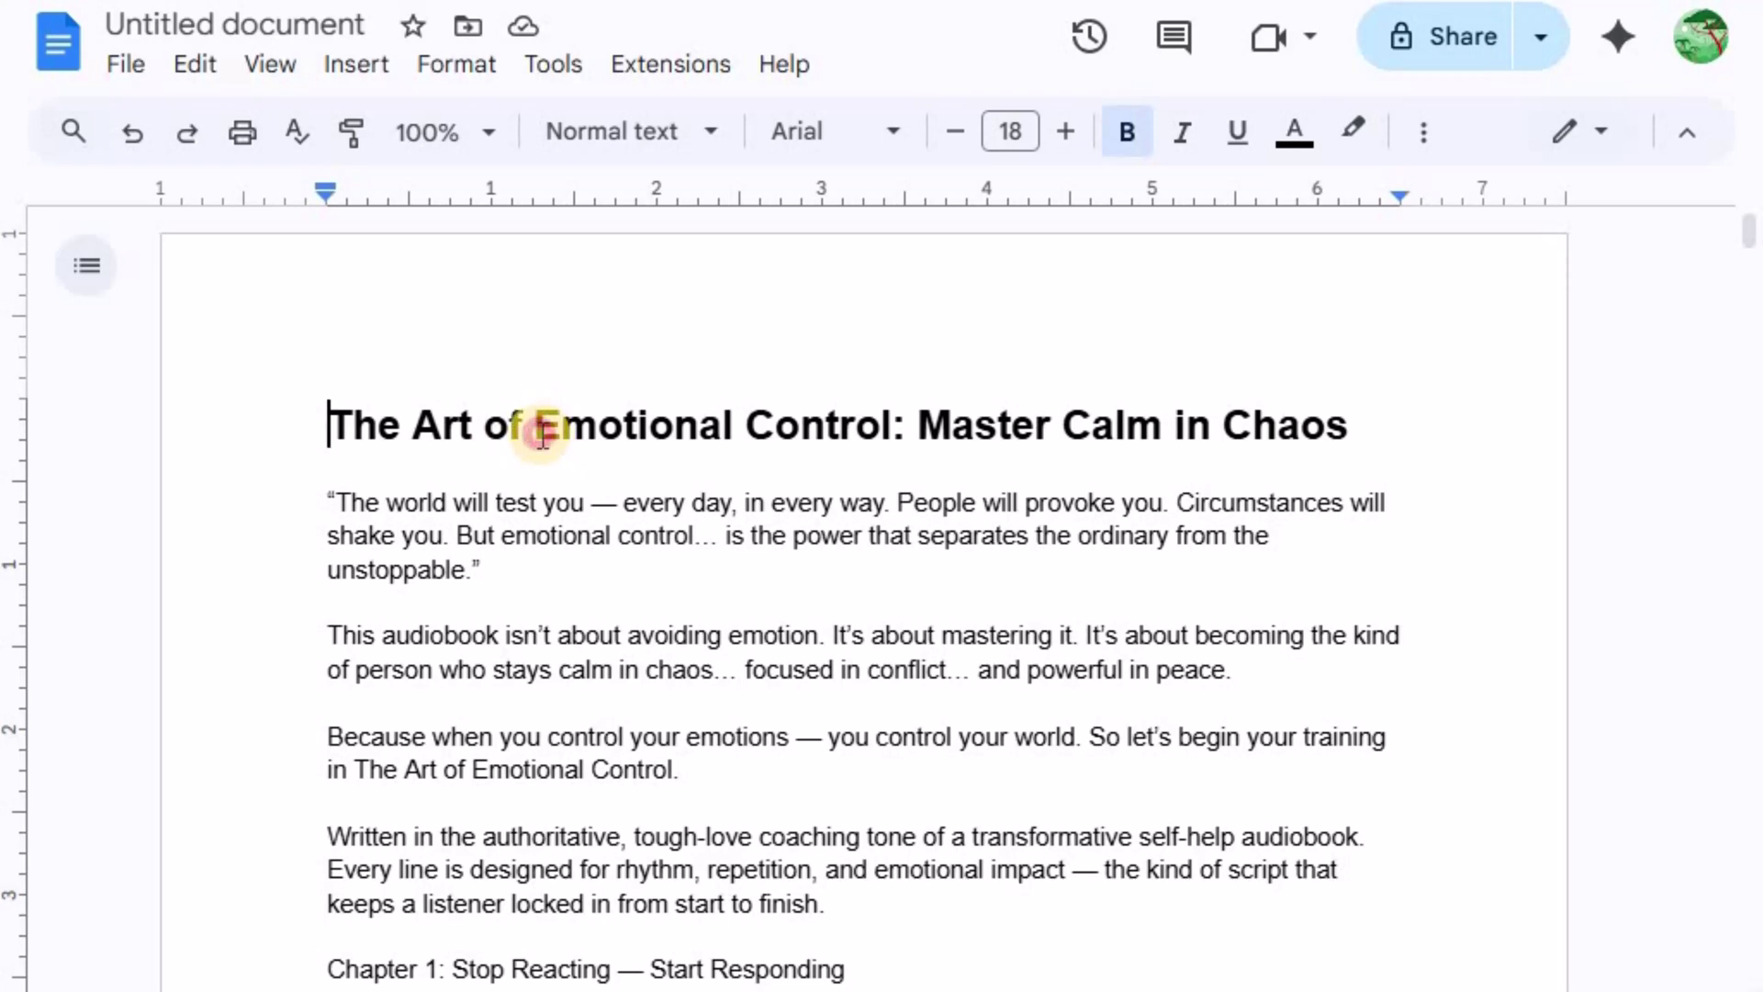
Copy 'Emotional' from the heading to replace STRATEGIC on the cover, then select INNOVATION
drag(543, 435, 745, 447)
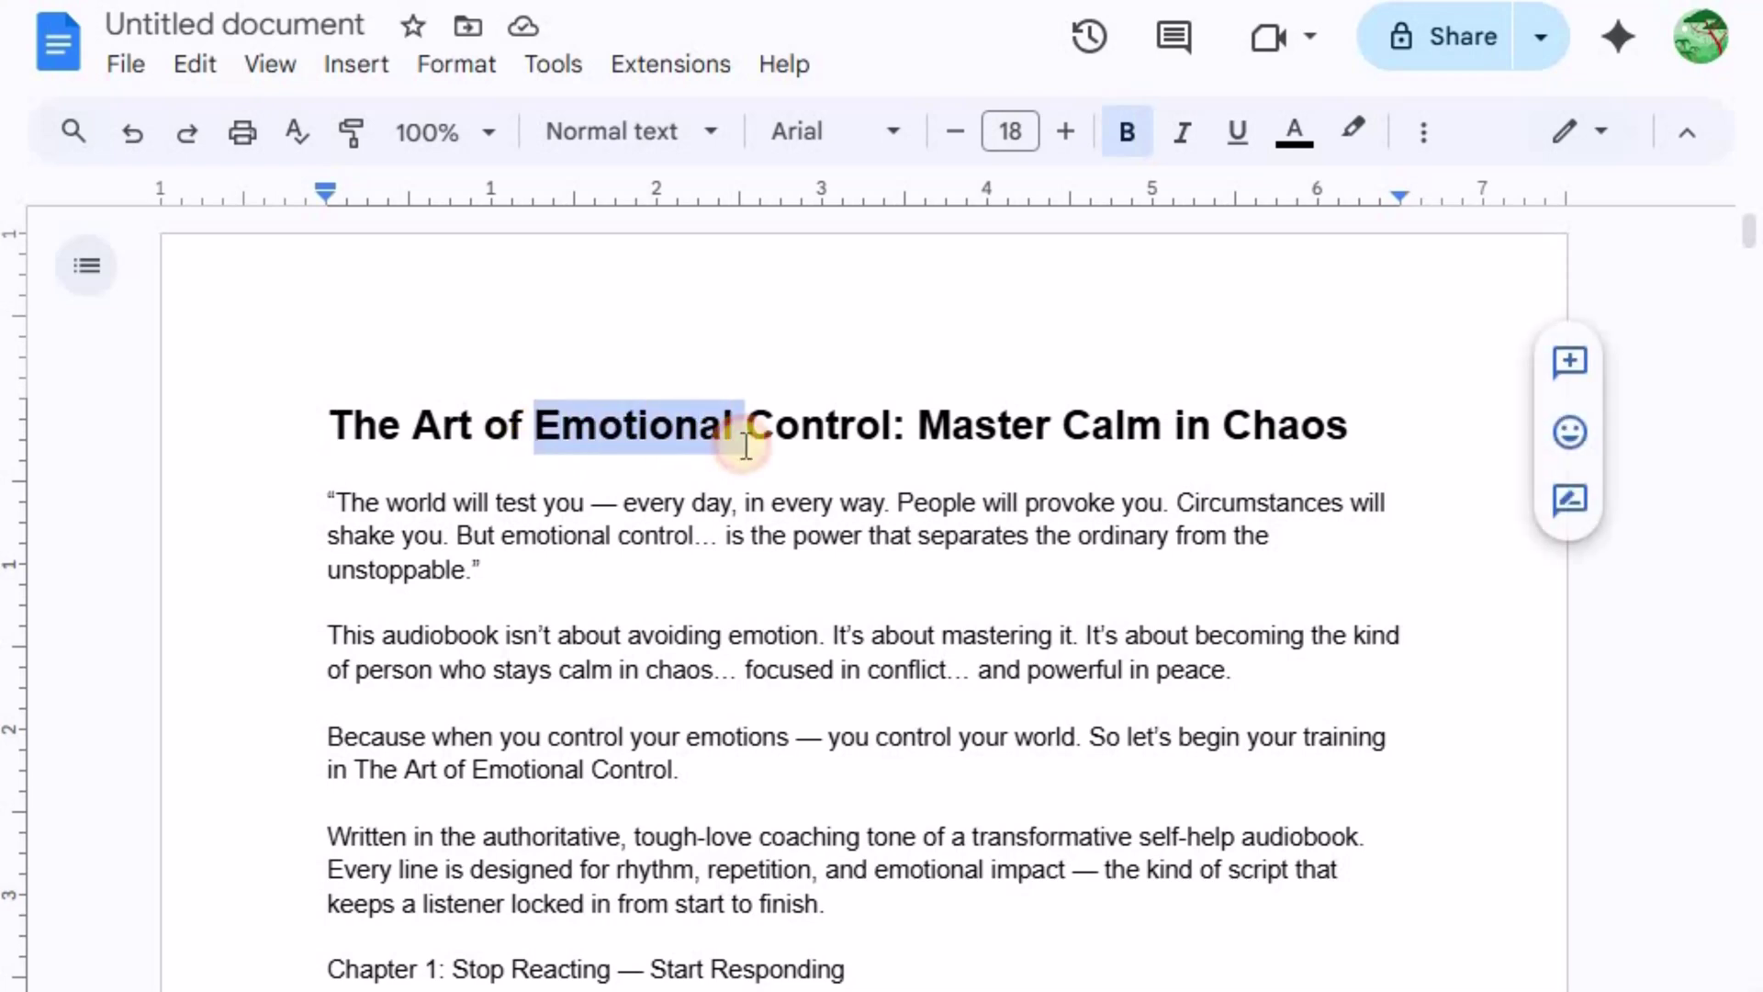
right_click(689, 421)
click(783, 263)
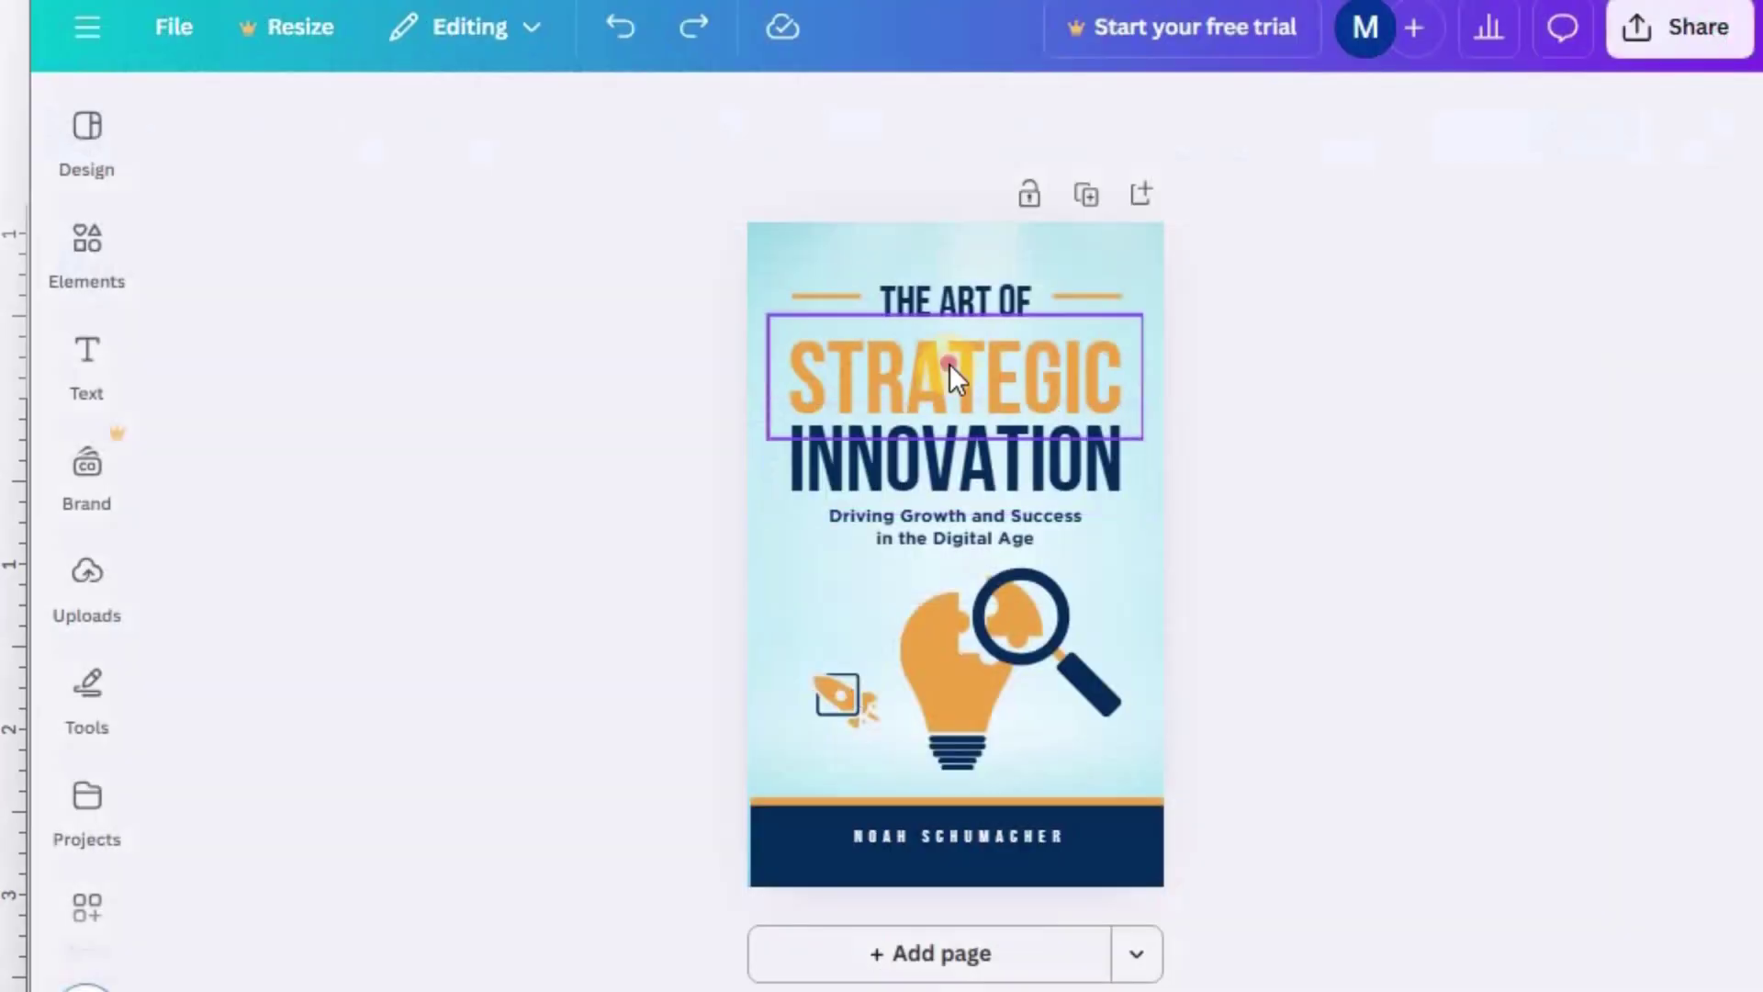
double_click(953, 377)
key(ctrl+v)
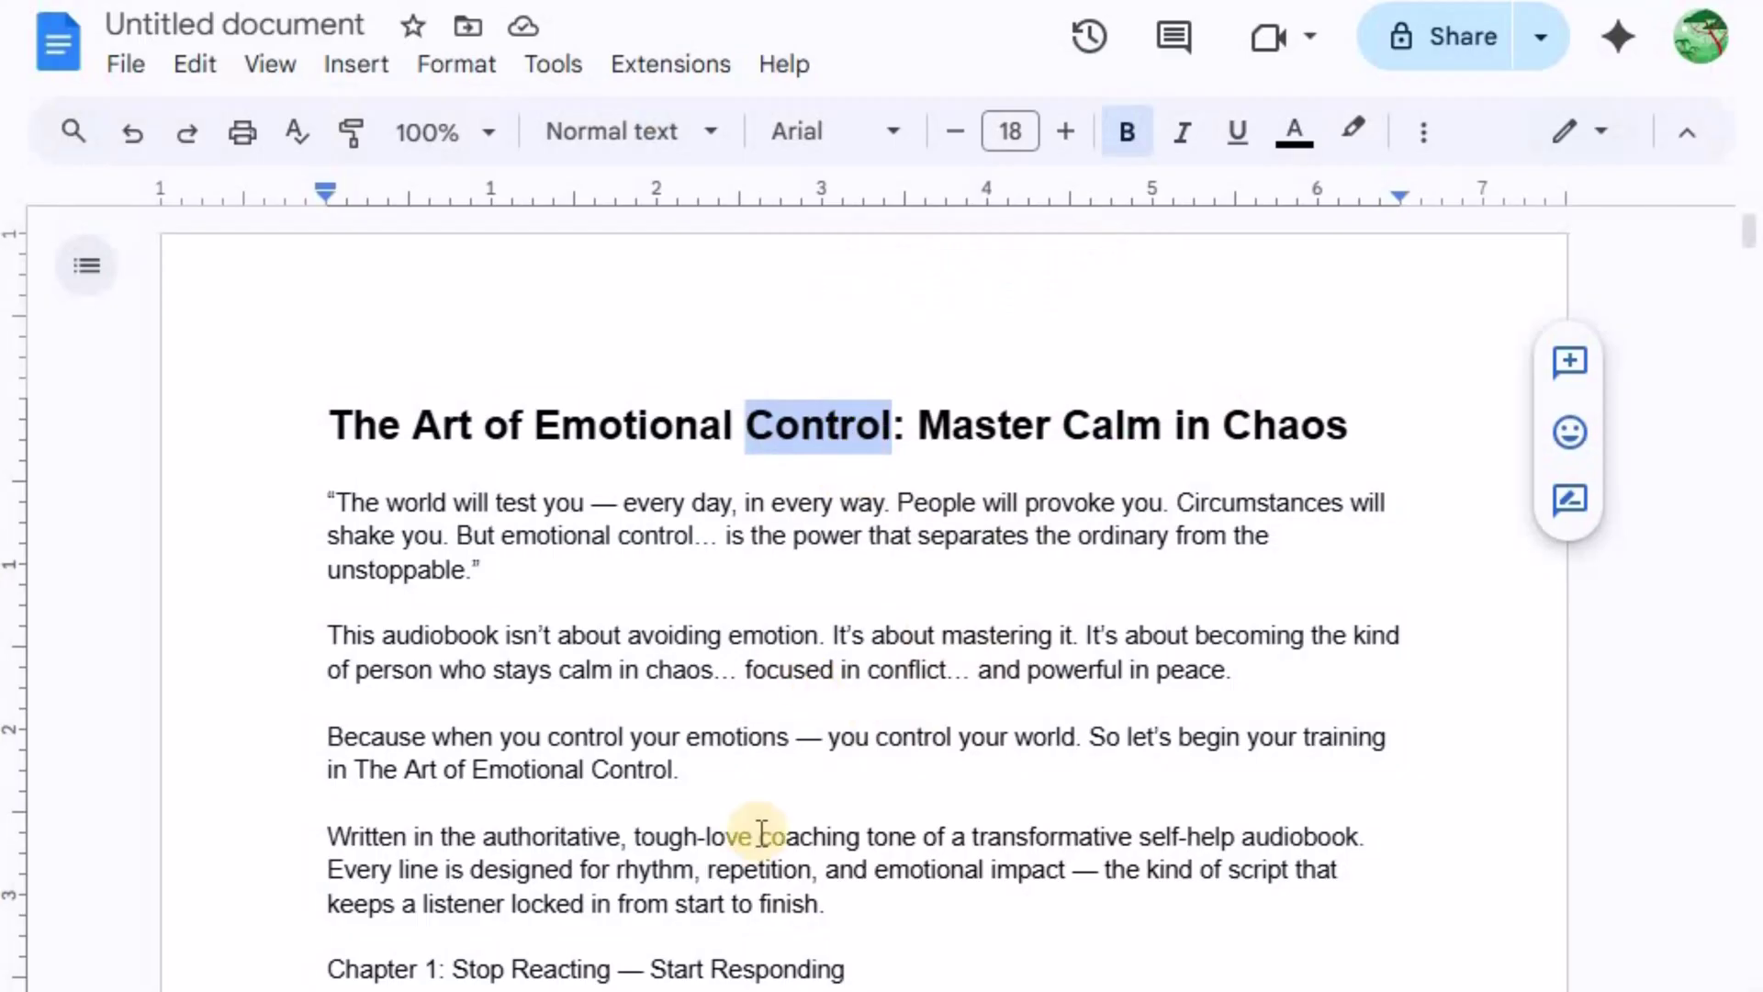
double_click(940, 459)
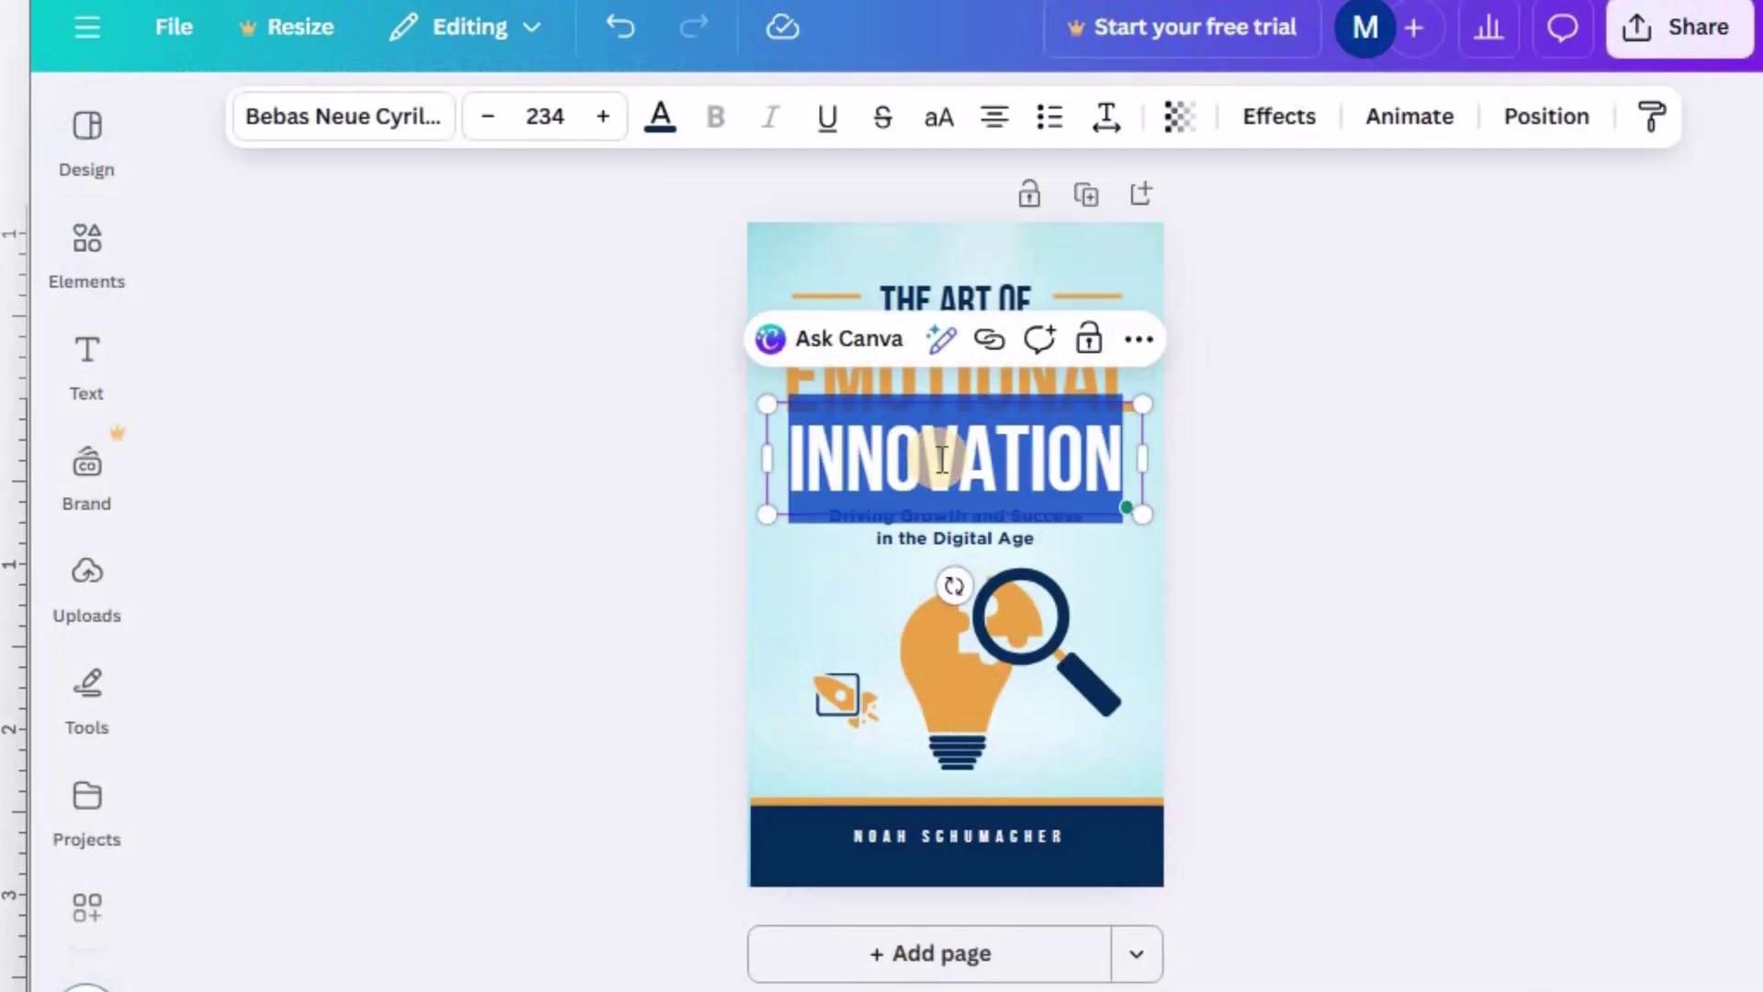
Replace INNOVATION with CONTROL and change the subtitle to 'find freedom from stress'
key(ctrl+v)
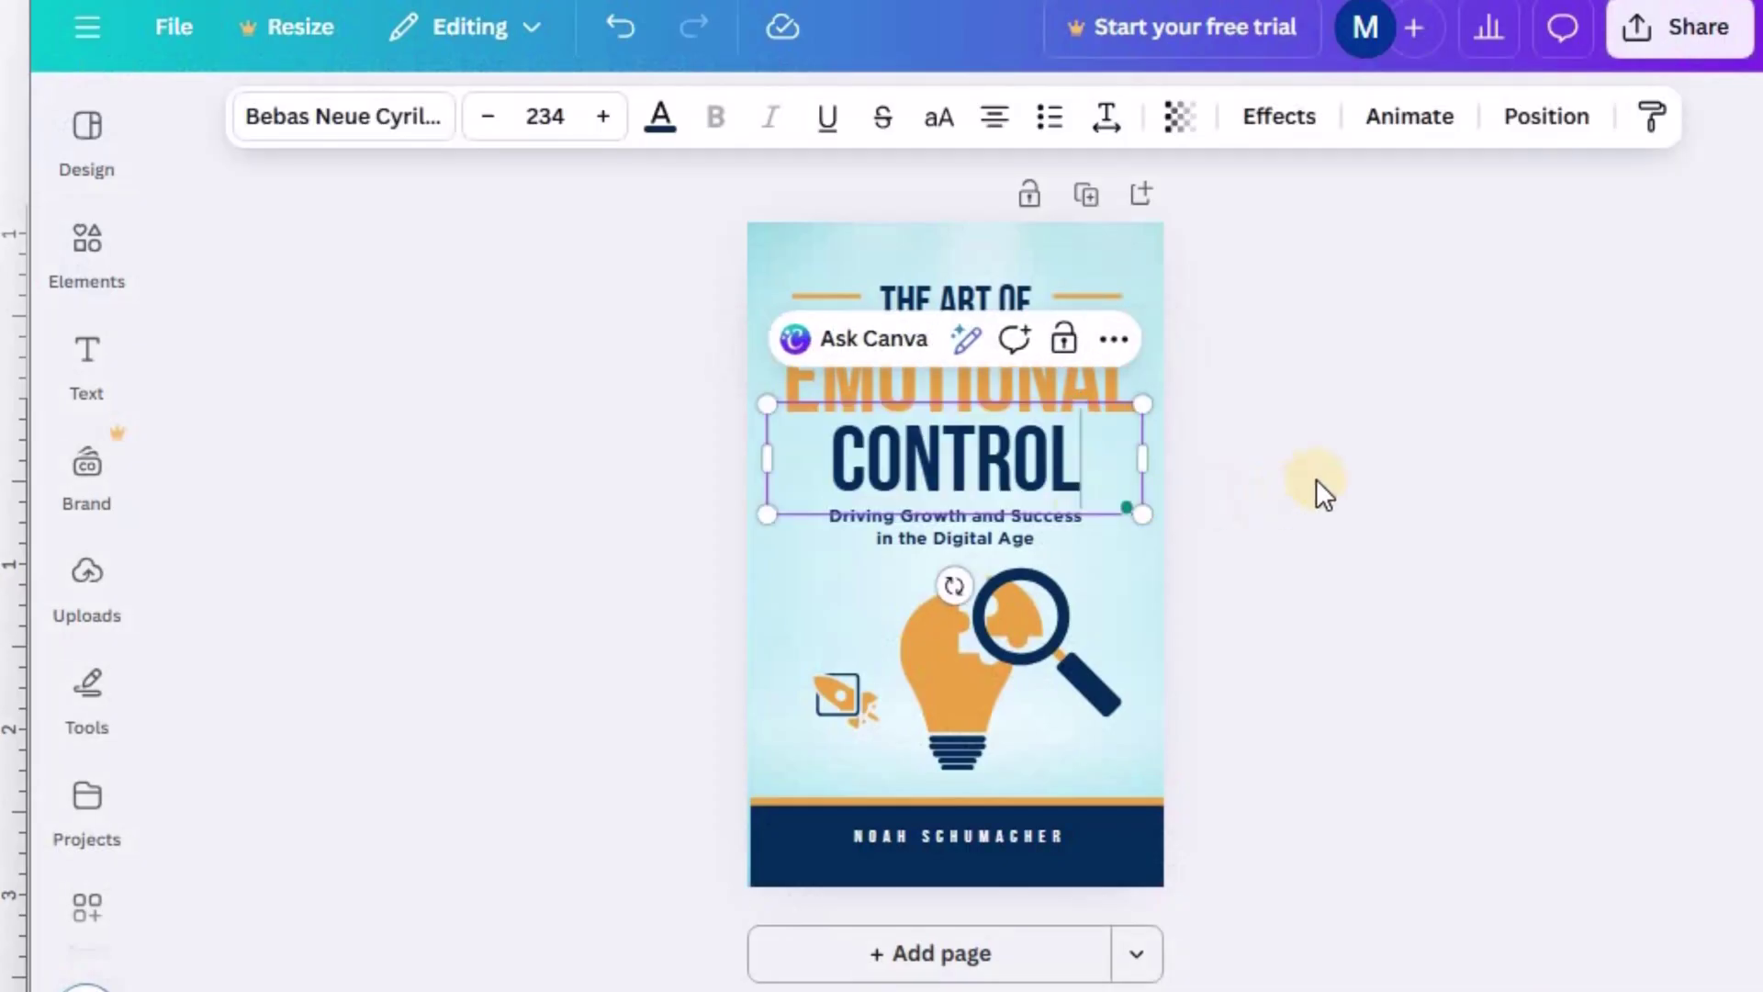
click(973, 830)
click(973, 831)
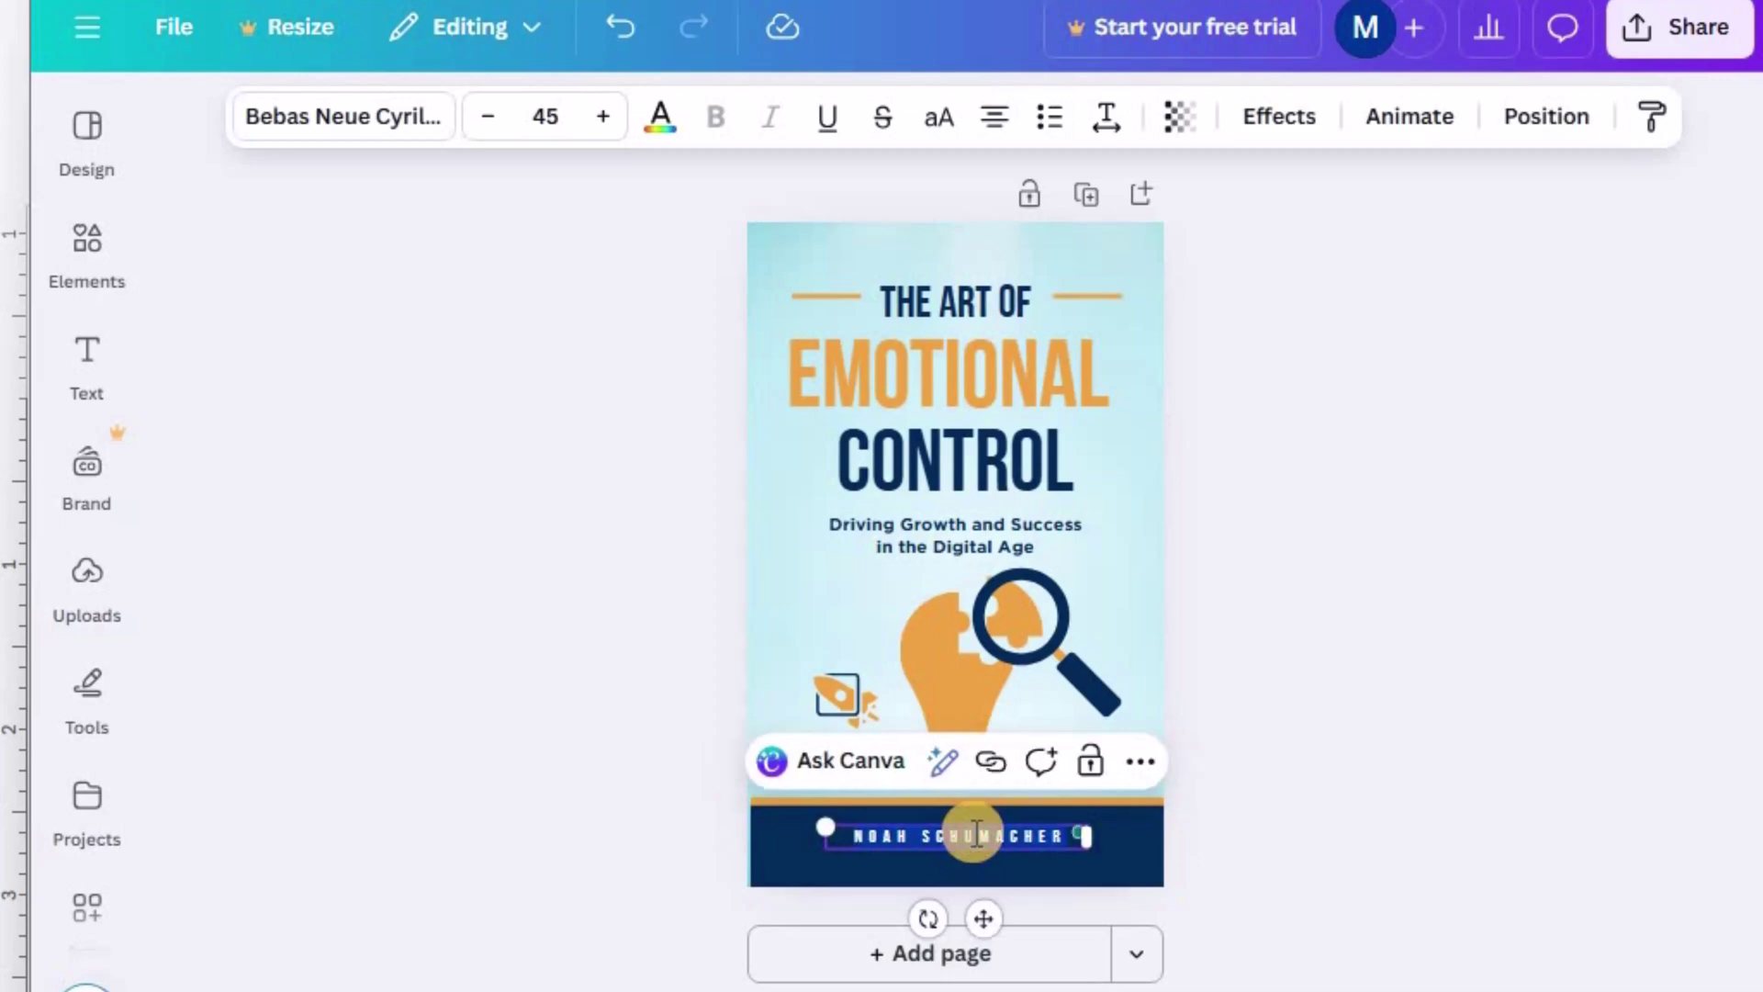
key(ctrl+z)
triple_click(880, 525)
key(ctrl+v)
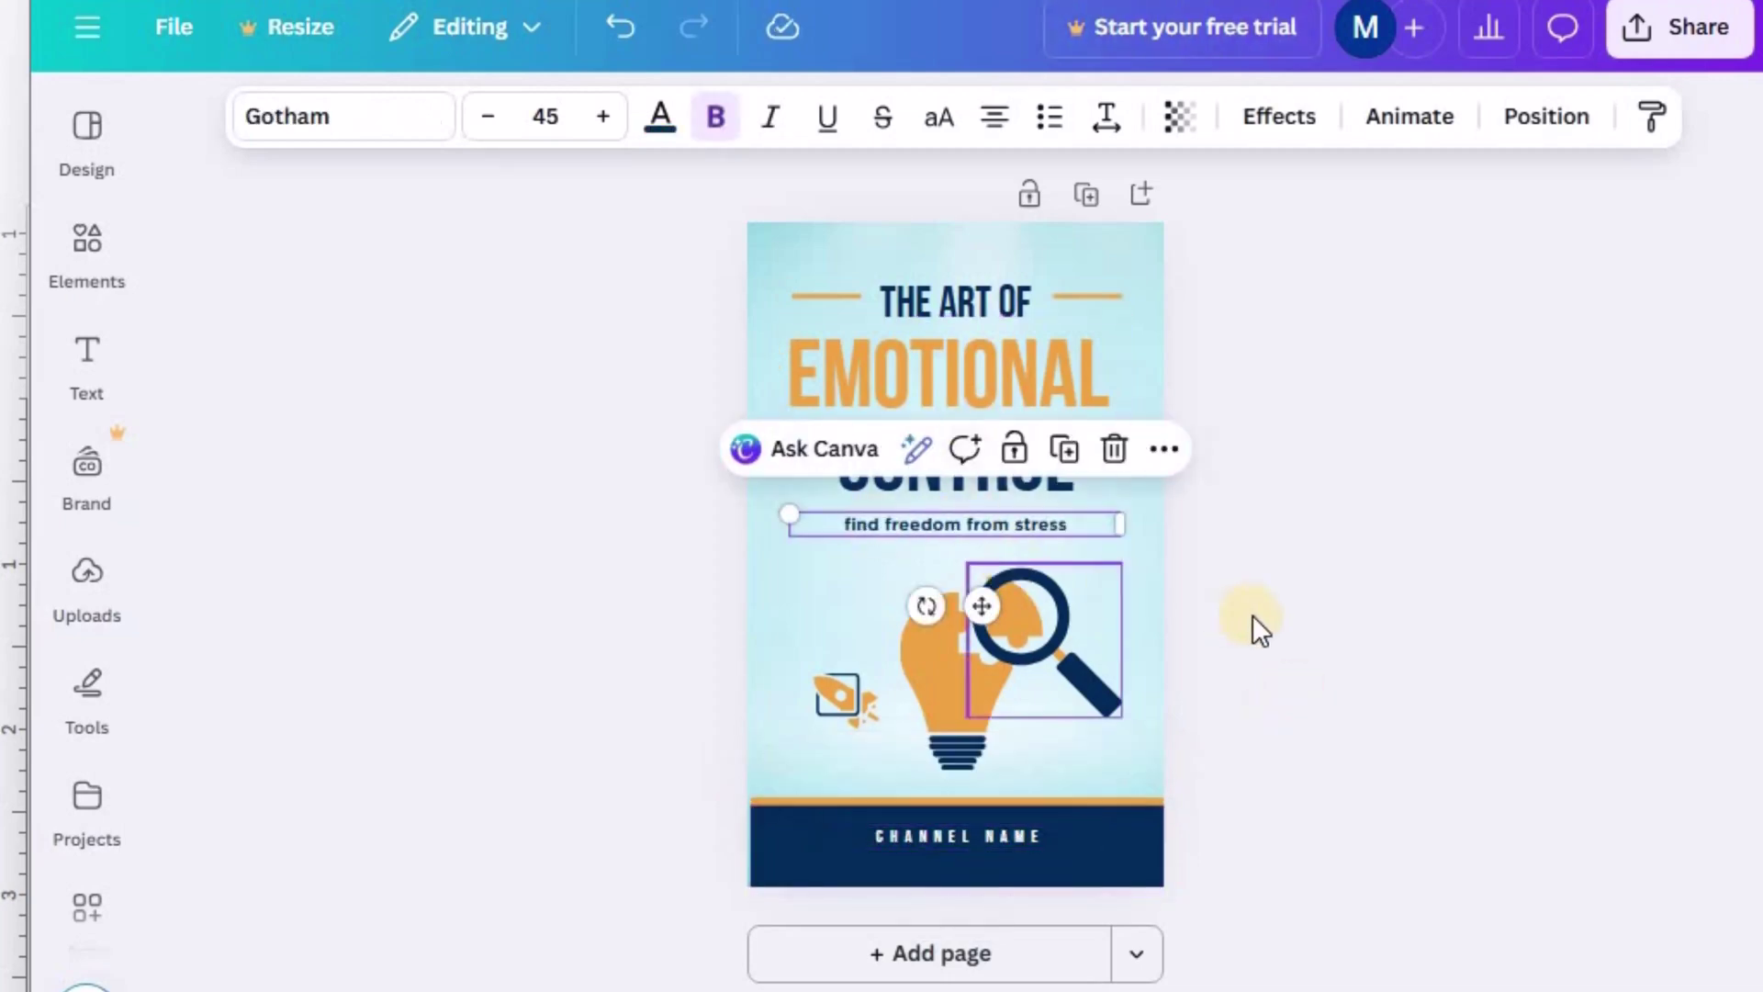
click(1252, 617)
Delete the rocket and bulb graphics and place the two-heads image on the cover
click(877, 693)
key(Delete)
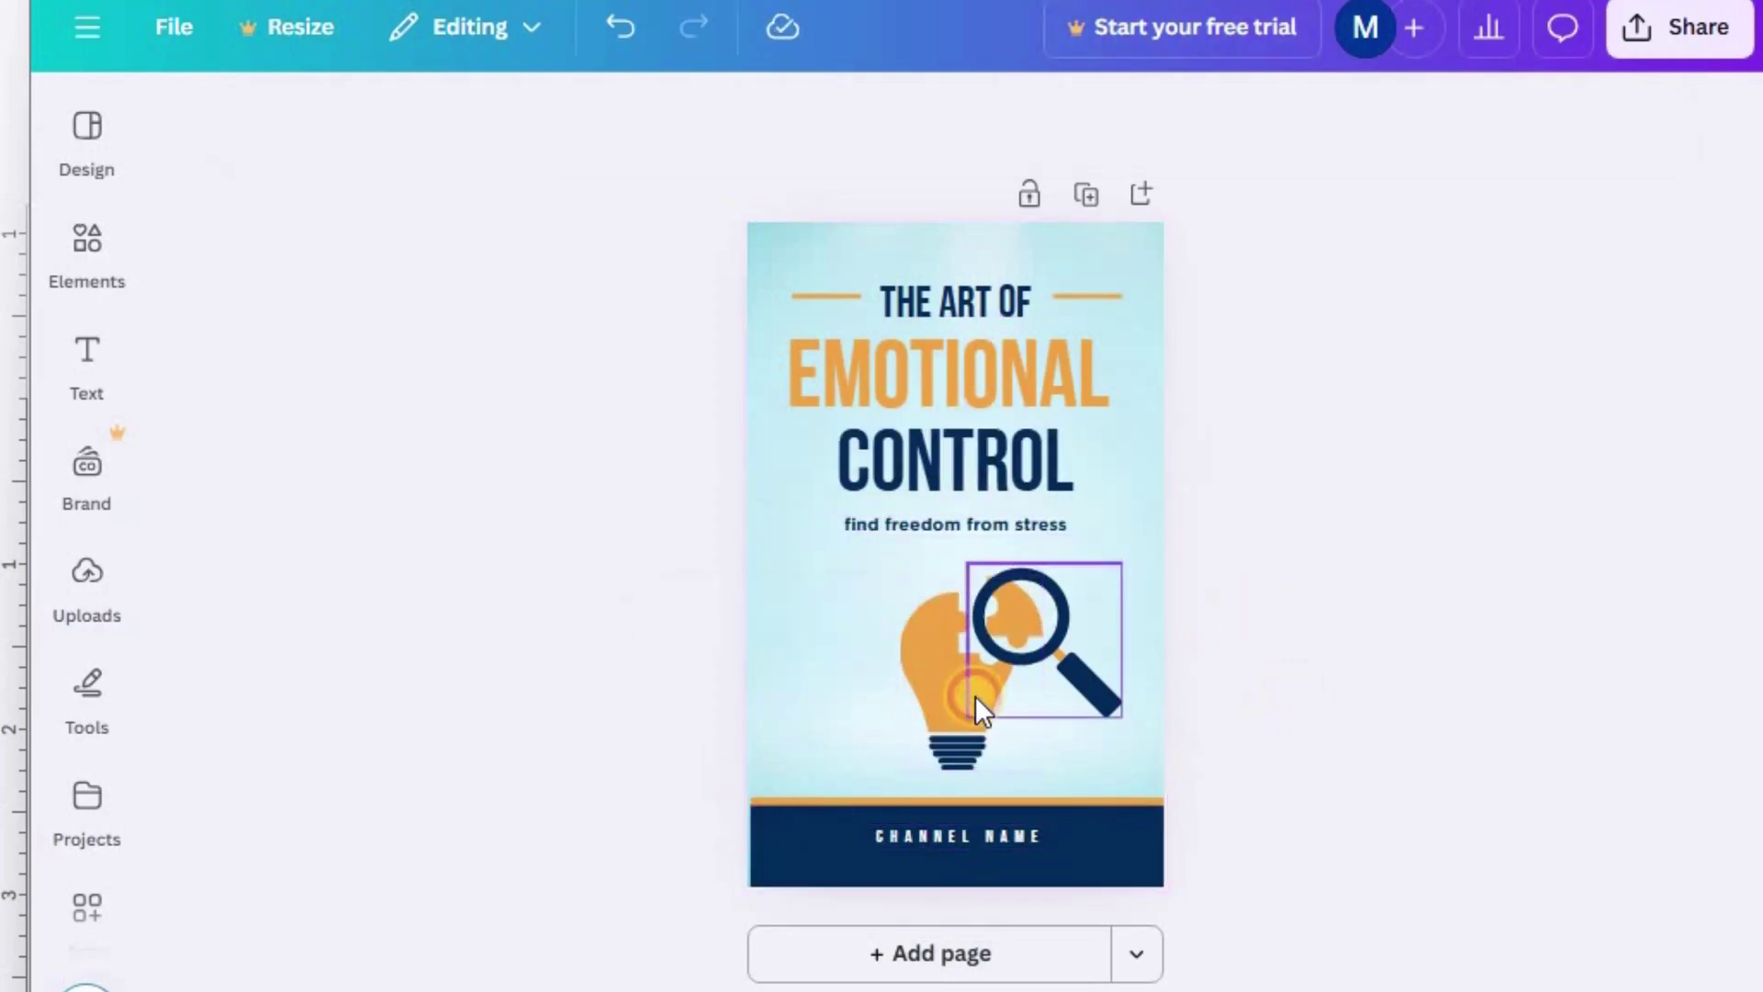
click(973, 696)
key(ctrl+v)
click(1448, 740)
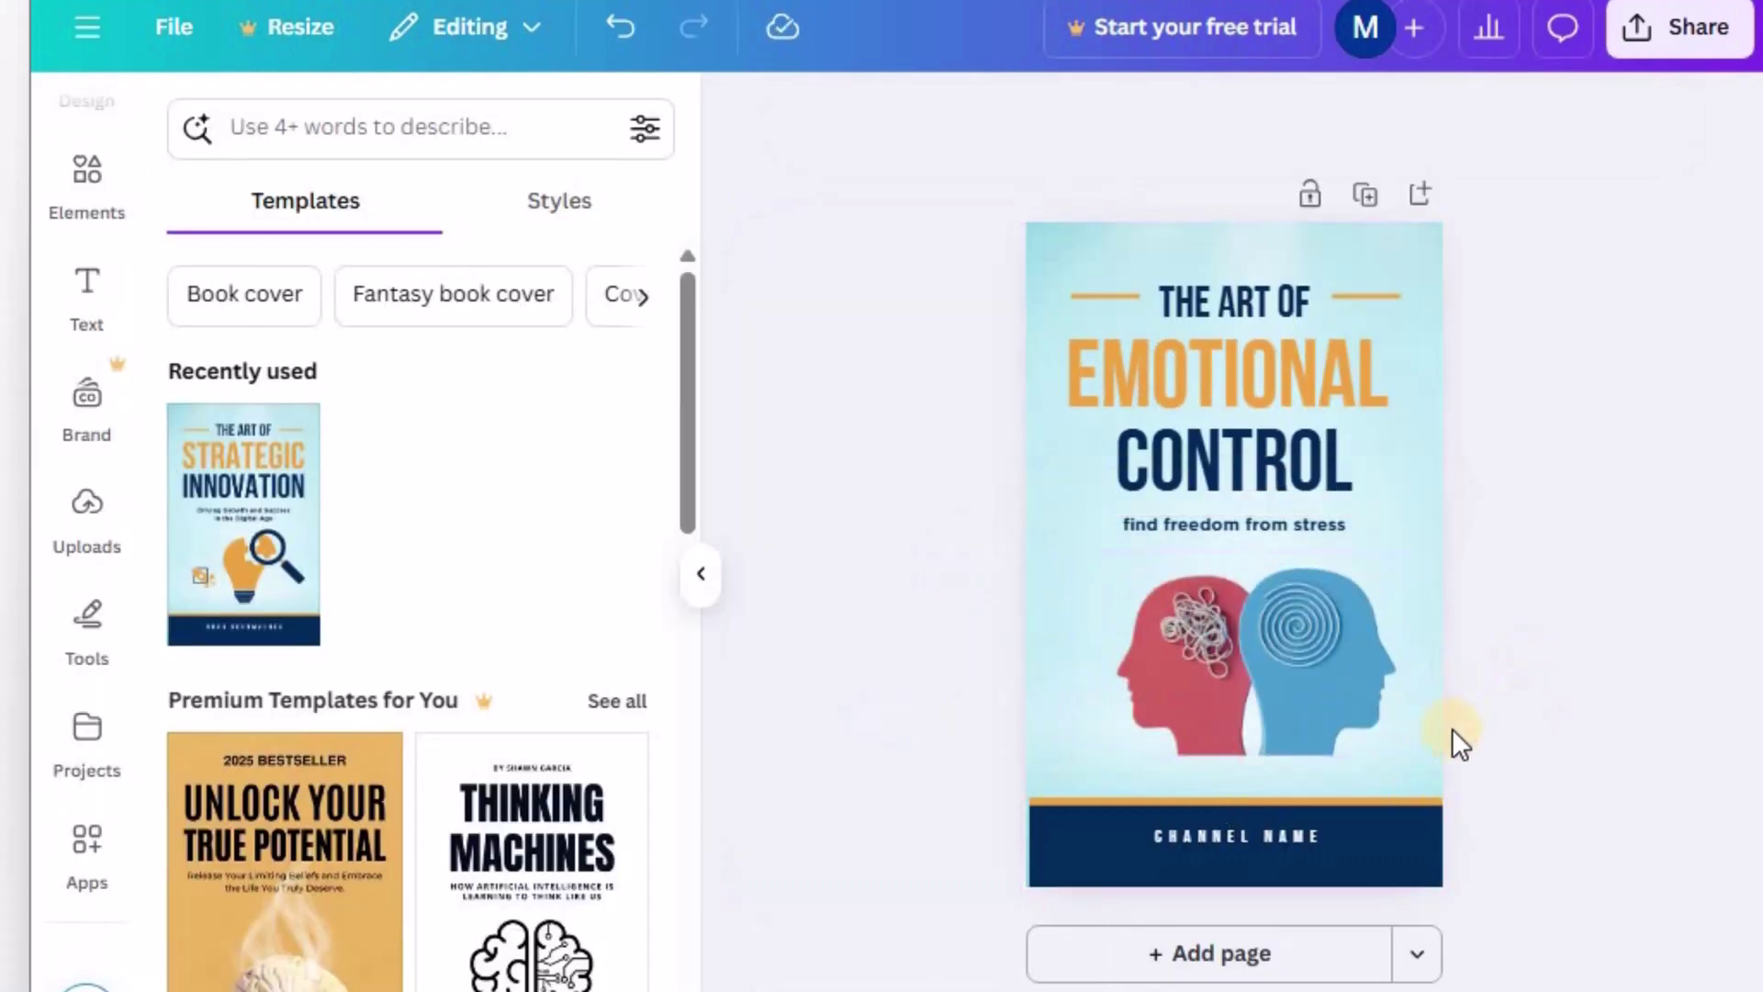
click(1332, 688)
click(1658, 116)
click(1553, 184)
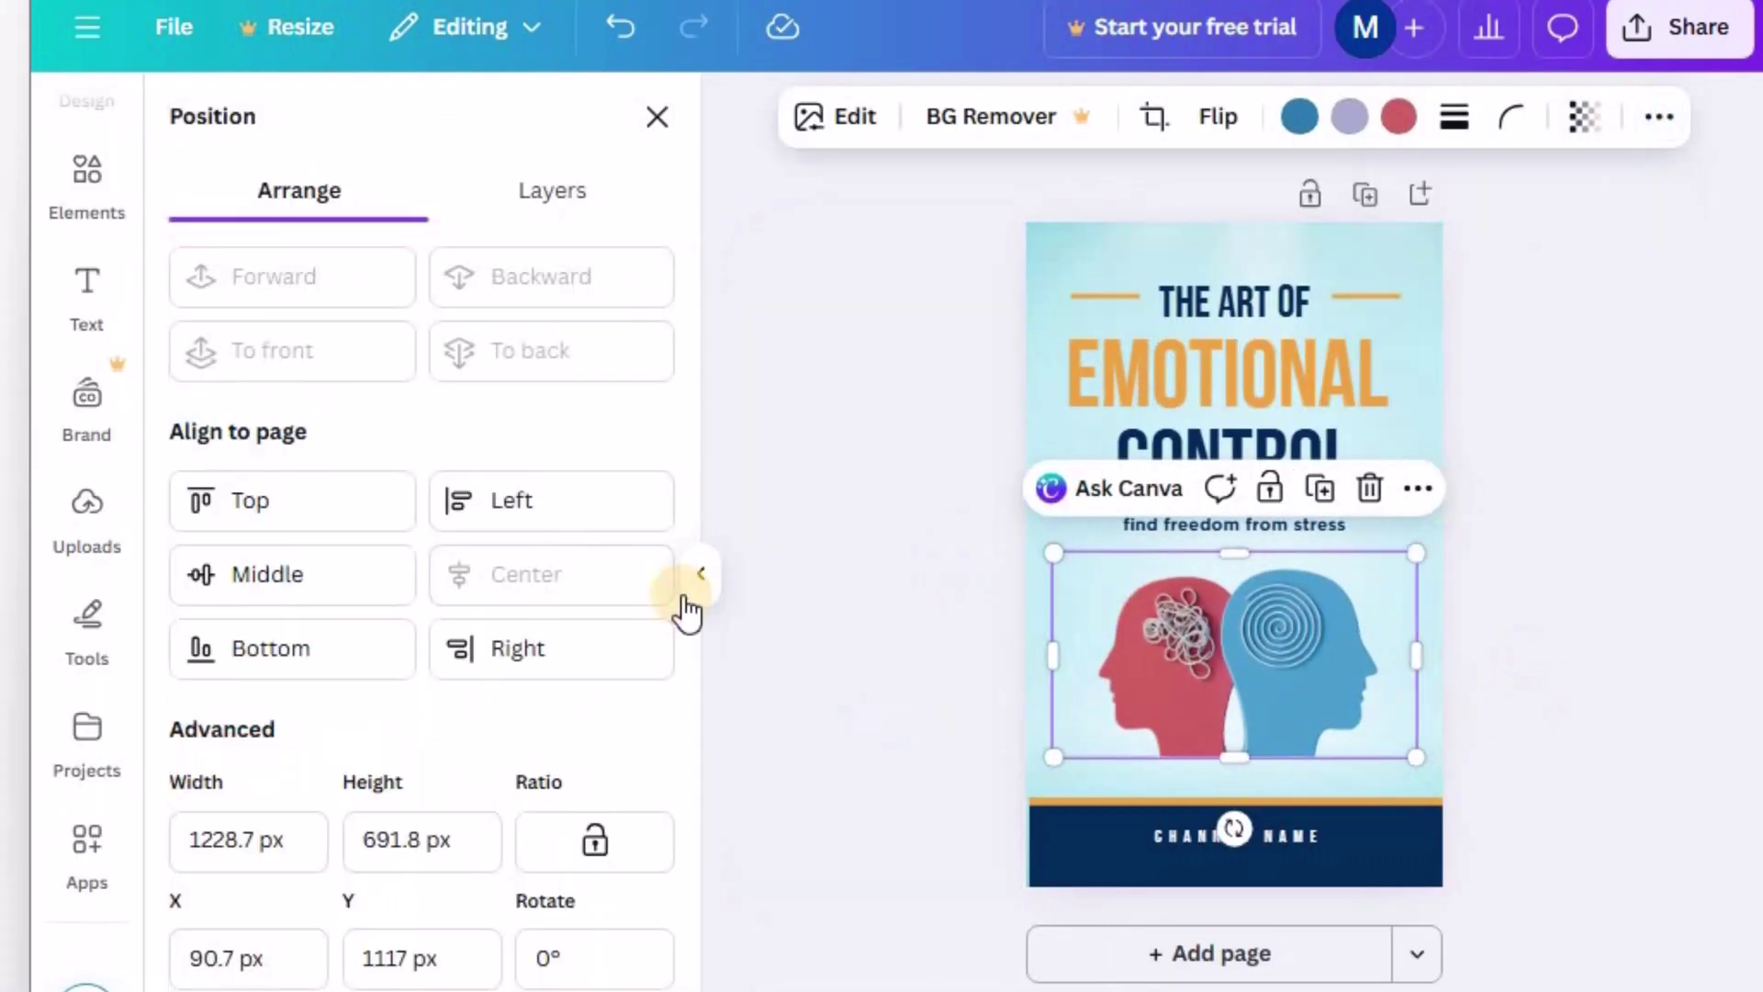
click(690, 577)
key(Escape)
Download the finished book cover as a PNG
click(1663, 51)
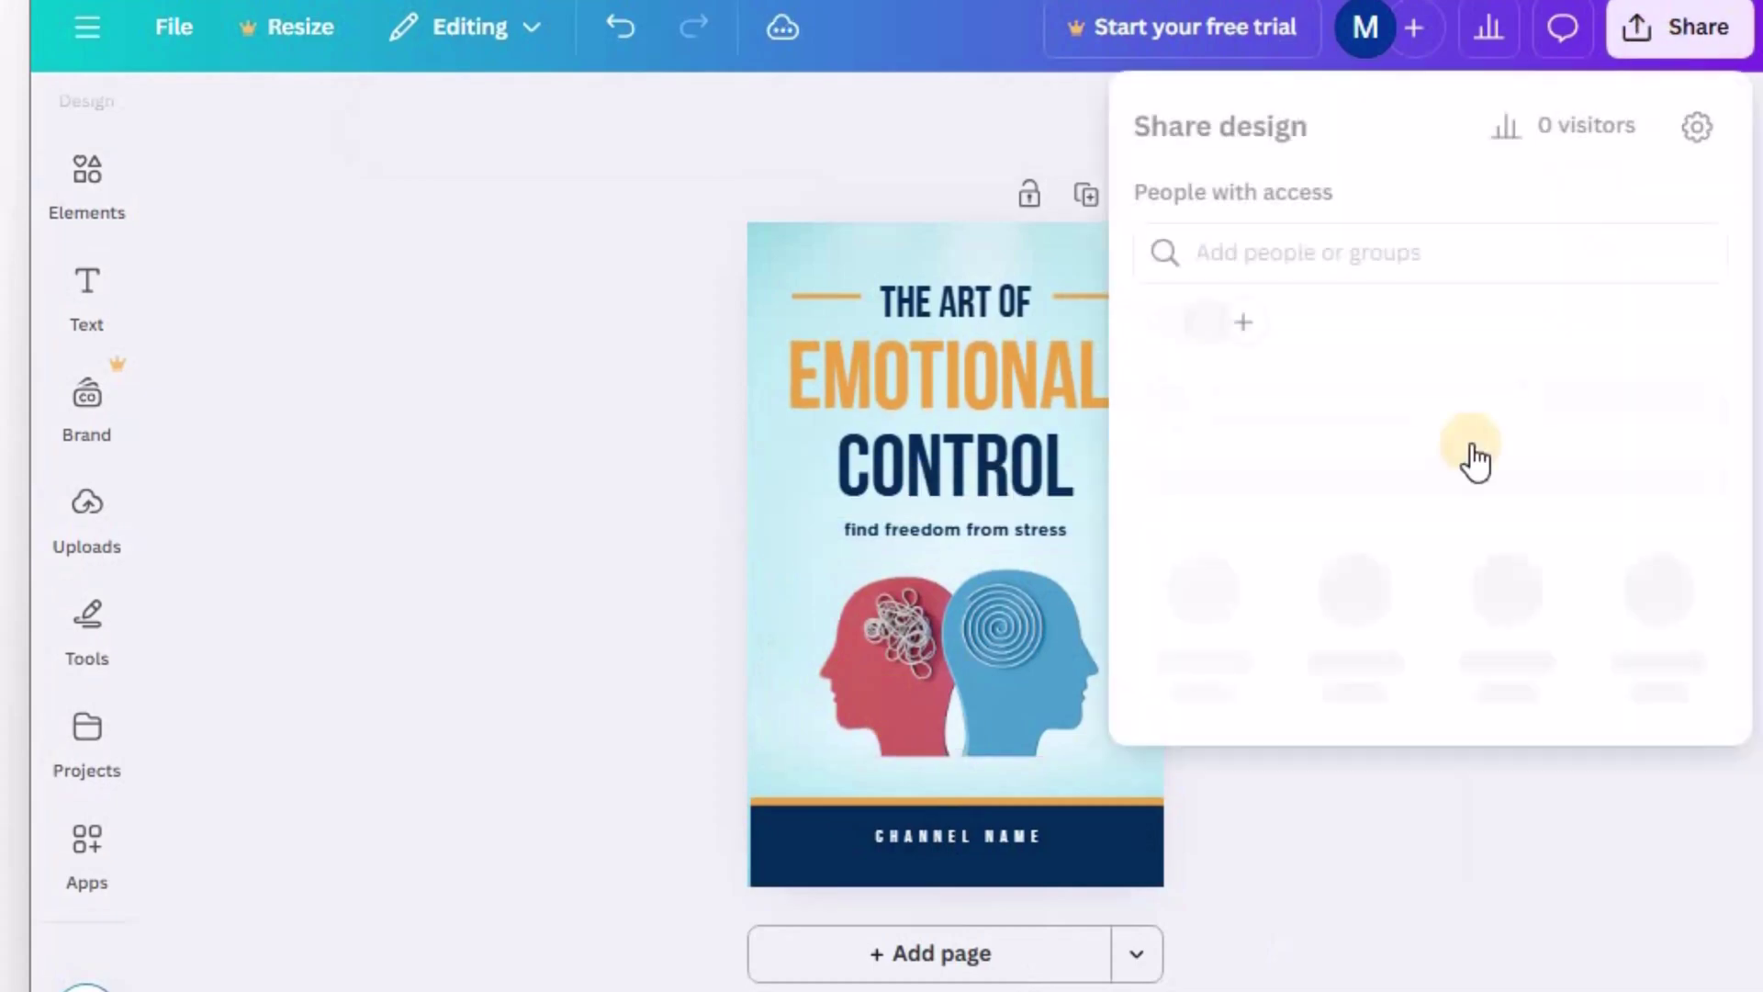
click(1204, 701)
click(1431, 240)
click(1279, 433)
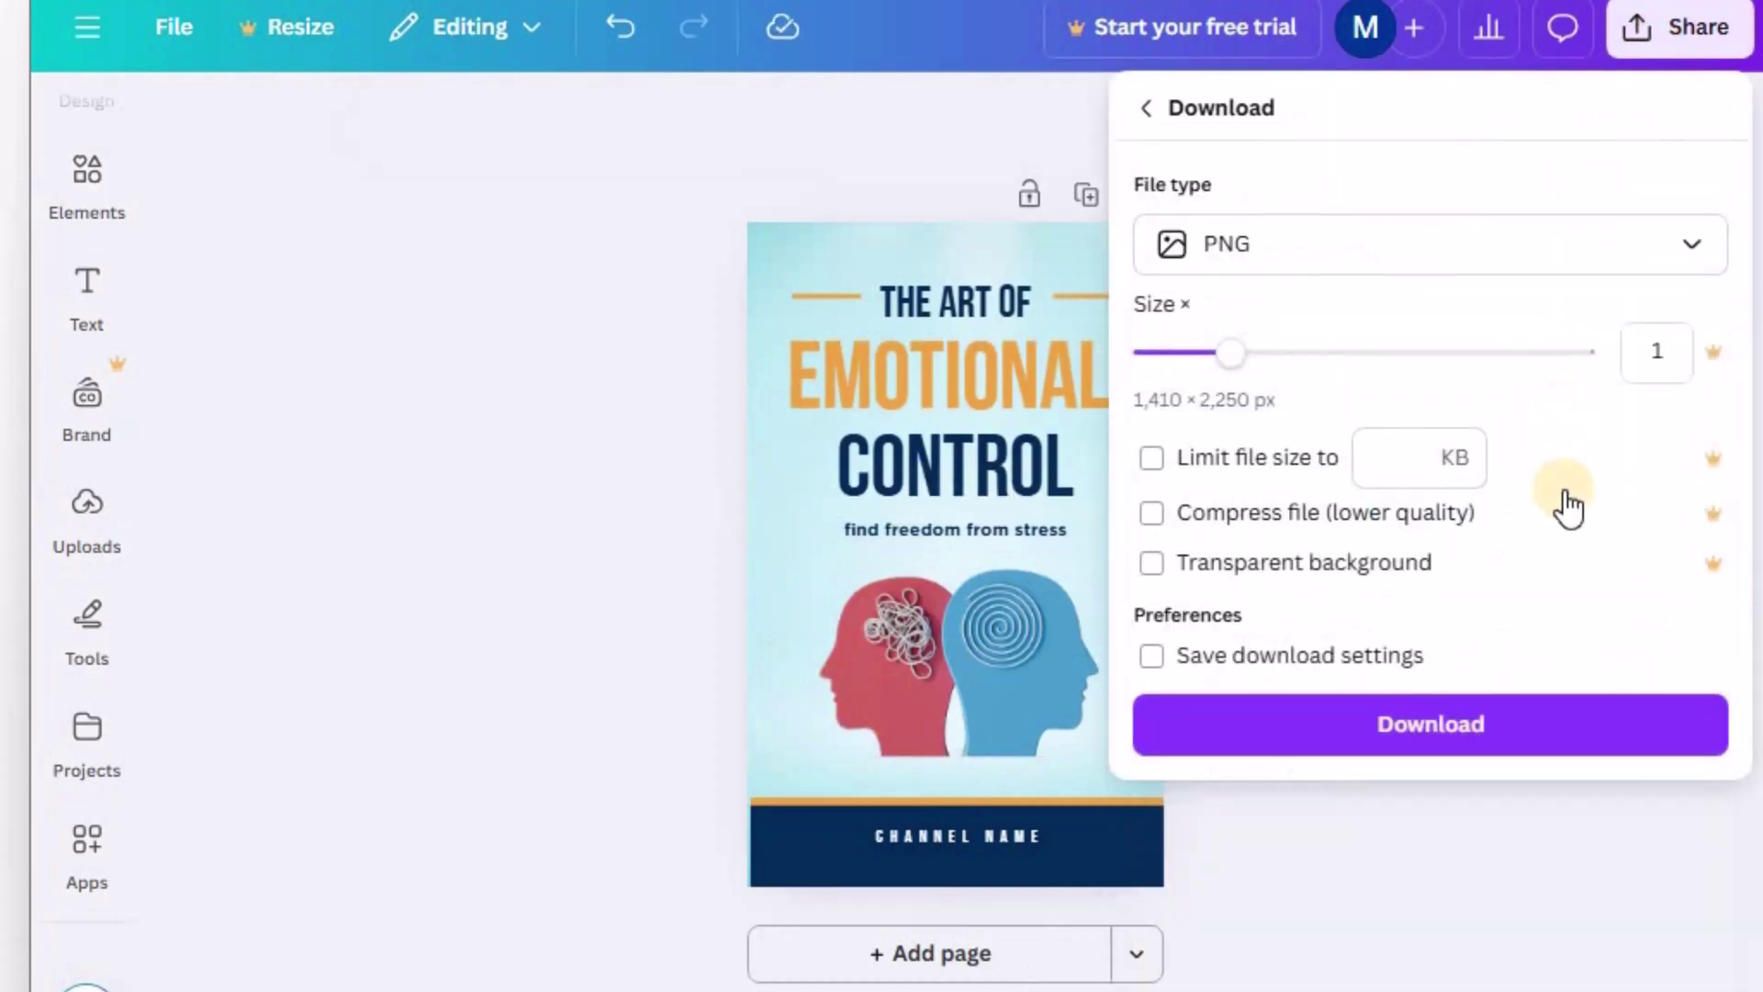
click(1460, 725)
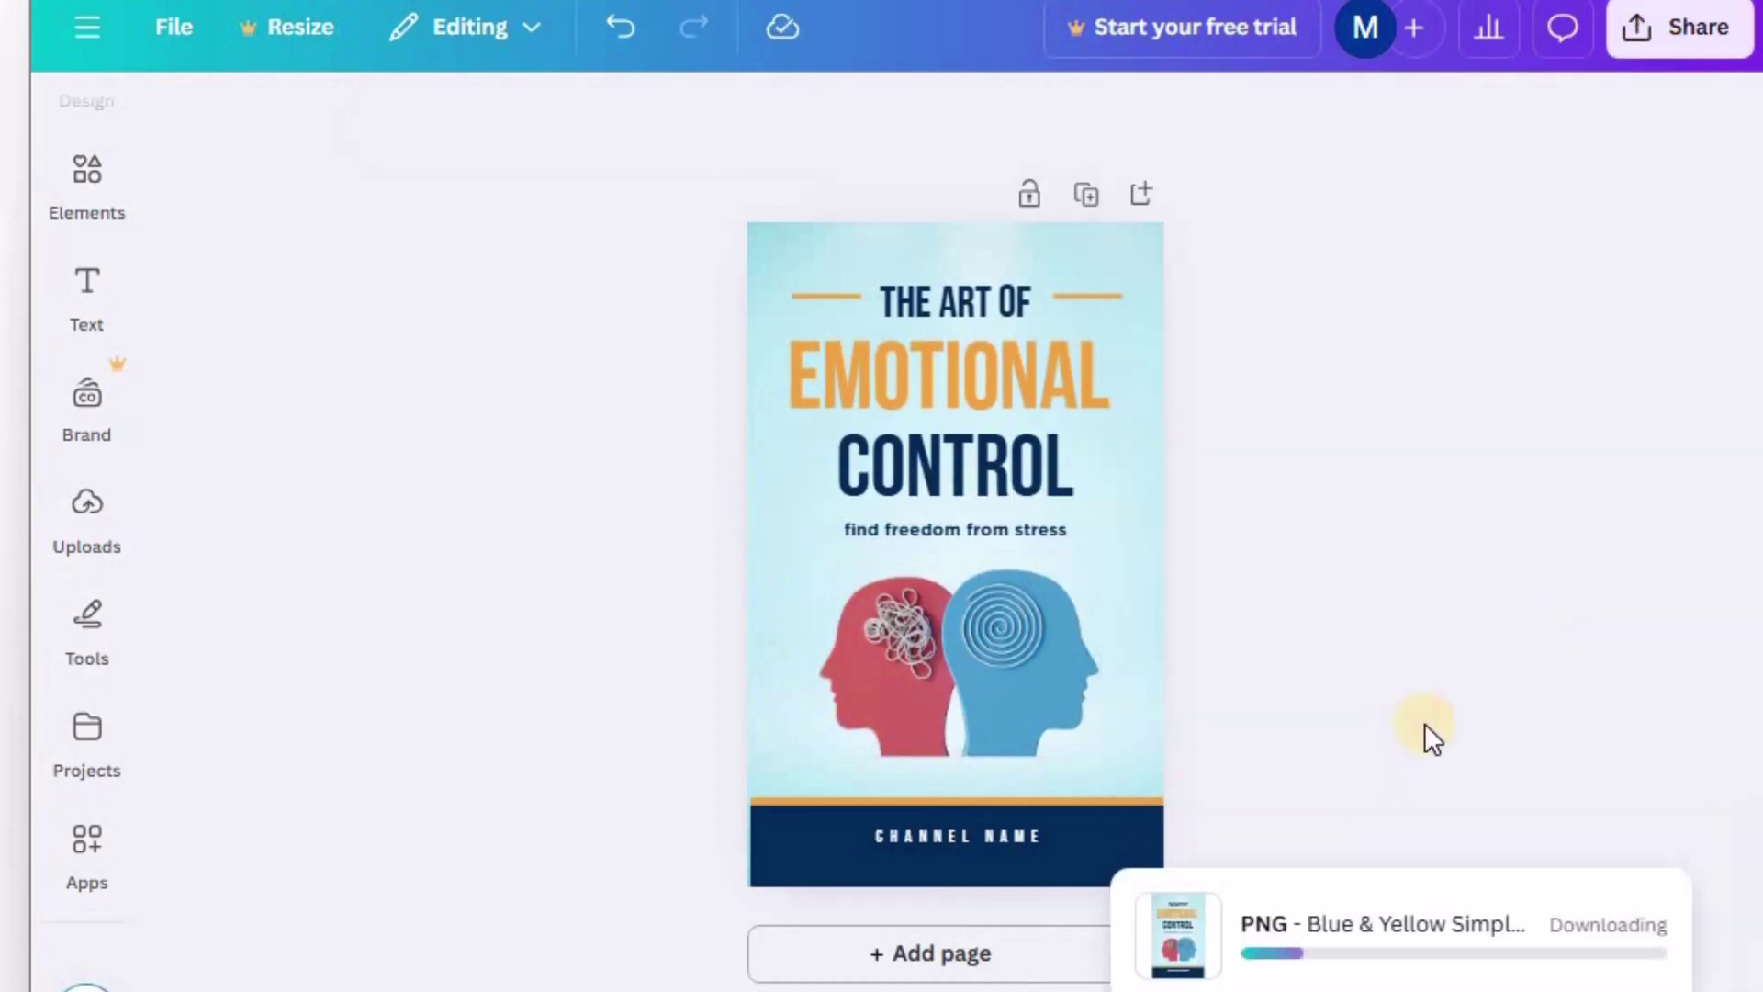
click(1528, 547)
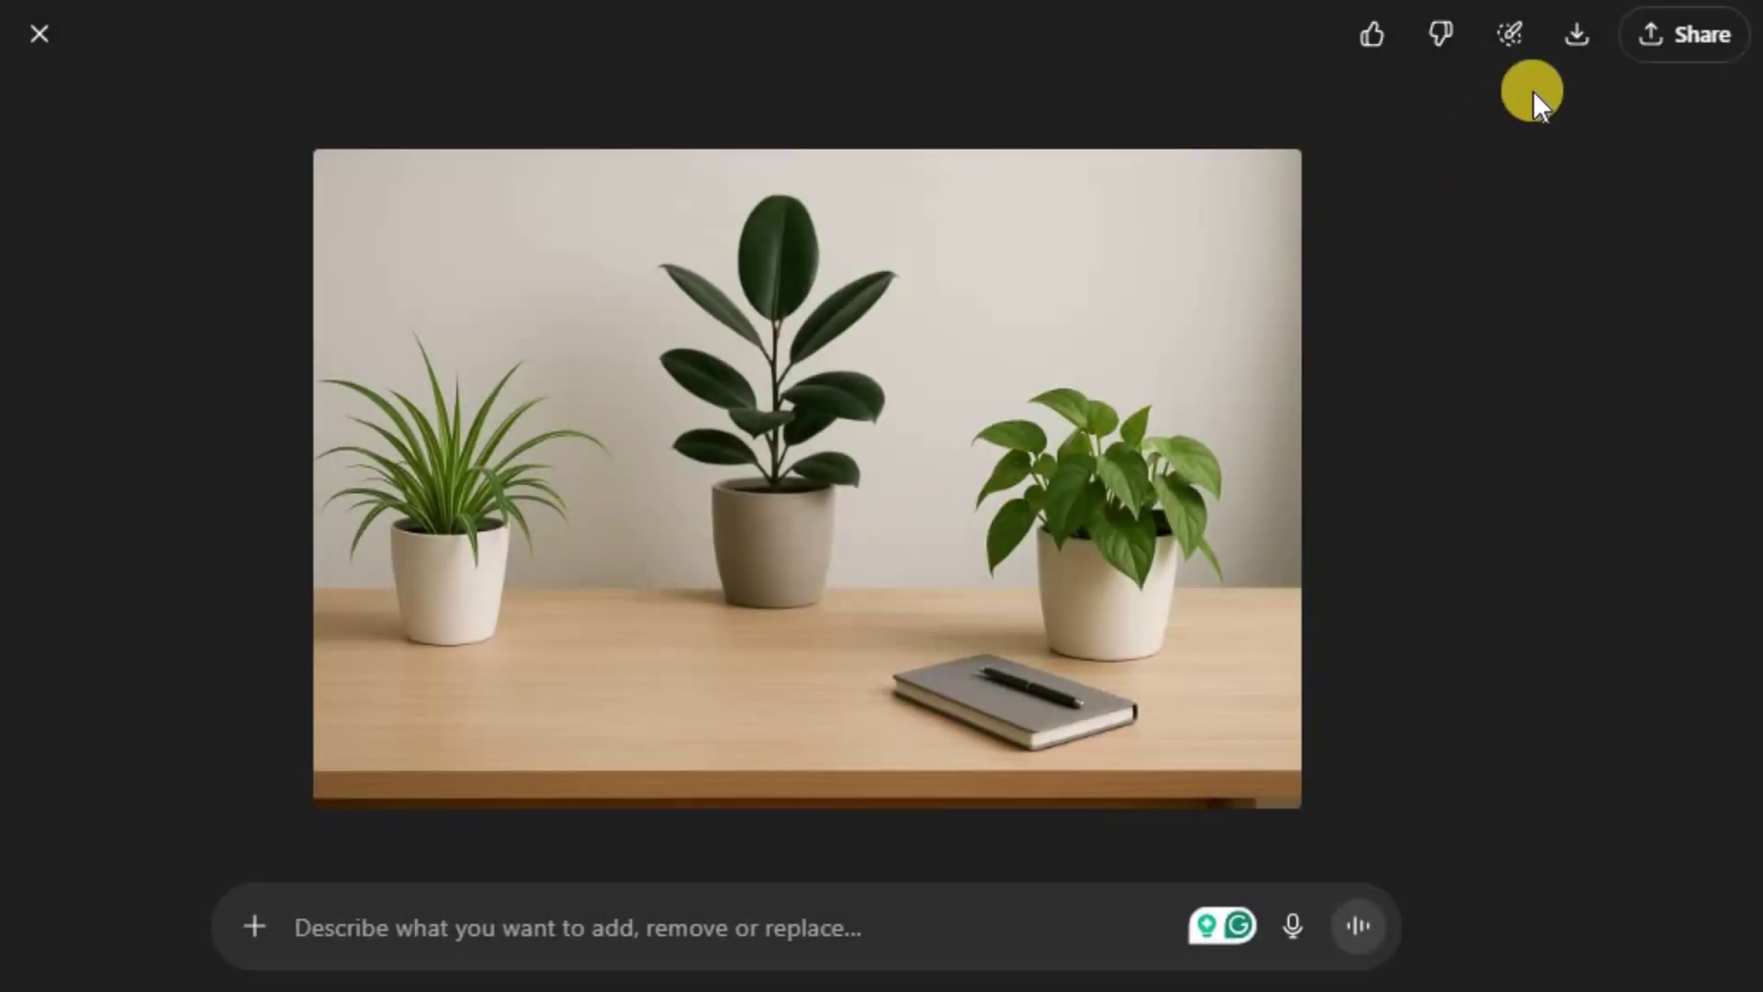
Save the office-table image as a 2.0 MB PNG and start a blank YouTube Thumbnail design
click(1575, 35)
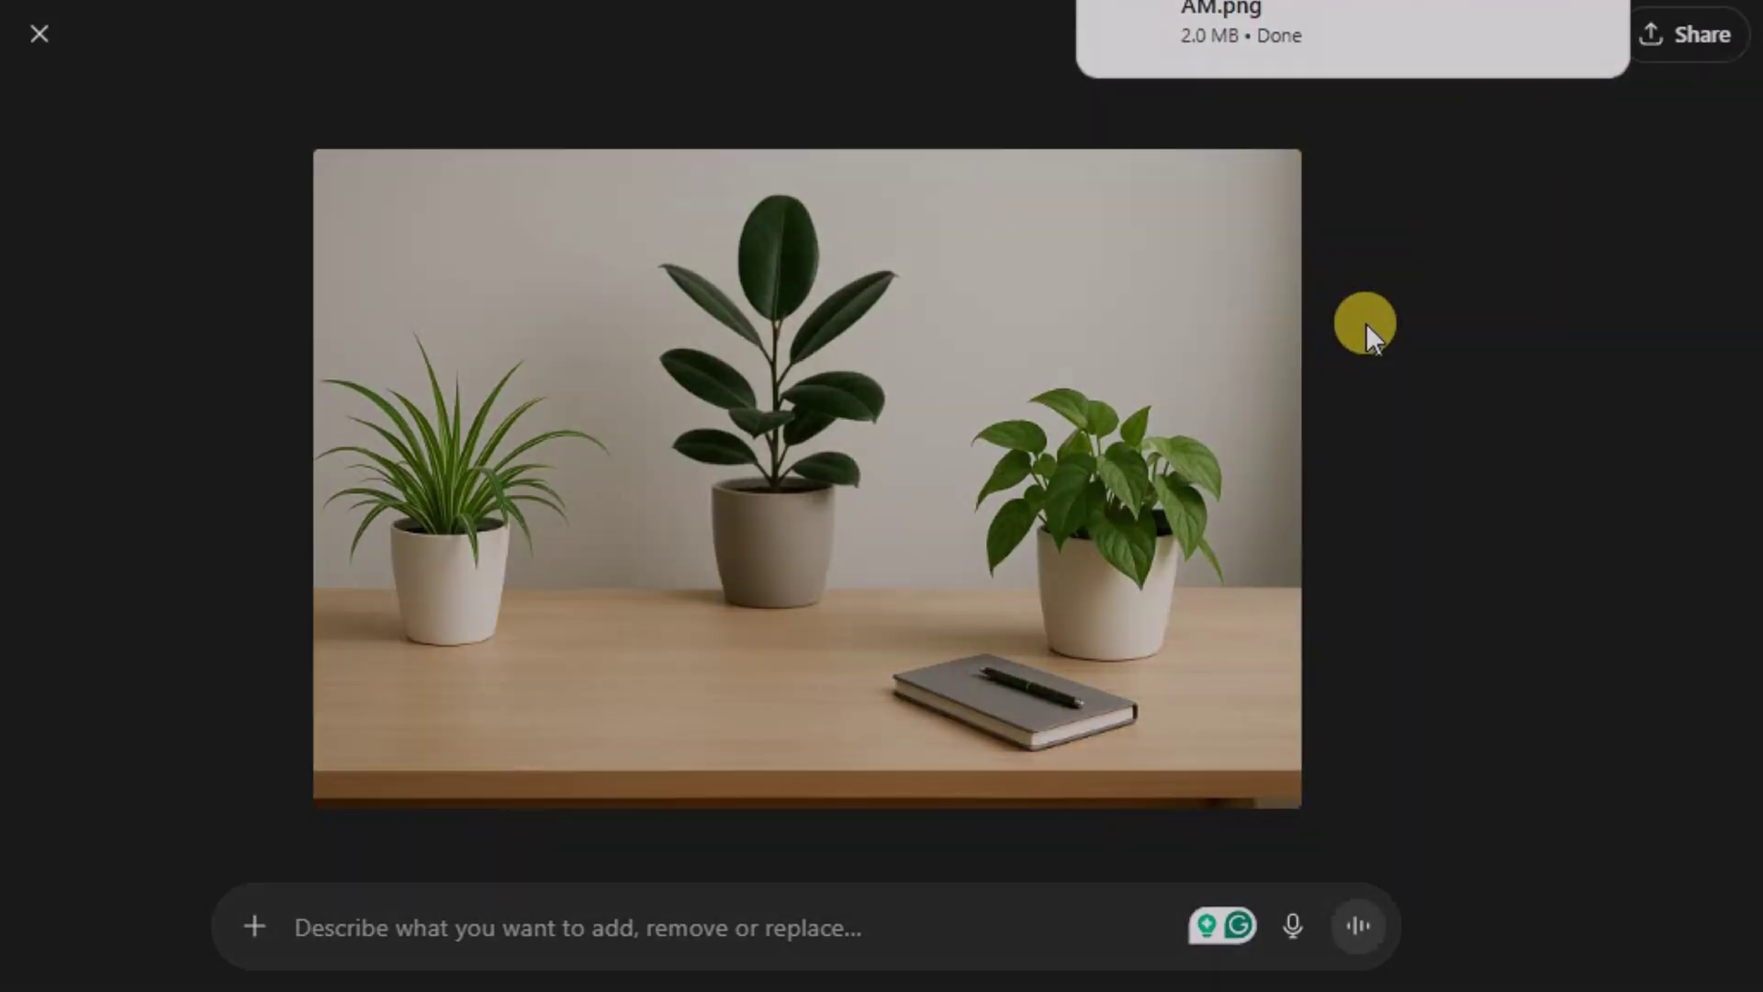
click(465, 613)
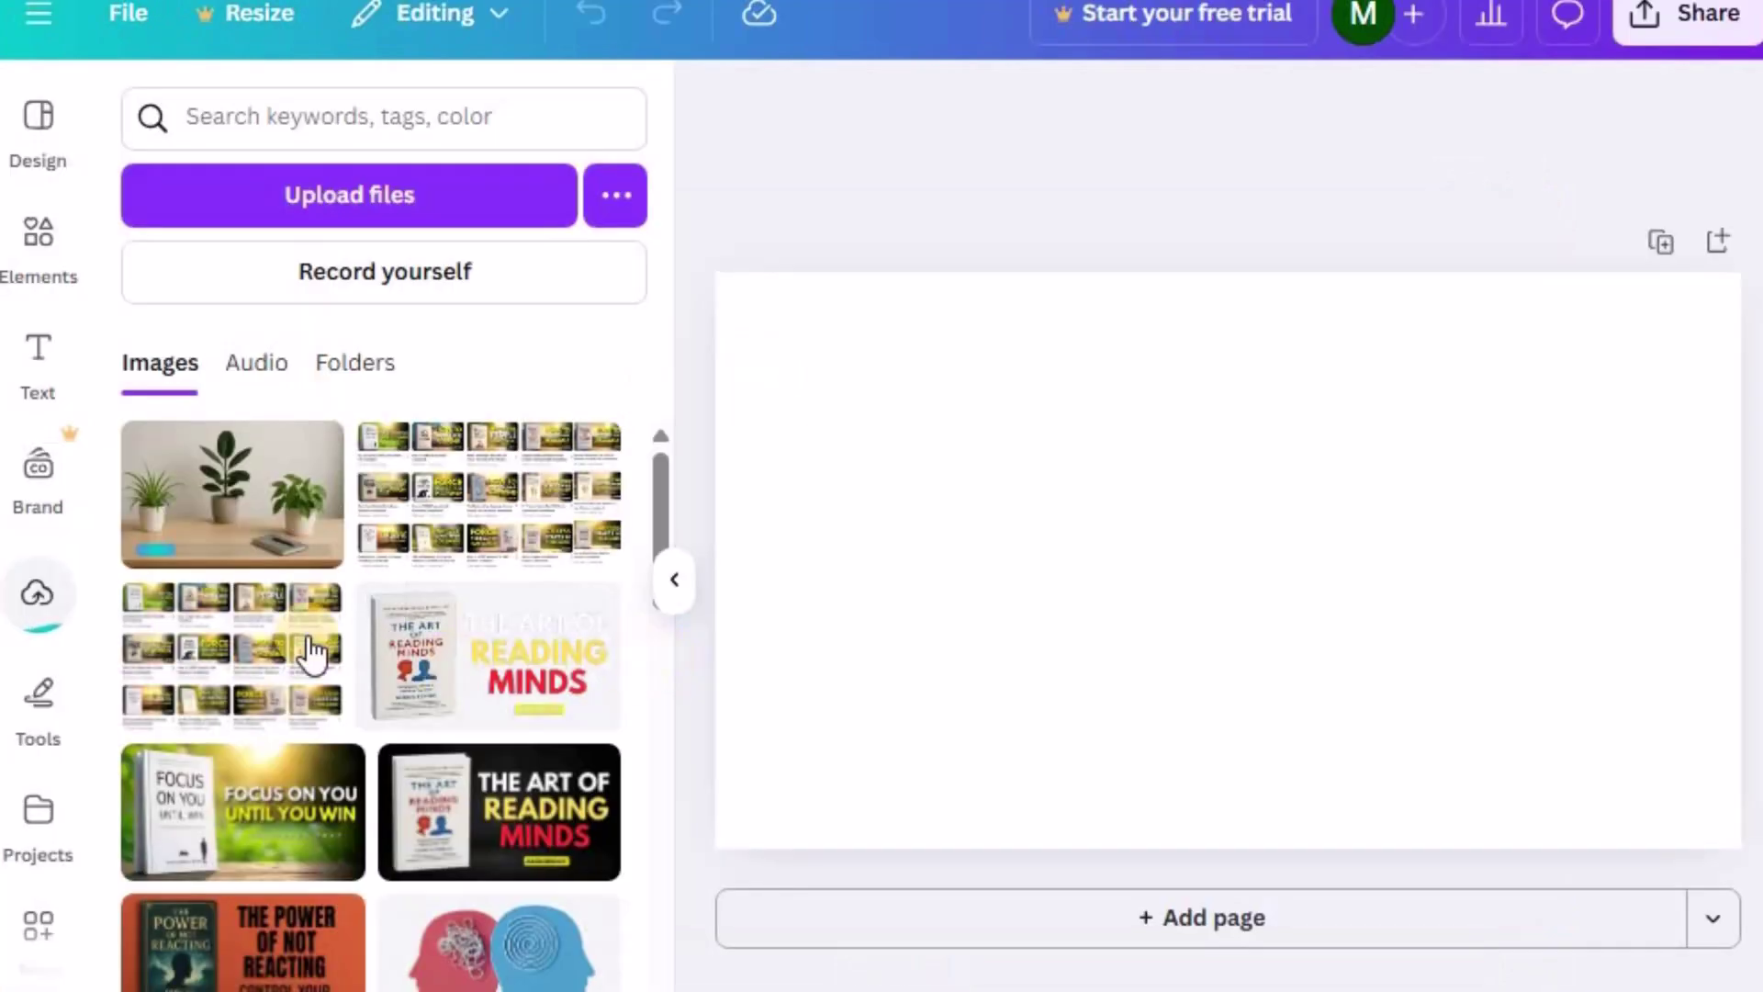
Add the uploaded plant image to the 1,280 × 720 page and set it as the background
click(204, 506)
click(673, 582)
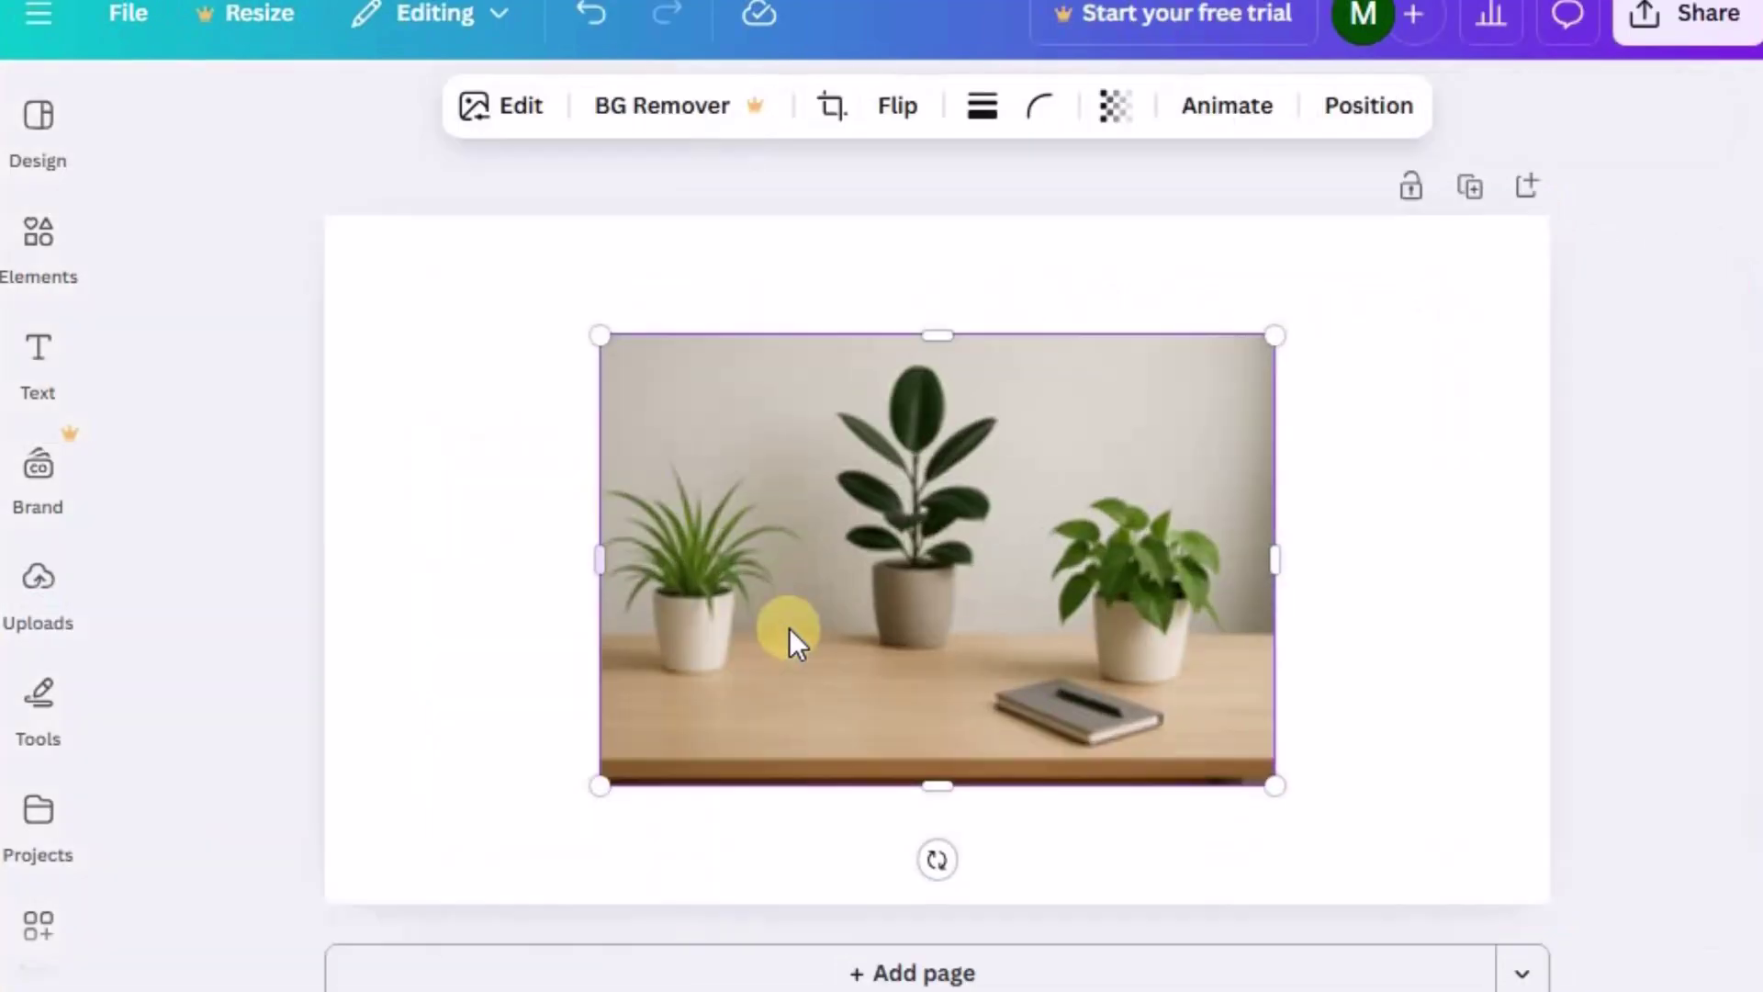
right_click(971, 503)
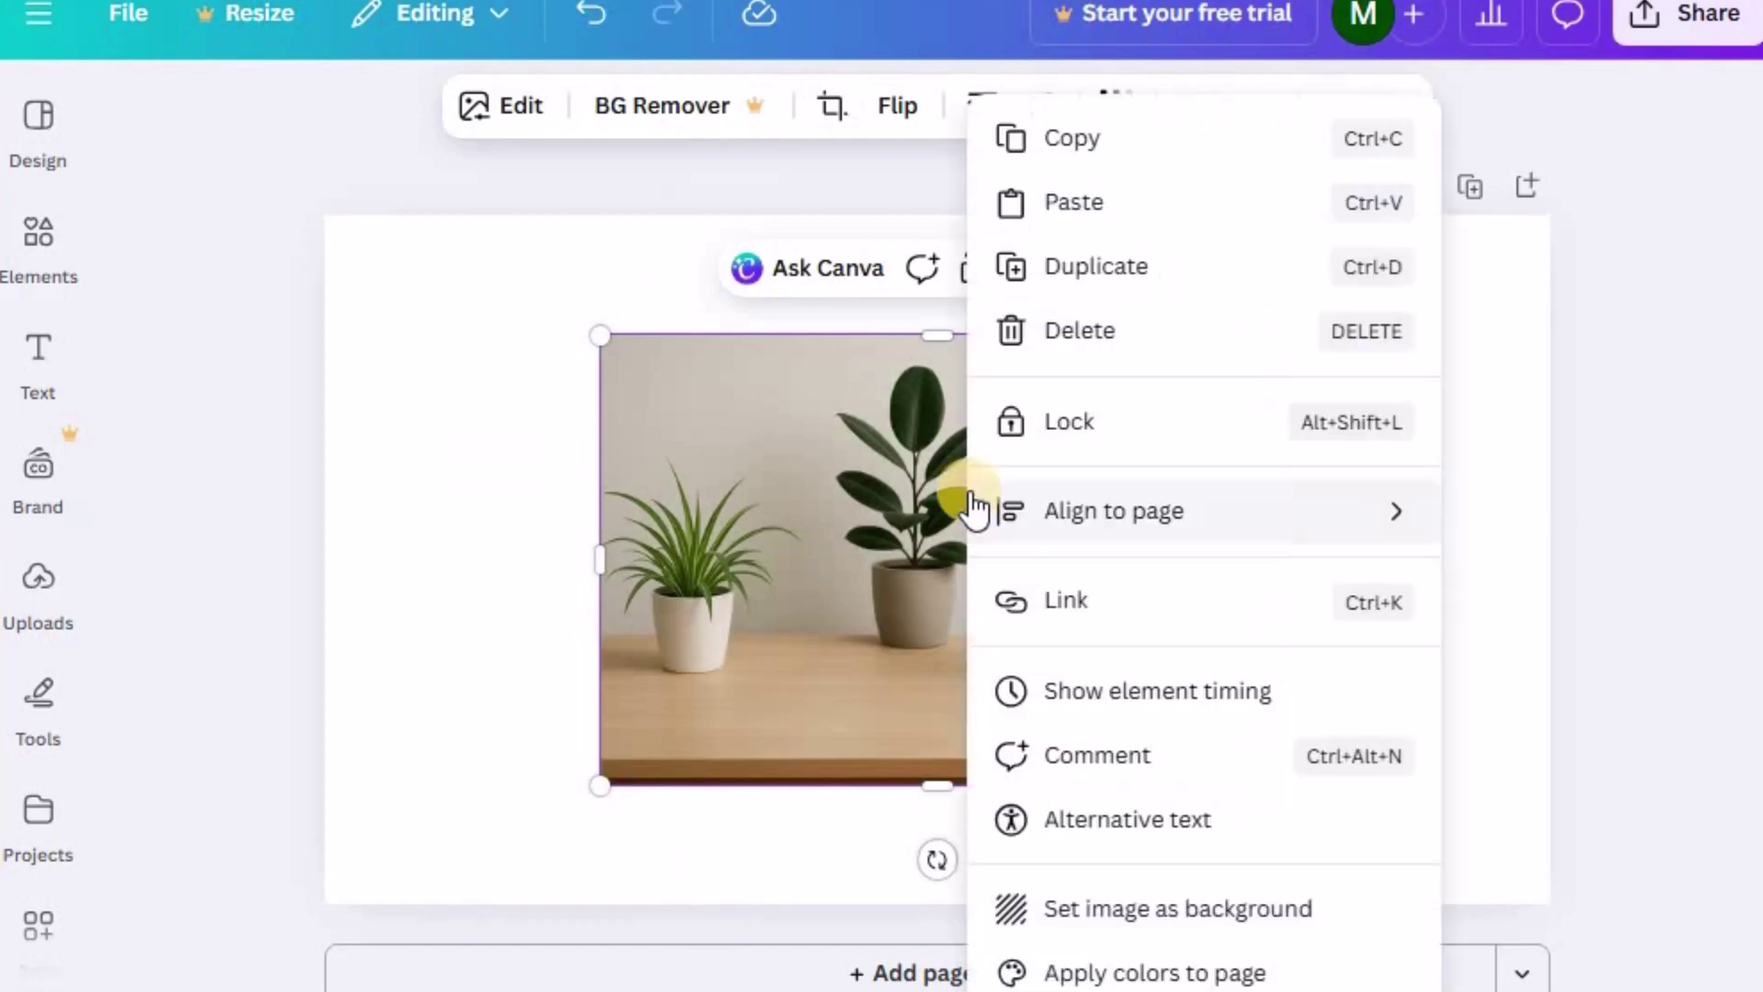
click(1134, 929)
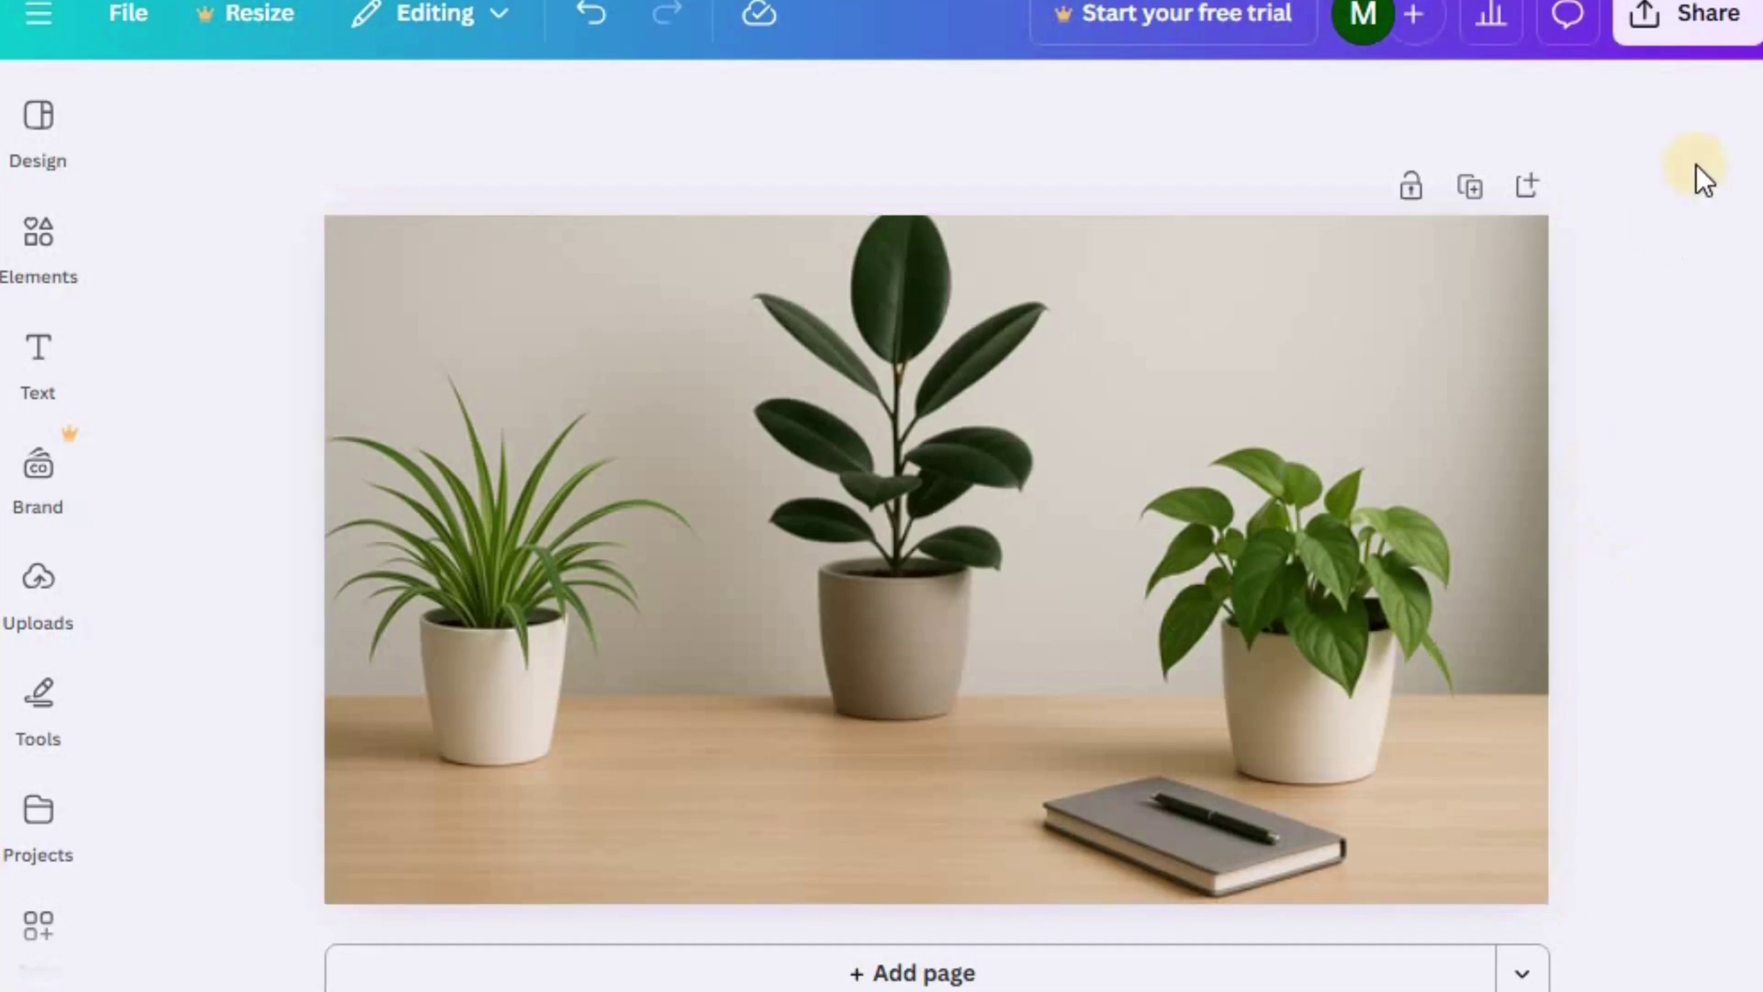
Download the plant-background thumbnail design as a PNG
click(1703, 17)
click(1194, 685)
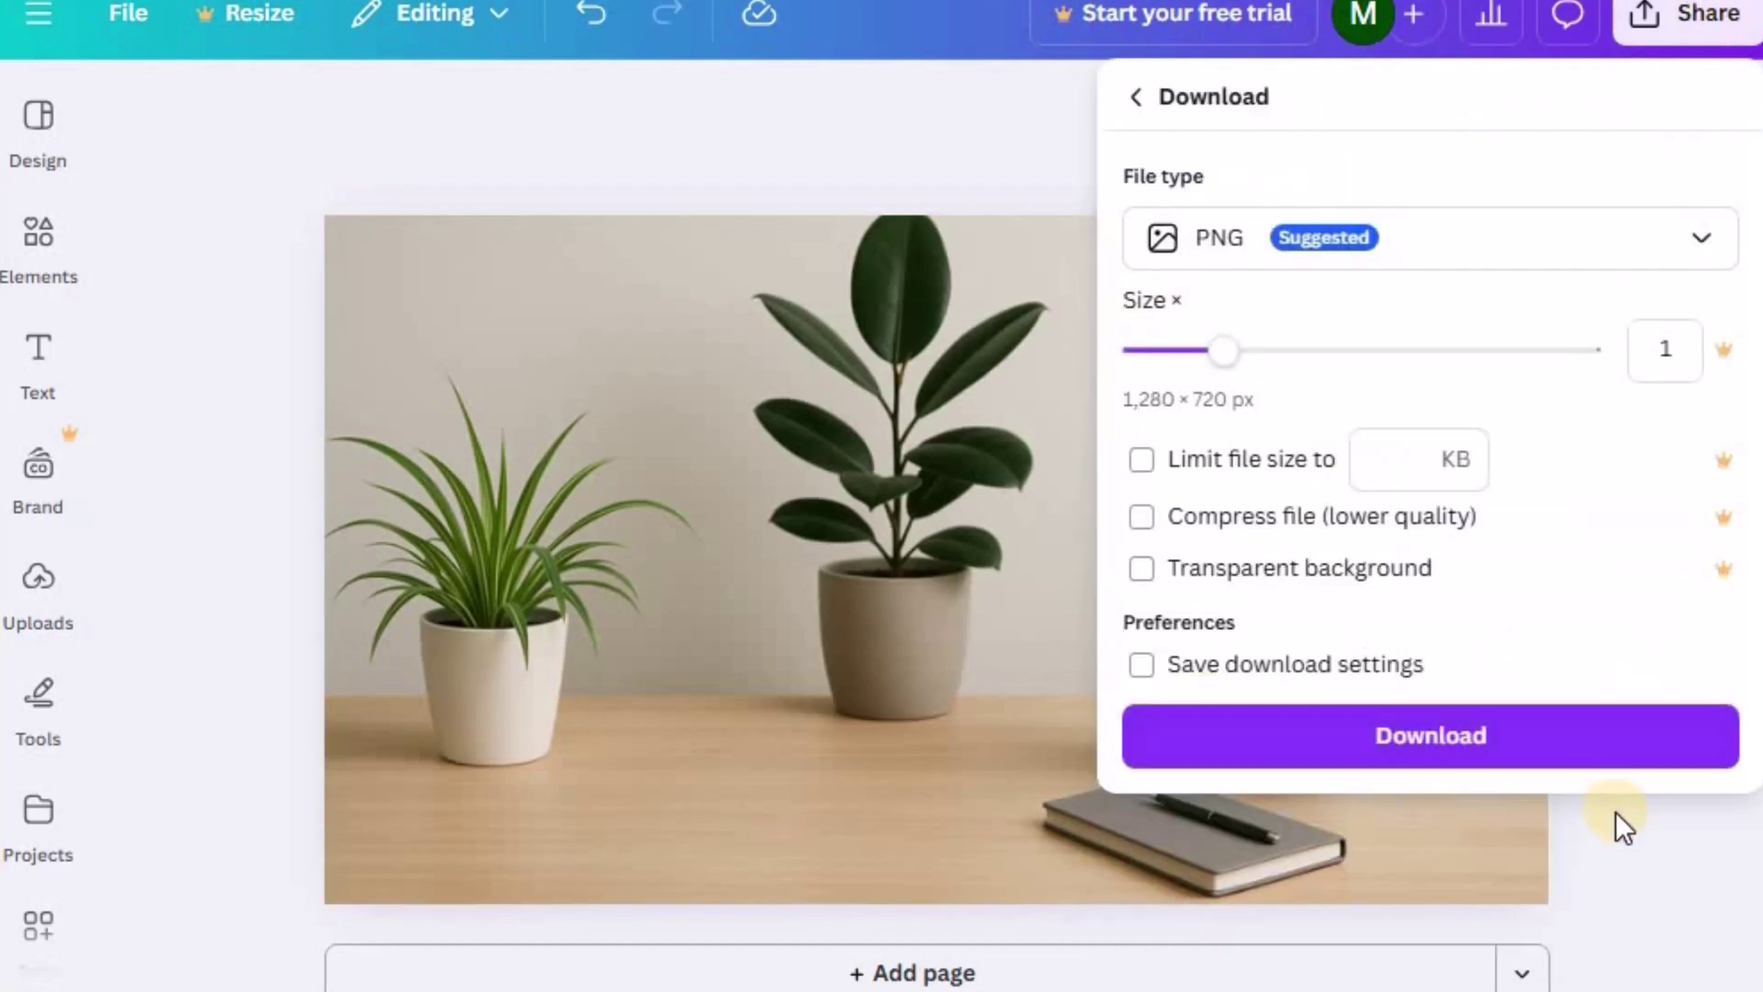
click(1534, 748)
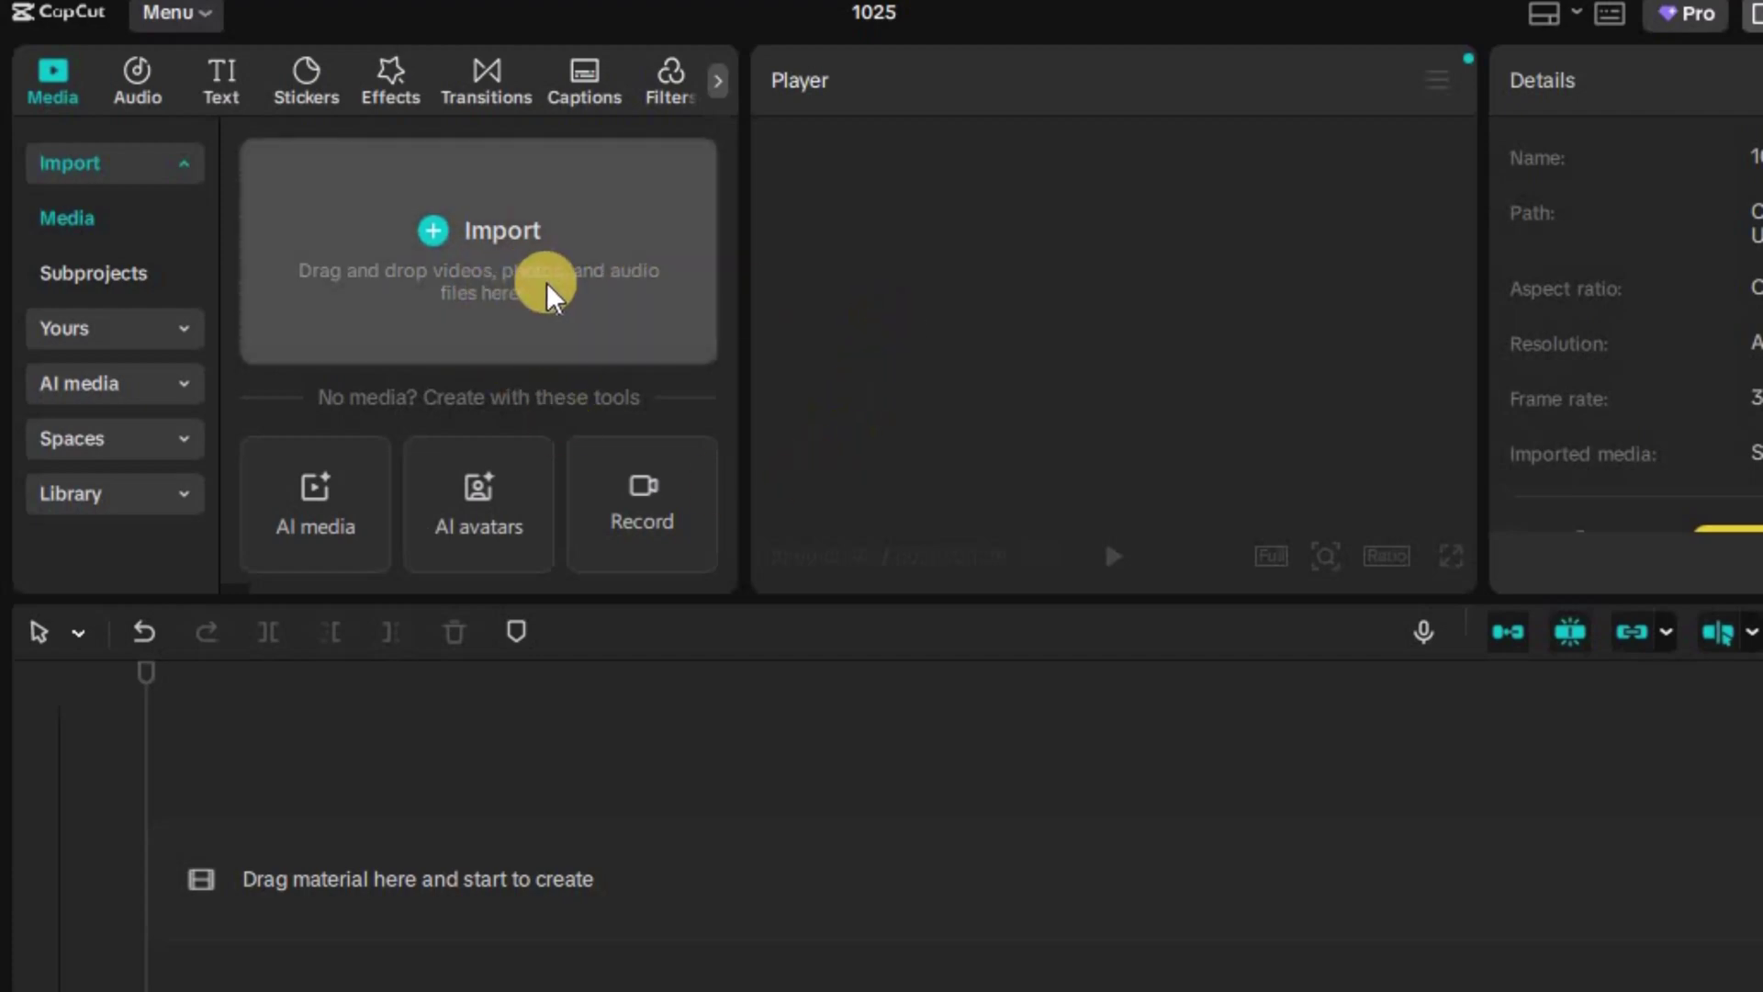
Import Audio 1–3, the book cover and the plant background image into project 1025
click(488, 260)
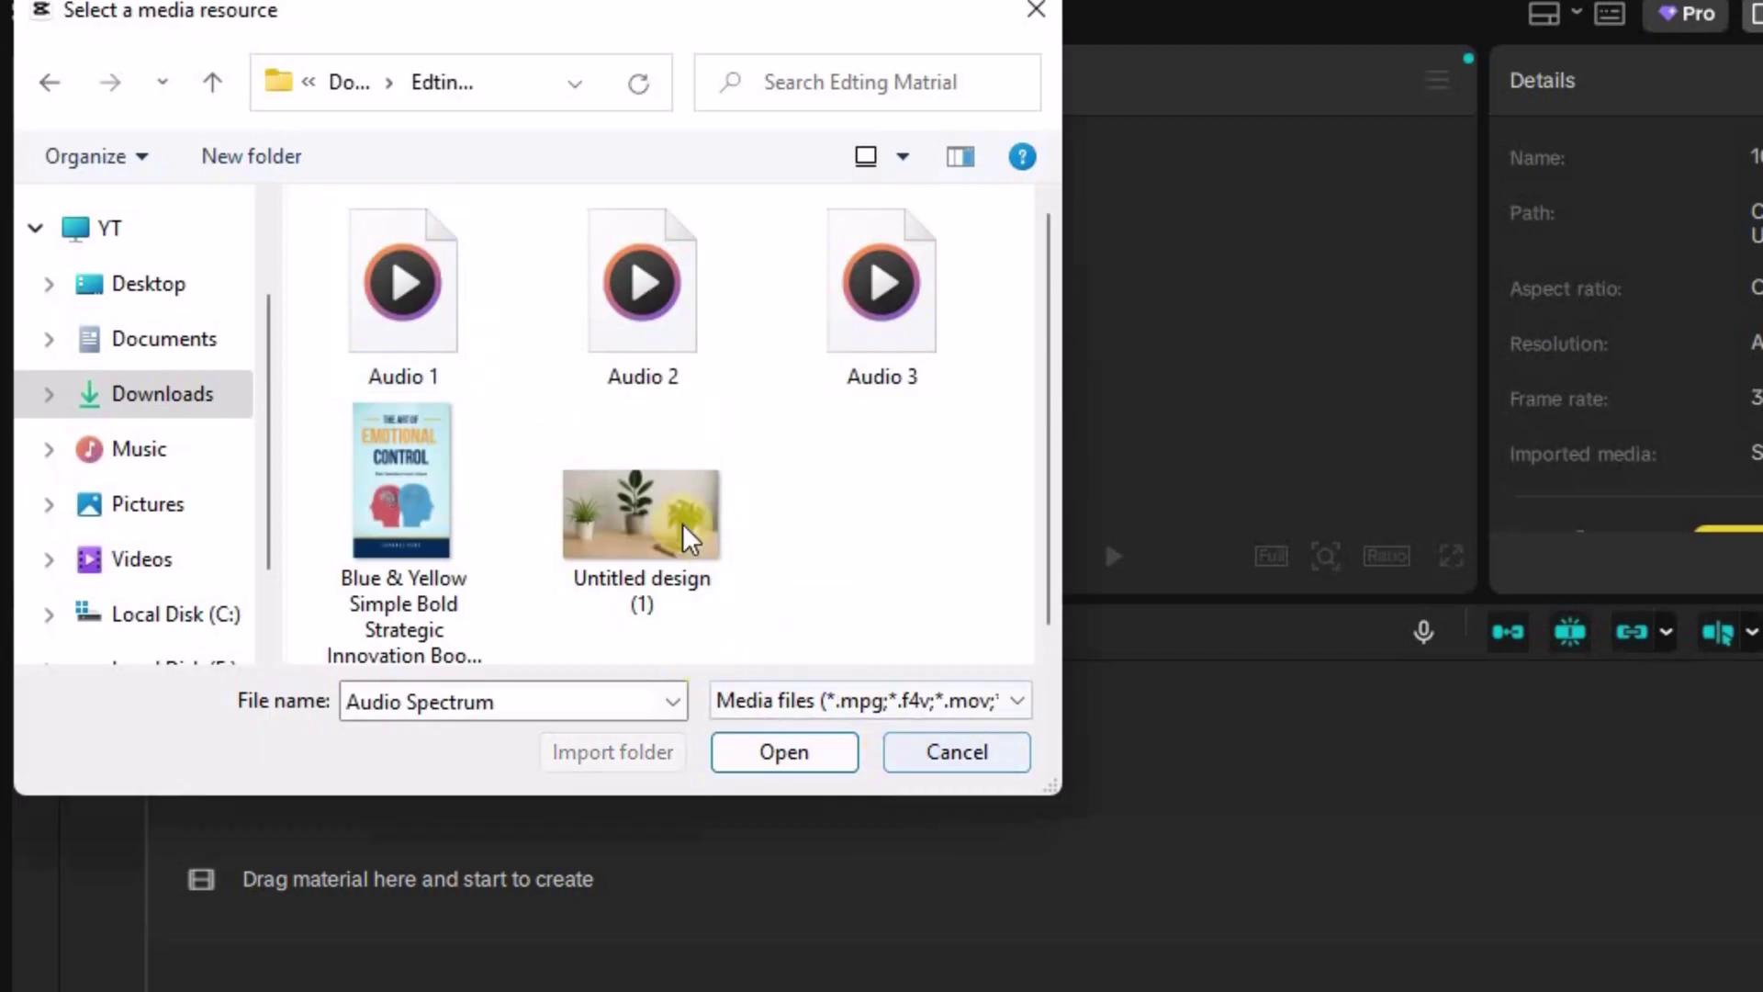
click(444, 350)
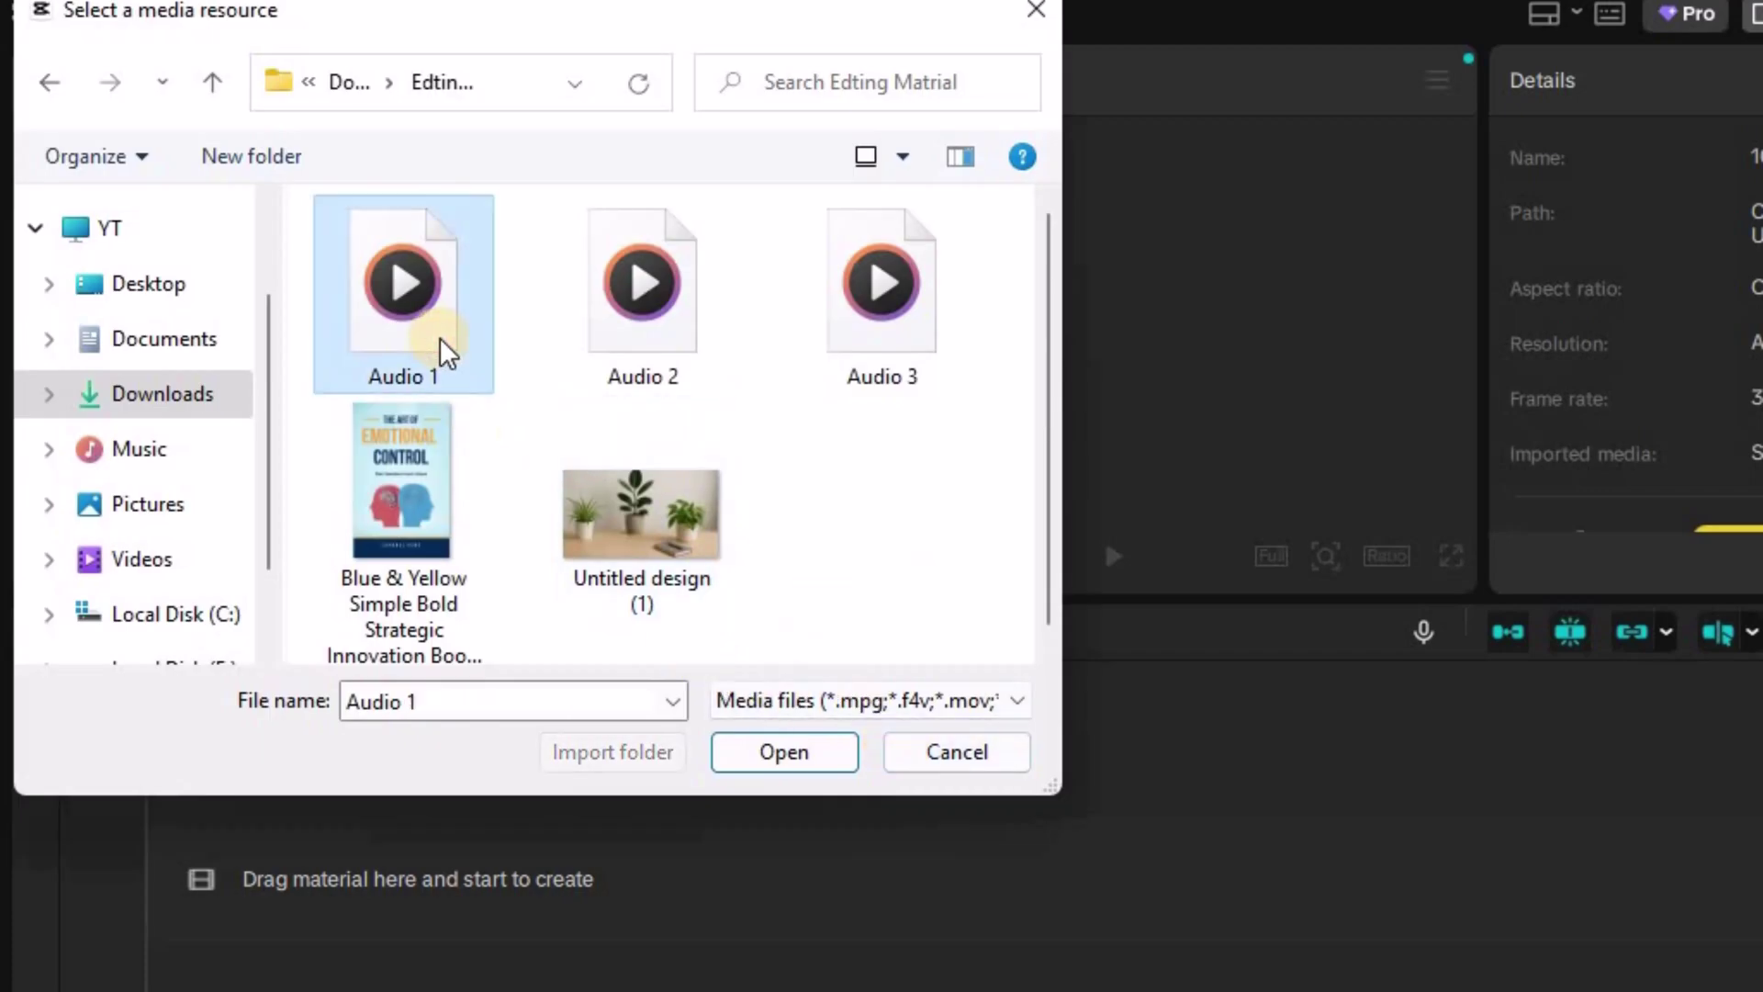
shift+click(596, 579)
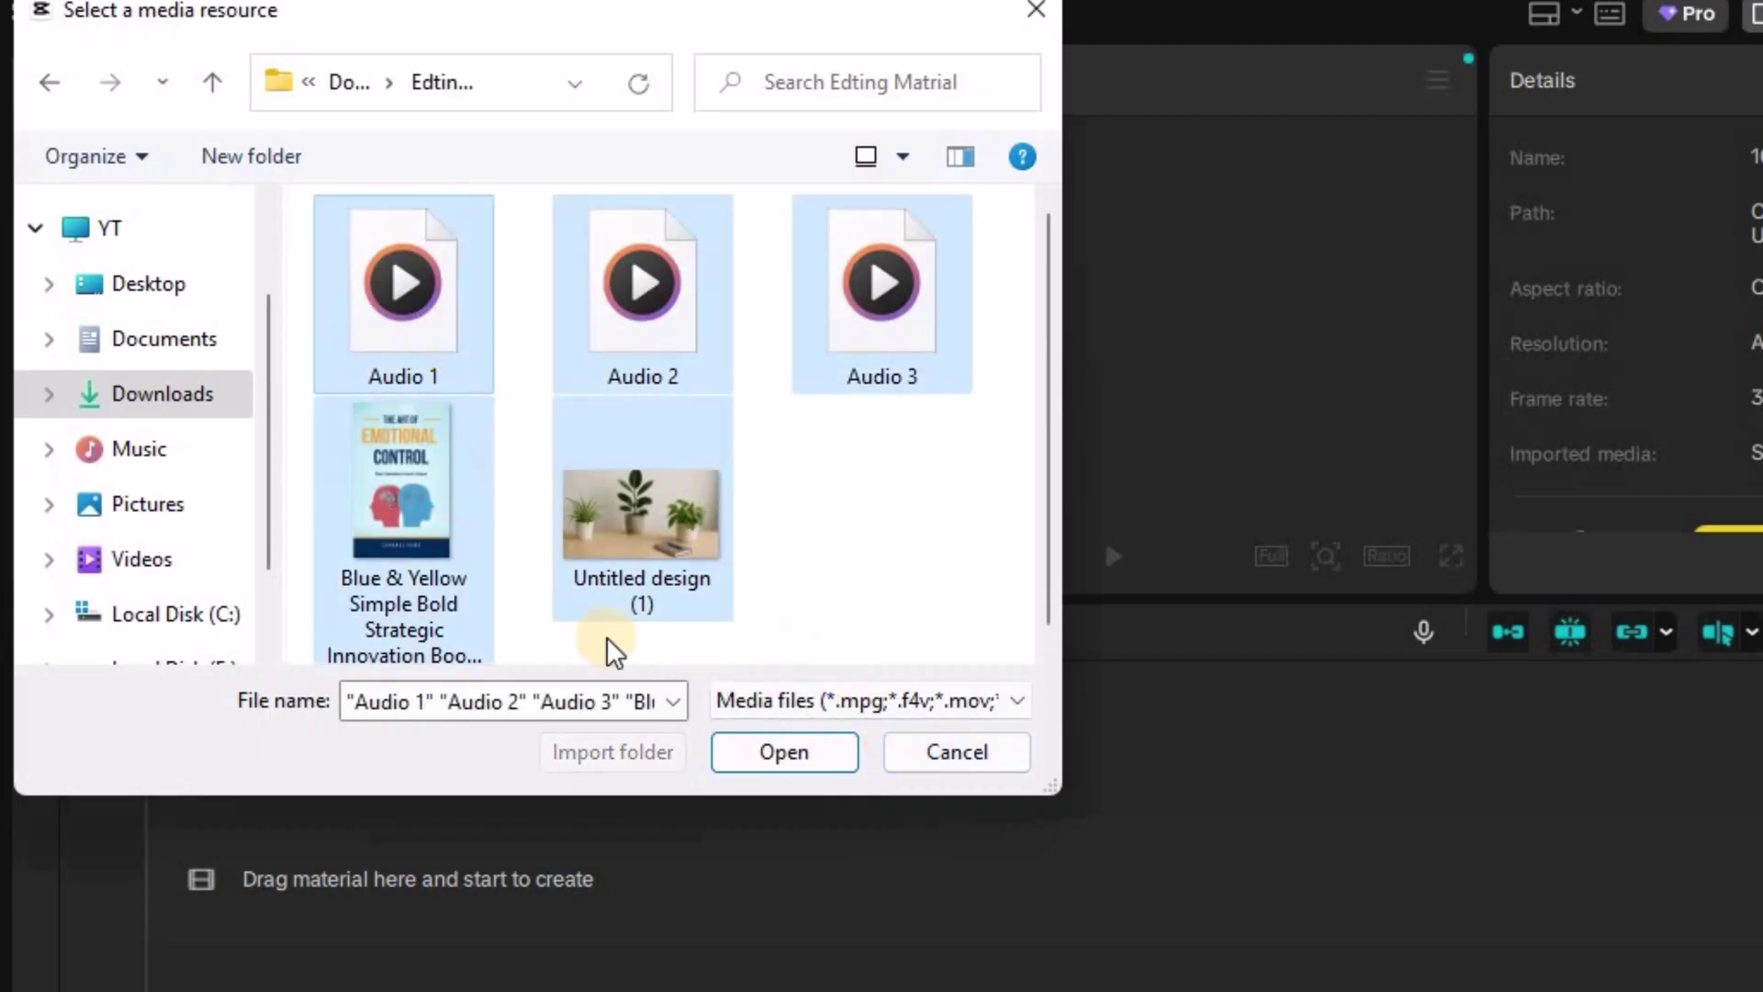
click(744, 753)
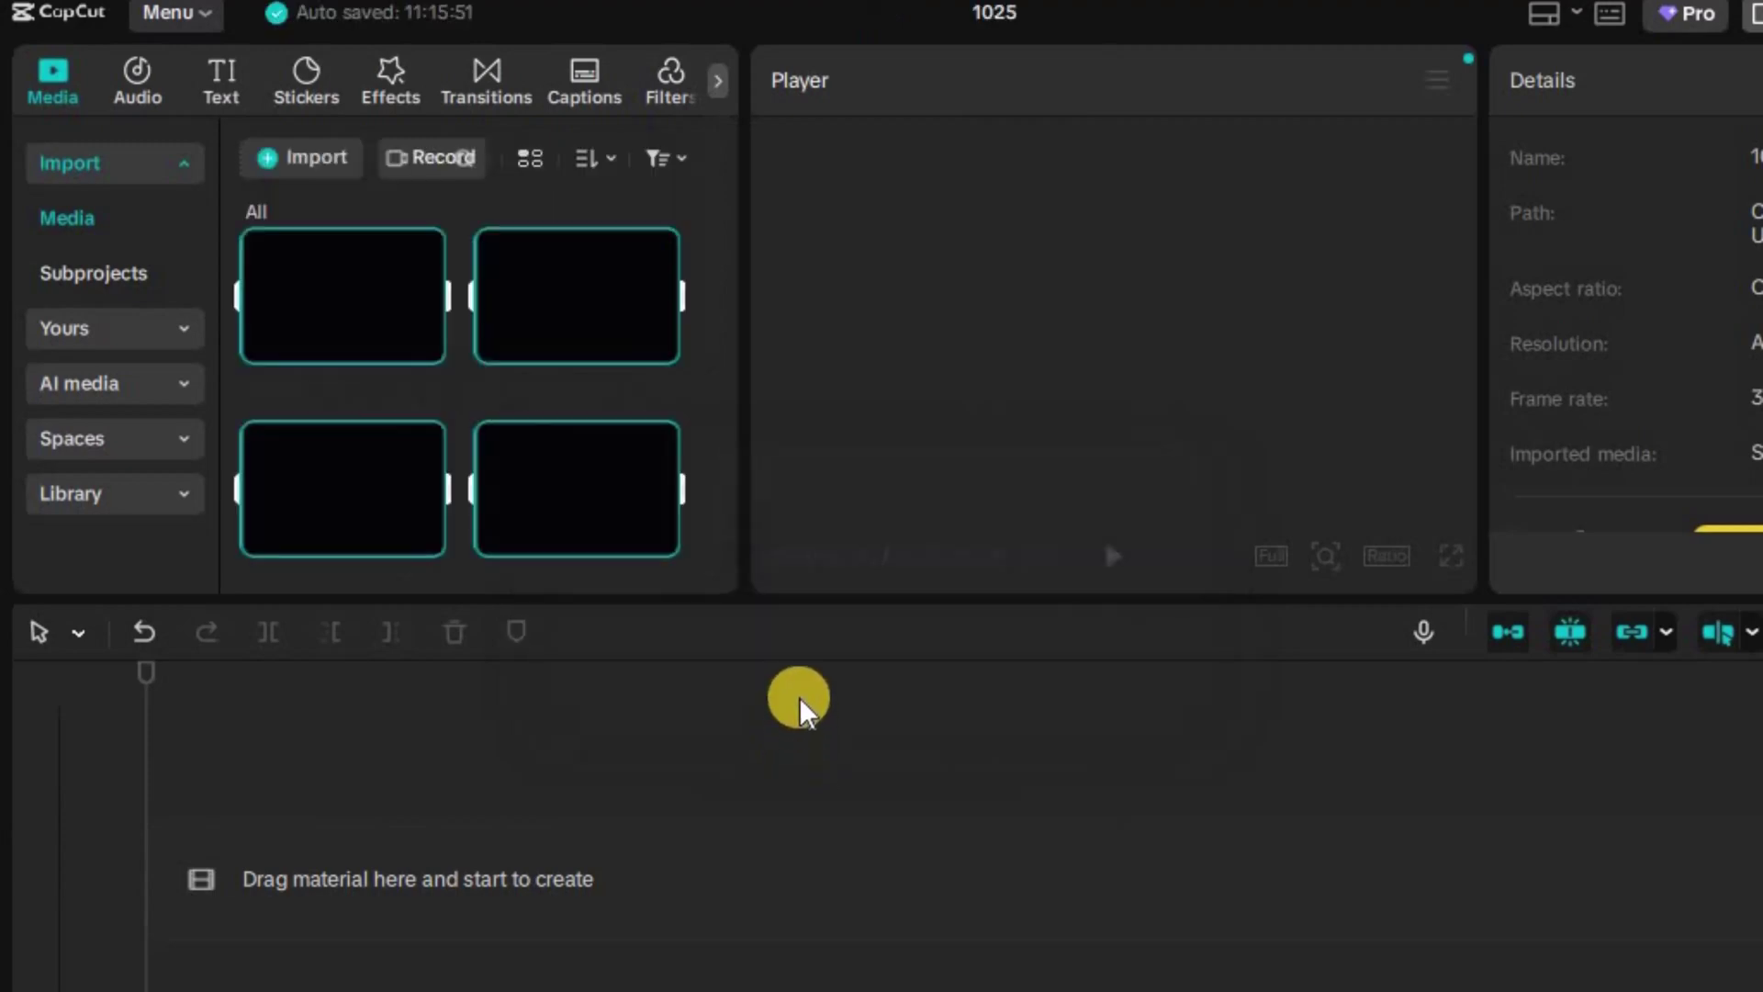
Place the three audio clips, plant background and book cover on the timeline, extending the images to the audio's end
drag(751, 587, 308, 882)
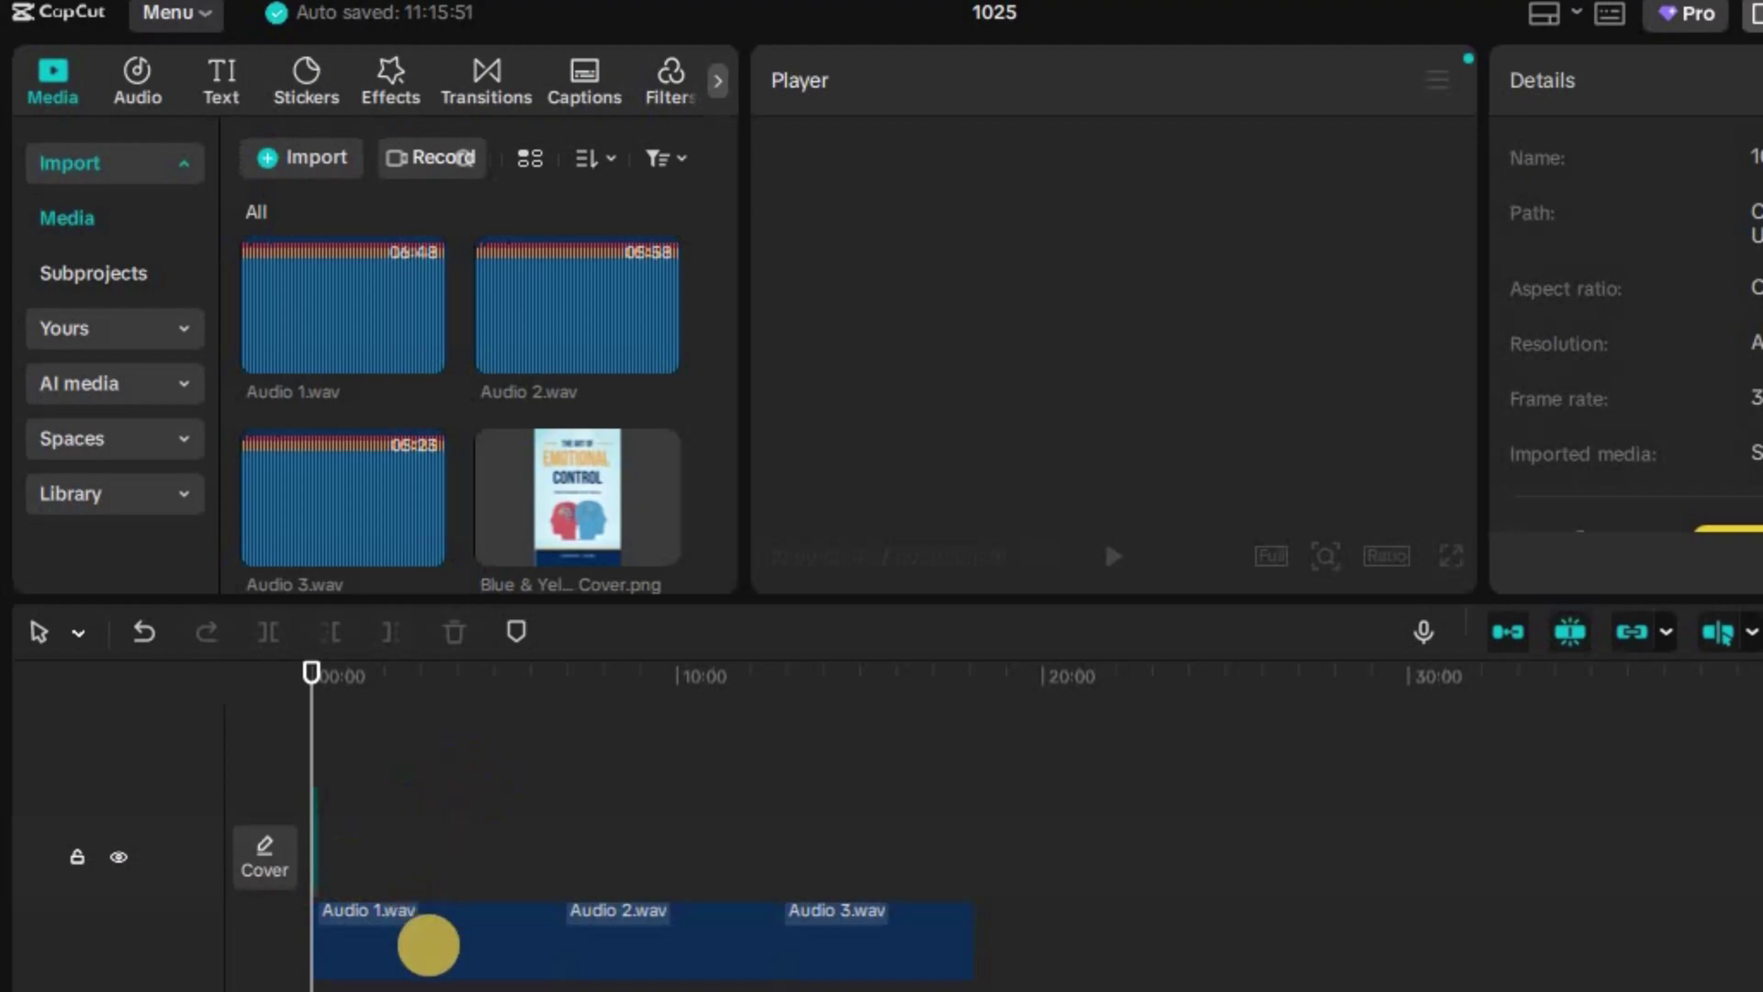
drag(428, 943, 409, 937)
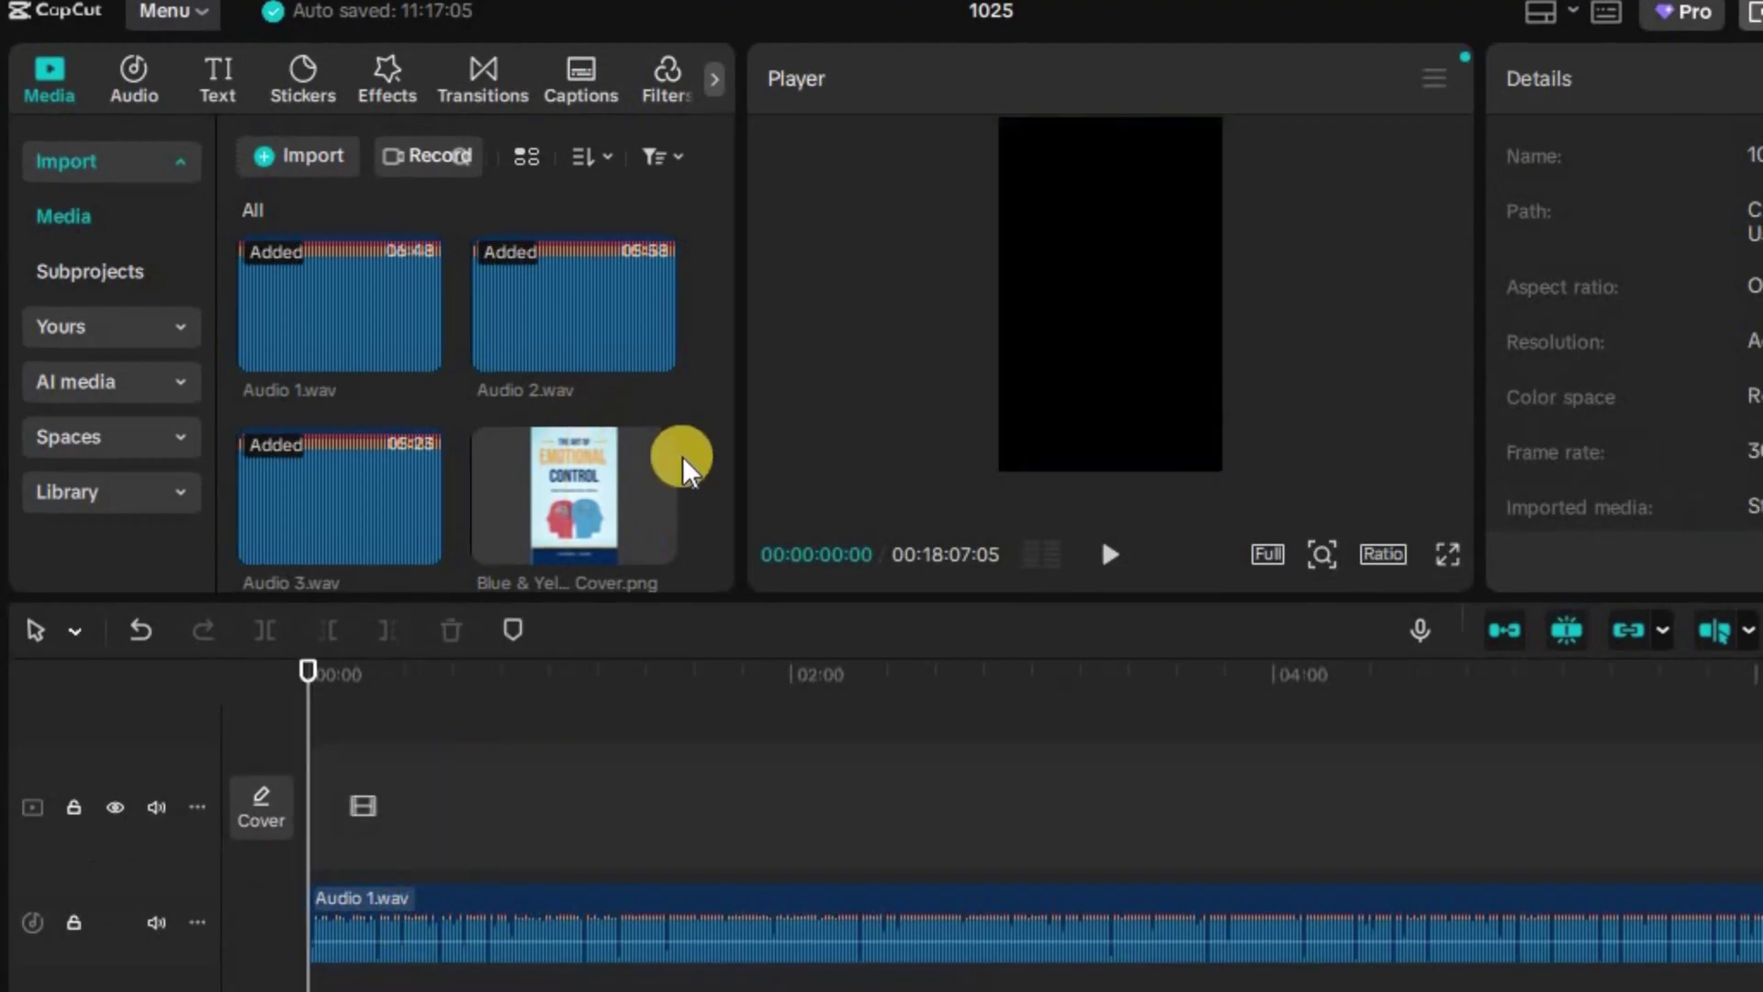
scroll(679, 464, down, 3)
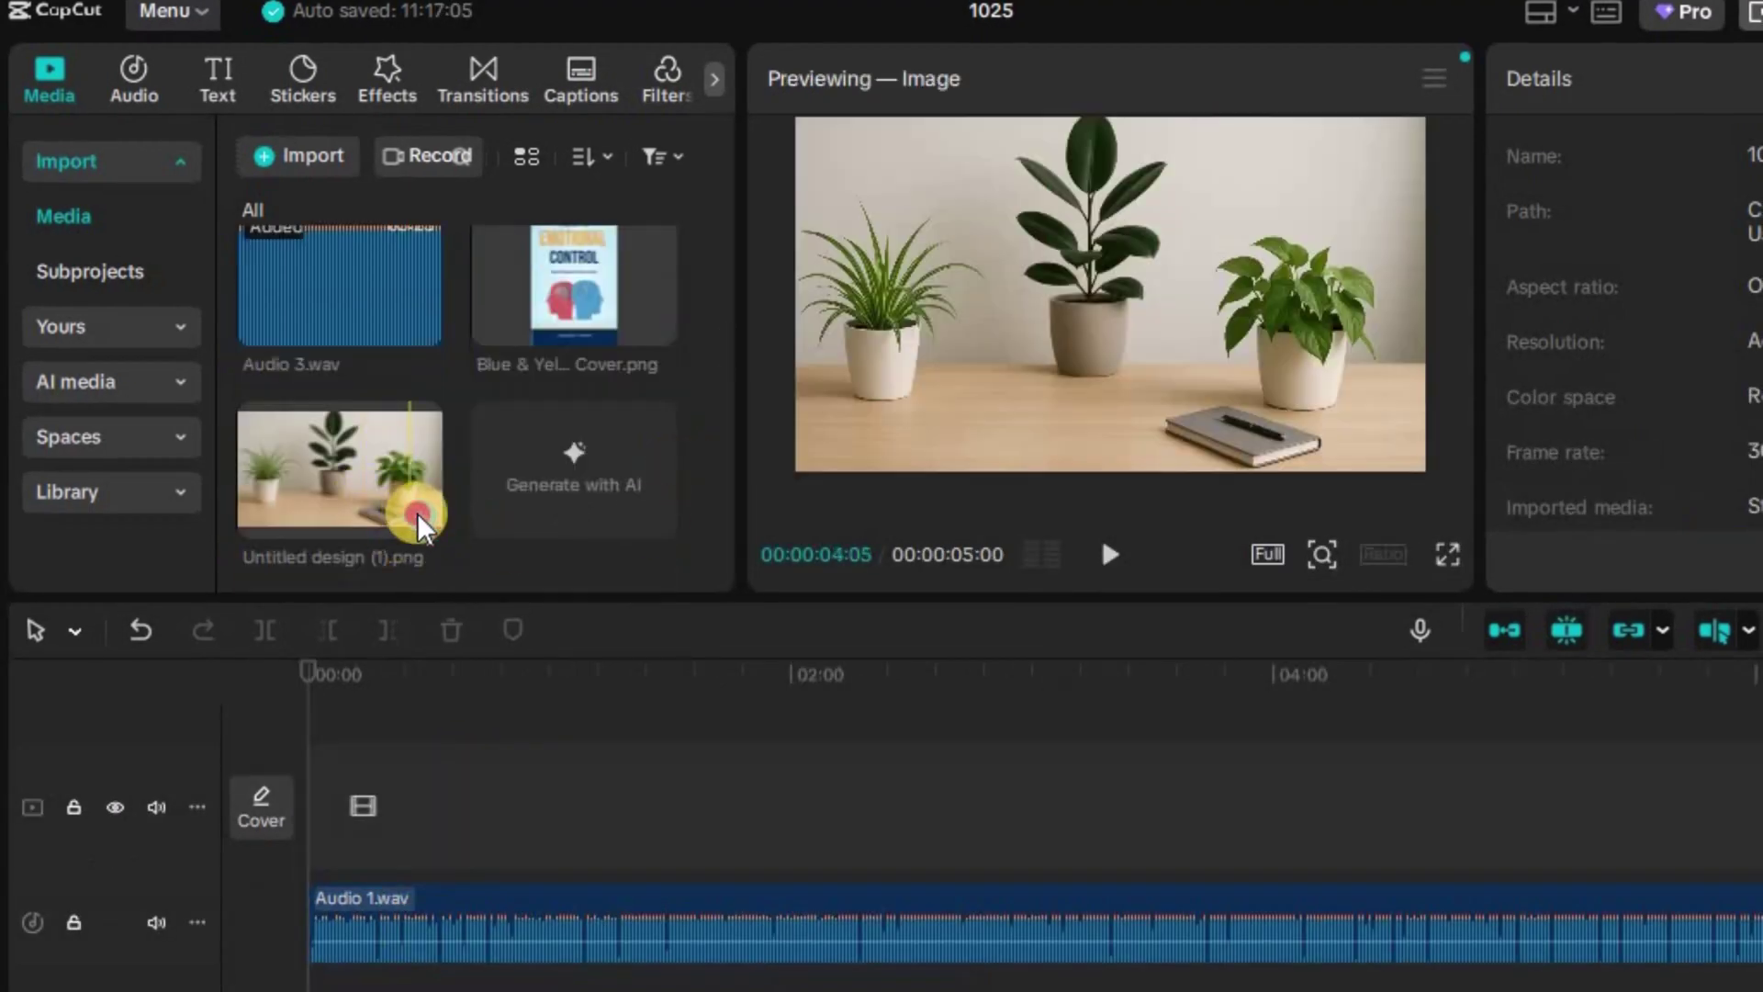
click(418, 519)
drag(329, 806, 1632, 921)
scroll(459, 413, up, 3)
drag(630, 543, 1573, 827)
Set the frame ratio to 16:9 and move the book cover to the left of the frame
click(1381, 554)
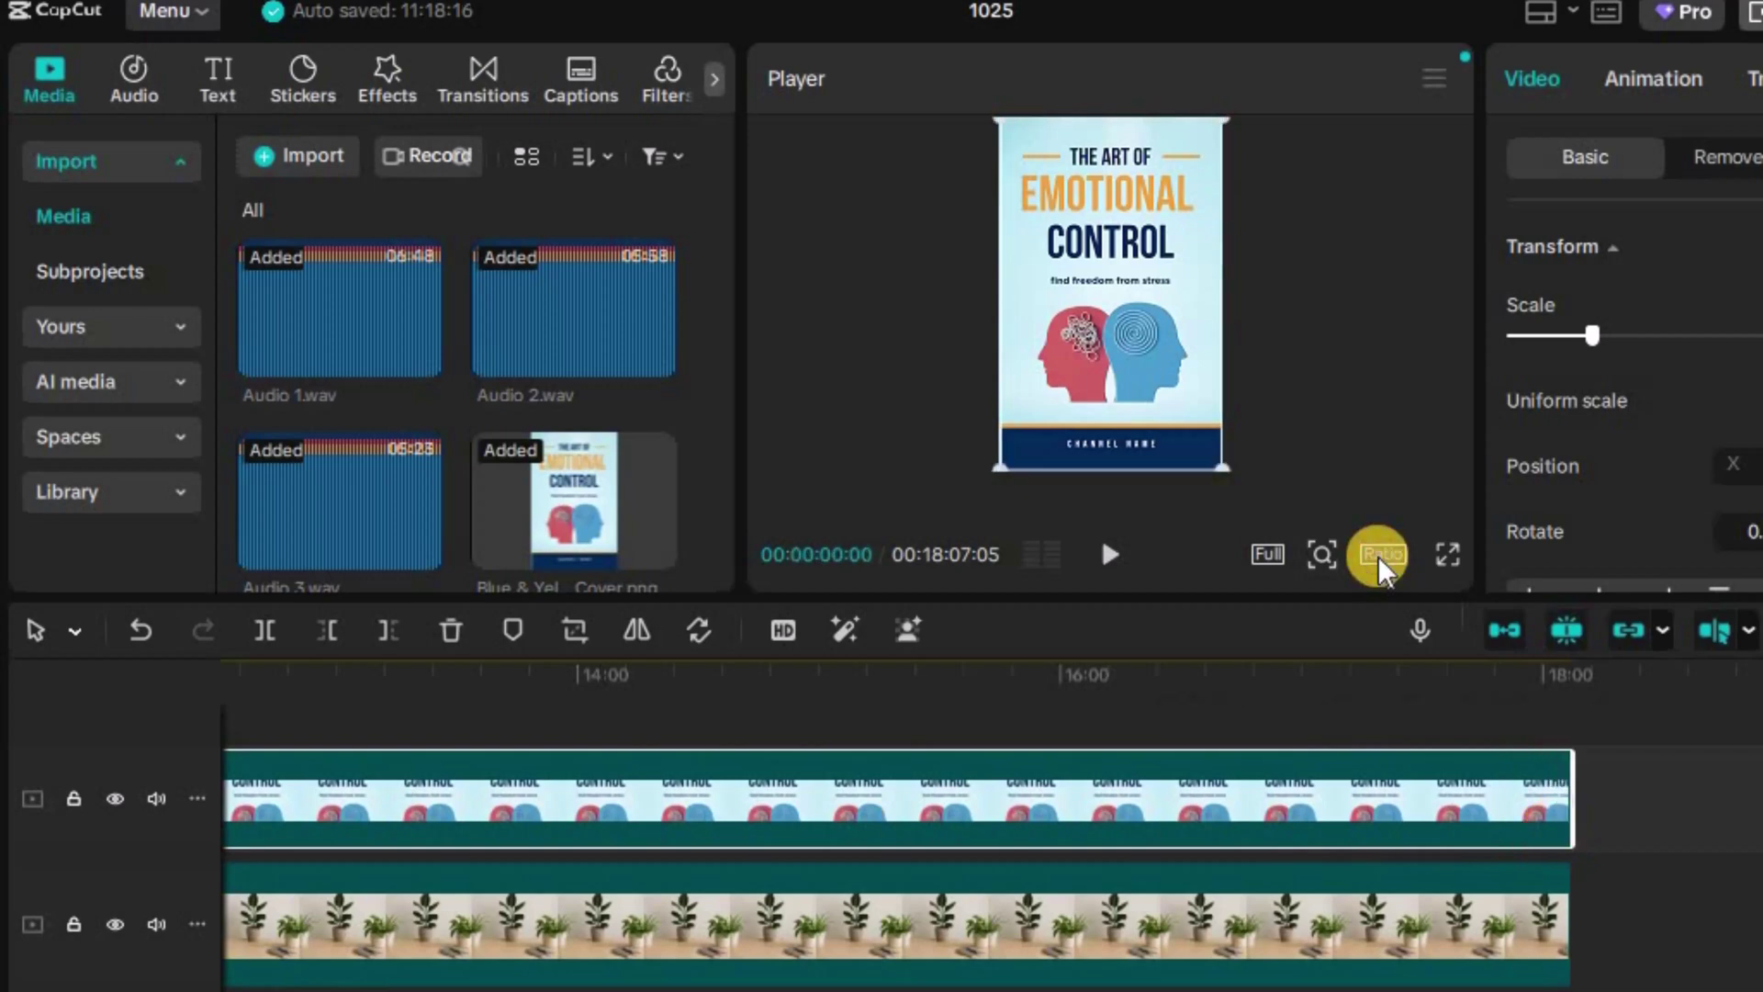
click(1454, 698)
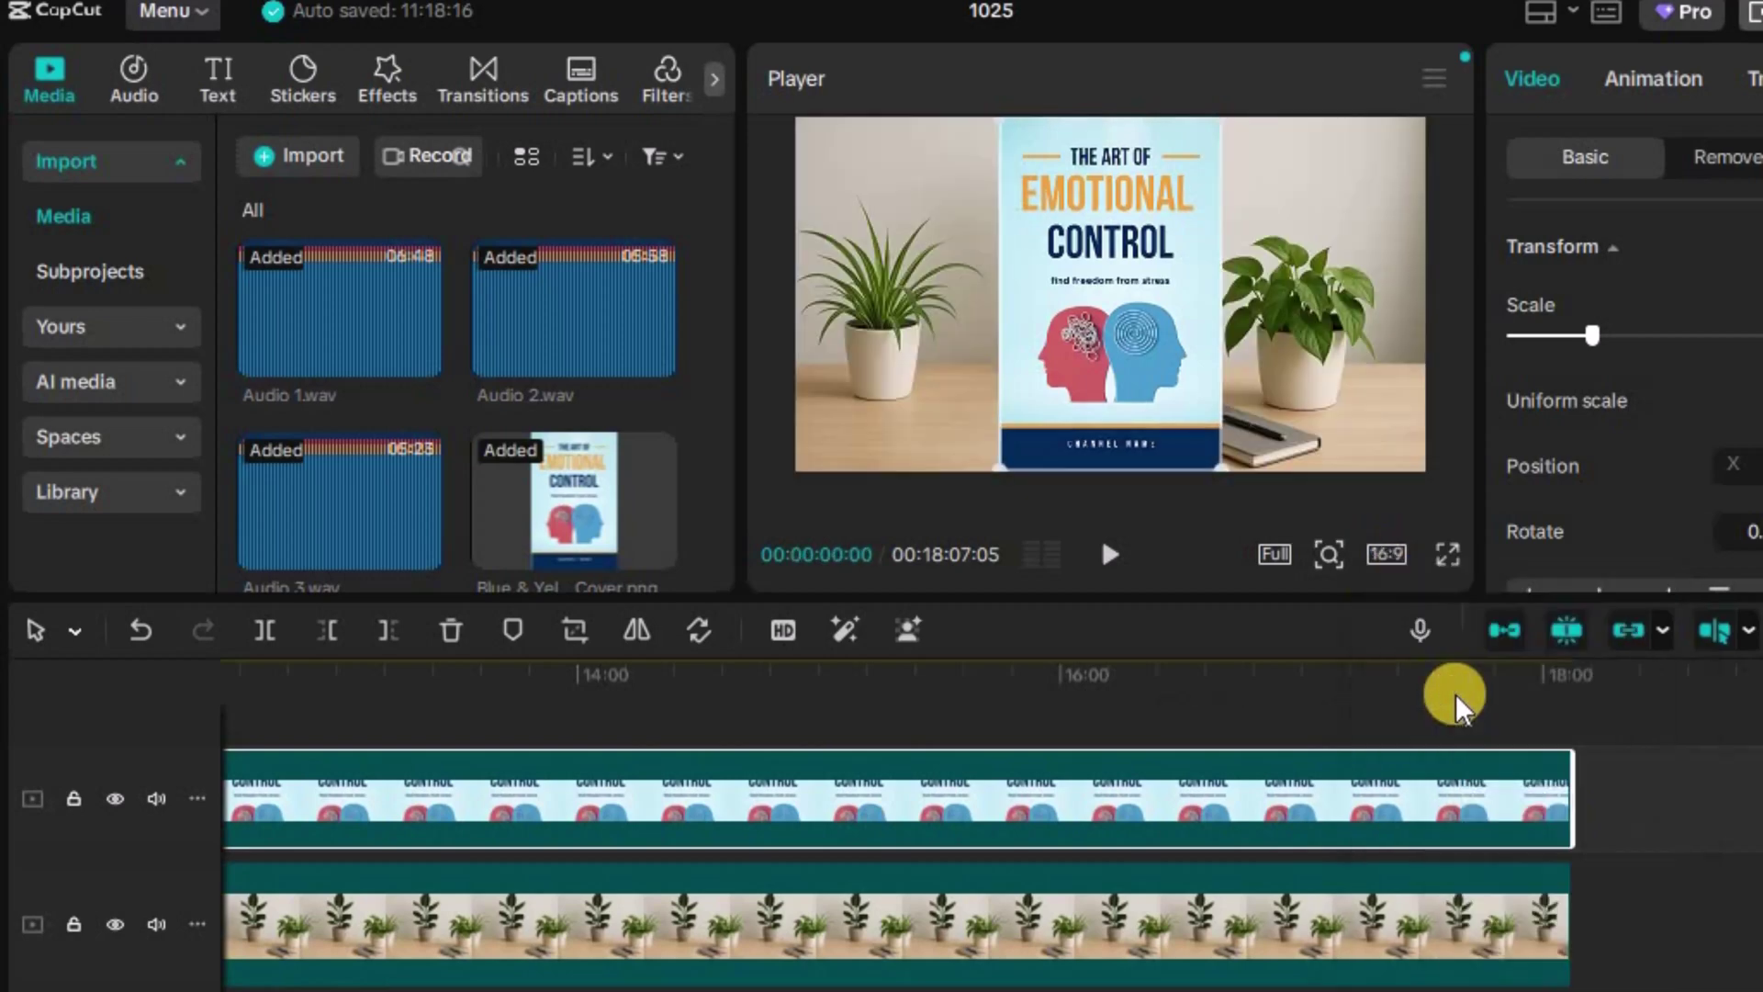
click(1056, 643)
click(1129, 415)
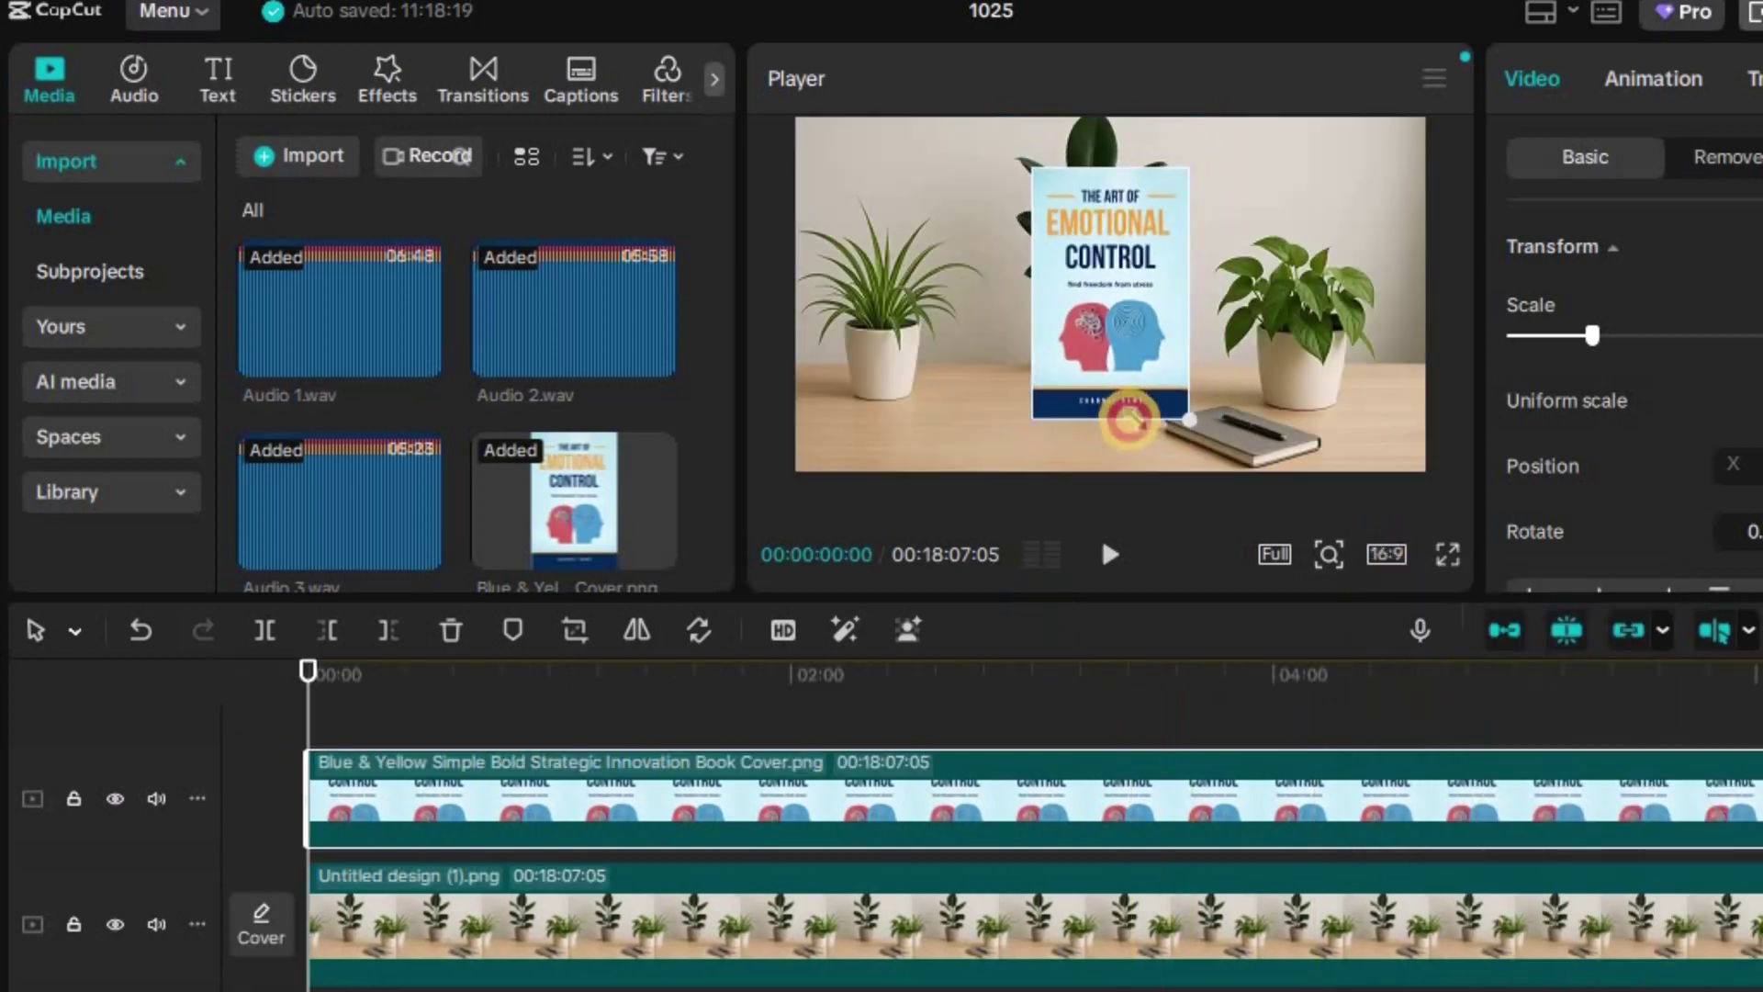
drag(1127, 409, 932, 378)
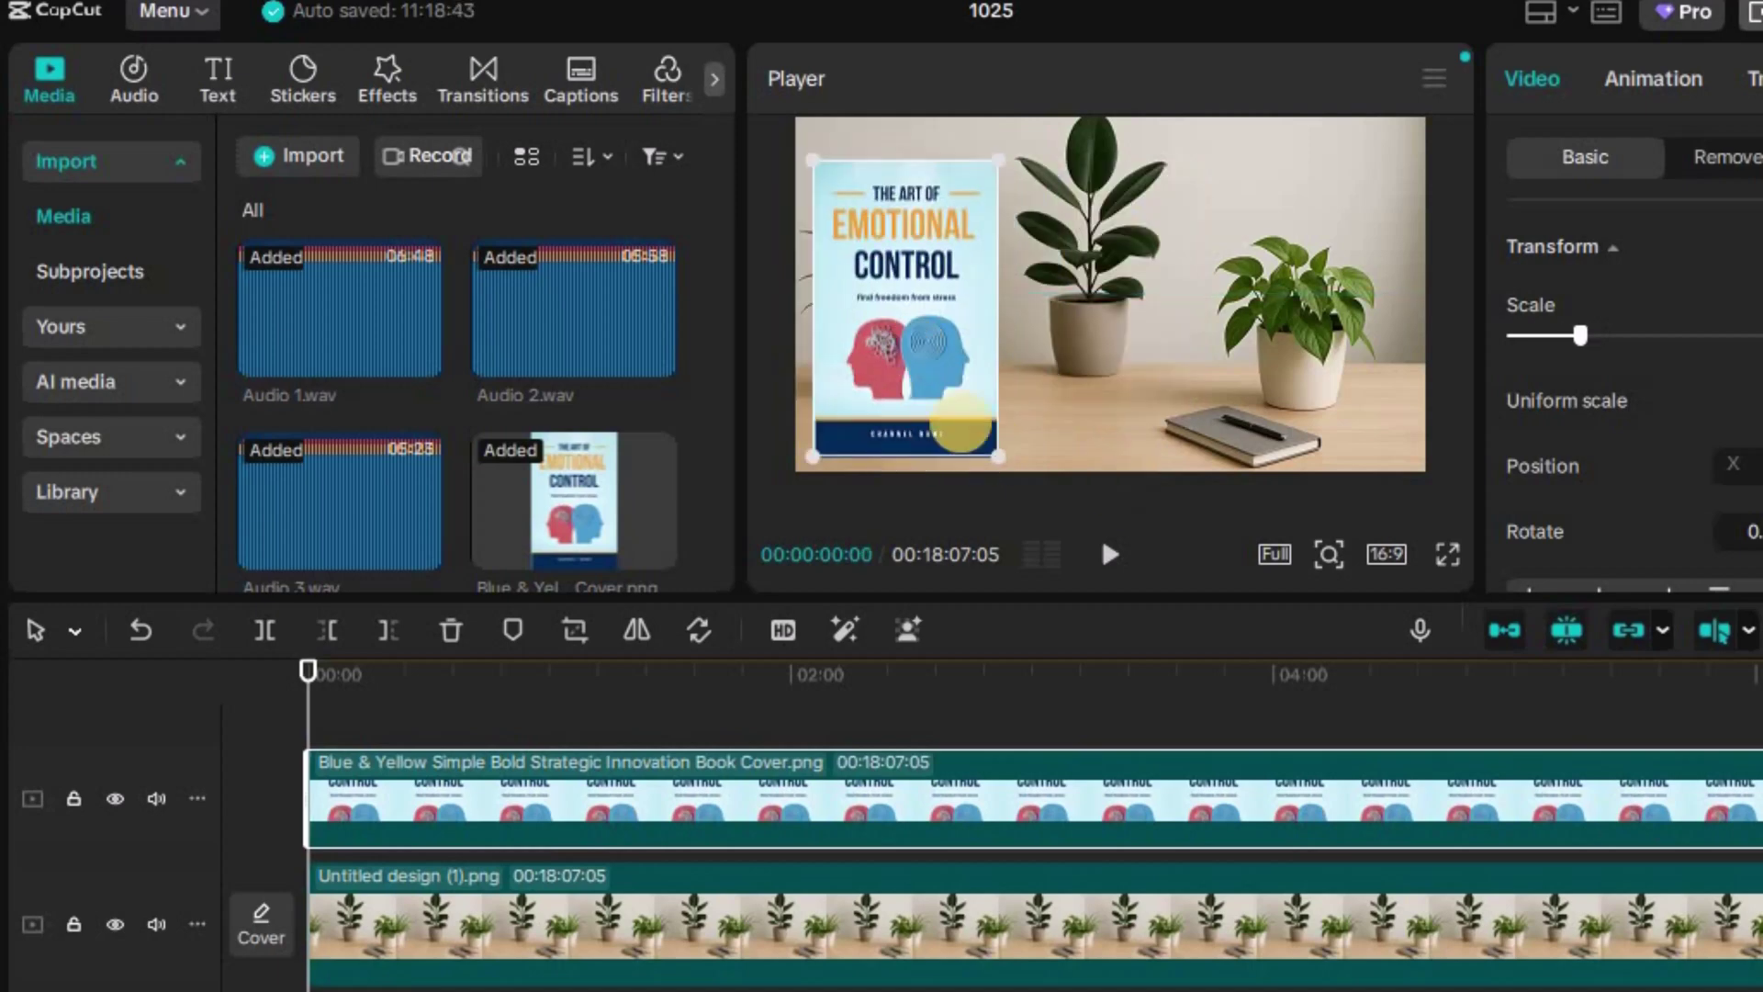
click(1062, 692)
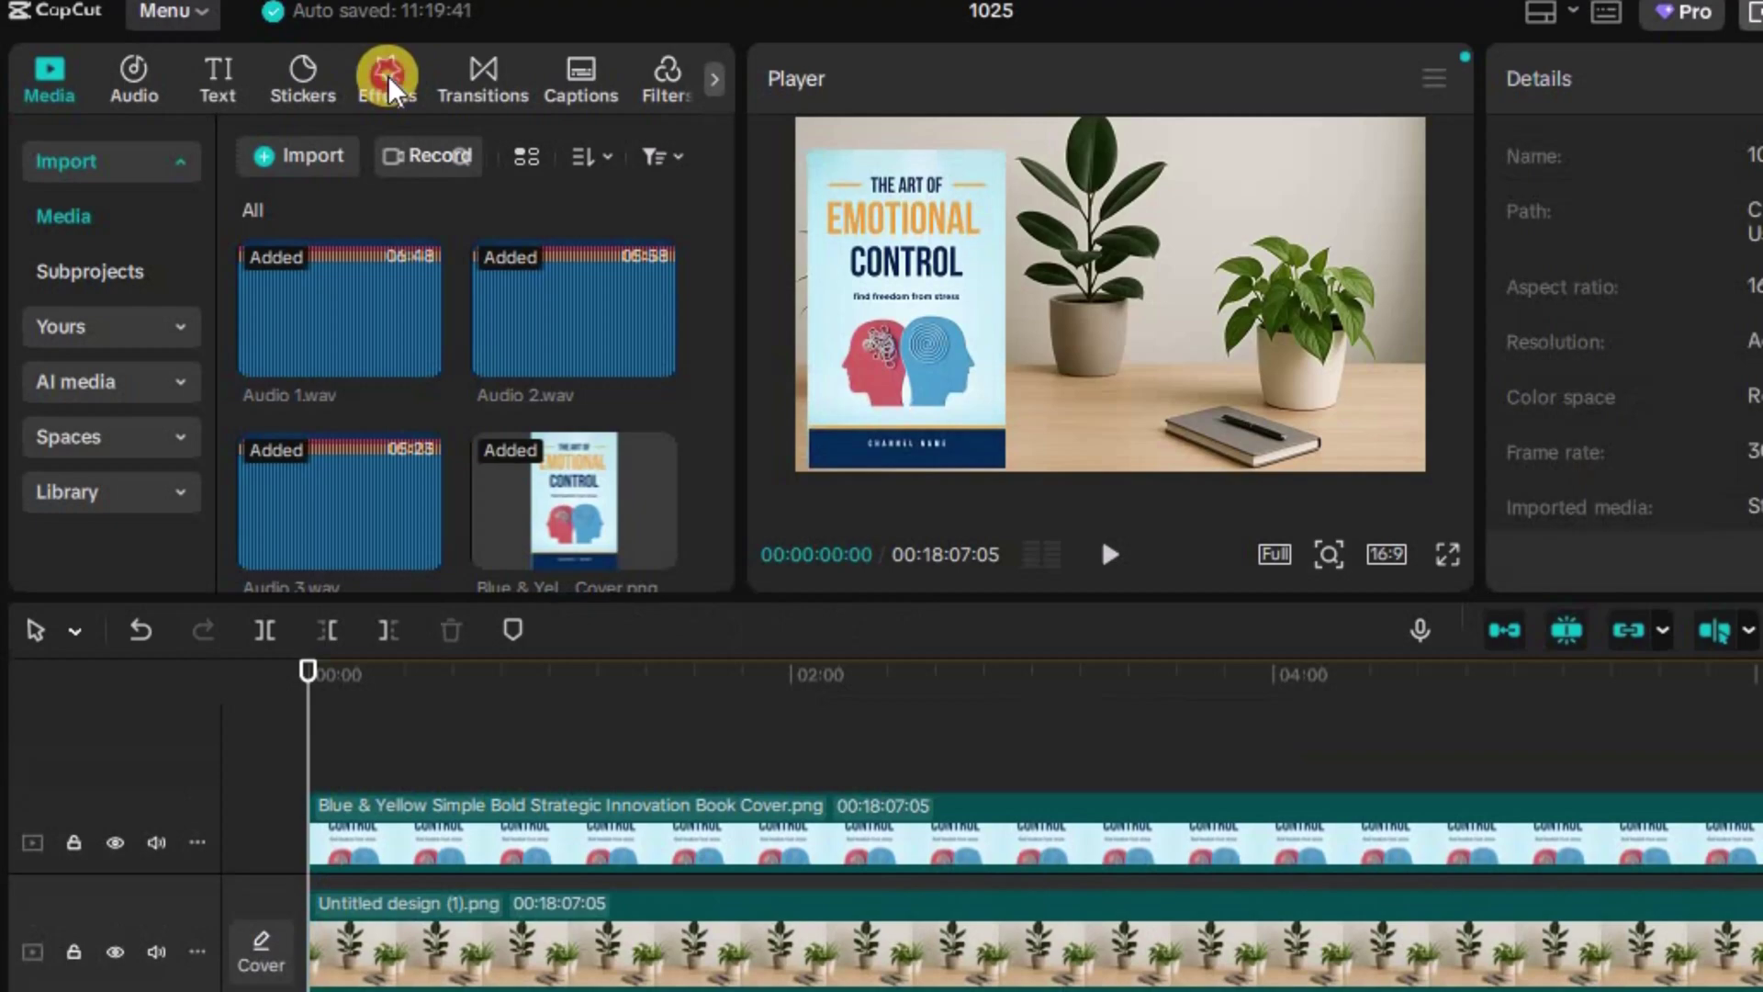
Search effects for 'spark' and stretch By the Fireplace across the full 18:07:05 timeline
click(388, 83)
click(389, 153)
text(spark)
drag(313, 332, 316, 767)
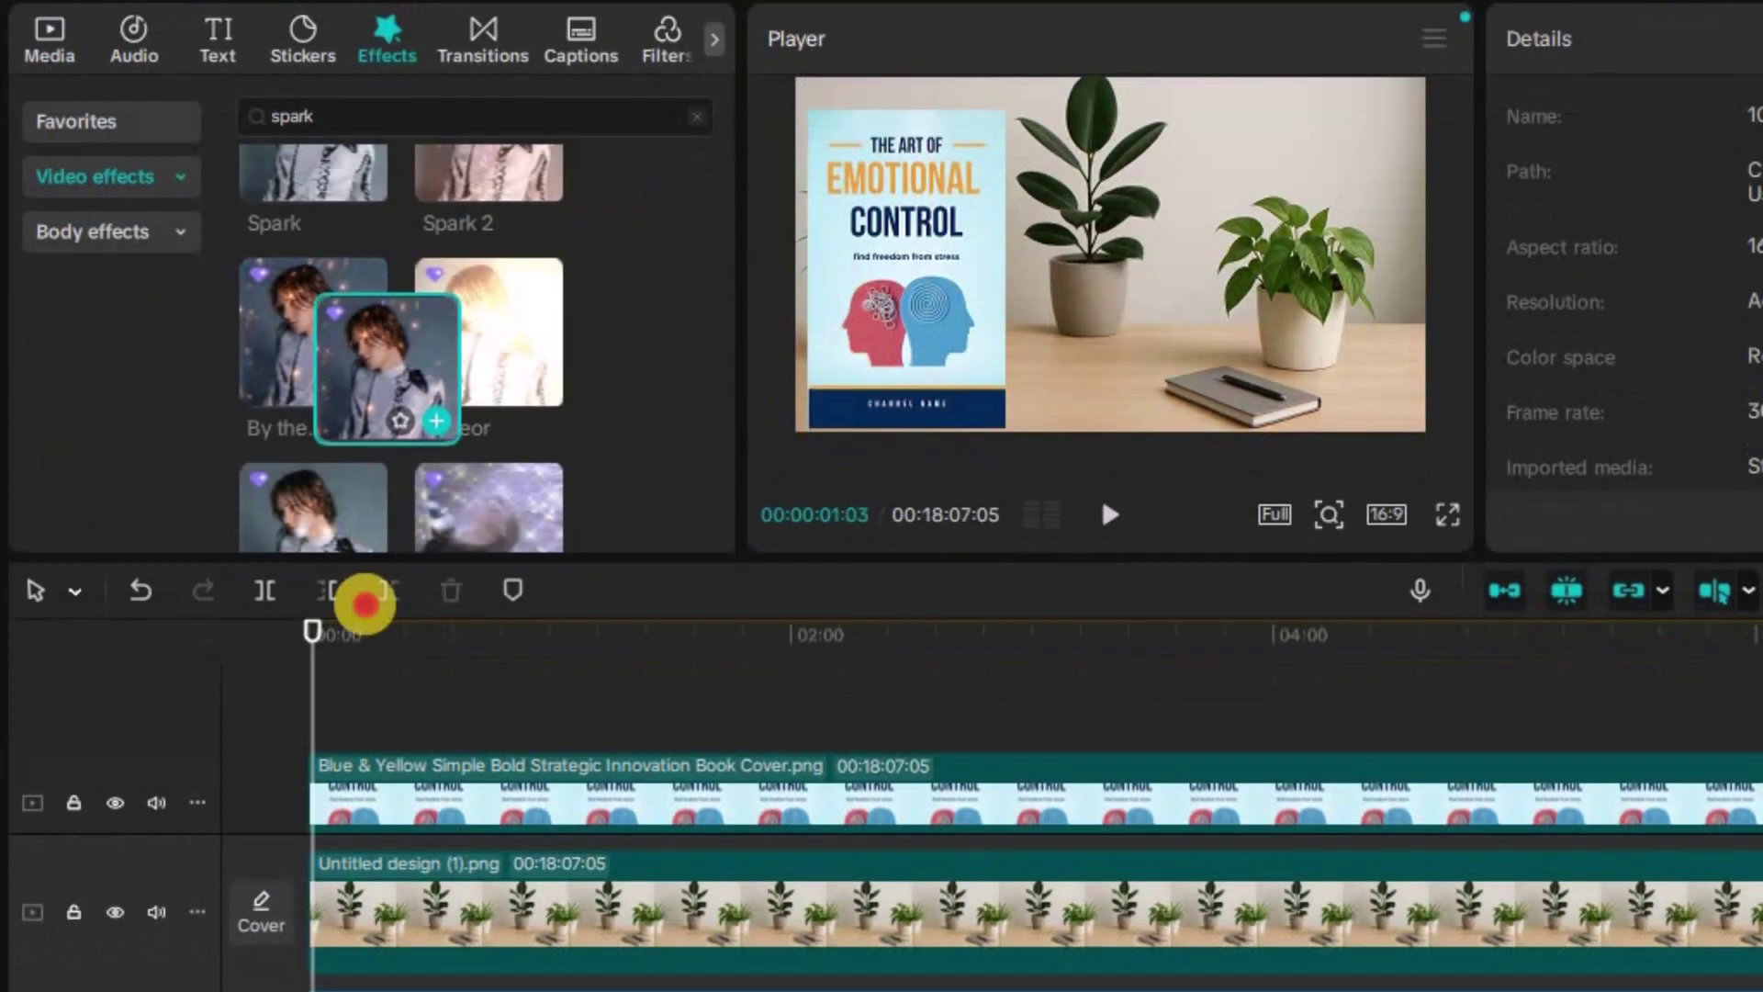
drag(332, 768, 630, 768)
drag(901, 783, 1566, 814)
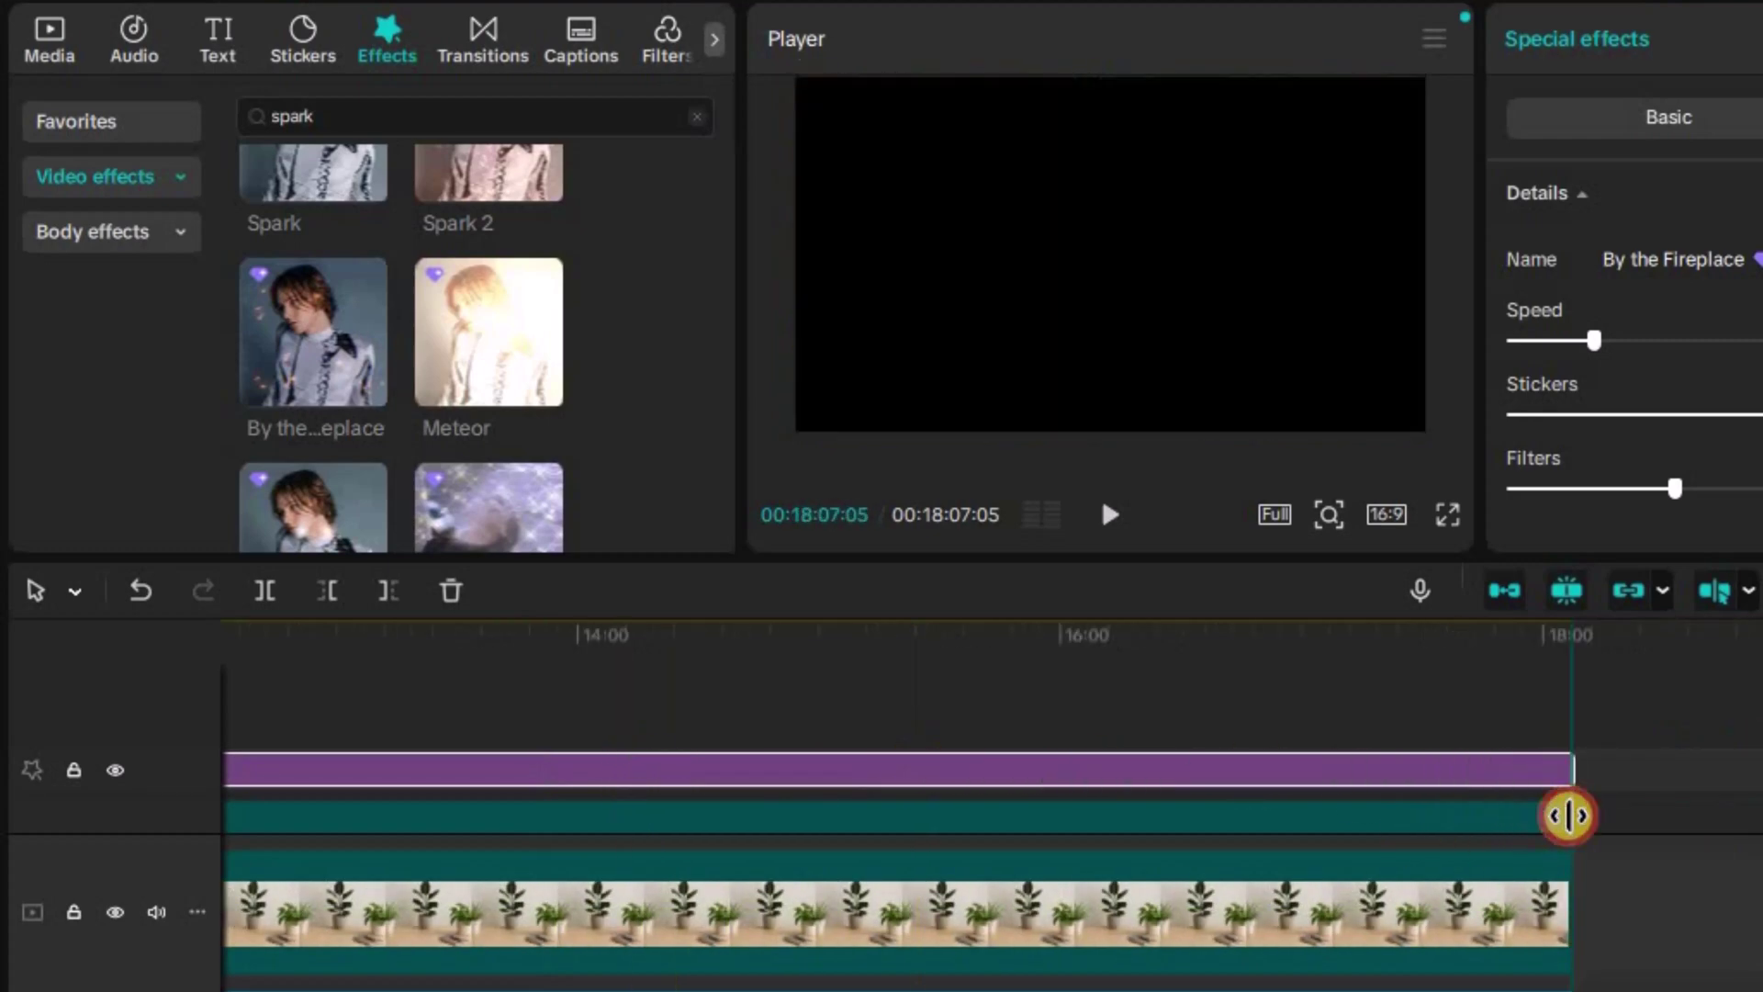
scroll(295, 944, left, 15)
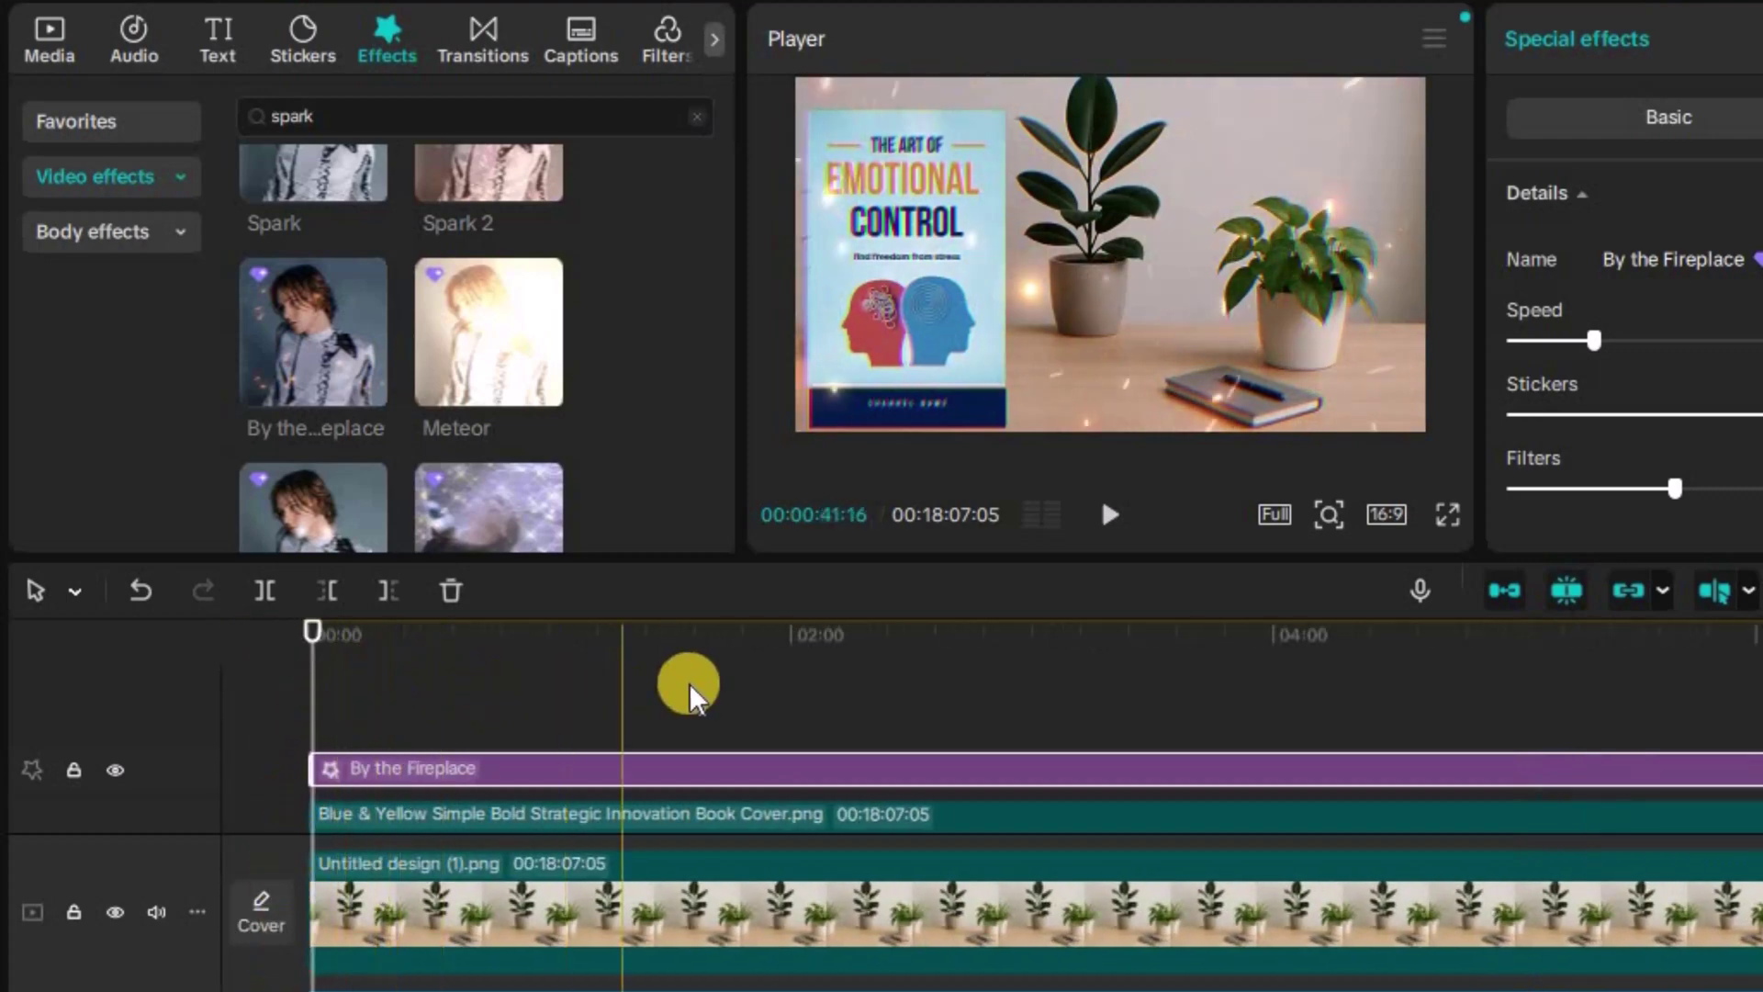
click(321, 720)
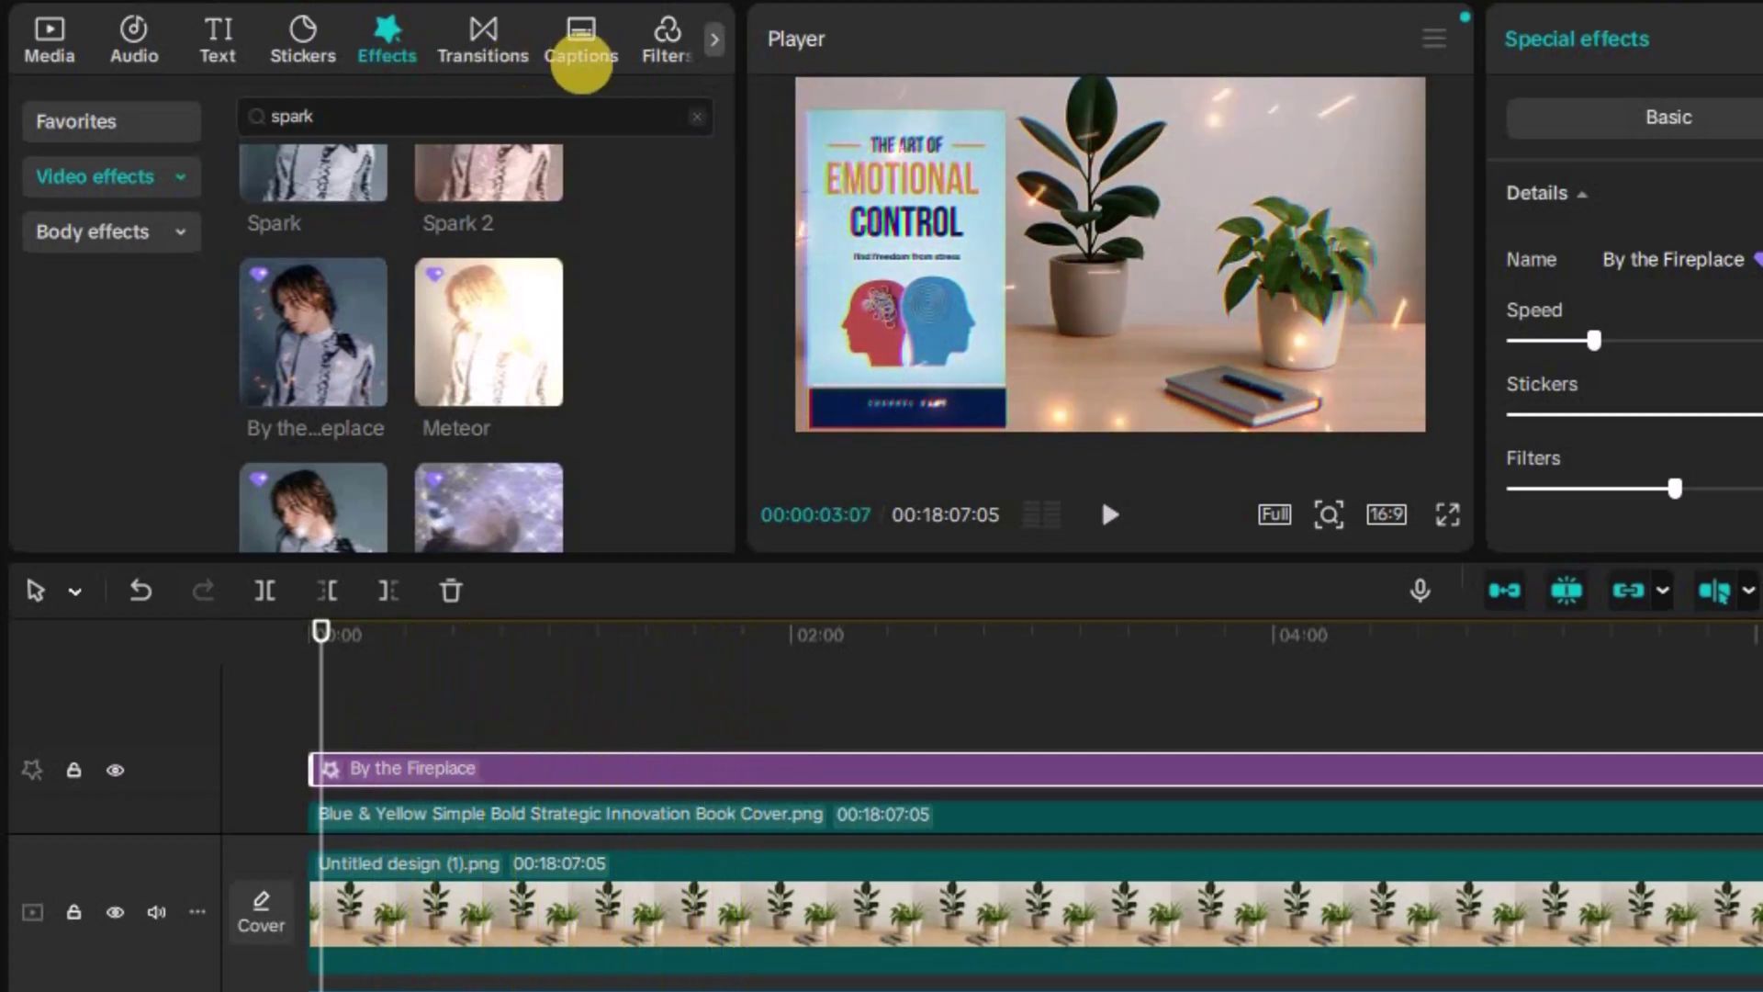
Auto-generate captions from the narration and capitalise the first caption to start with 'The'
click(582, 41)
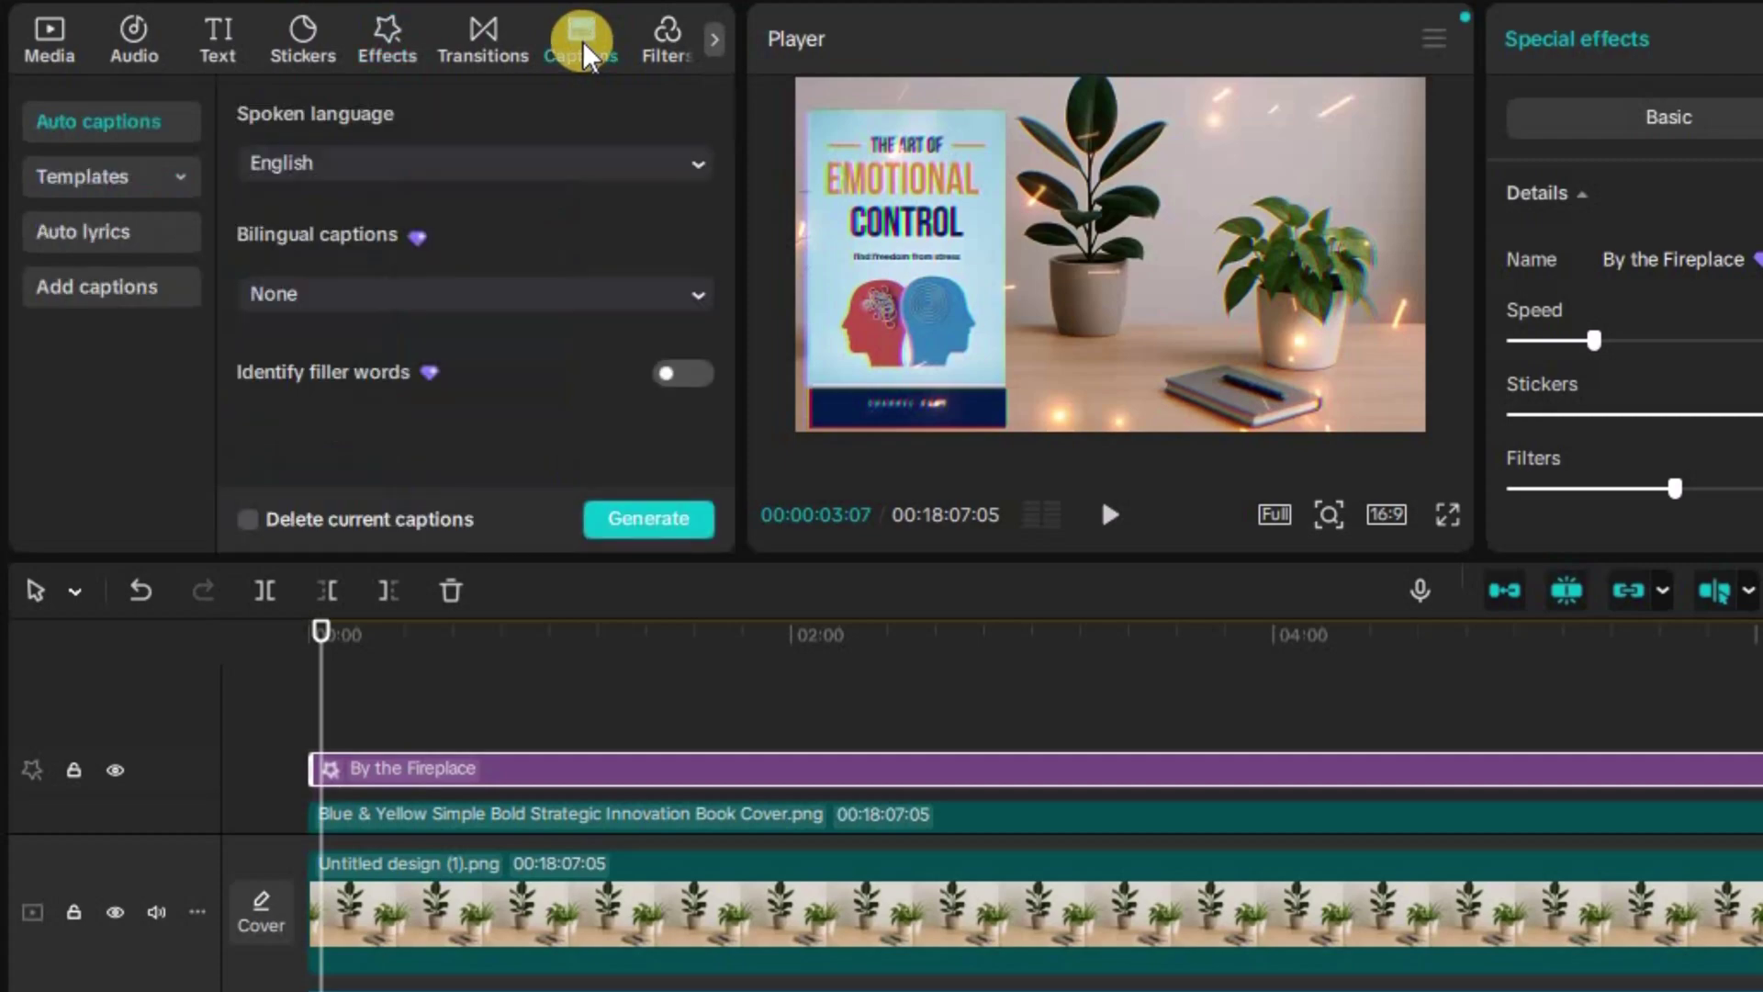
click(621, 517)
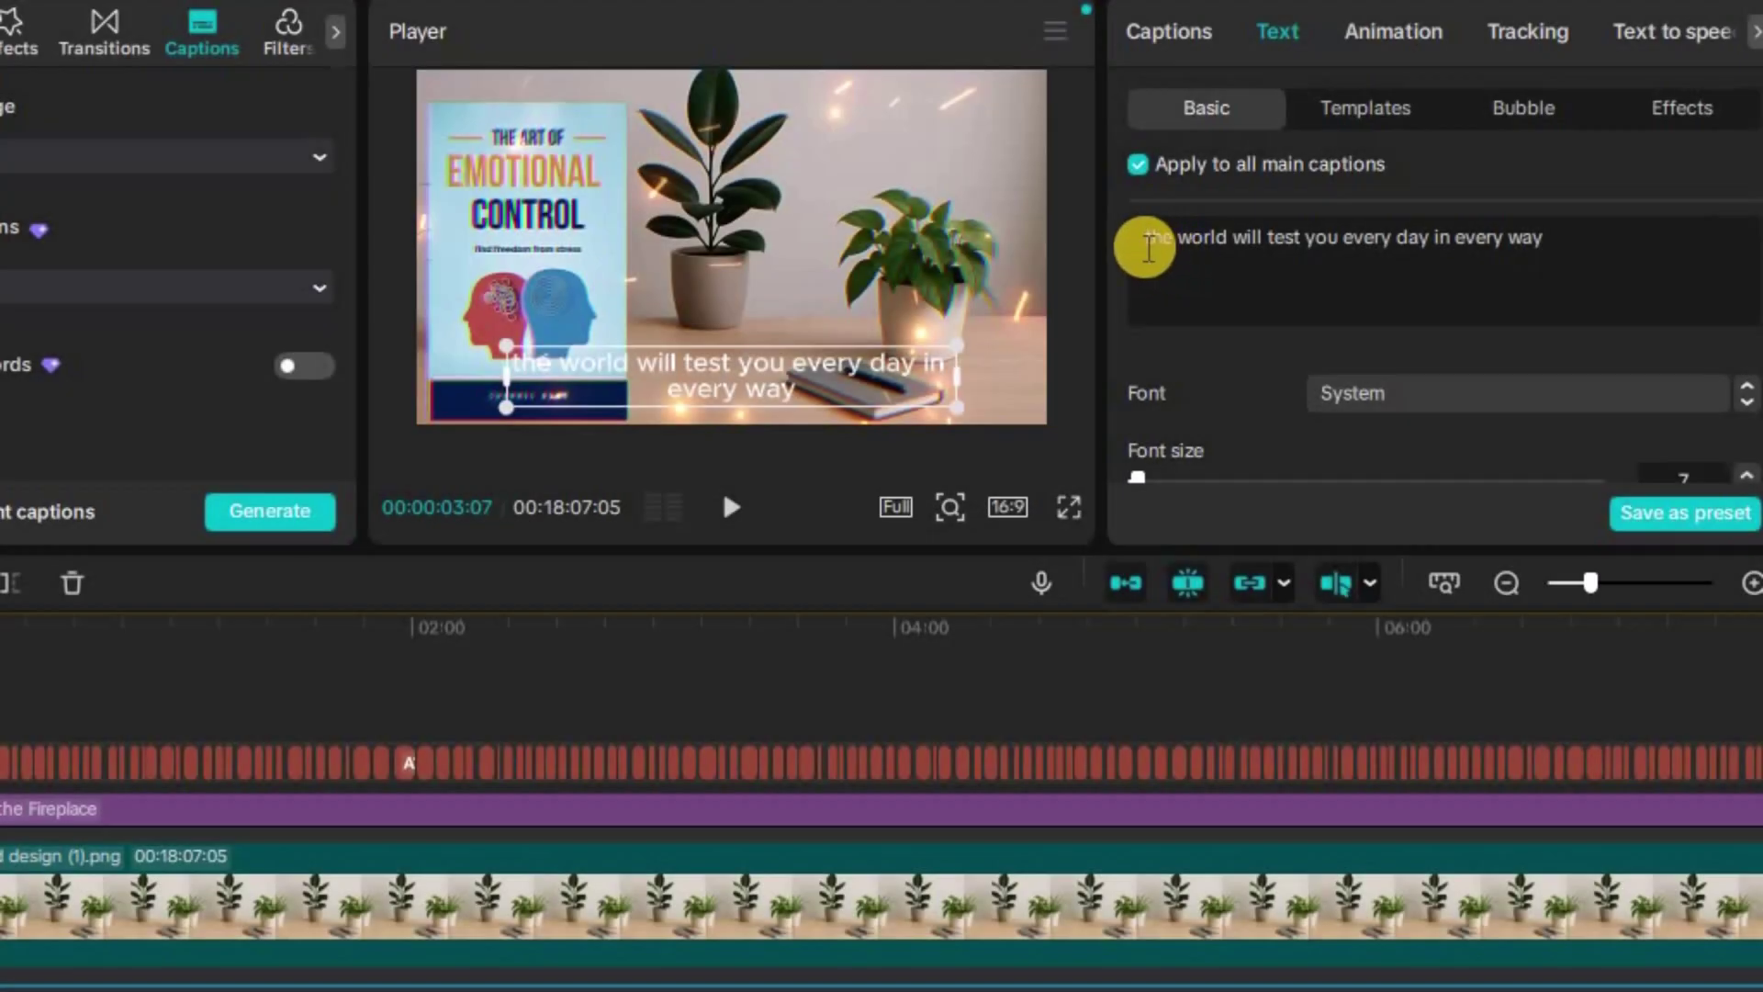
triple_click(1142, 249)
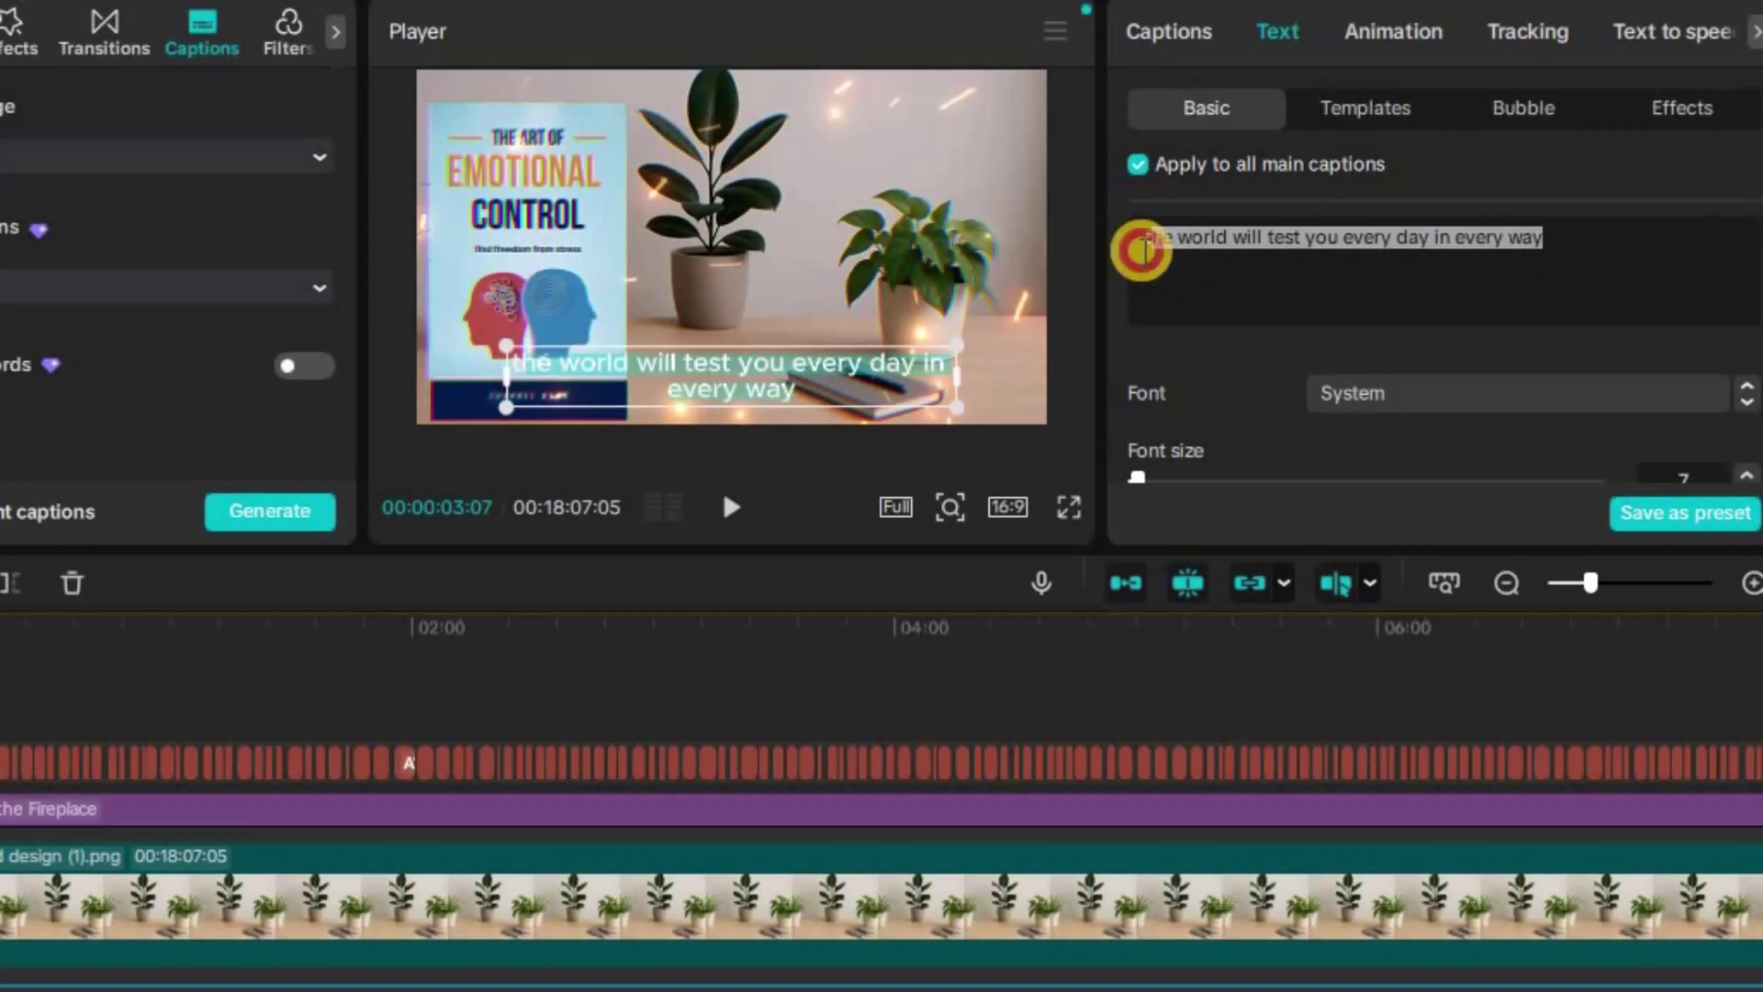
click(1148, 294)
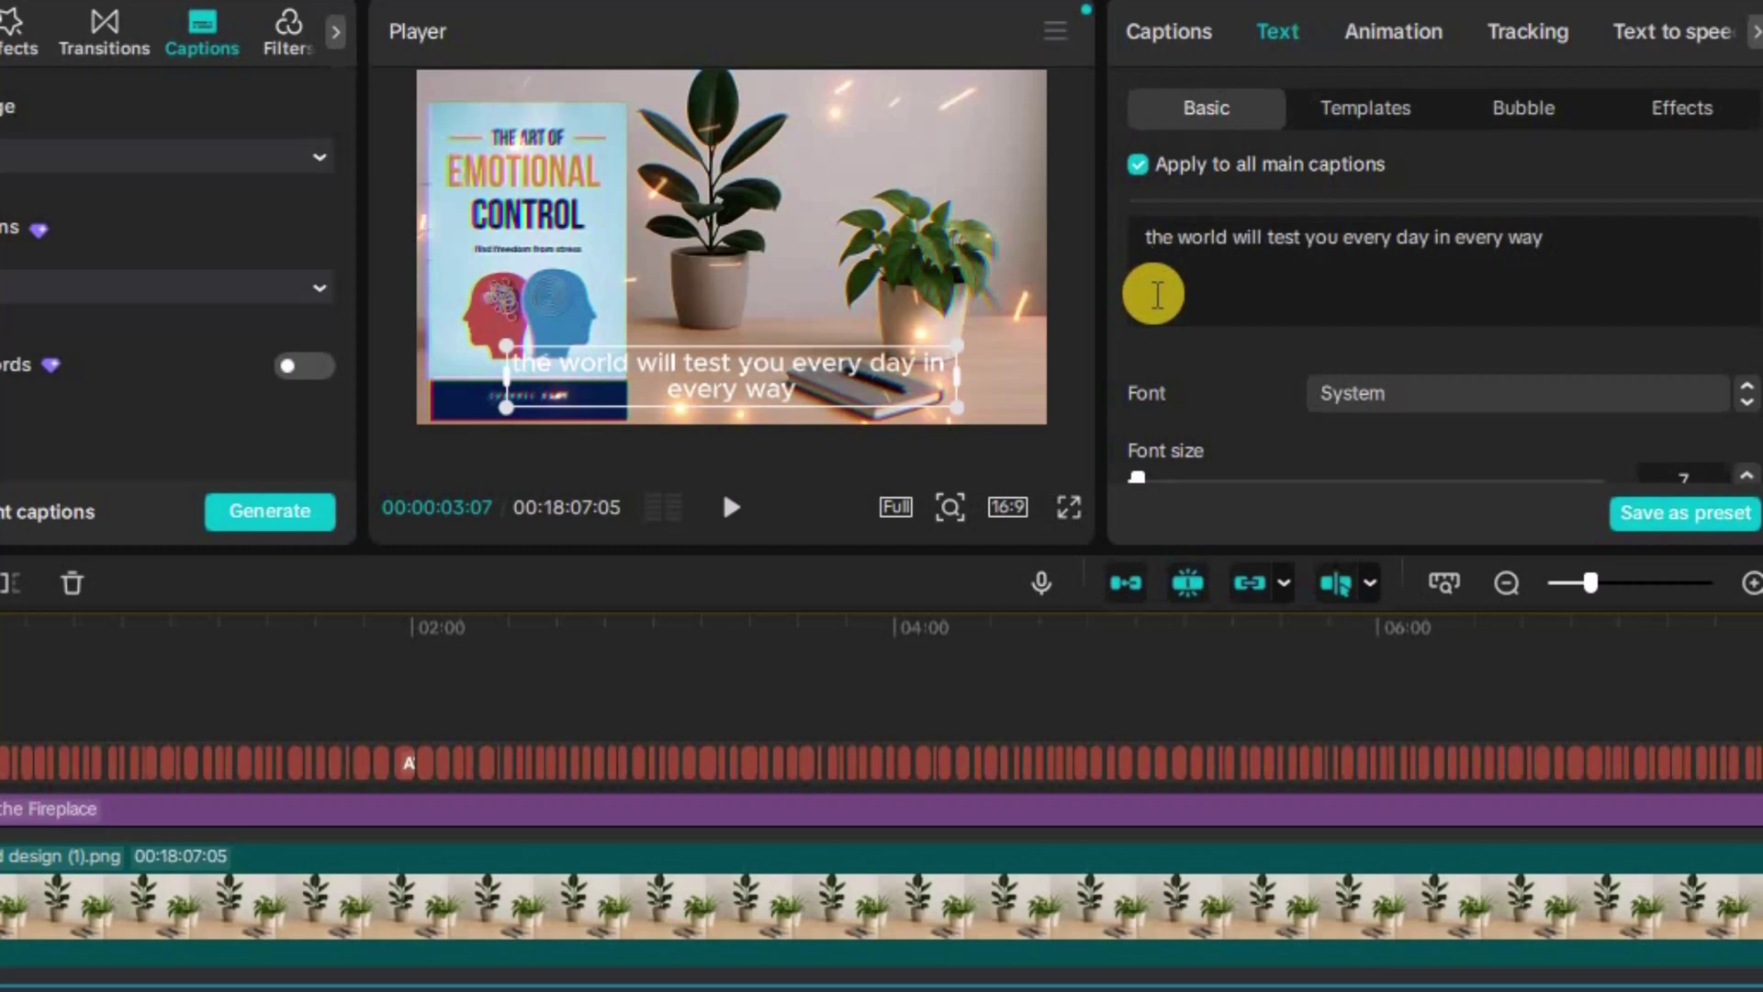
key(Delete)
text(T)
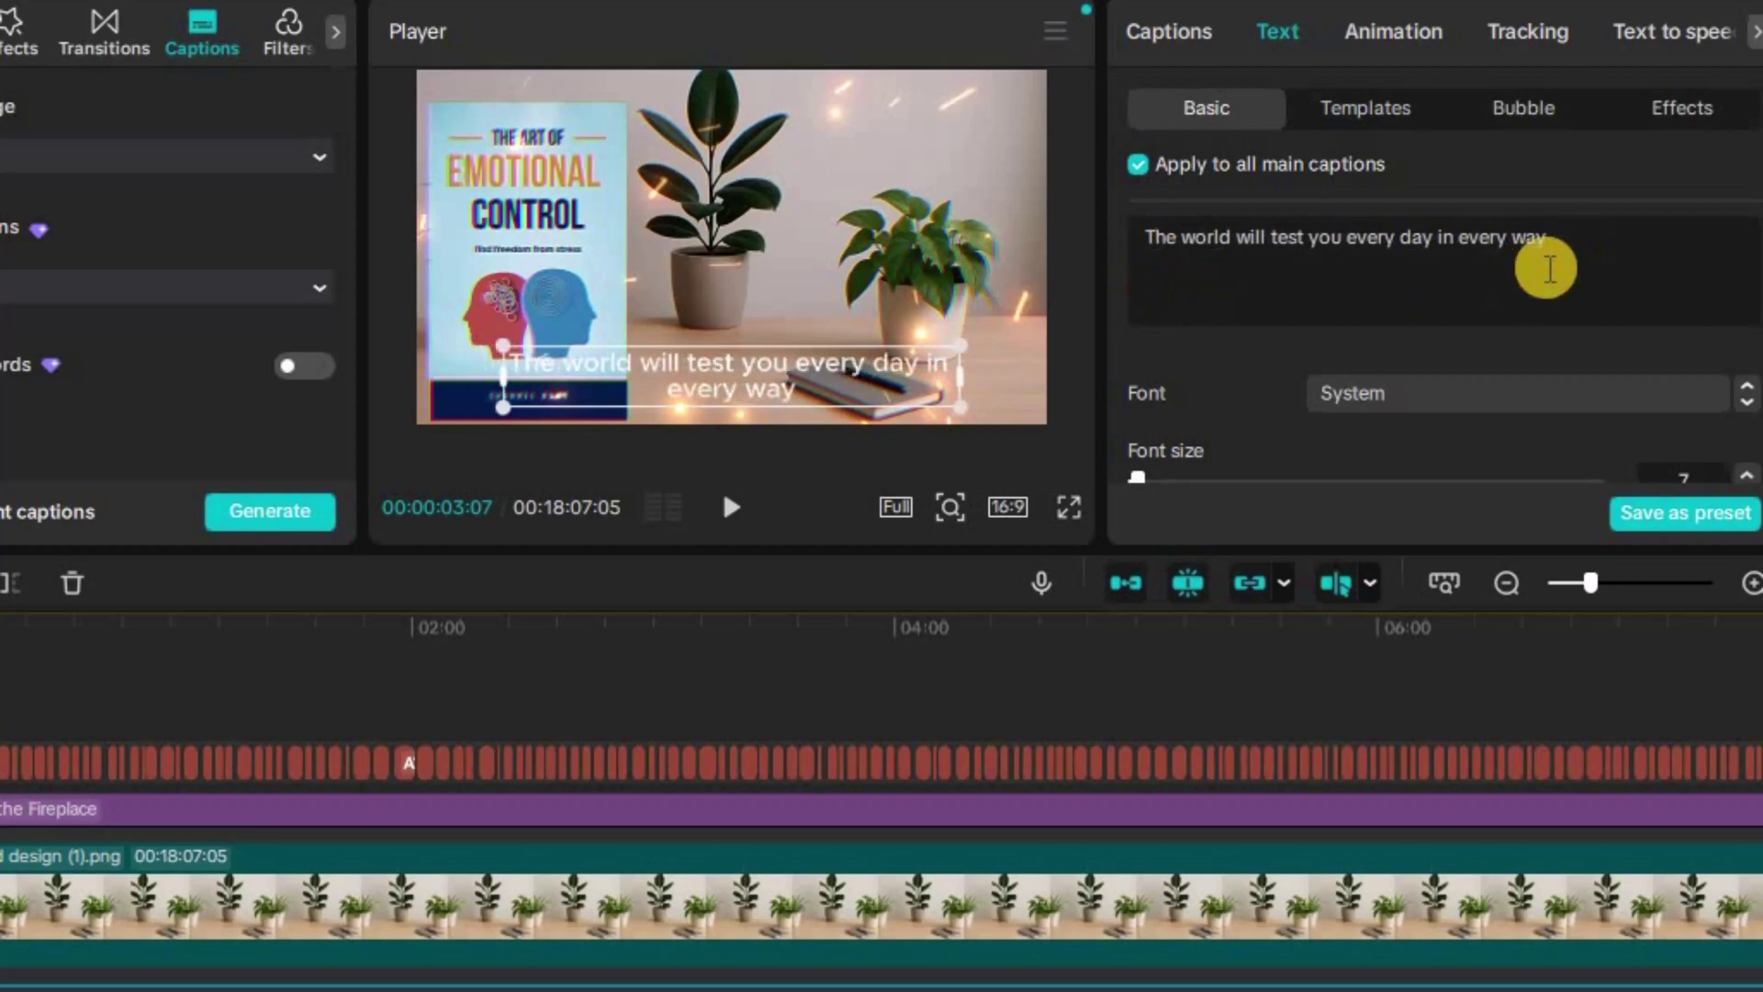
Widen the caption box and shift the caption slightly left in the frame
scroll(1409, 346, down, 2)
drag(961, 377, 1042, 390)
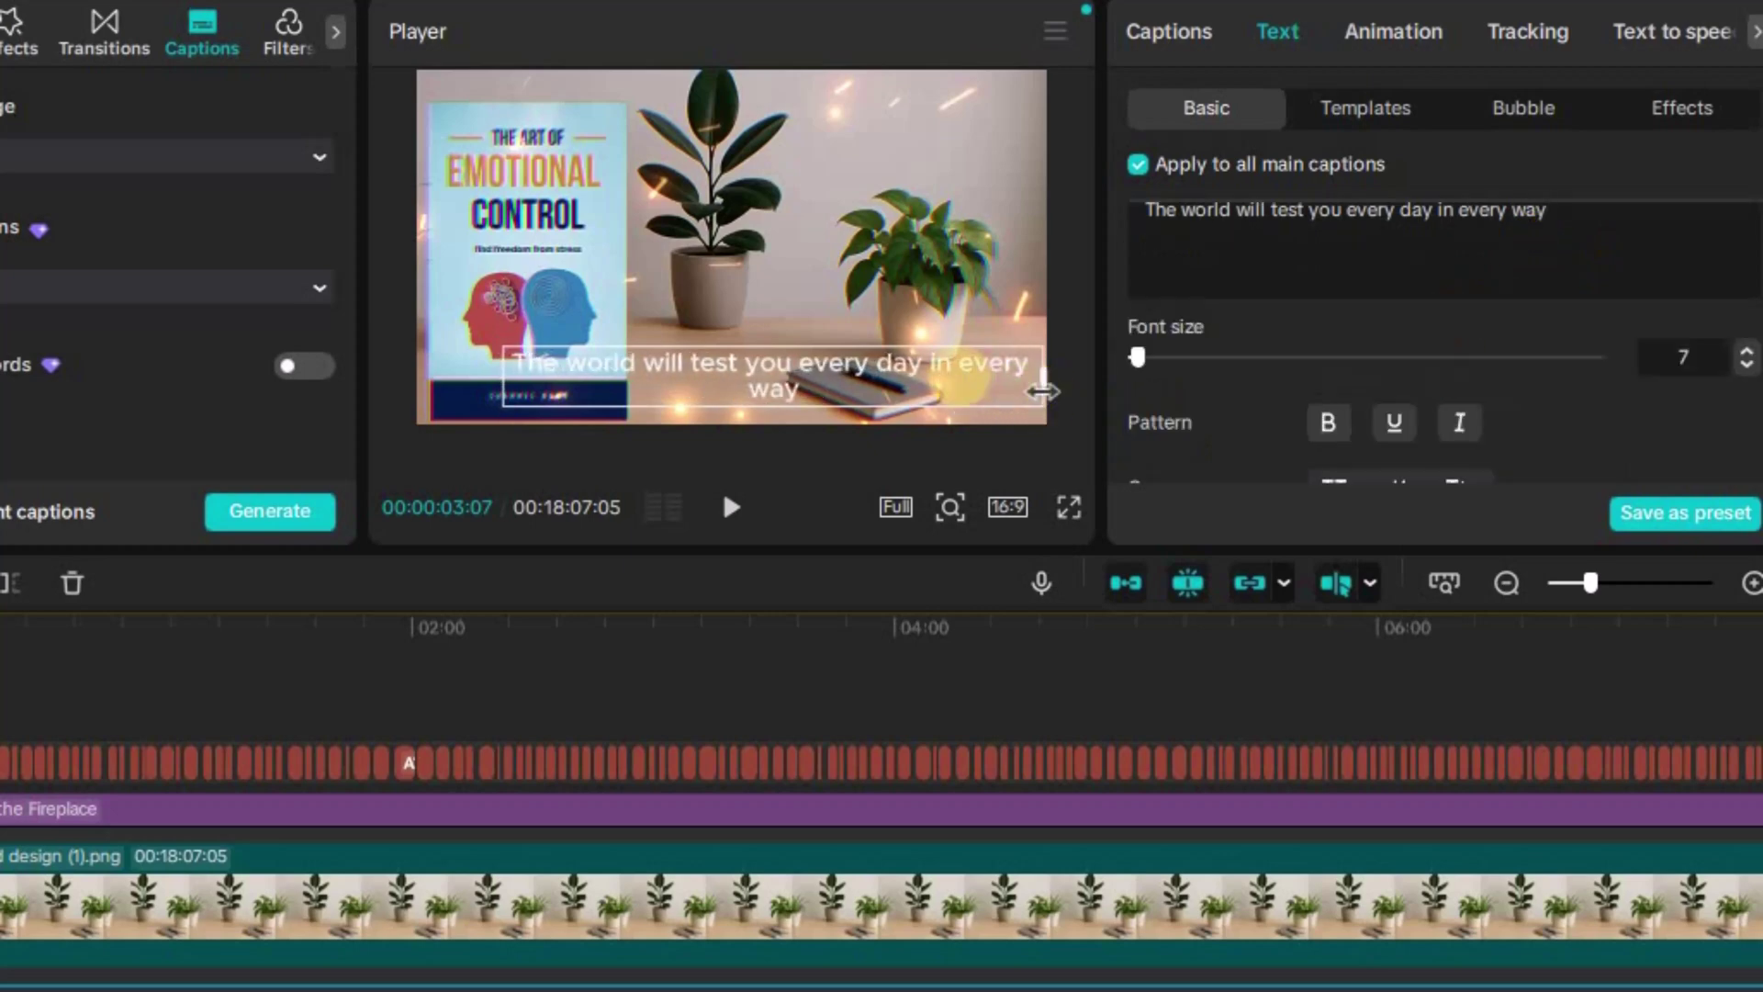
click(744, 360)
drag(778, 386, 753, 391)
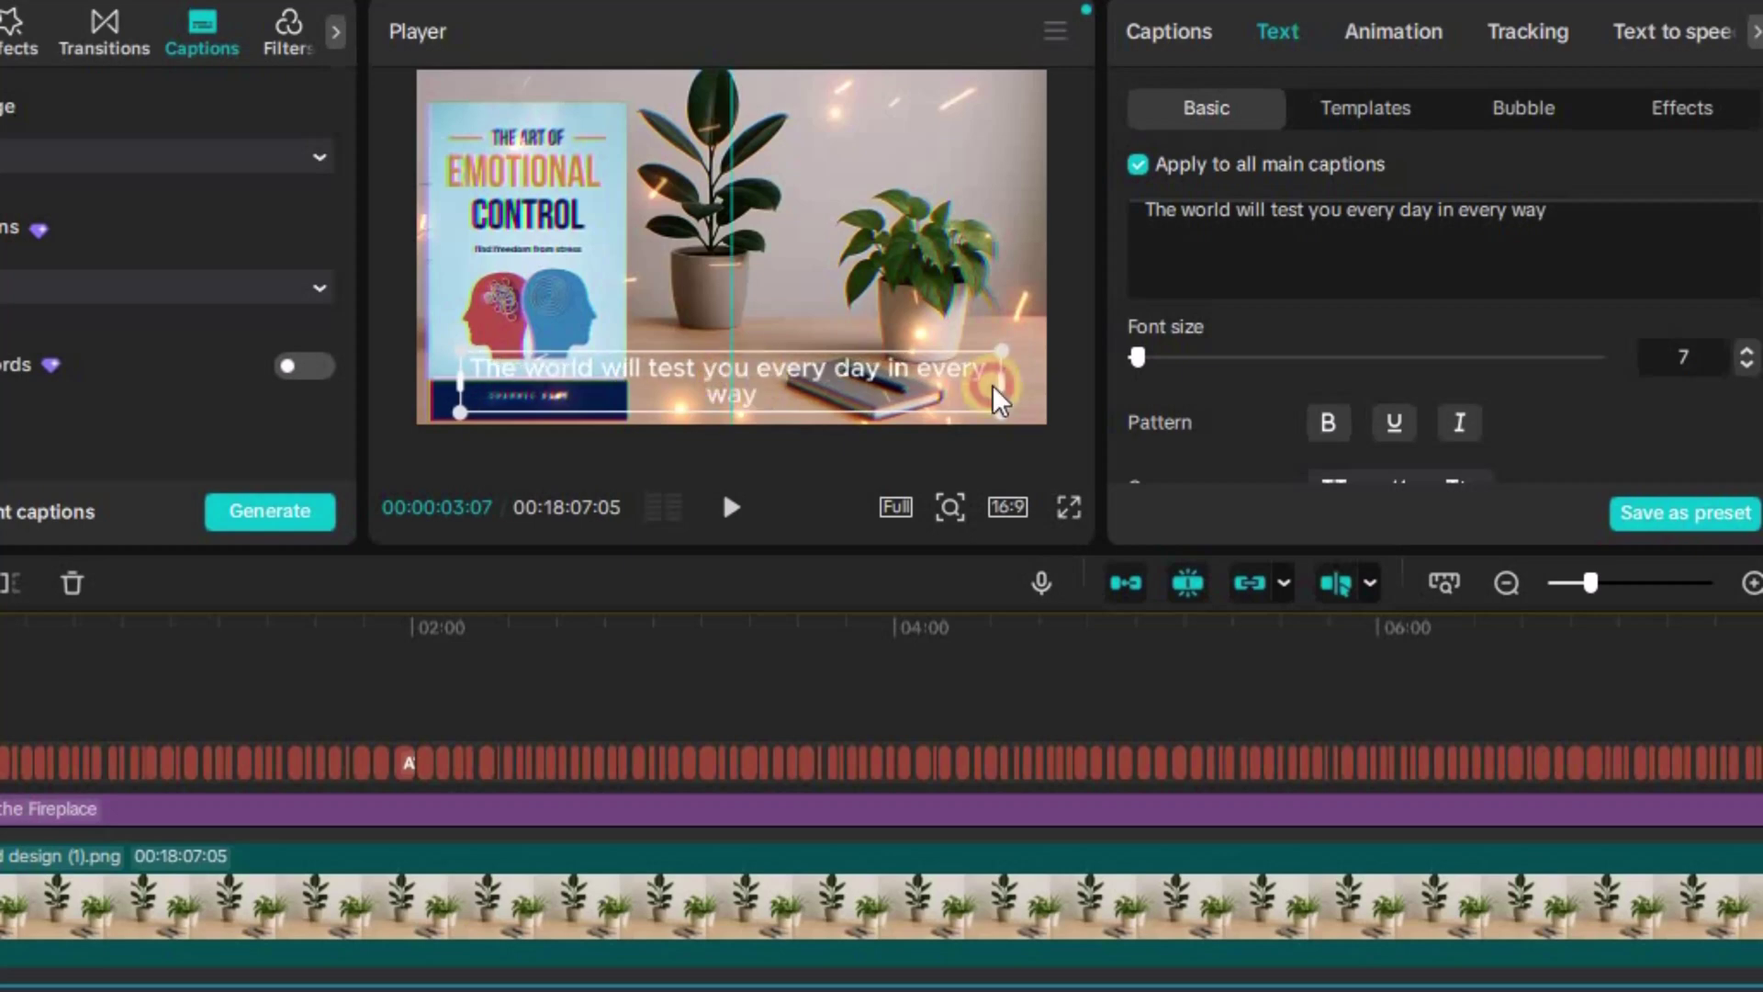
scroll(1574, 401, down, 4)
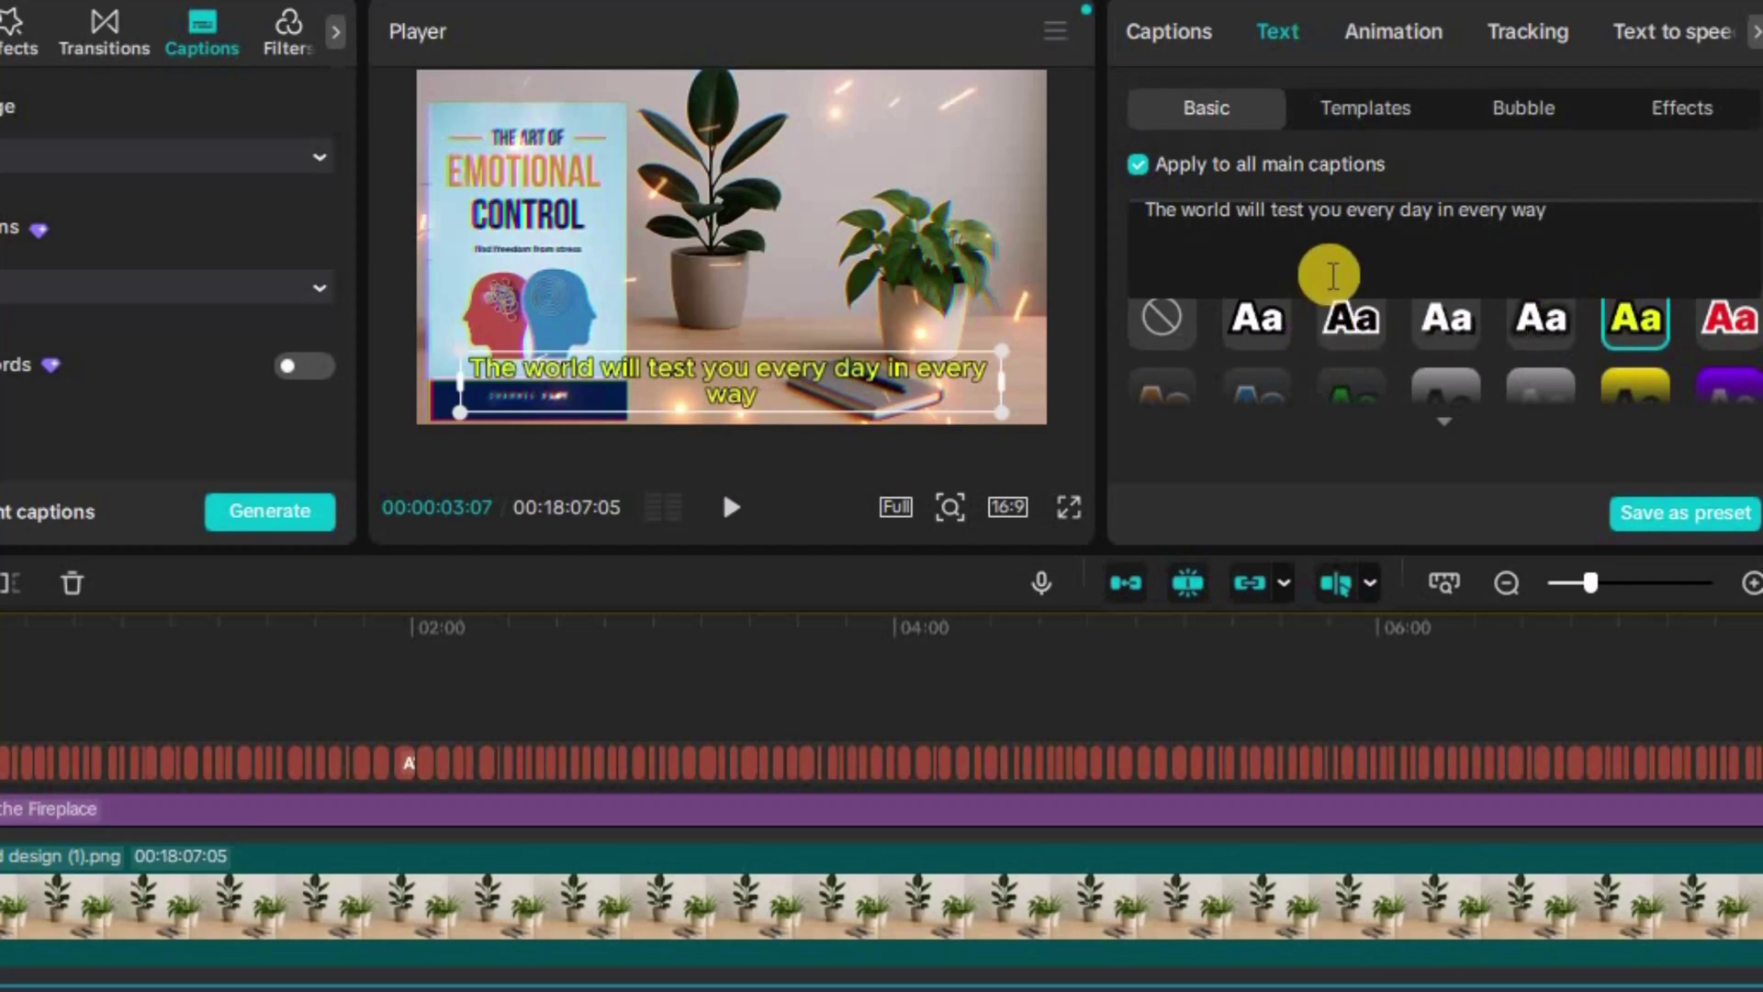
Apply the yellow preset caption style and scrub to about 04:00 to check the captions
click(170, 704)
click(1630, 528)
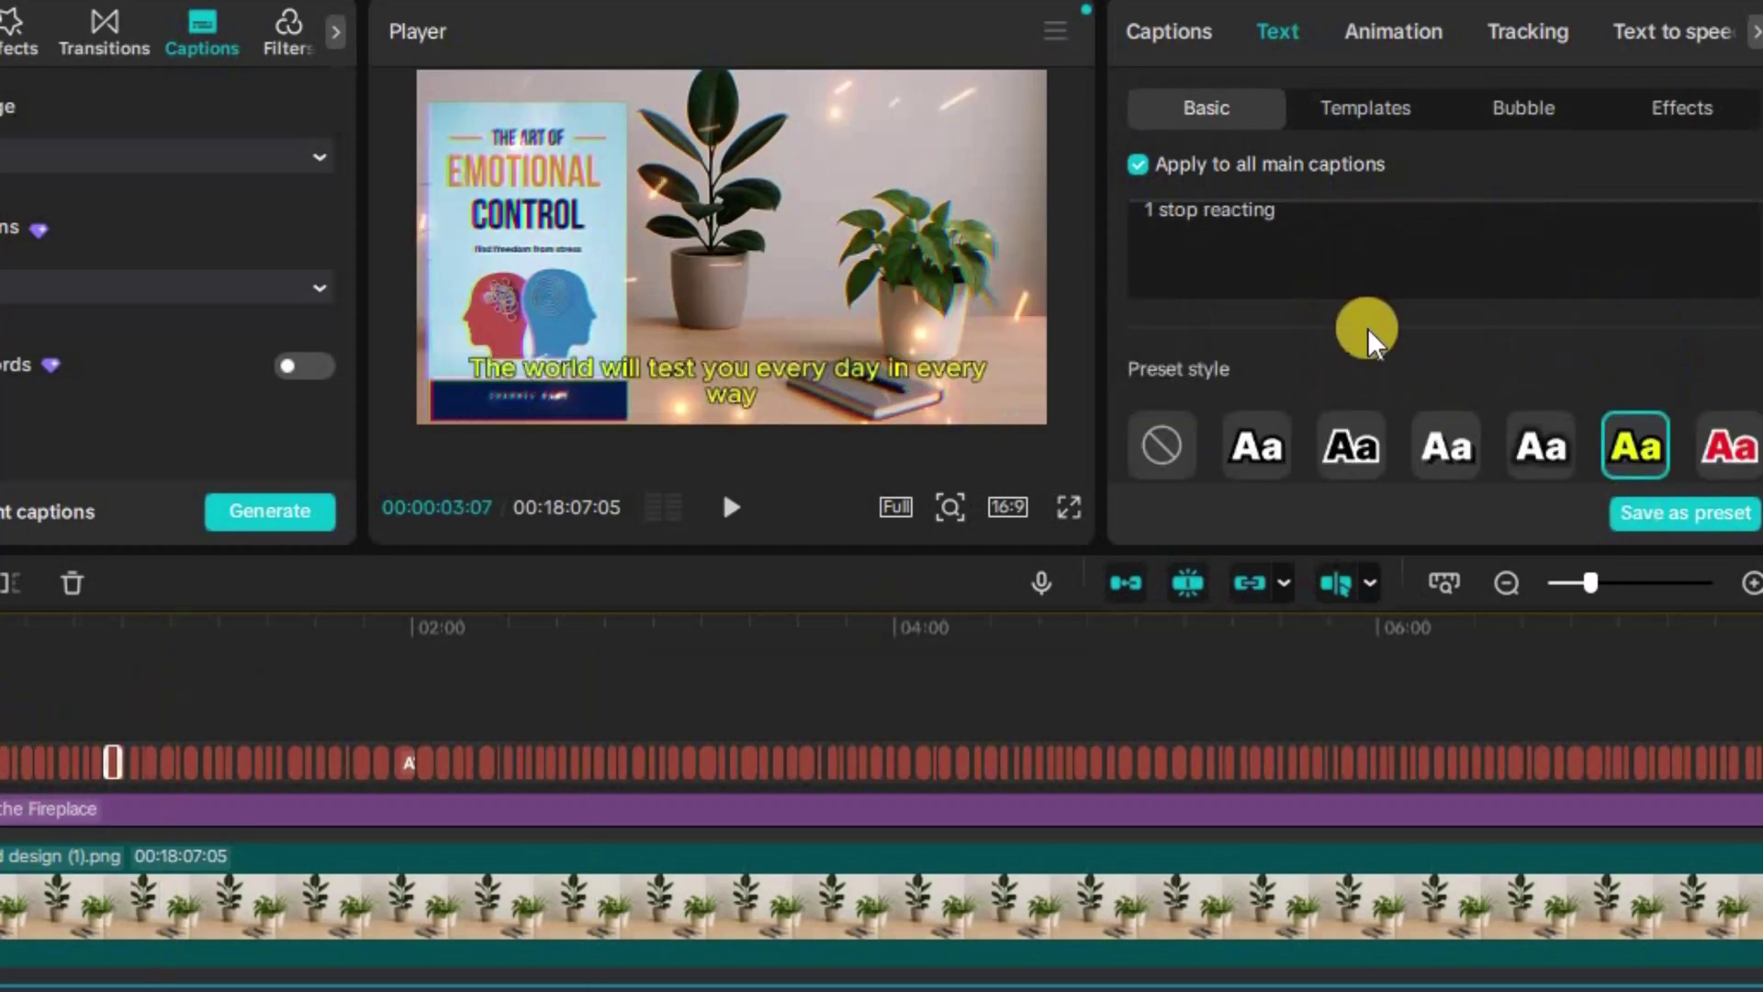
scroll(1233, 507, up, 3)
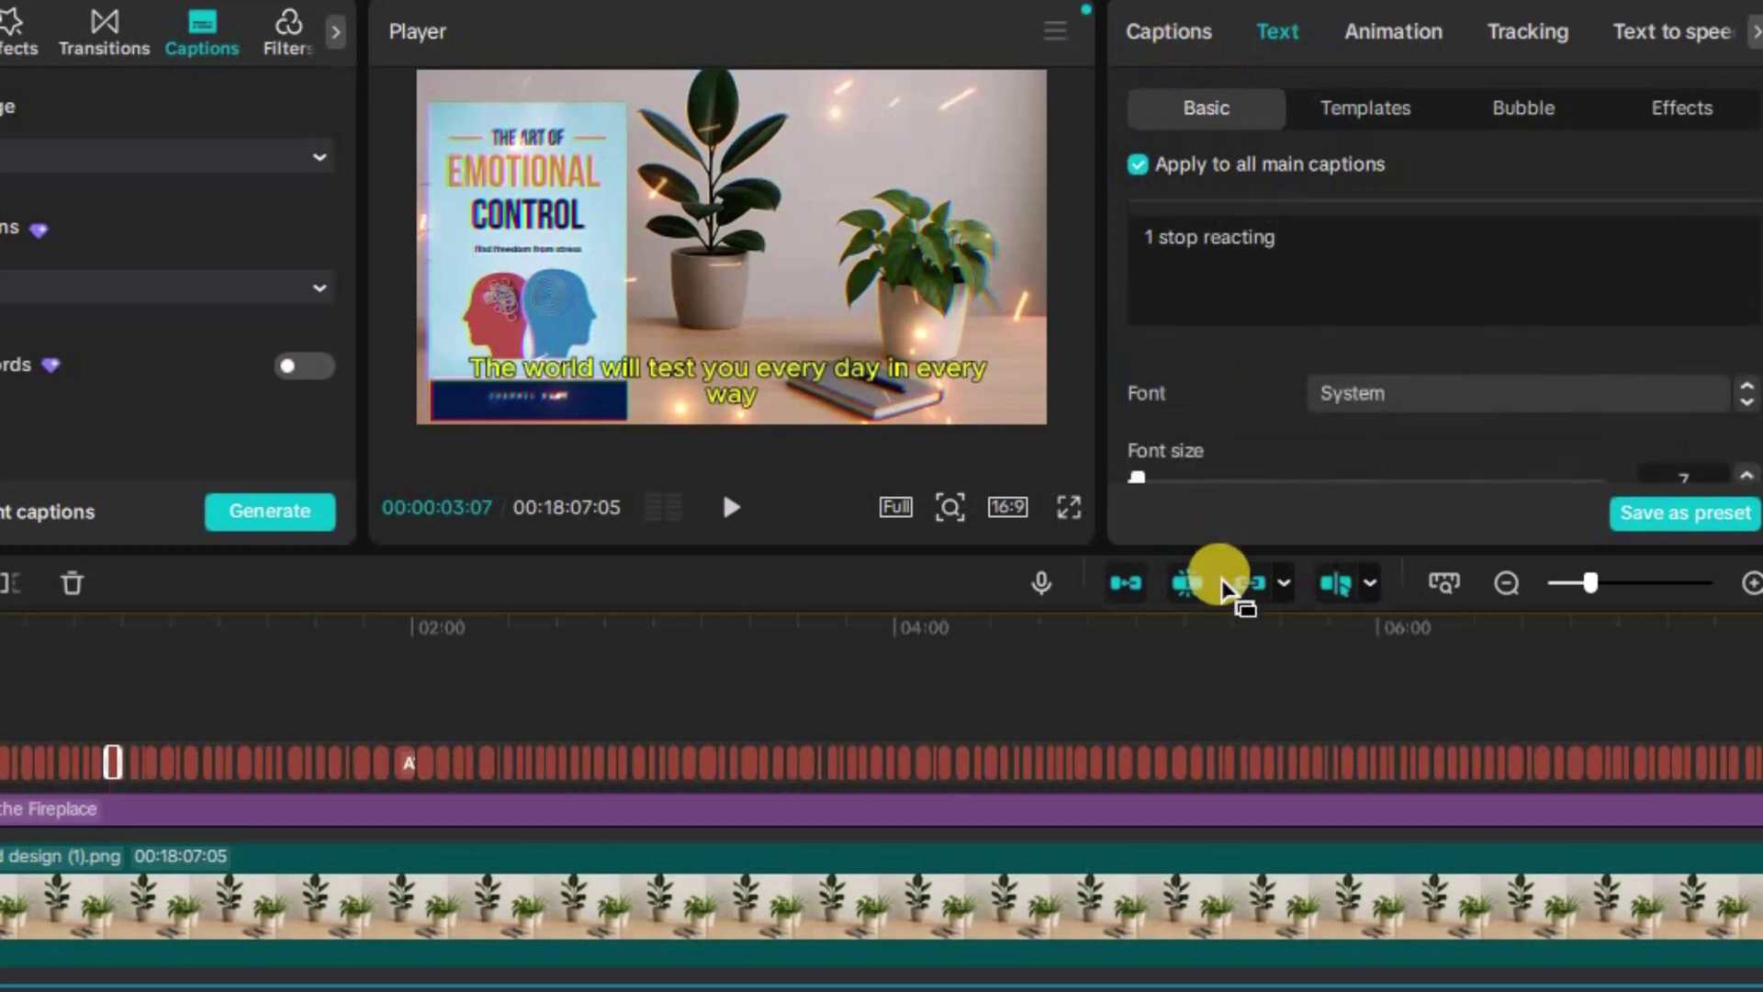
drag(138, 664, 801, 689)
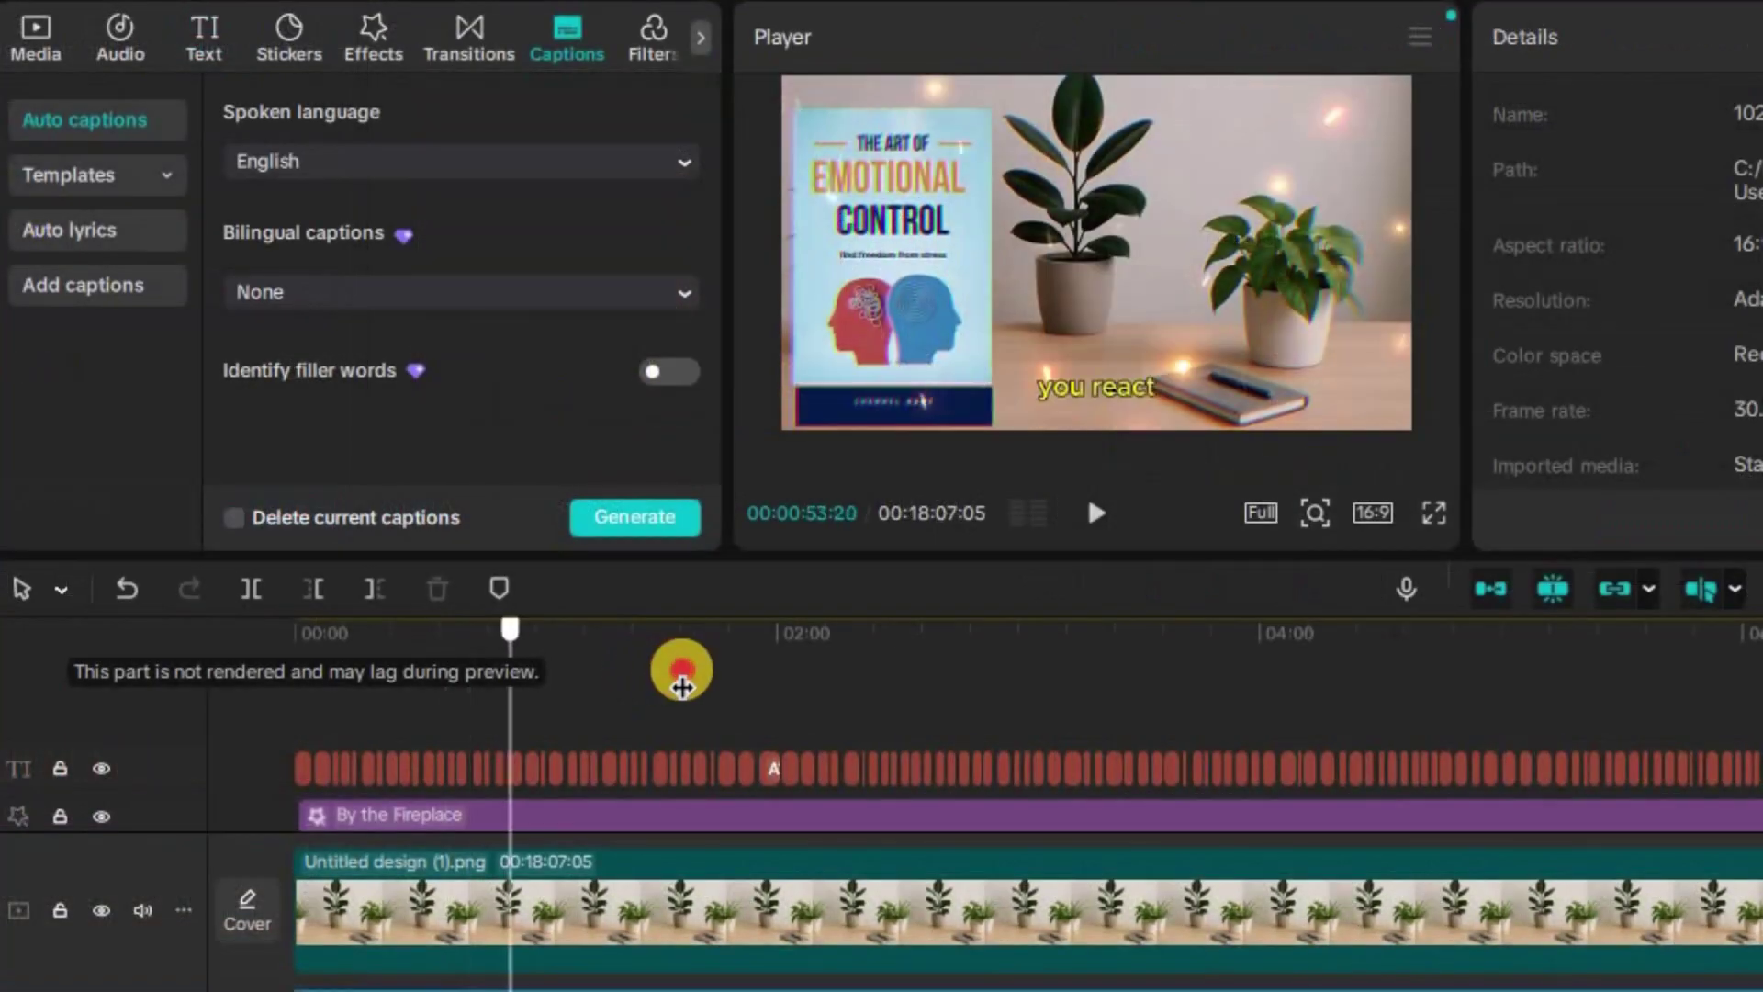
drag(1167, 694, 1263, 643)
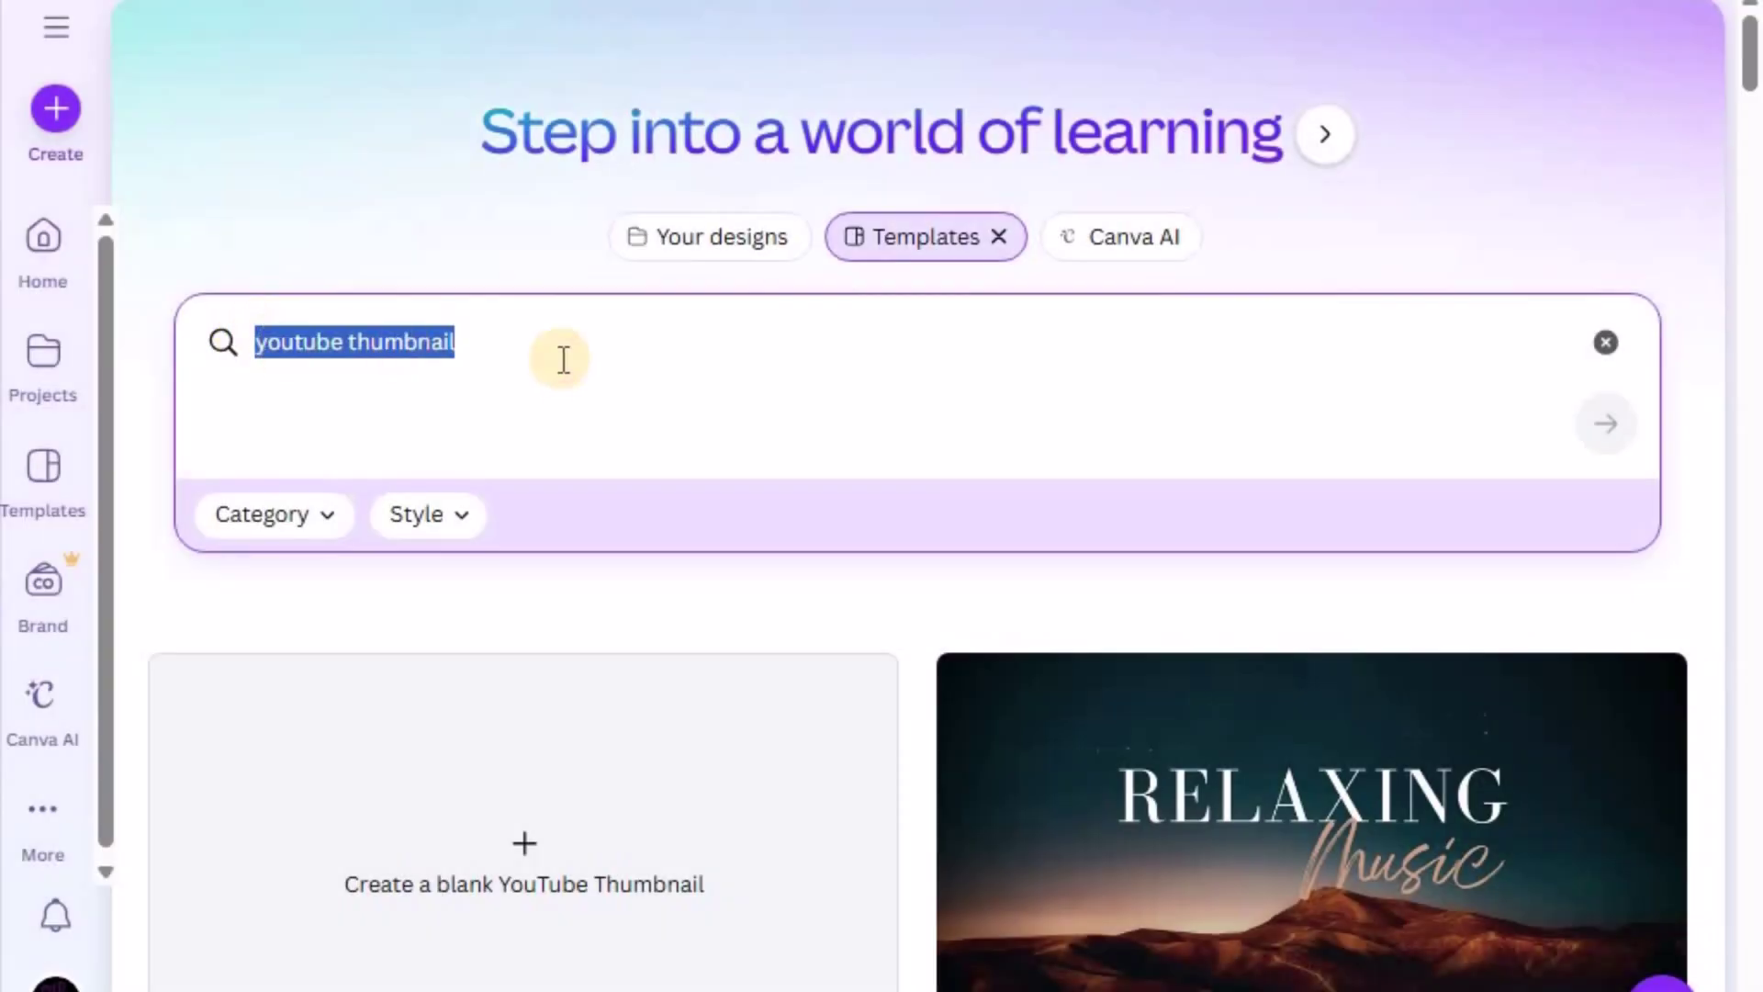
Search templates for 'youtube thumbnail' and open the Nature Walk ASMR template for editing
click(556, 351)
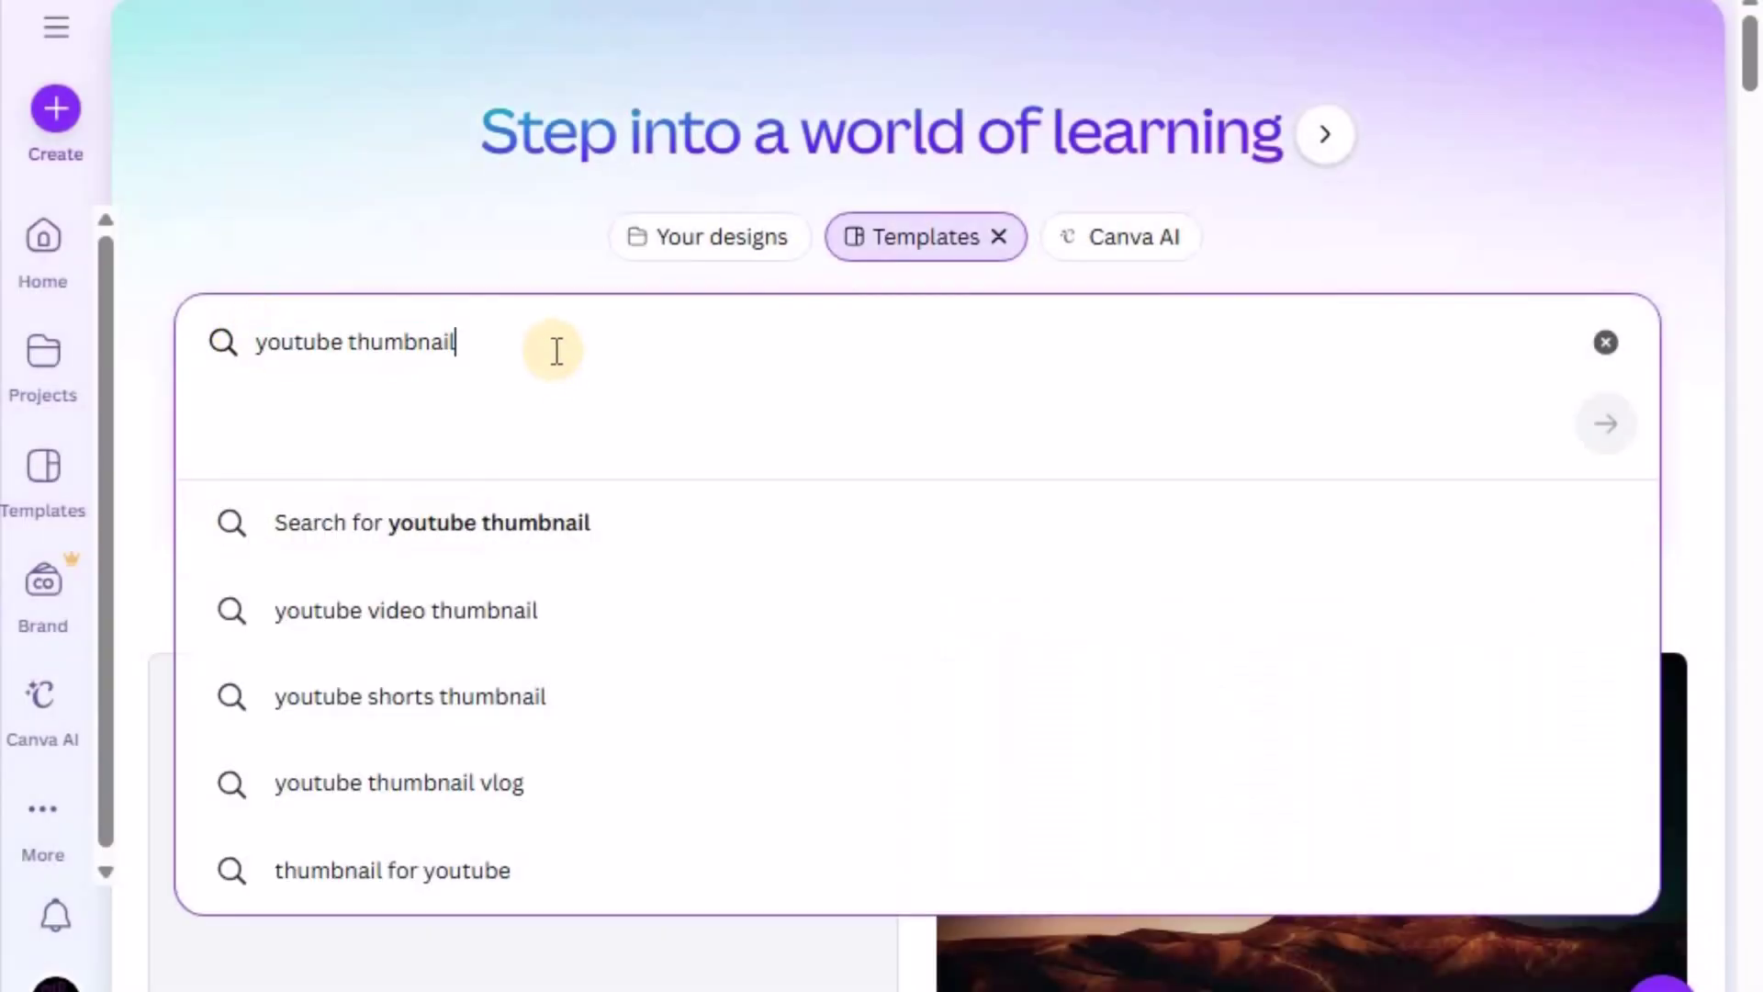
click(267, 233)
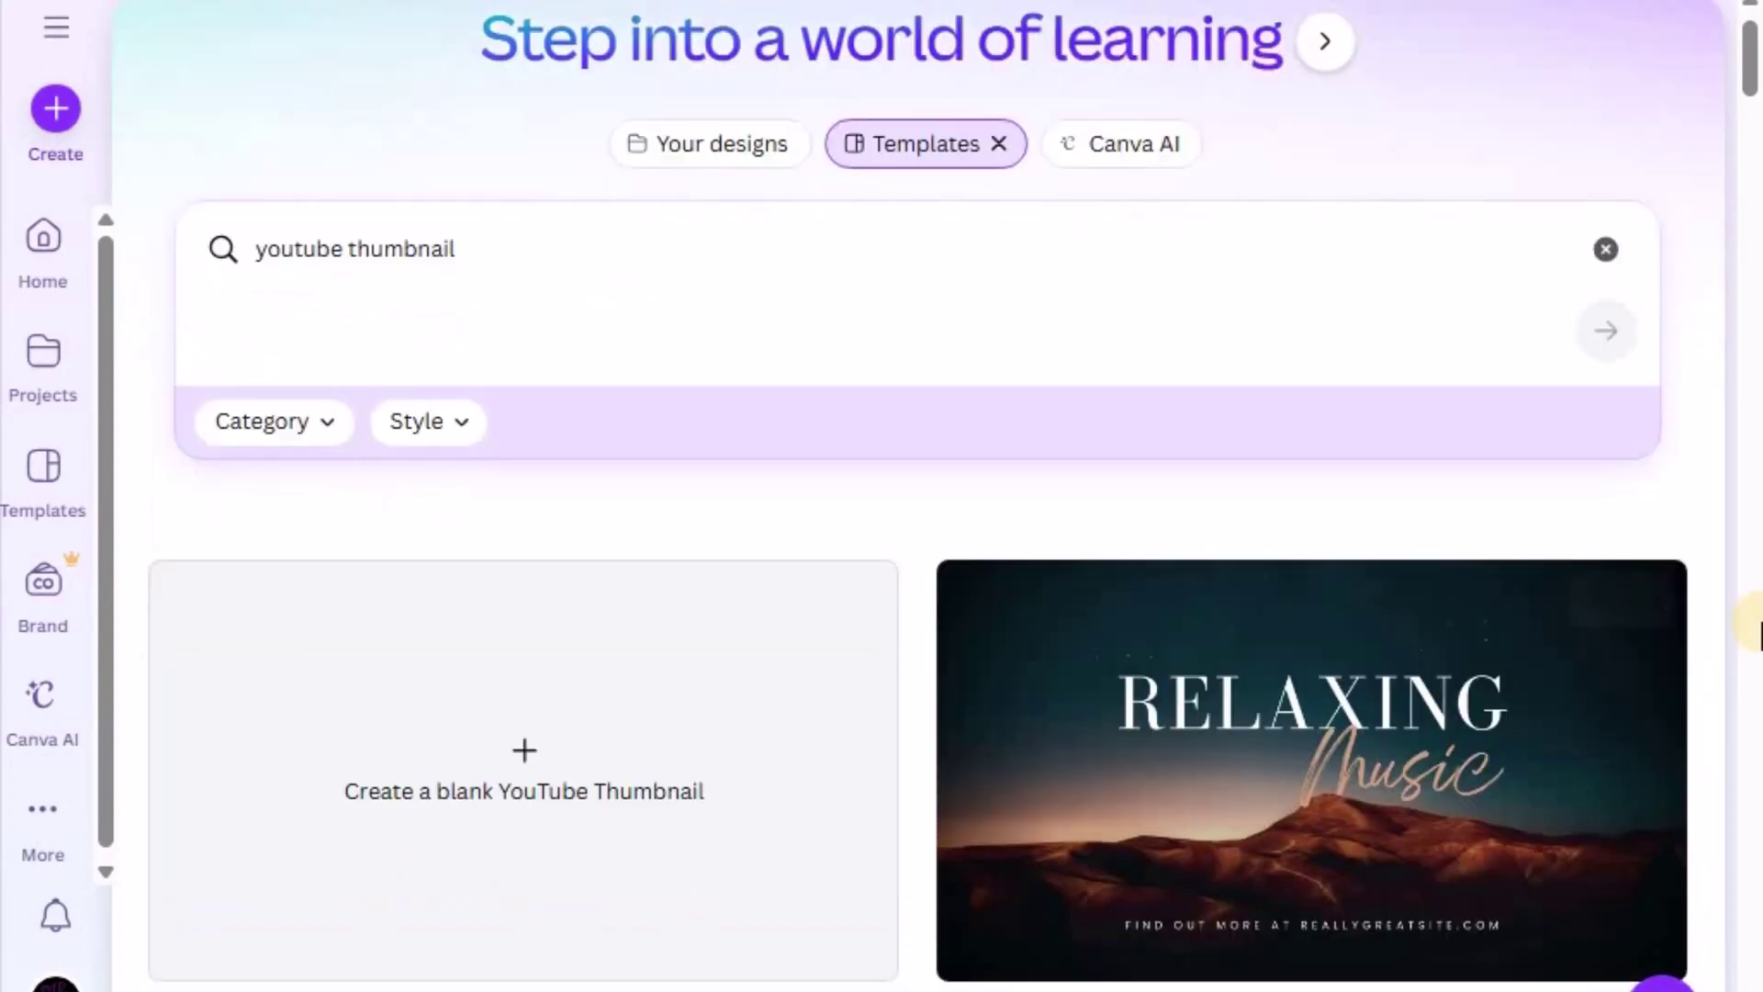
scroll(1751, 616, down, 10)
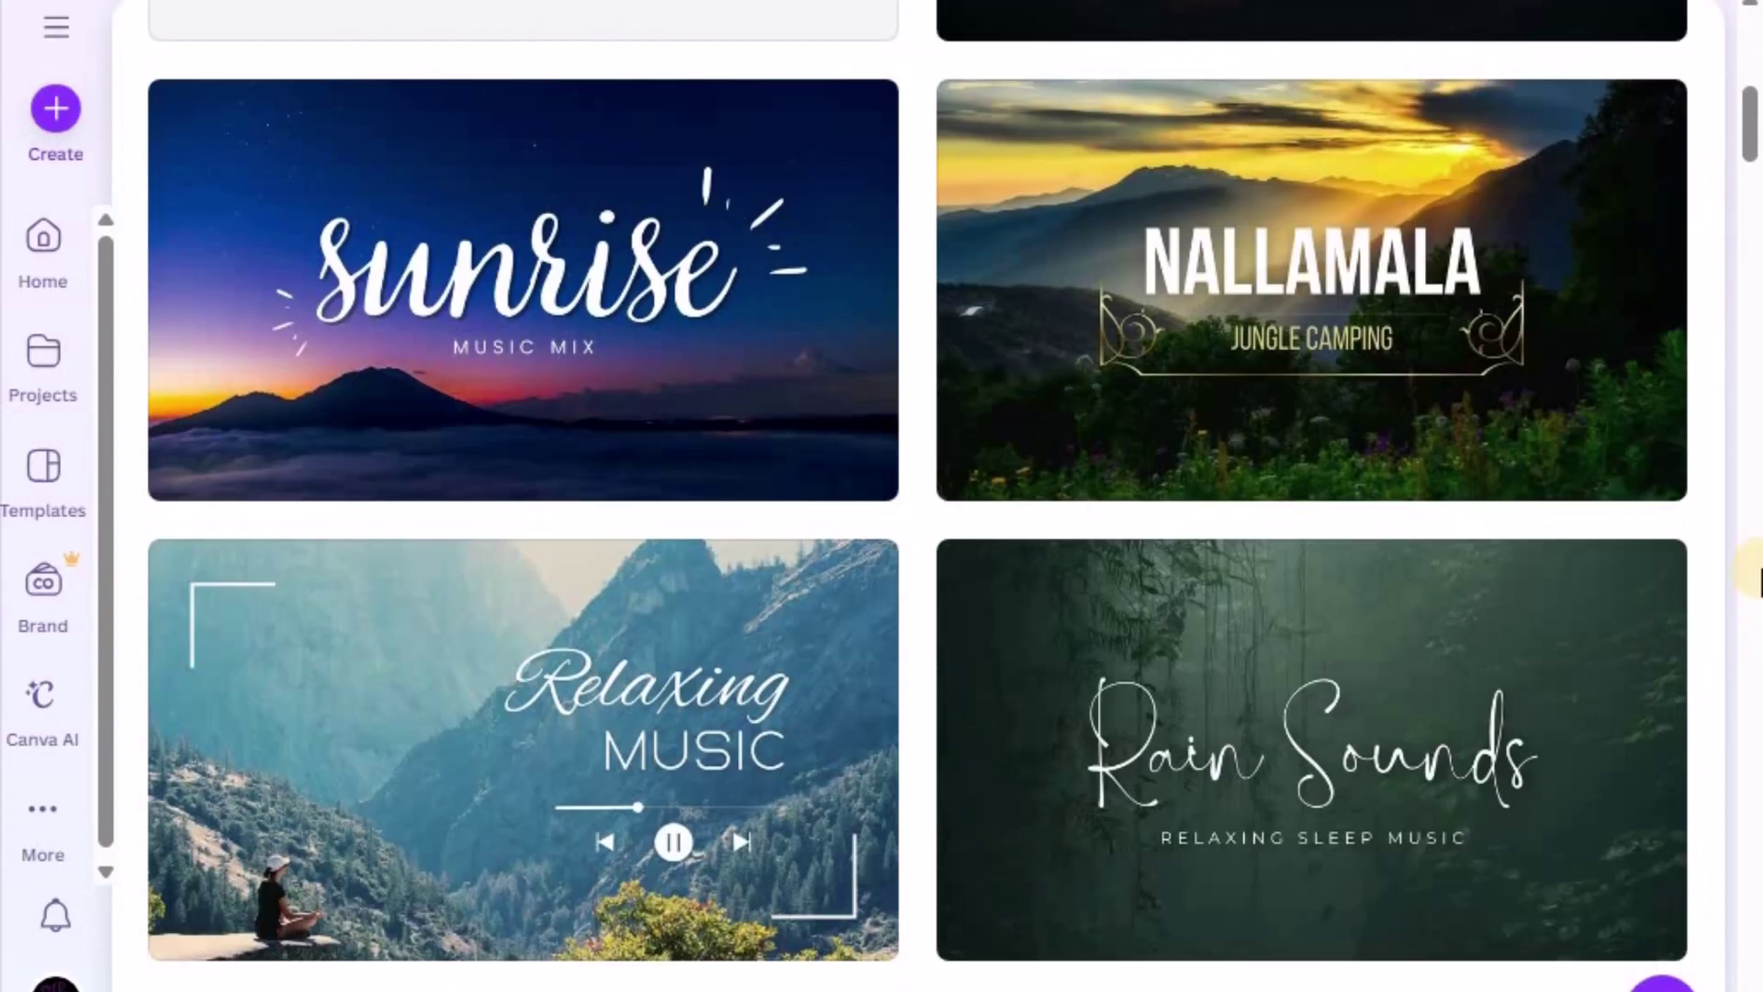
scroll(1756, 583, down, 15)
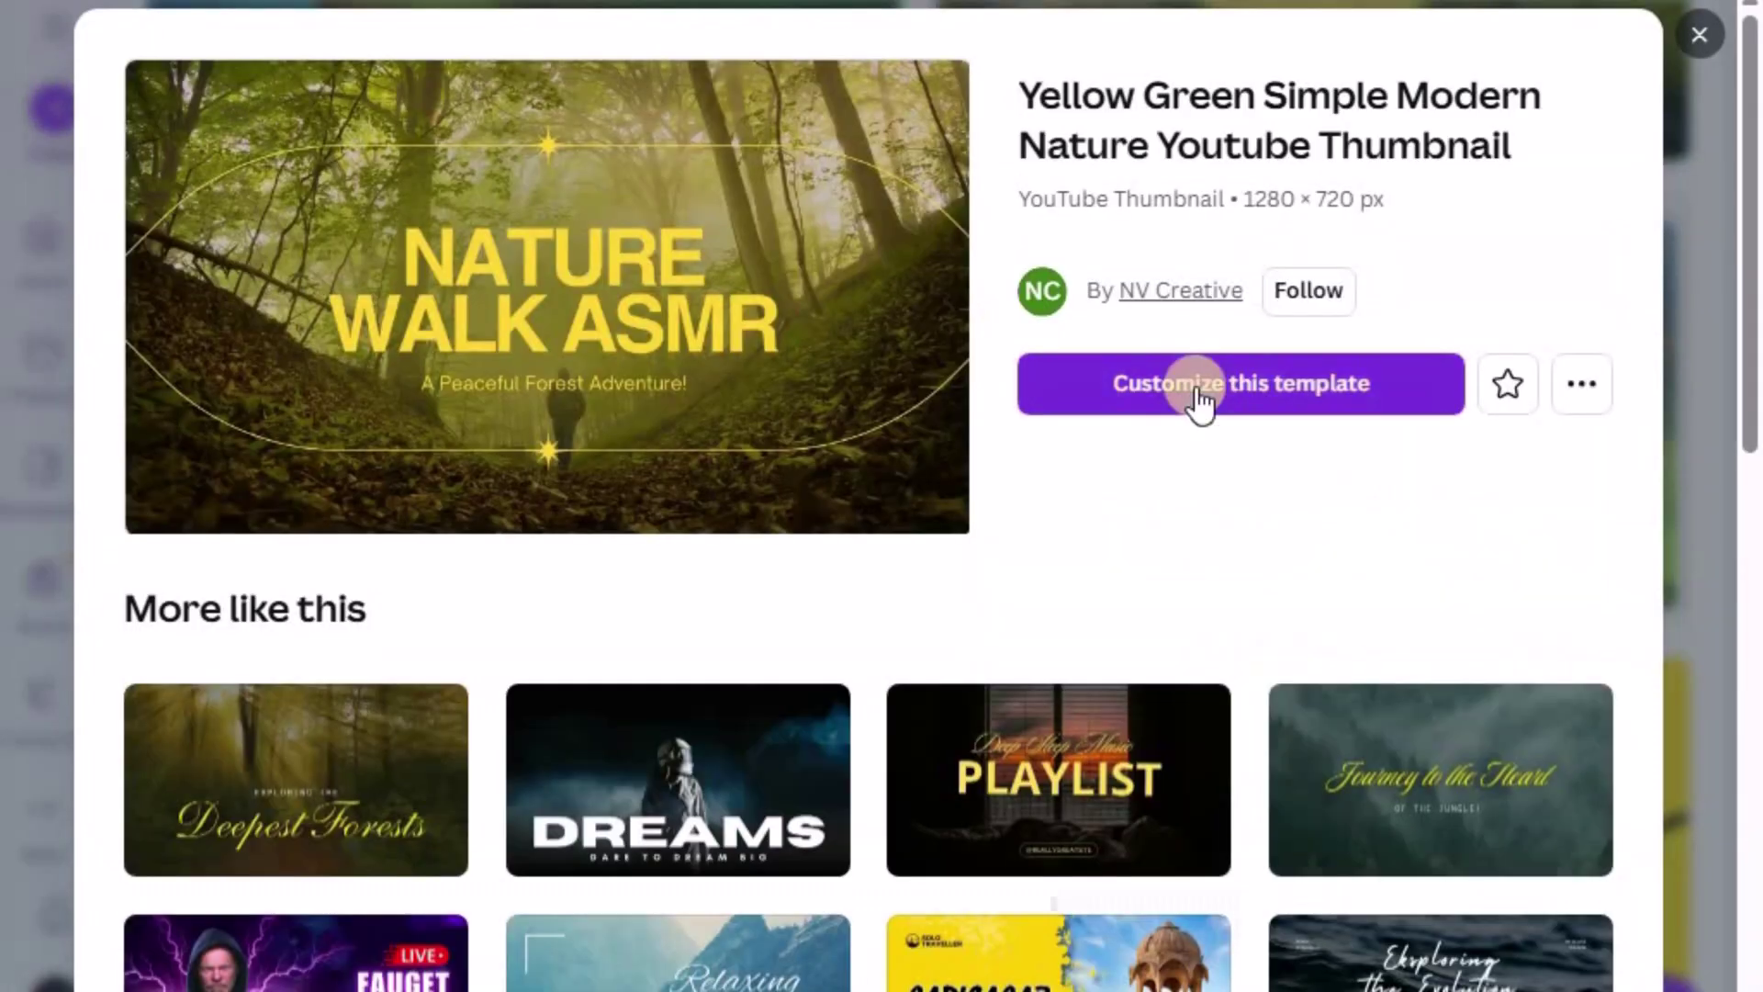
click(1195, 382)
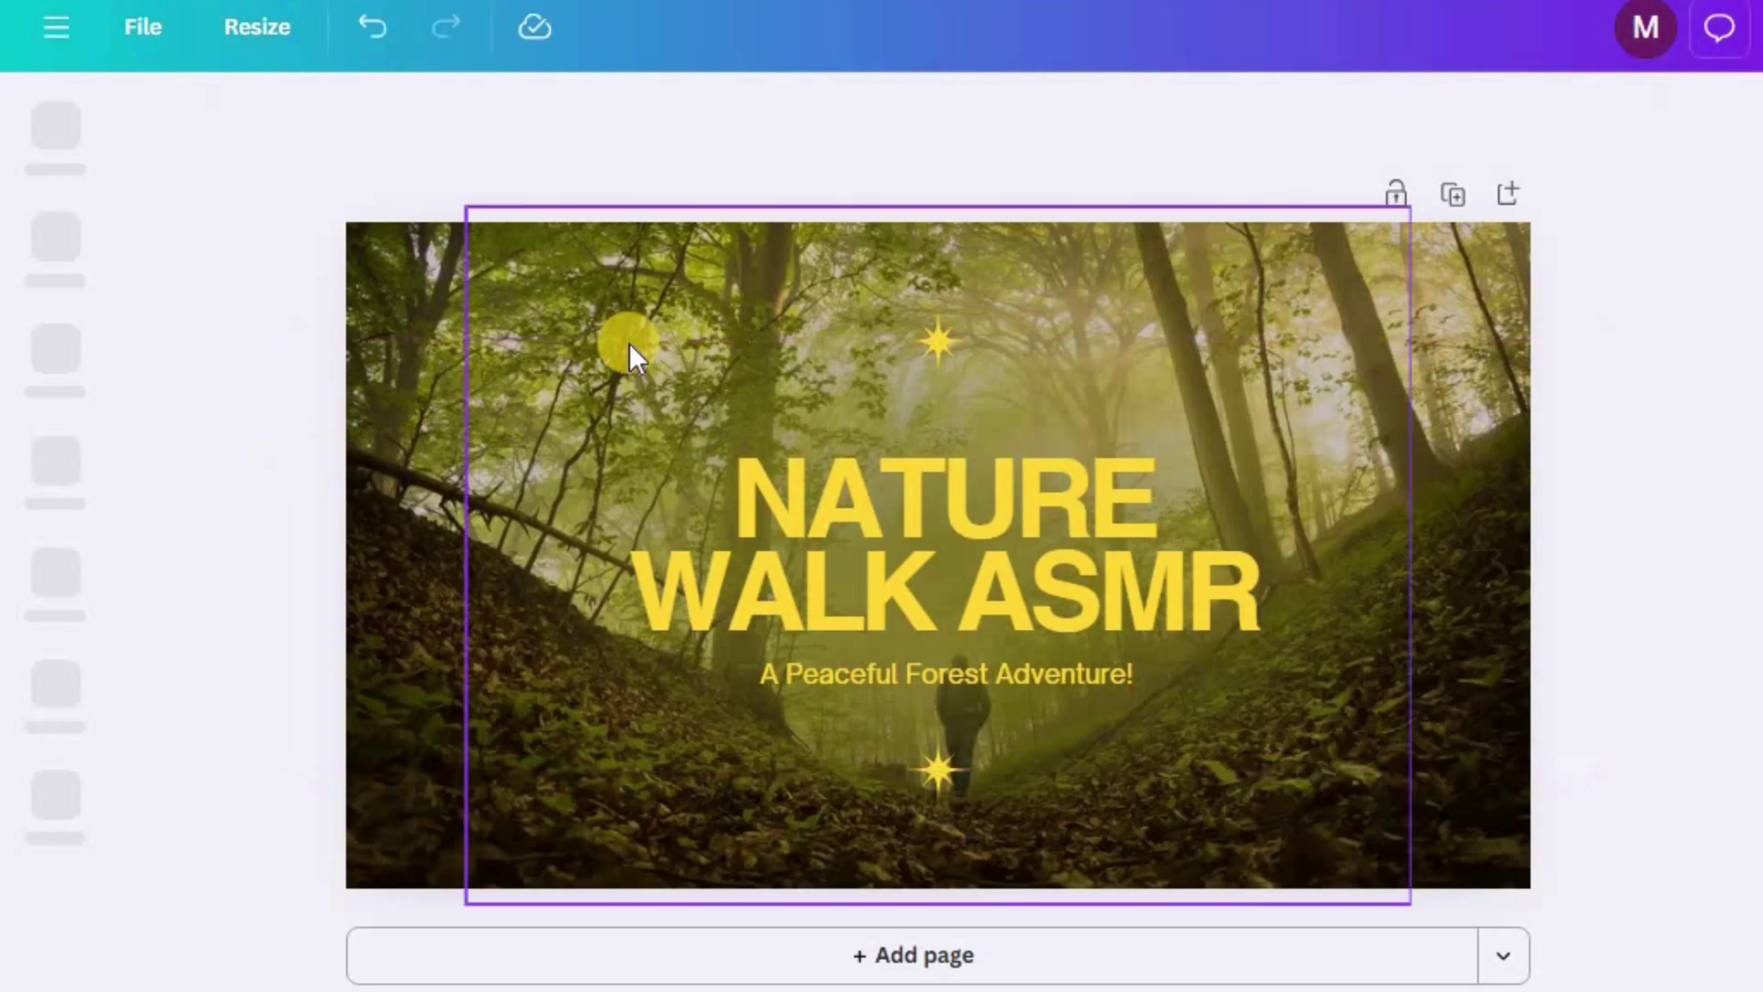
Move the NATURE WALK ASMR title up and right, and add the Emotional Control cover from Uploads
drag(973, 560, 1094, 413)
drag(954, 675, 1074, 684)
click(55, 588)
click(206, 530)
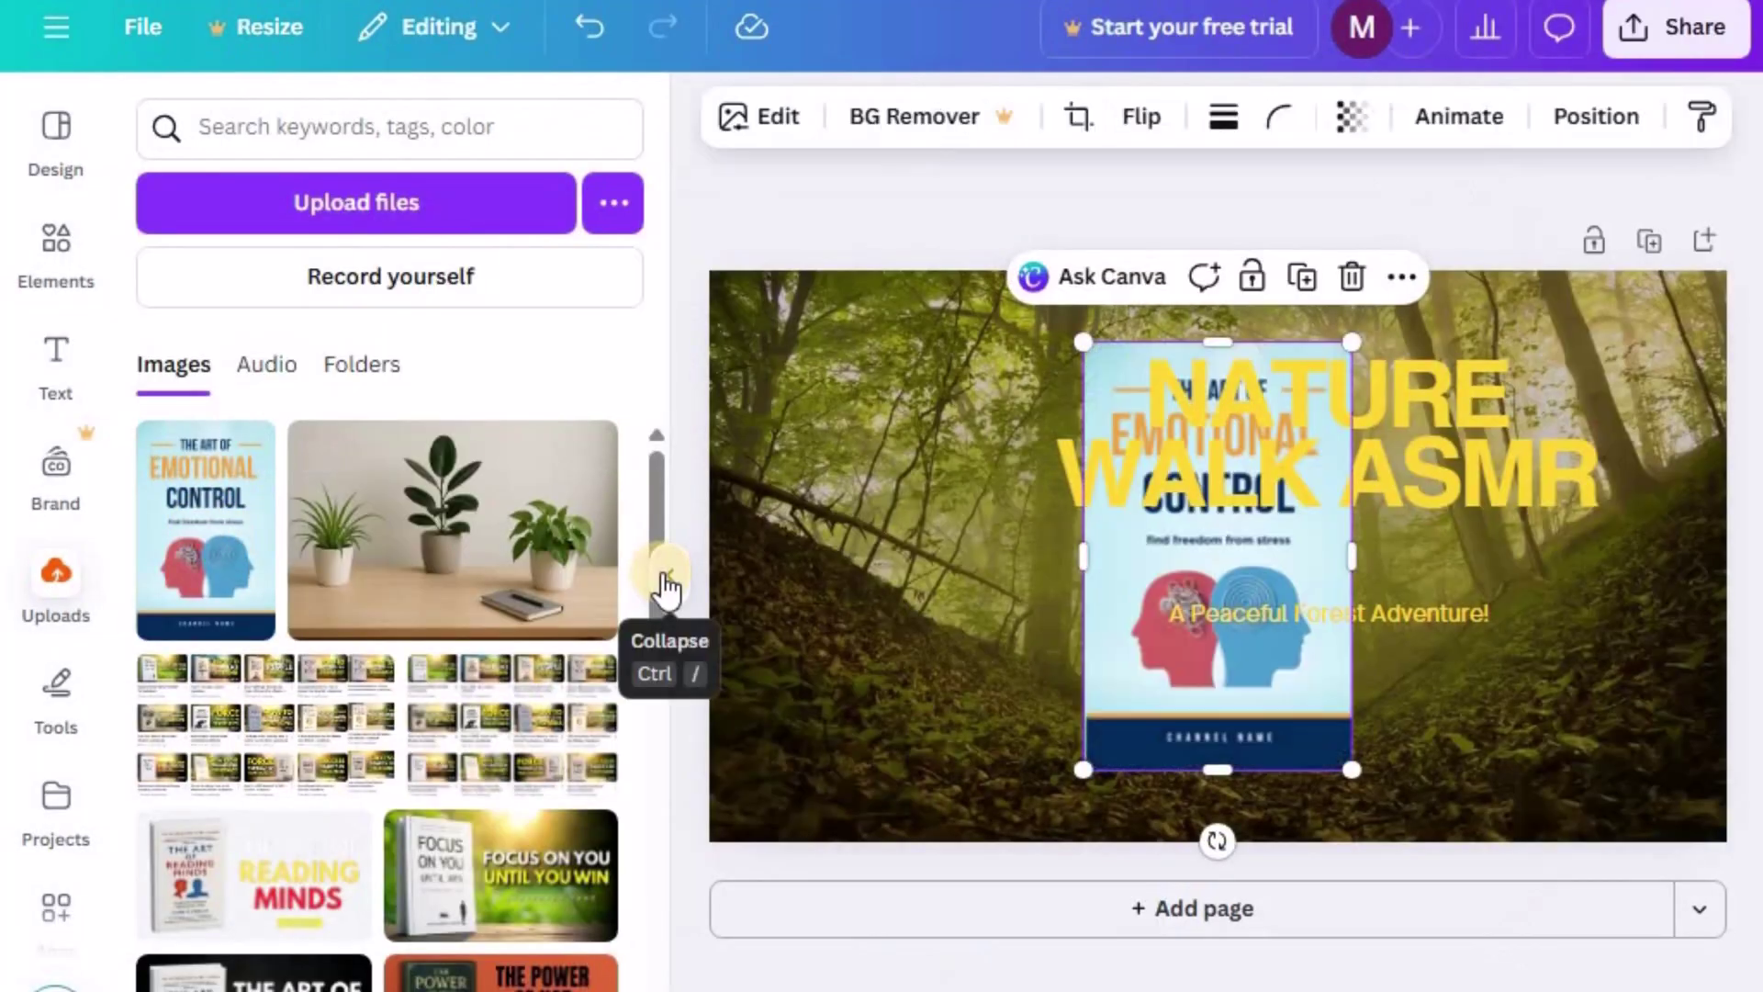
click(665, 583)
Place the cover at the left edge, enlarge it, and shift the heading right
drag(830, 672, 445, 624)
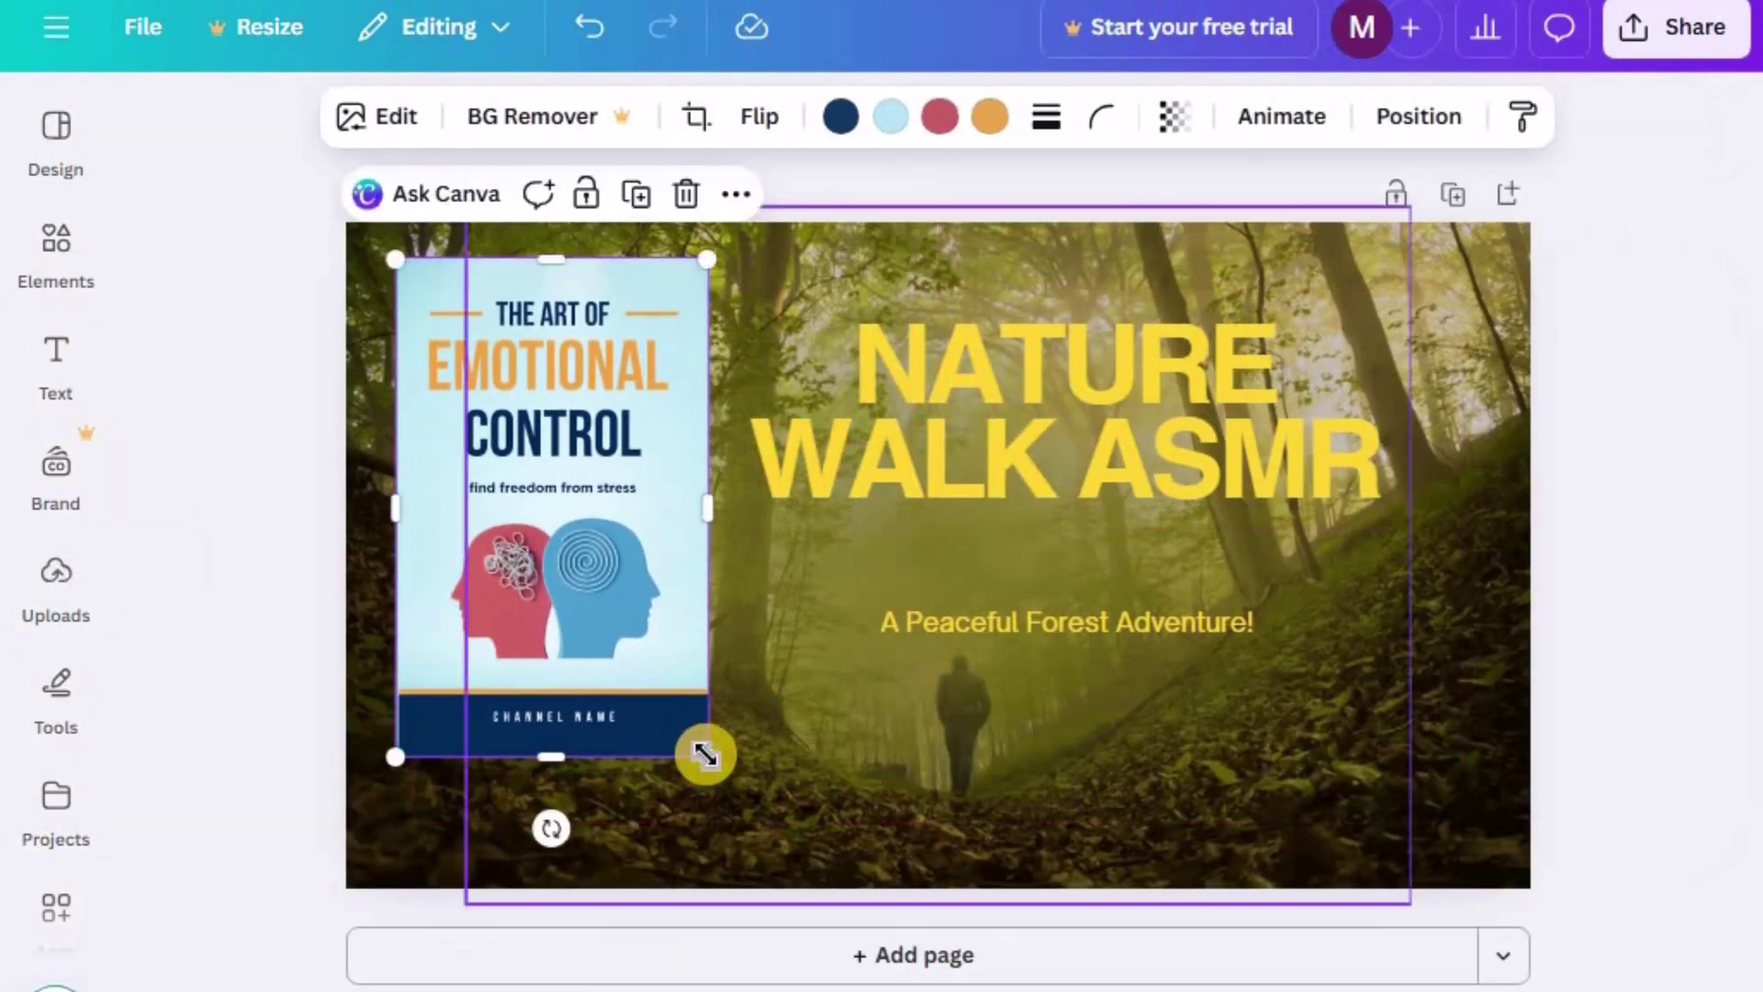
drag(727, 781, 755, 835)
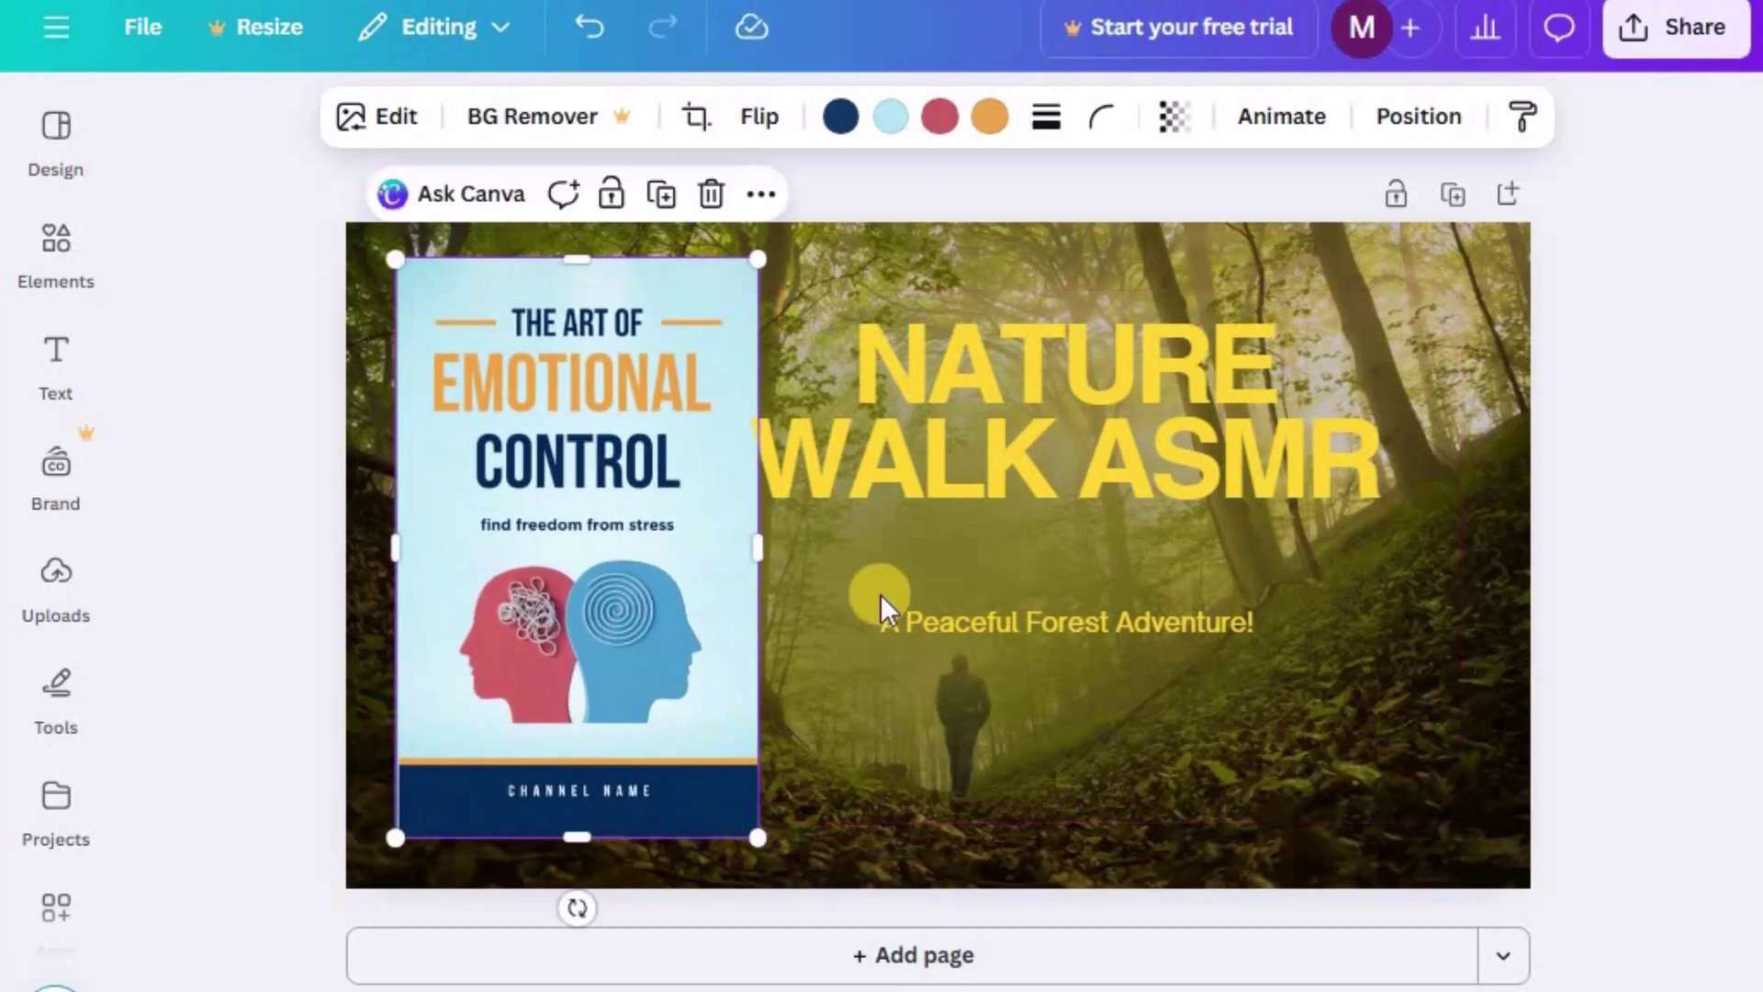
click(1016, 448)
drag(1017, 439, 1064, 441)
click(542, 526)
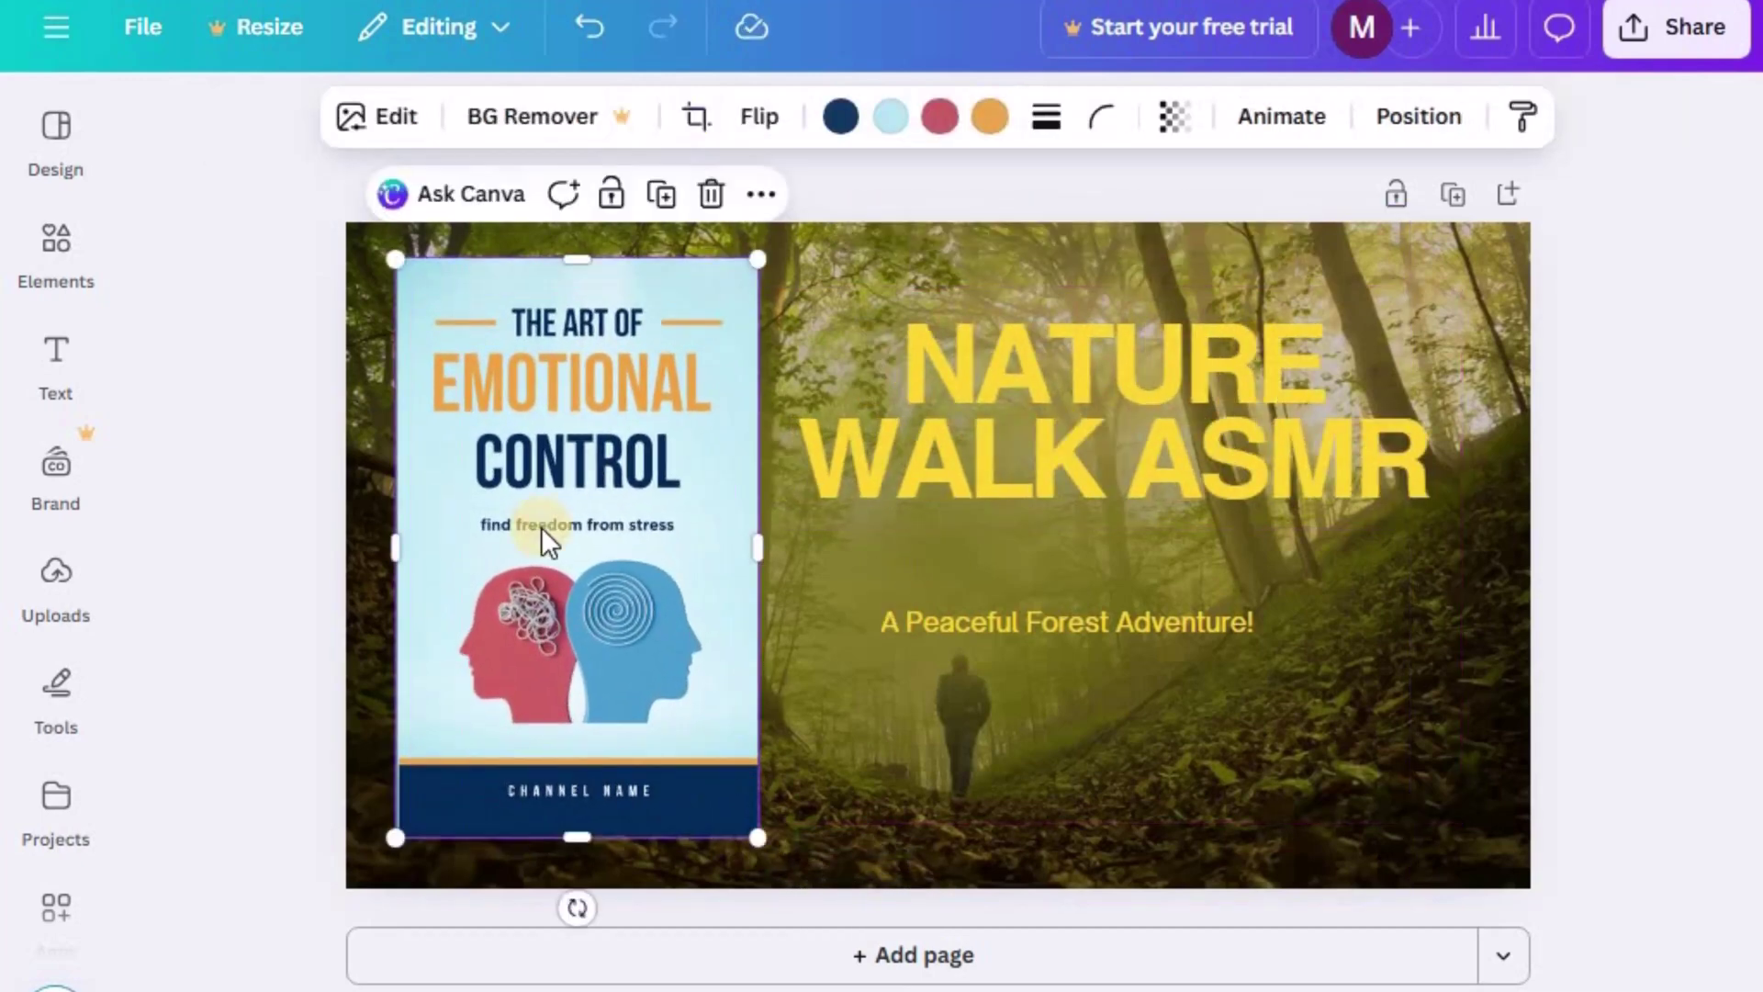
drag(541, 526, 542, 529)
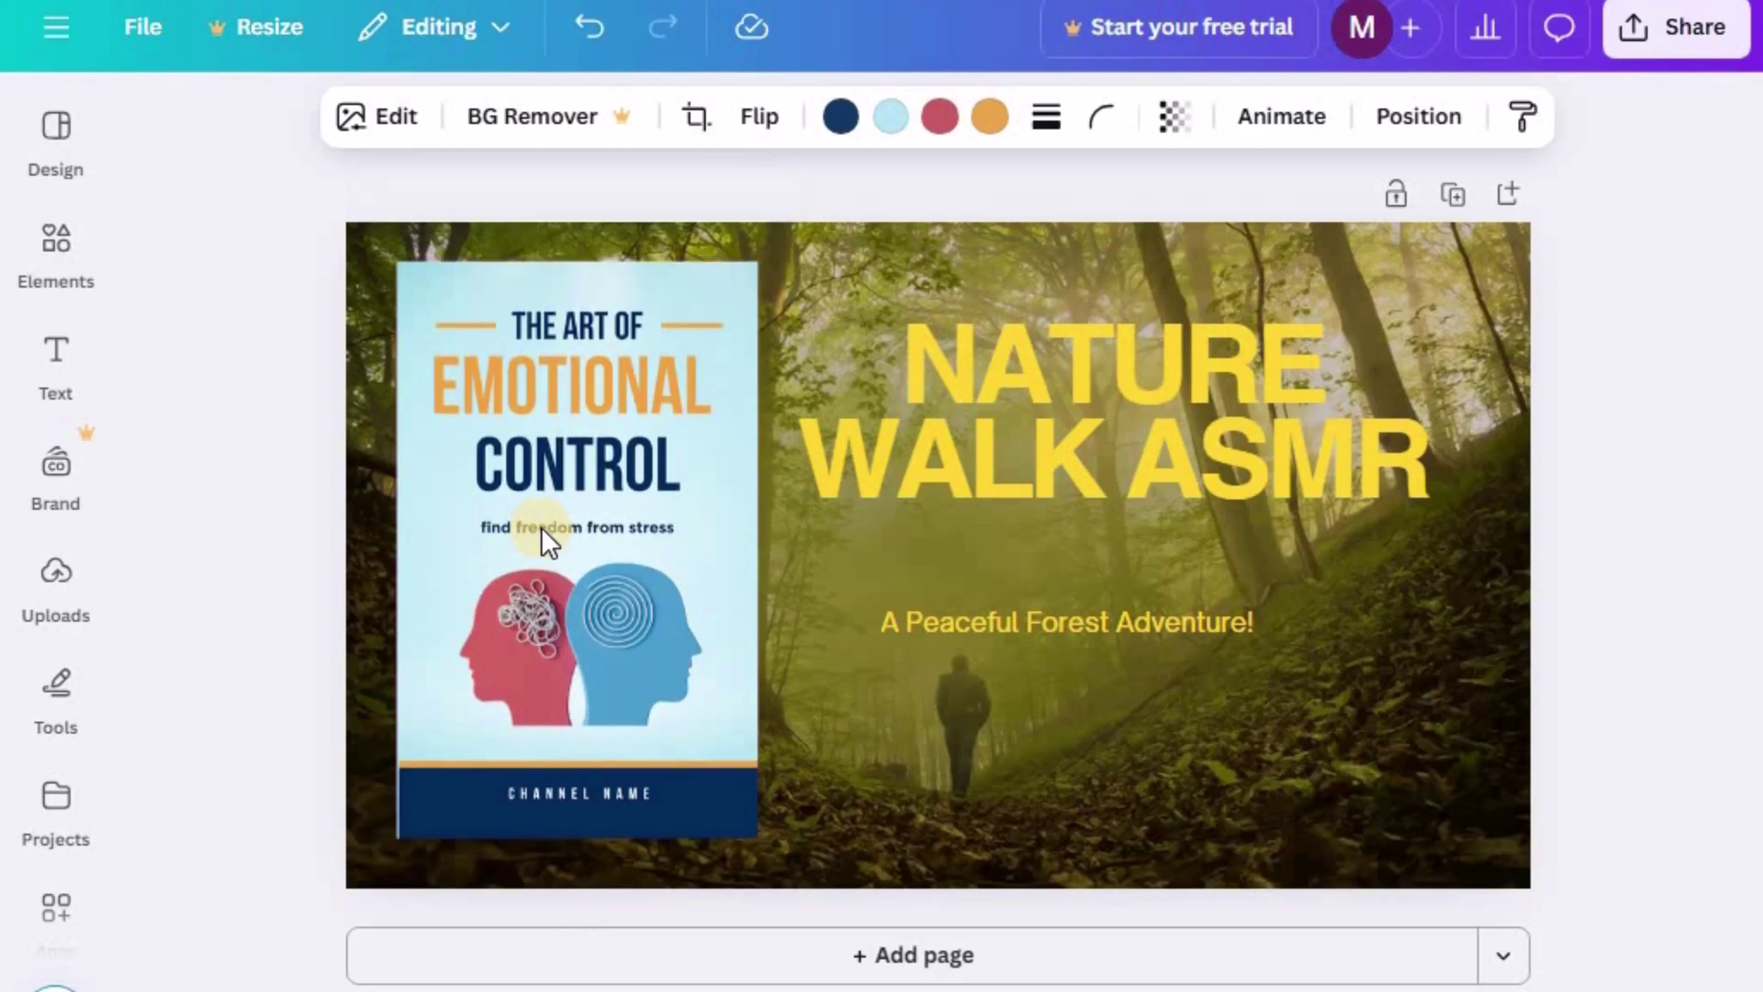
click(1028, 464)
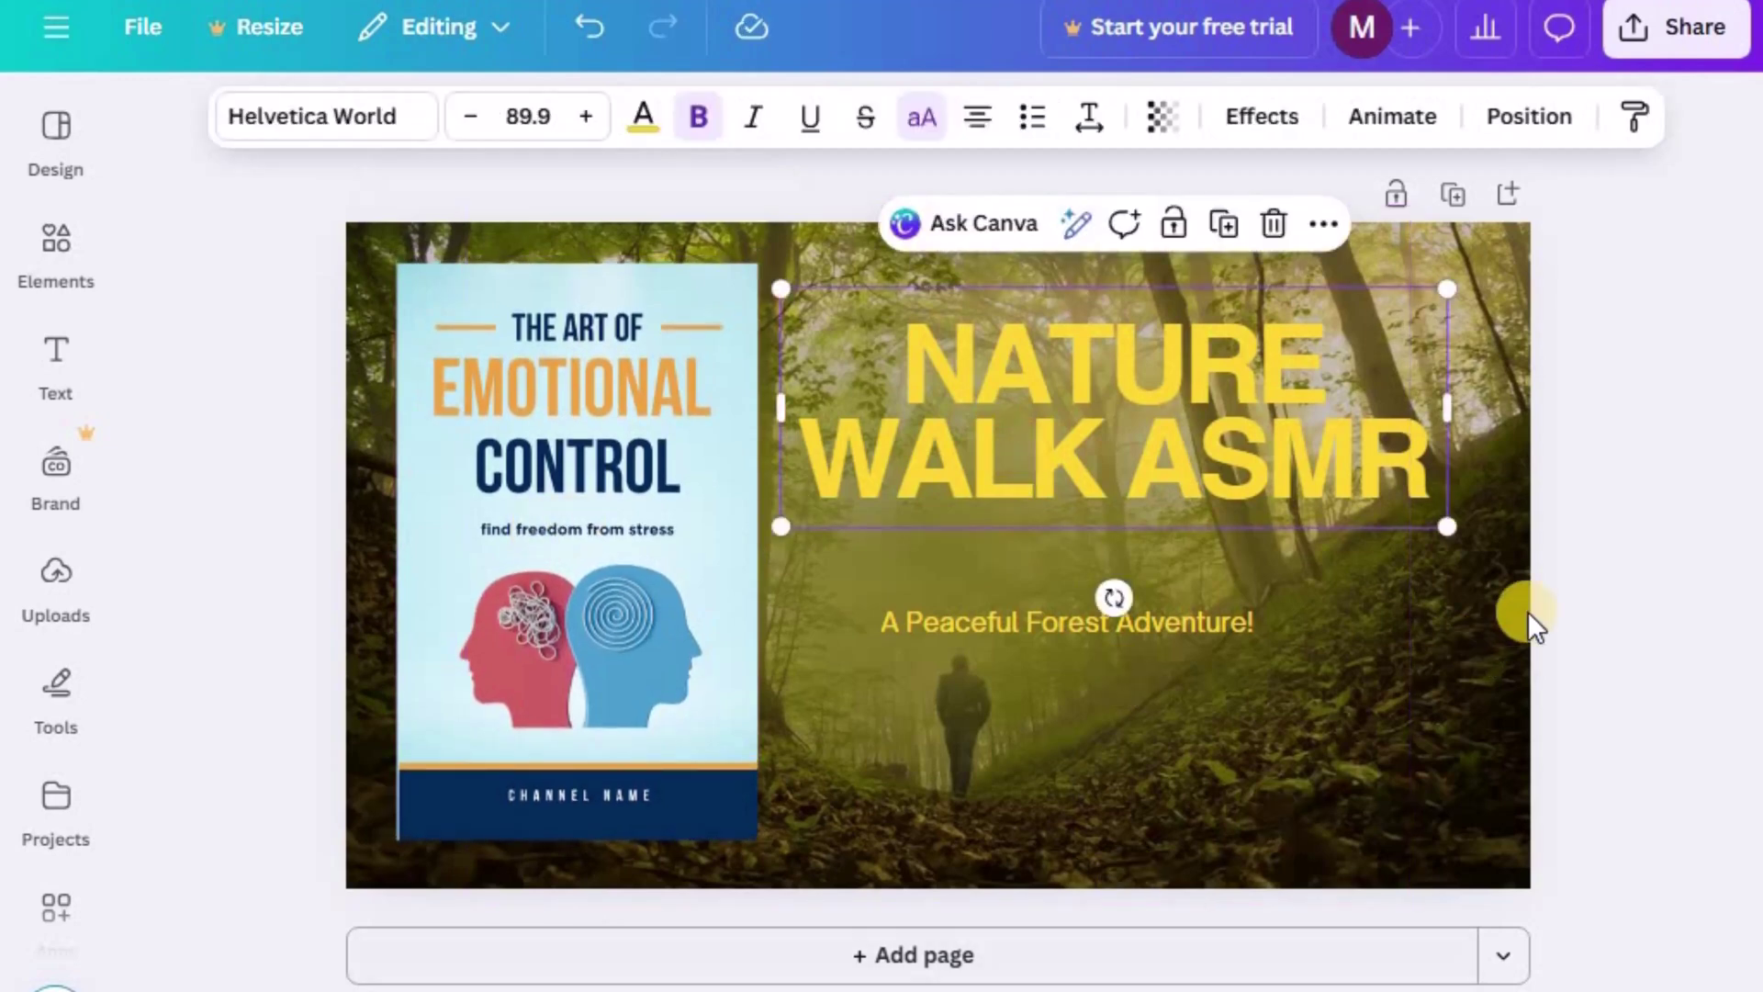
Retitle the heading THE ART OF and add a duplicate reading EMOTIONAL CONTROL below it
click(1613, 550)
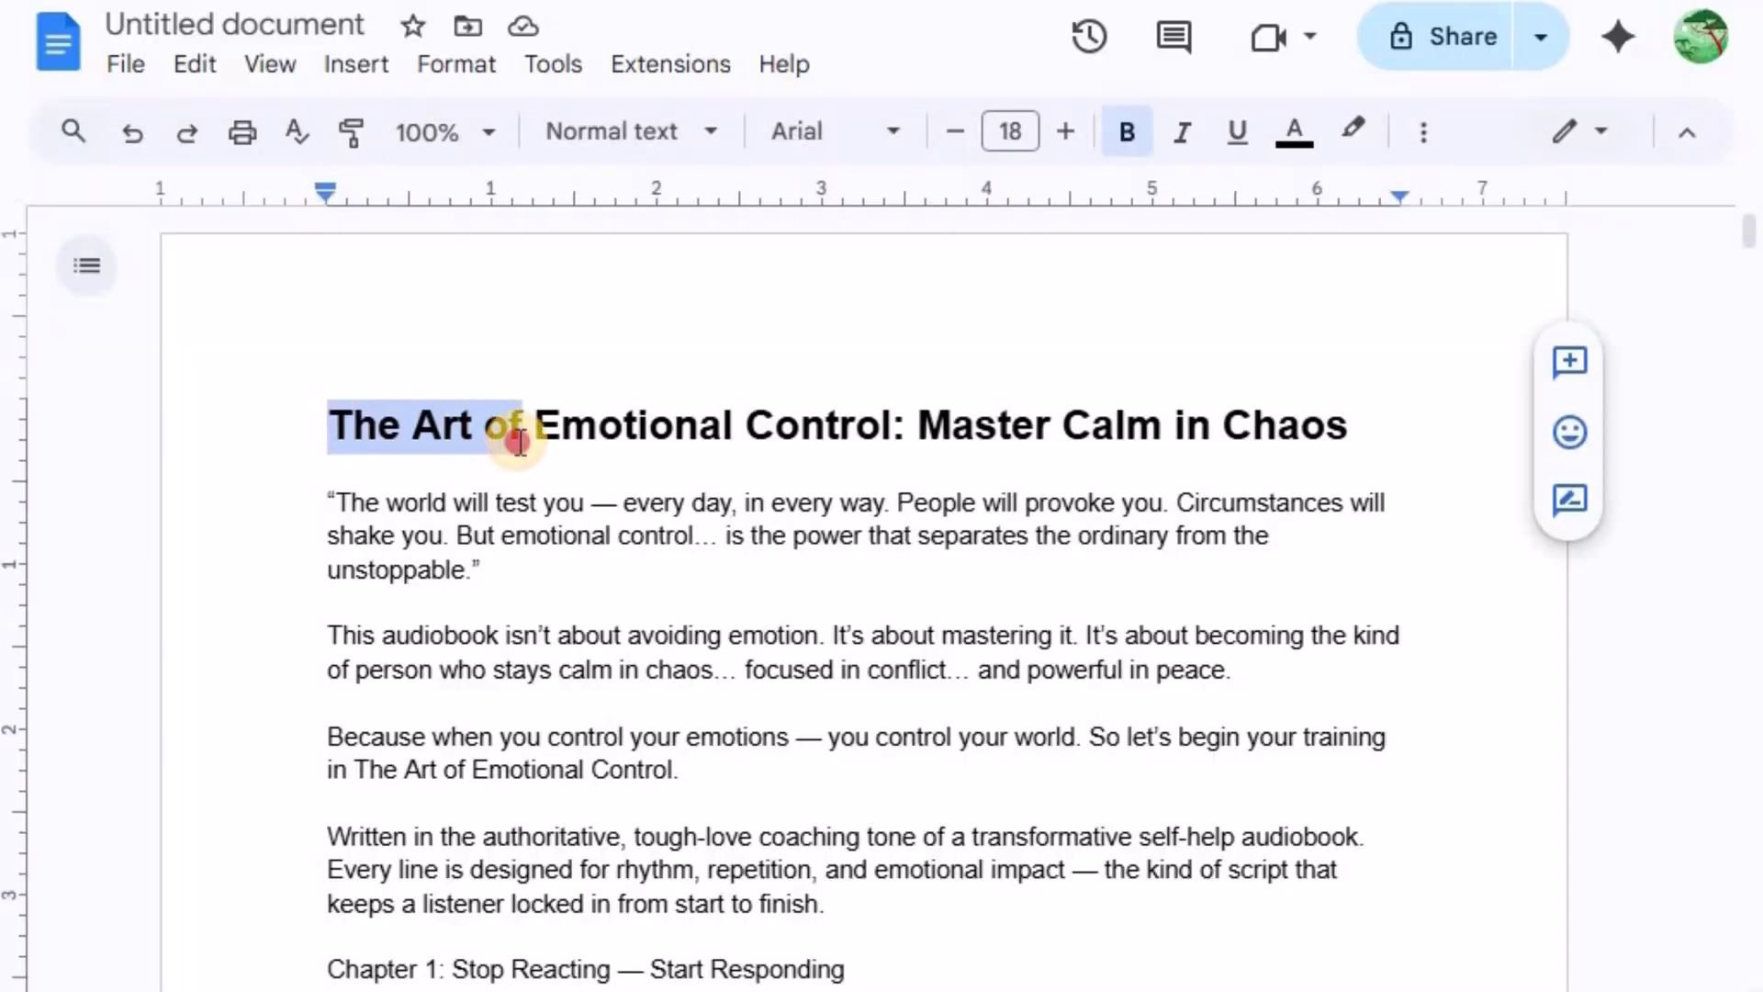
right_click(519, 441)
click(622, 254)
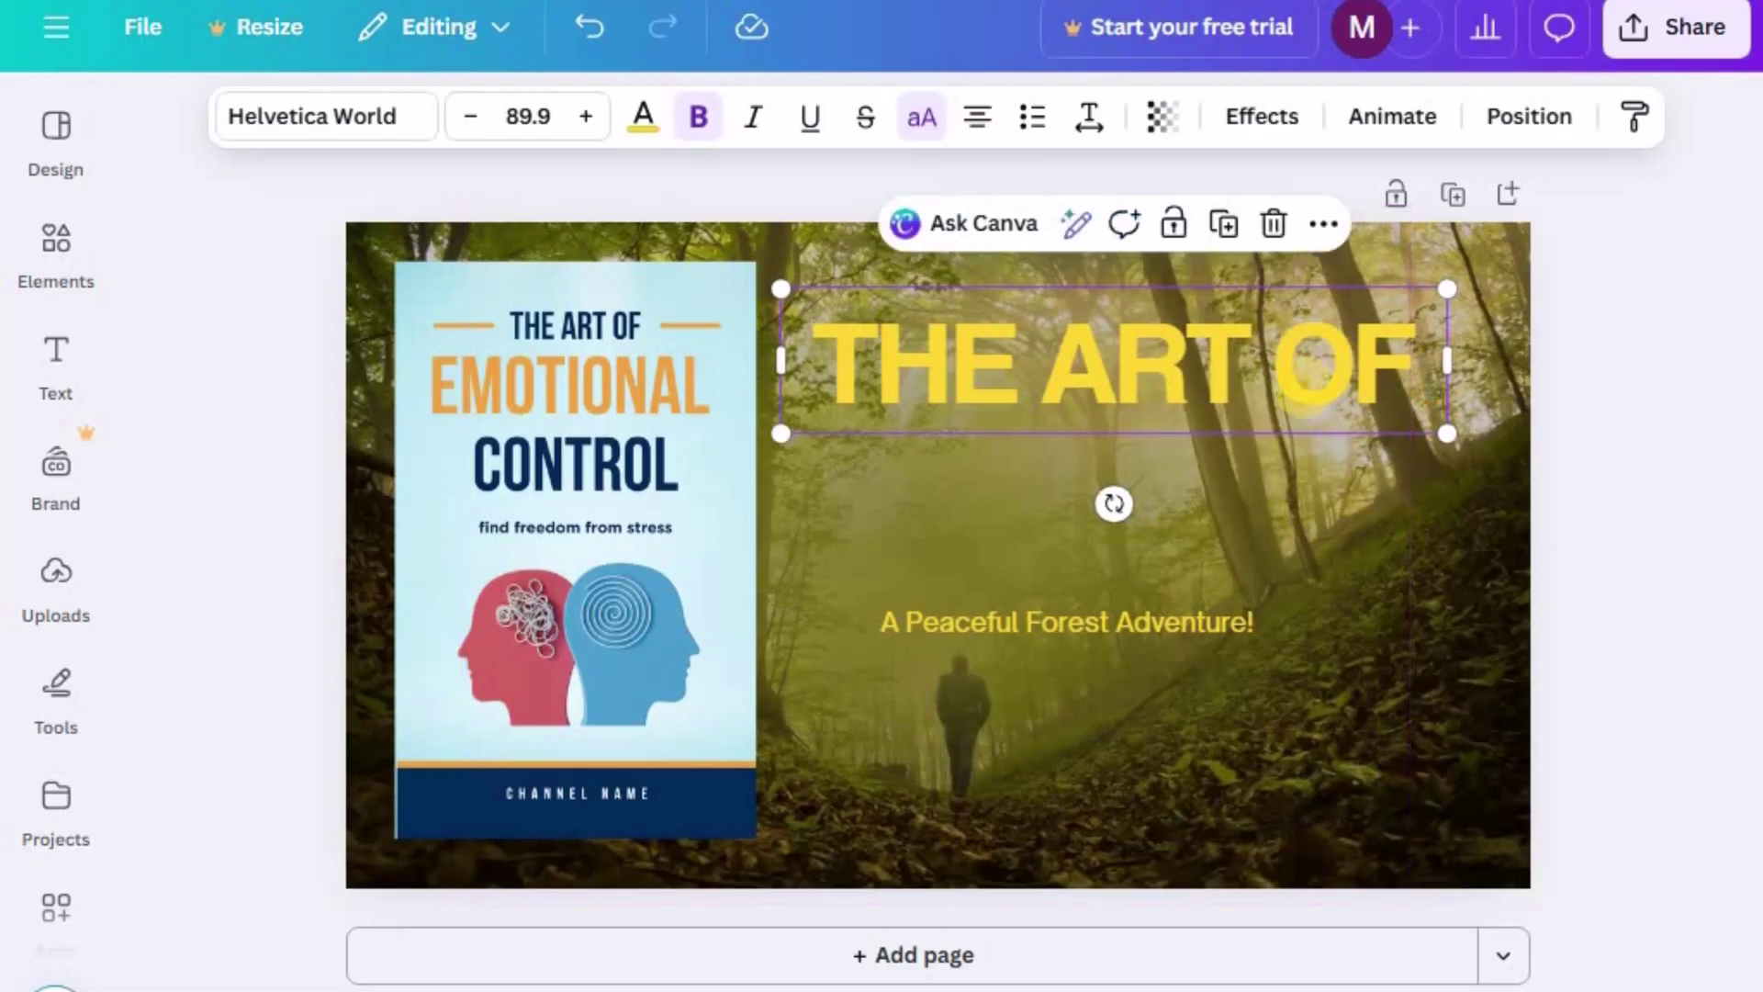
text(THE ART OF)
drag(1251, 425, 1226, 509)
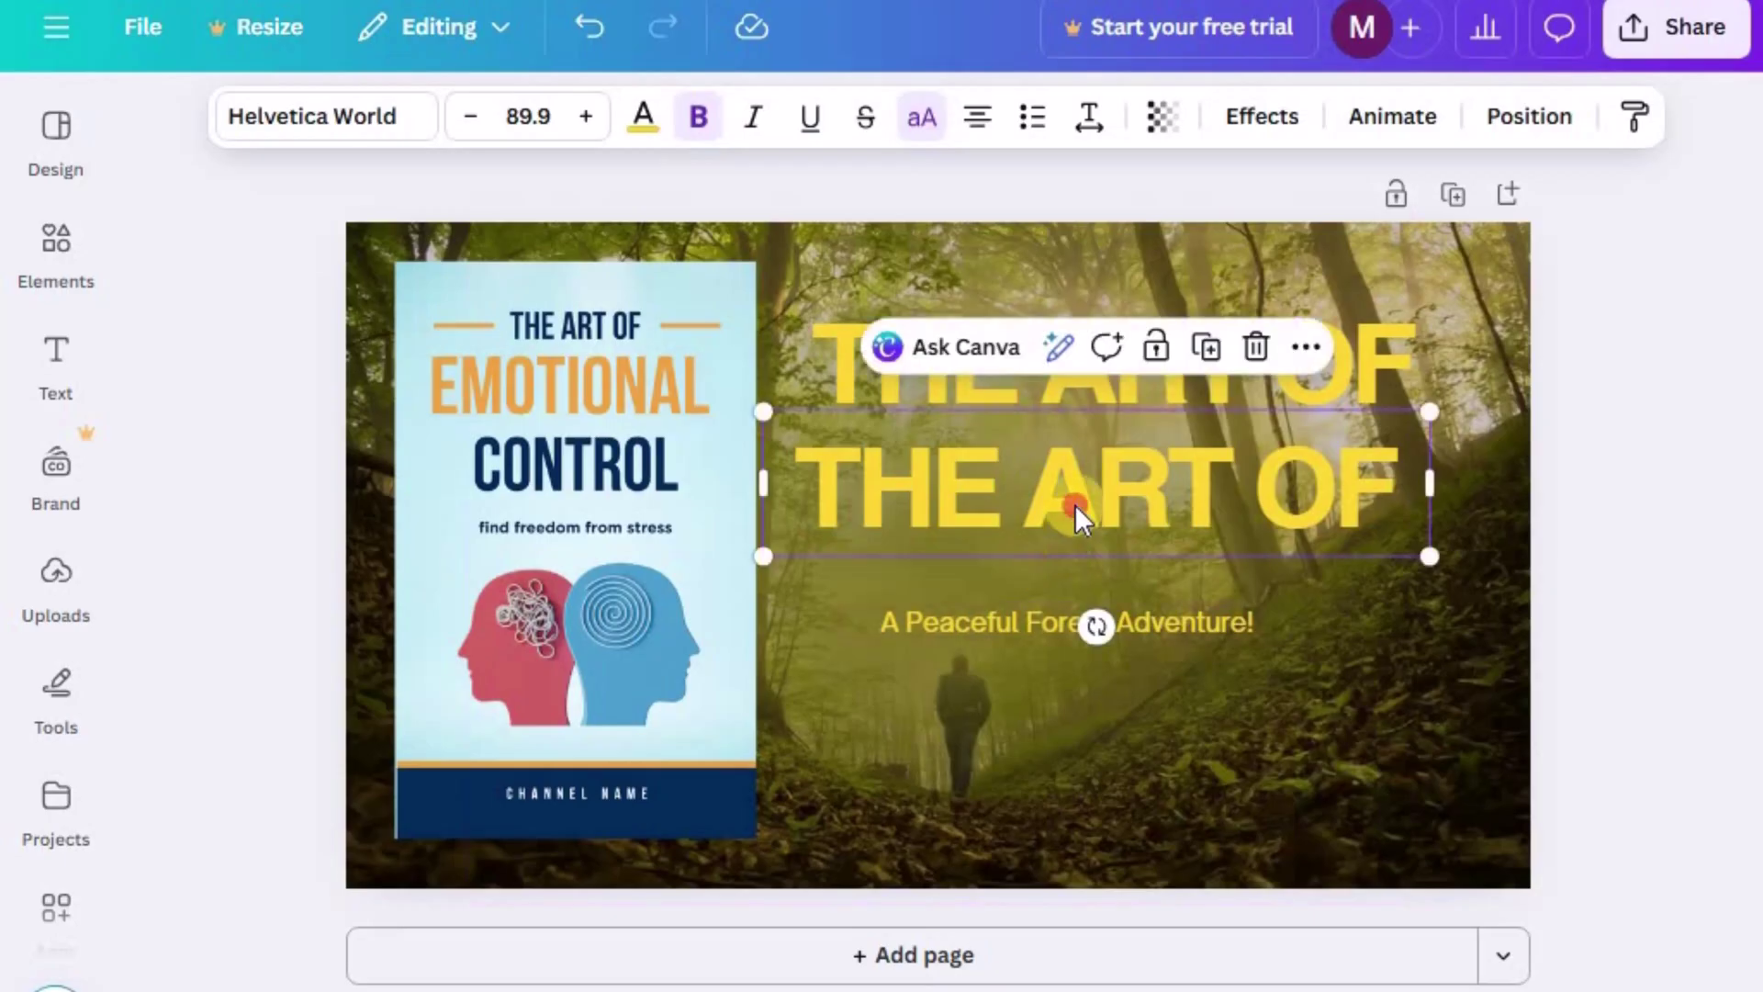
double_click(1078, 506)
text(EMOTIONAL CONTROL)
drag(1428, 527, 1623, 473)
drag(451, 480, 826, 477)
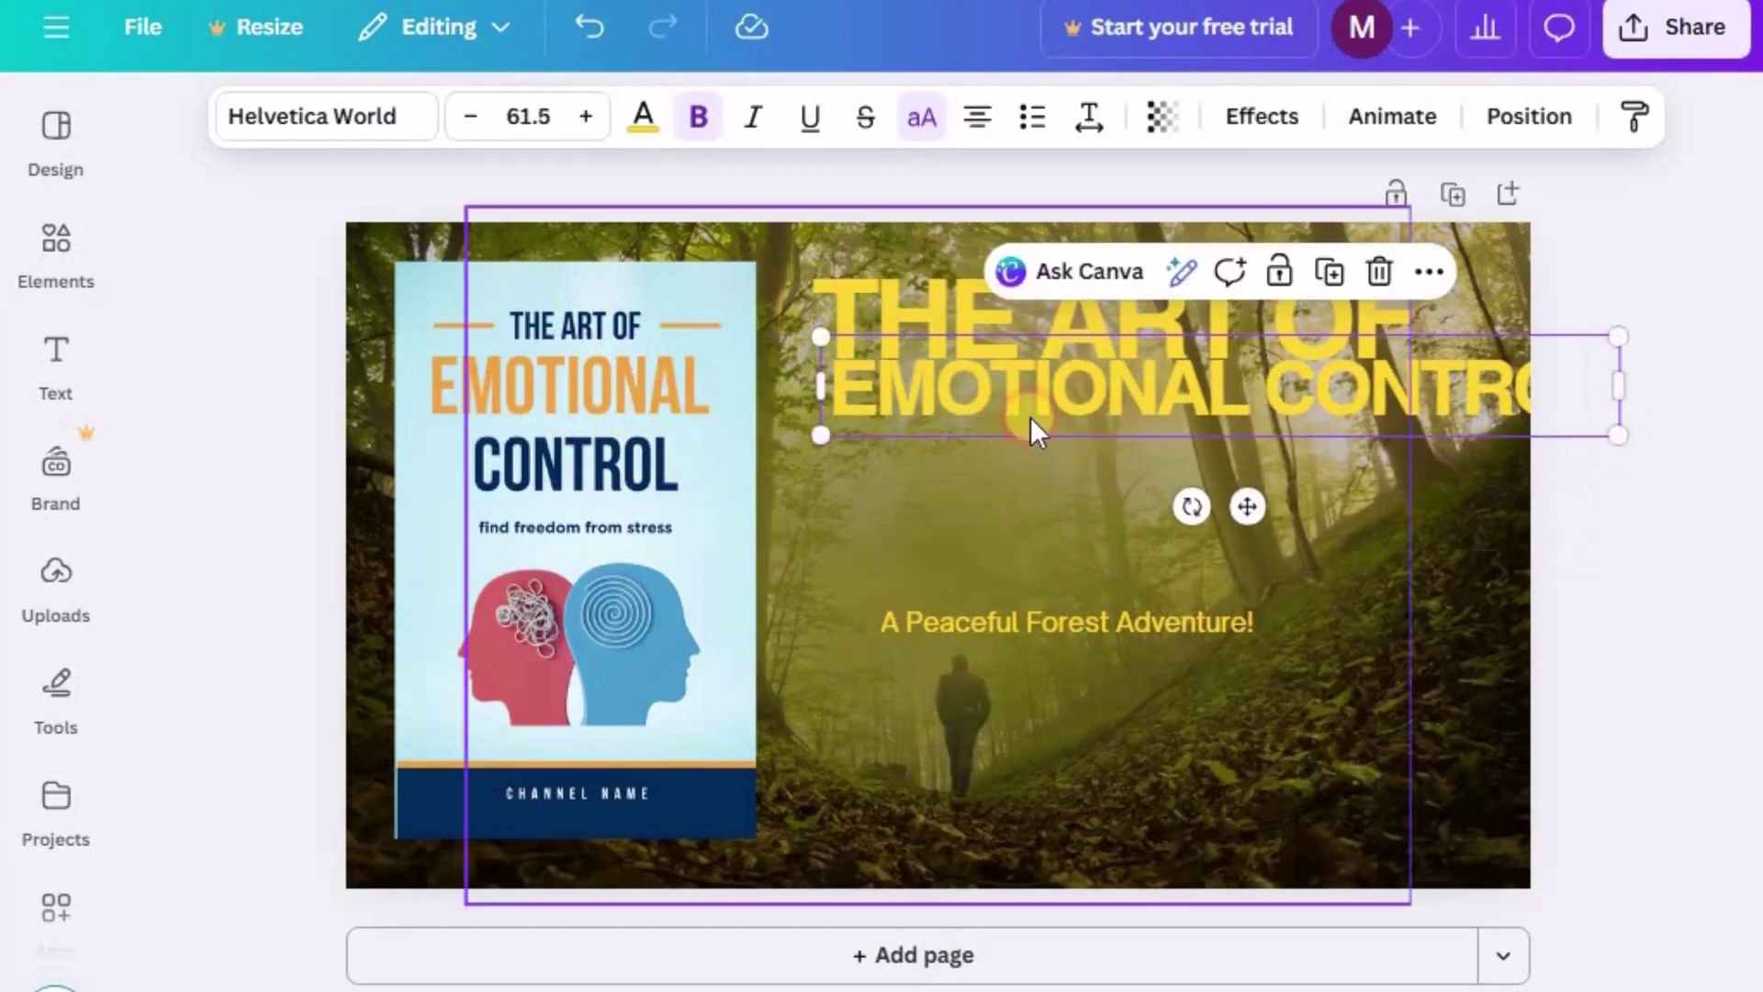
drag(1031, 425, 962, 467)
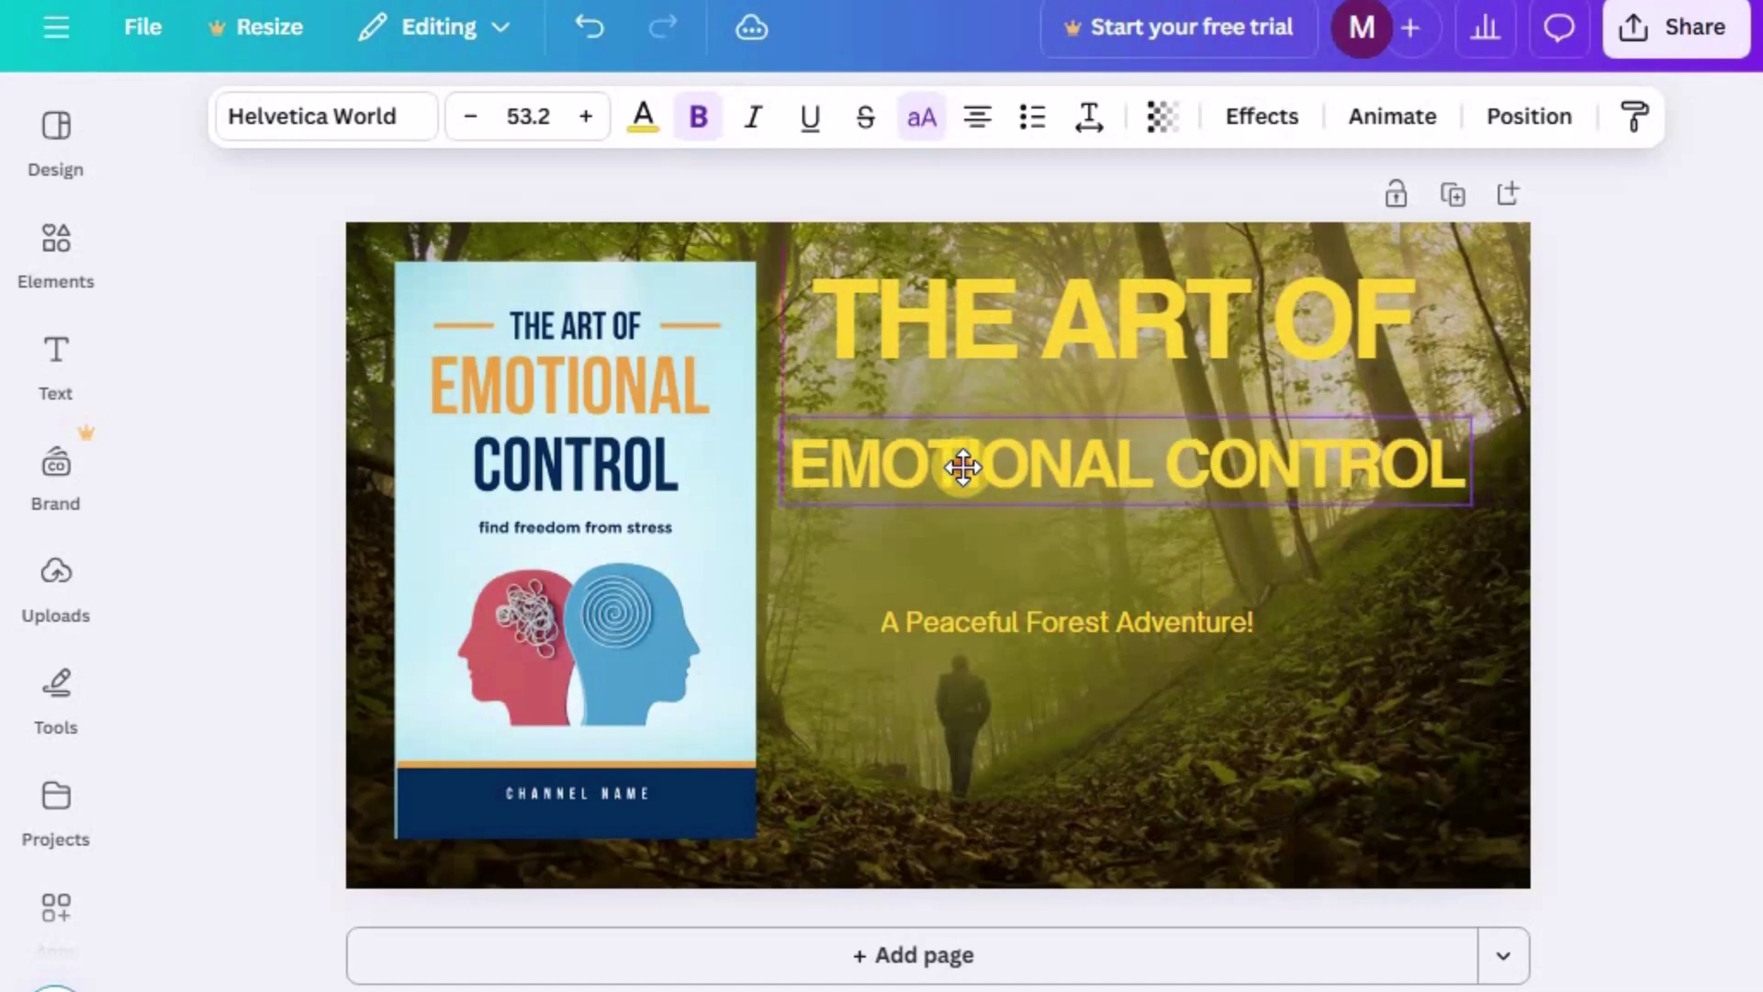
Shrink and reposition THE ART OF, and make EMOTIONAL CONTROL bright red (#FF0202)
click(1026, 372)
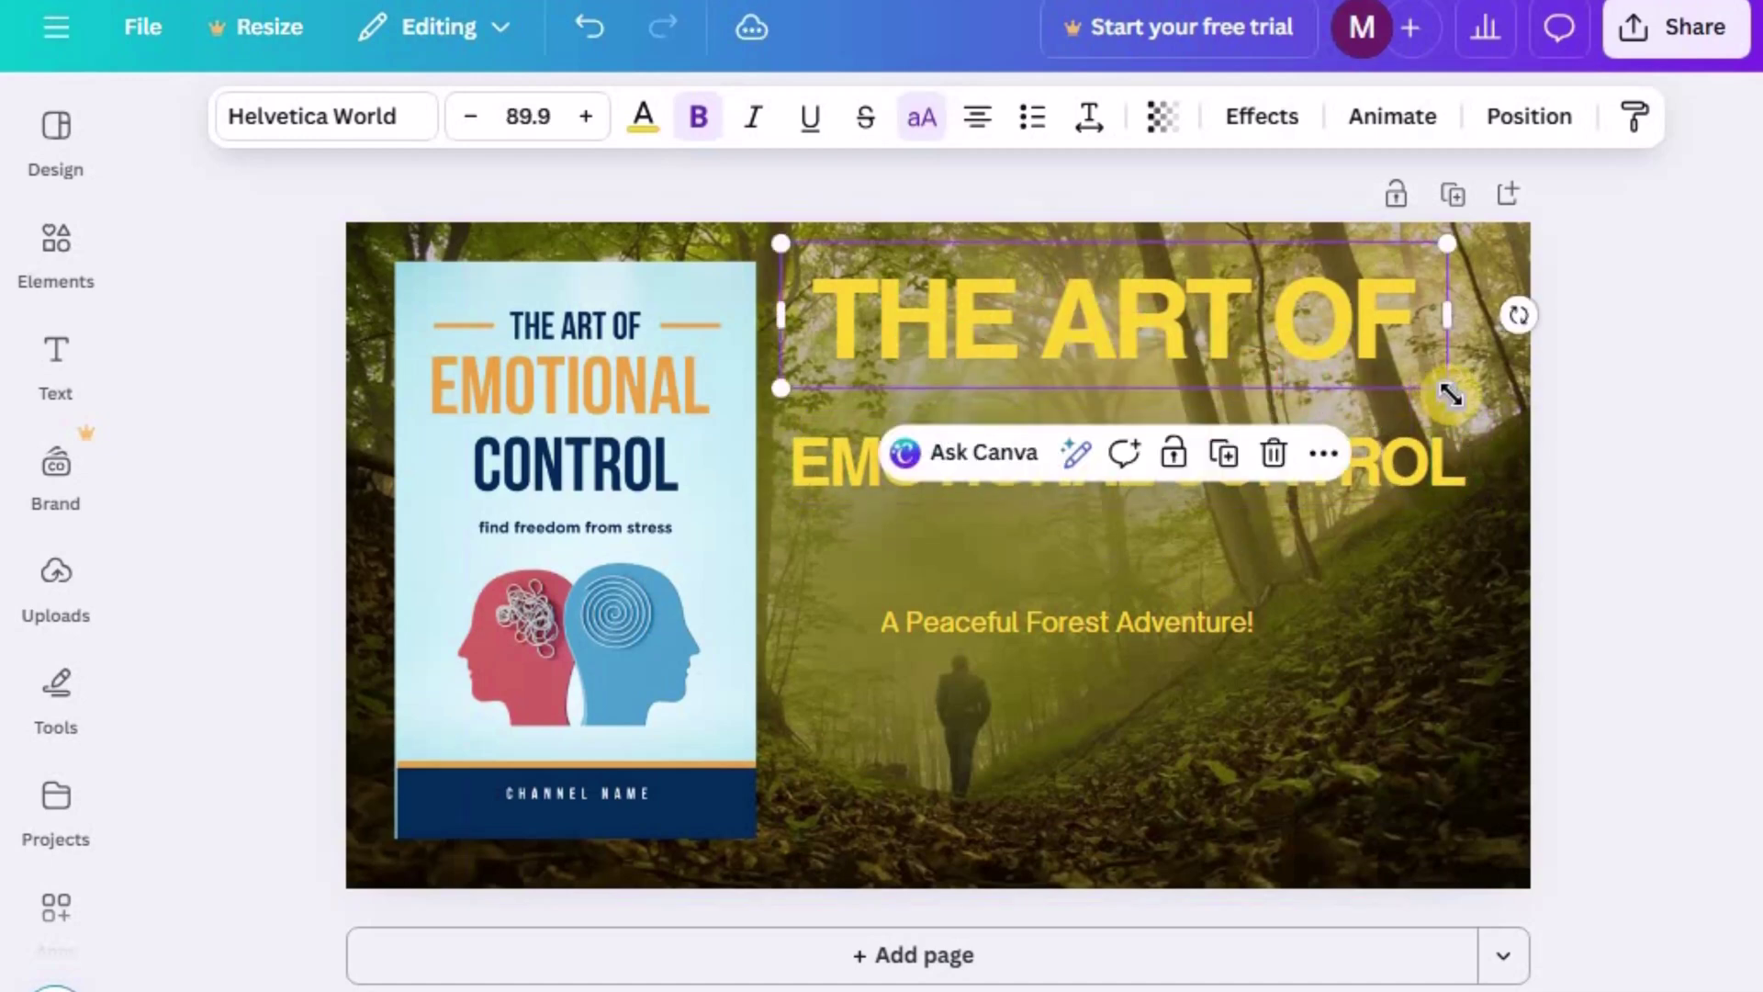
drag(1451, 396, 1297, 365)
drag(1155, 317, 1226, 350)
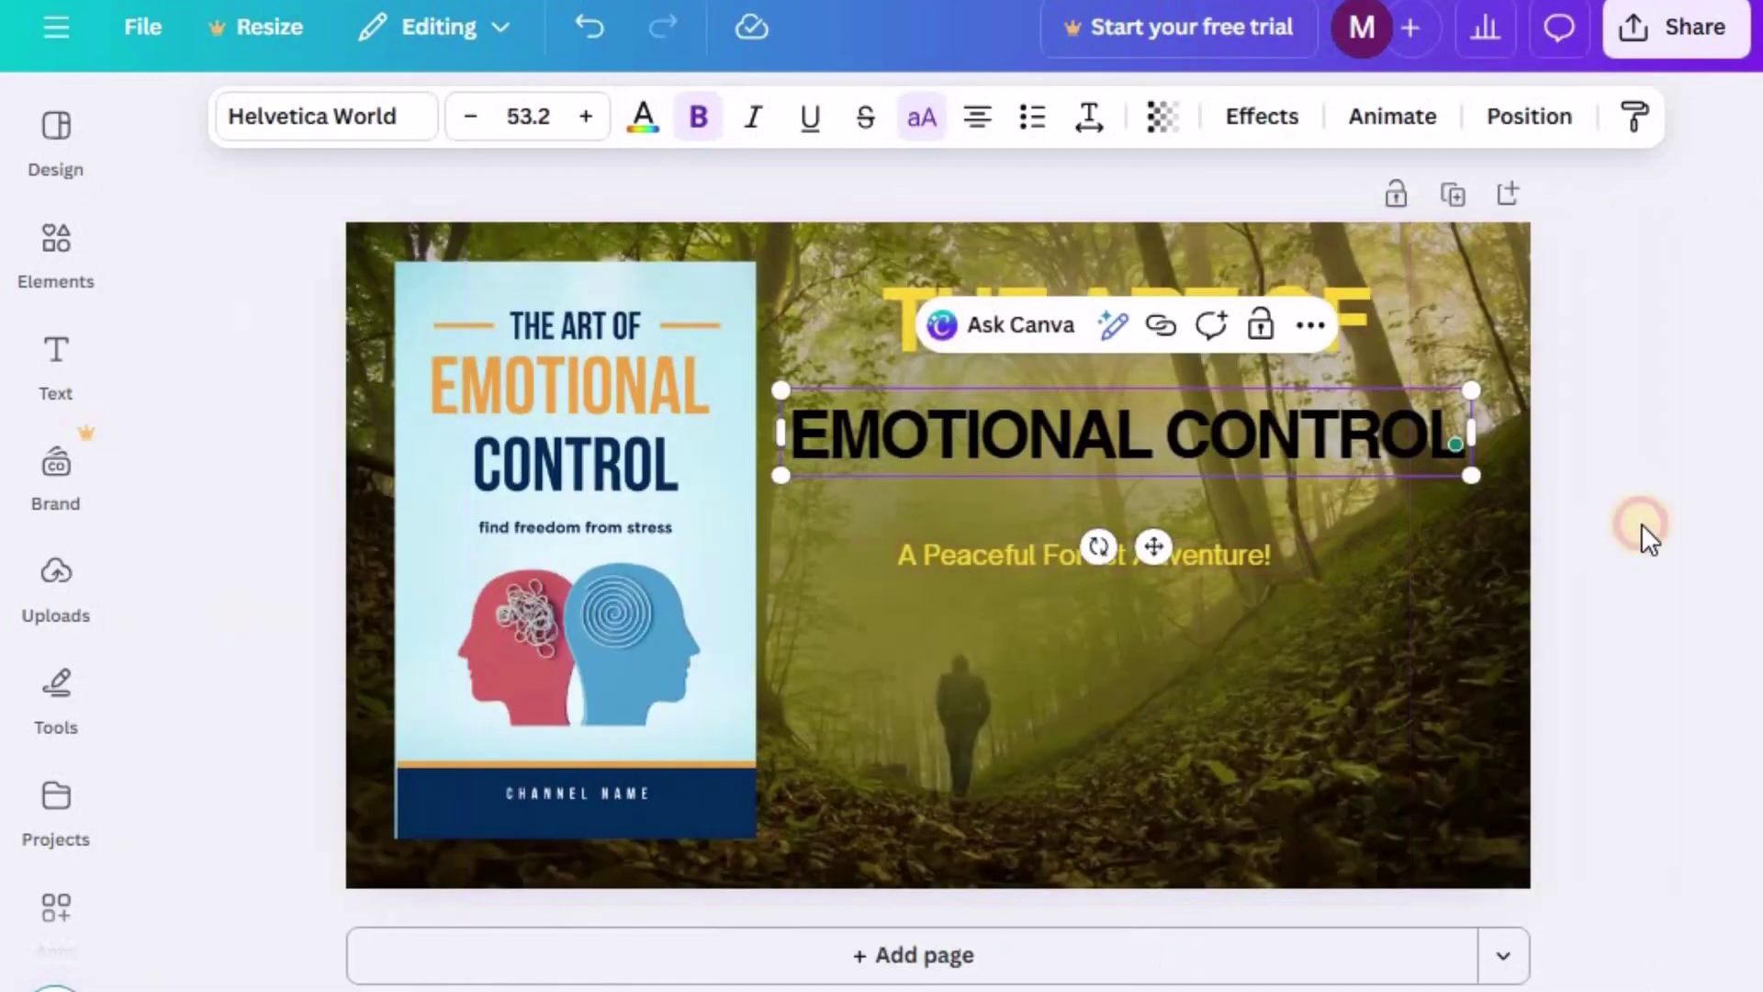
click(1652, 531)
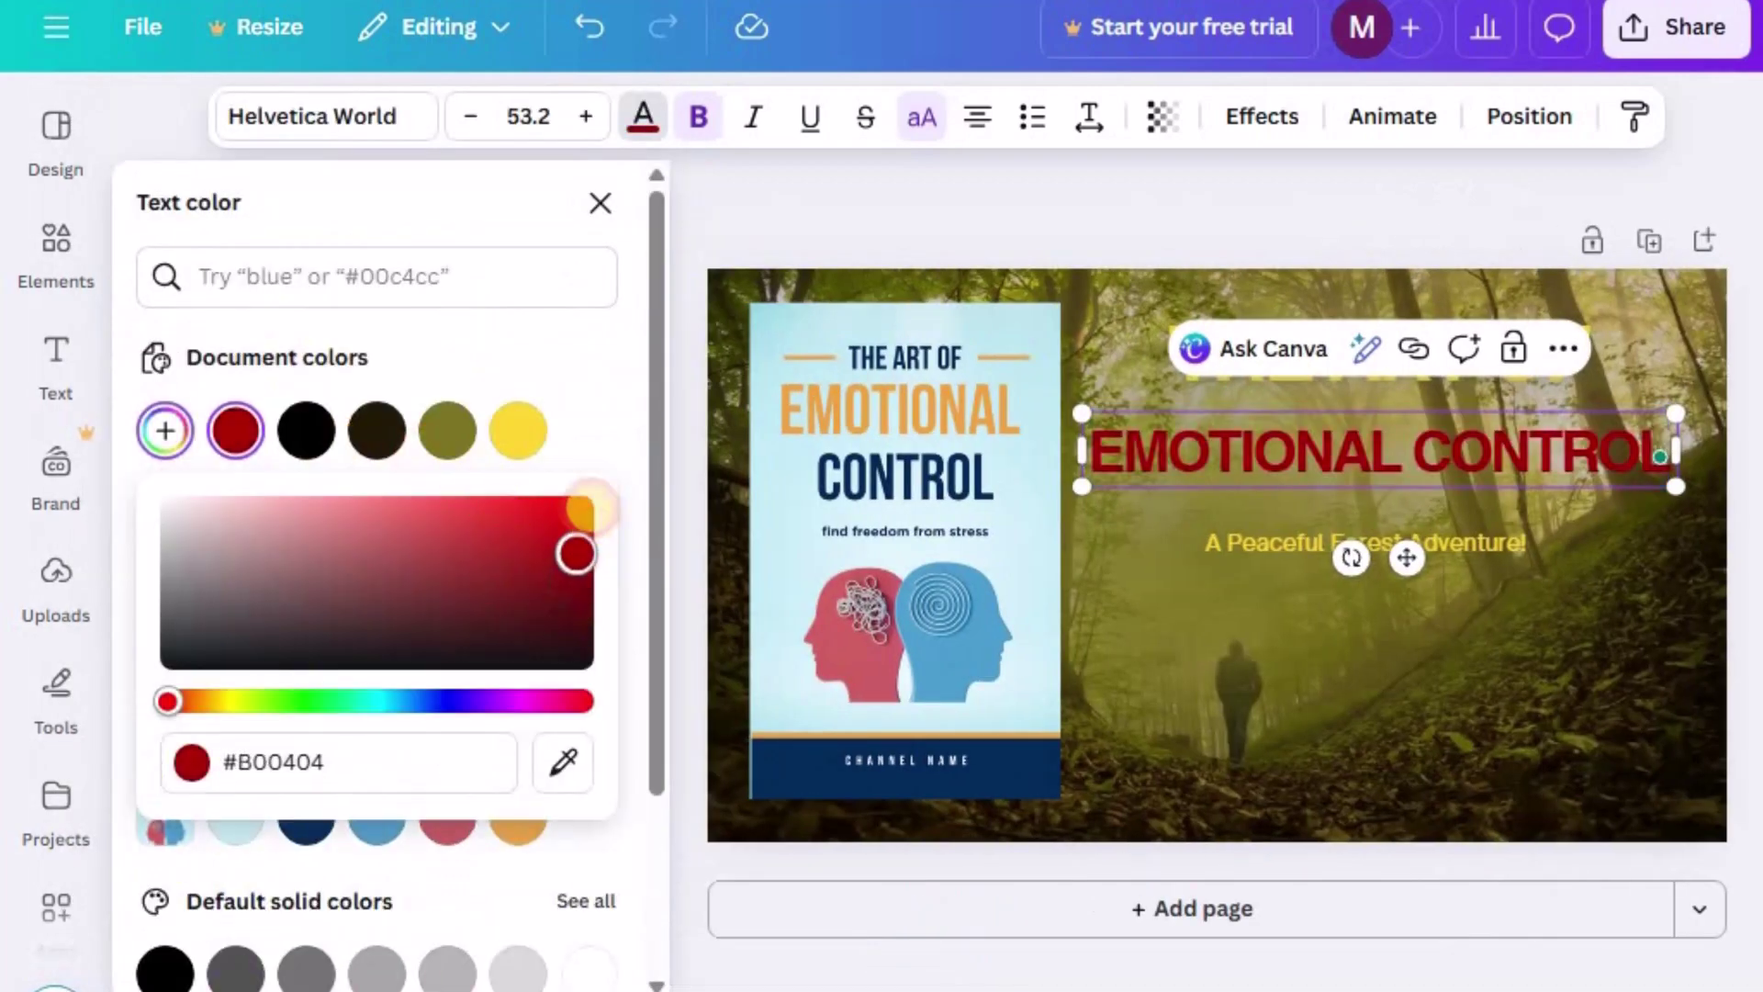
drag(587, 508, 592, 475)
click(620, 225)
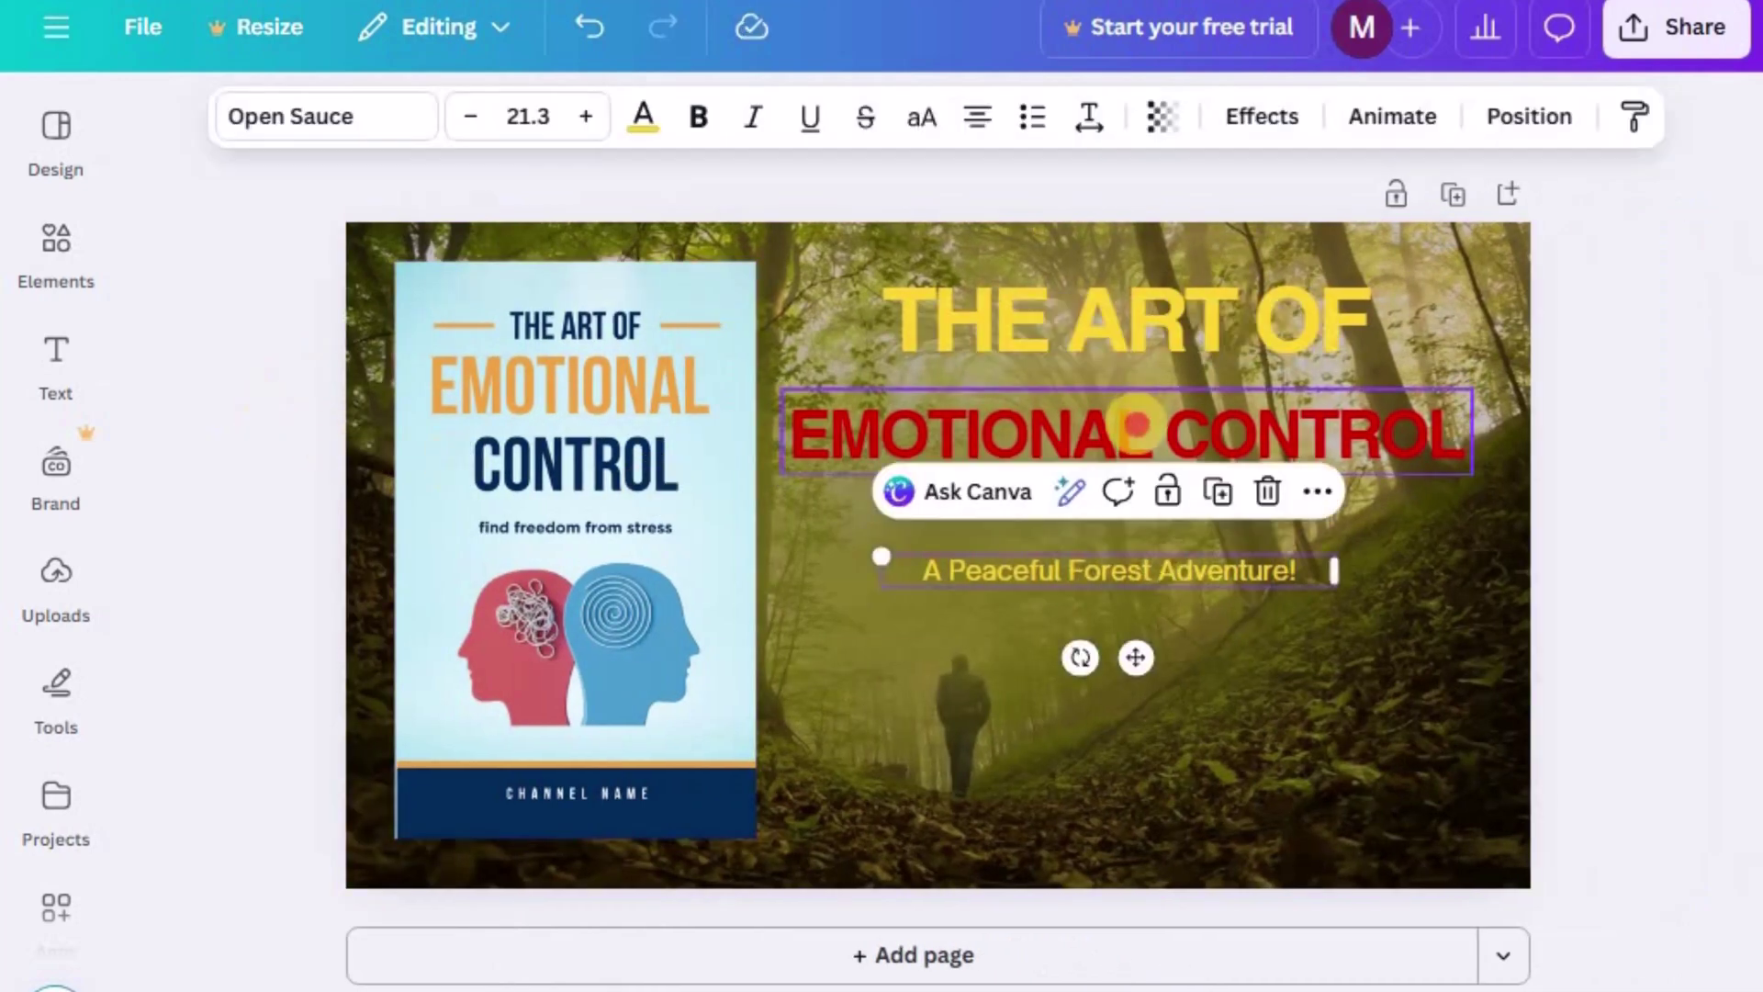
drag(1135, 422, 1136, 455)
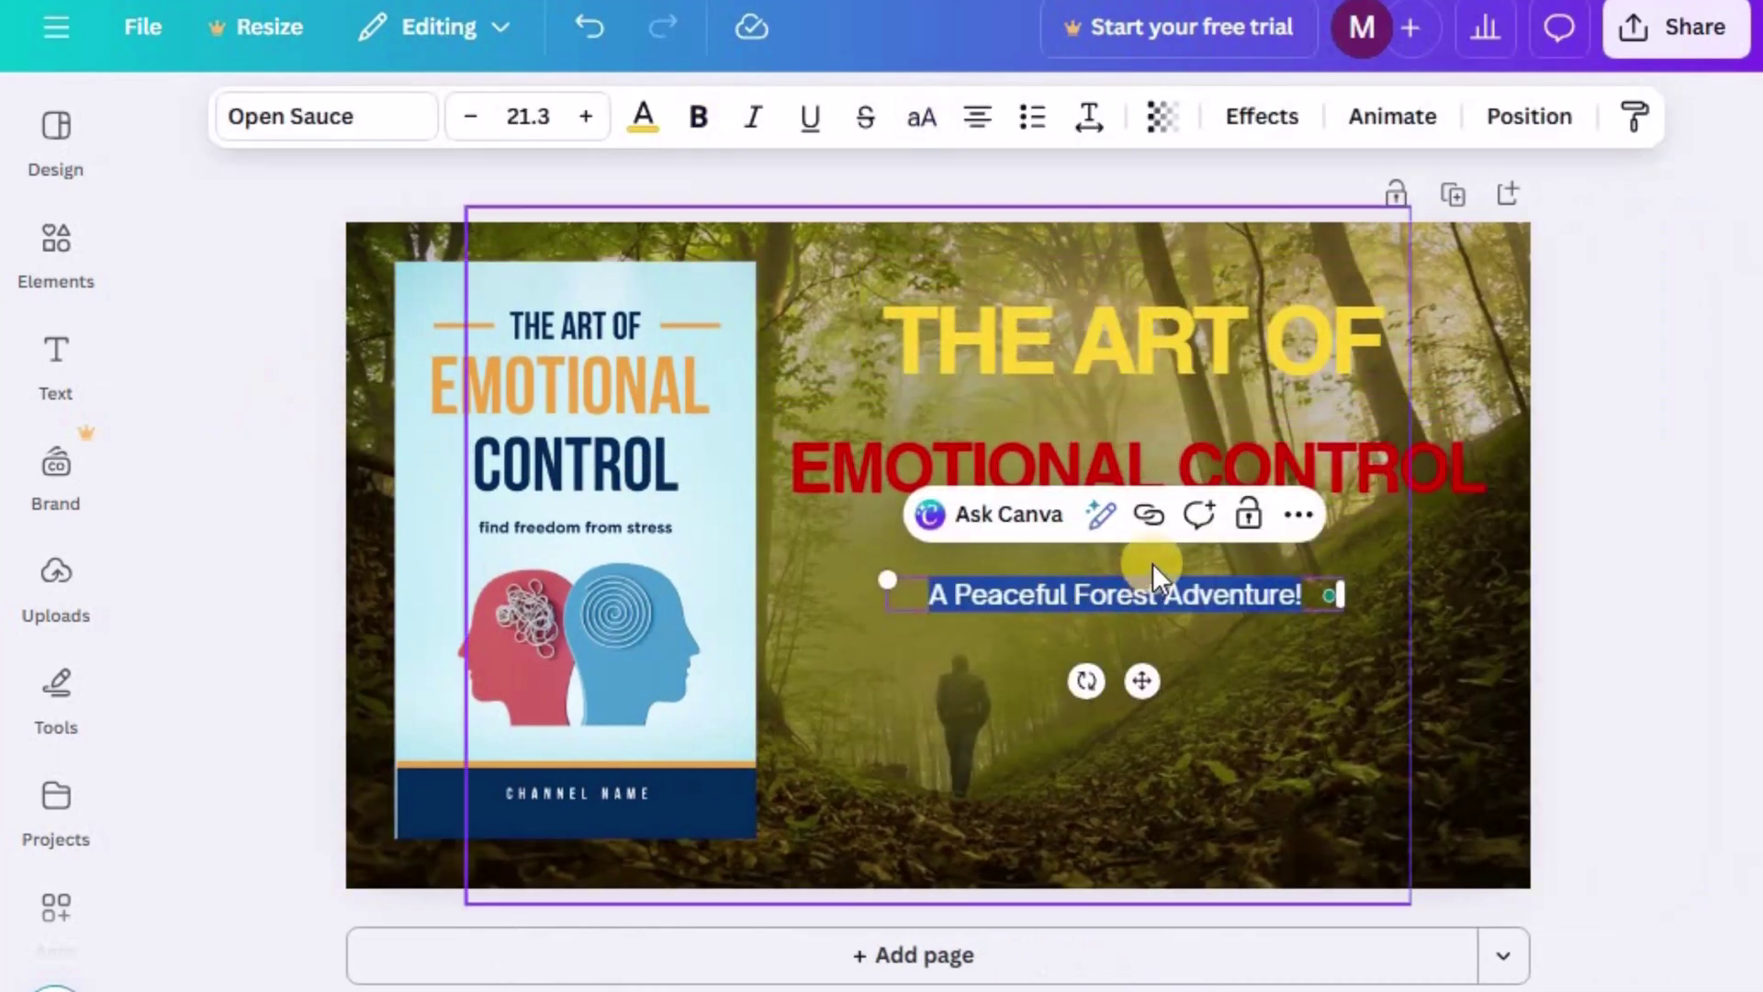
Change the subtitle to 'Find Freedom From Stress' and move THE ART OF down
text(Fin)
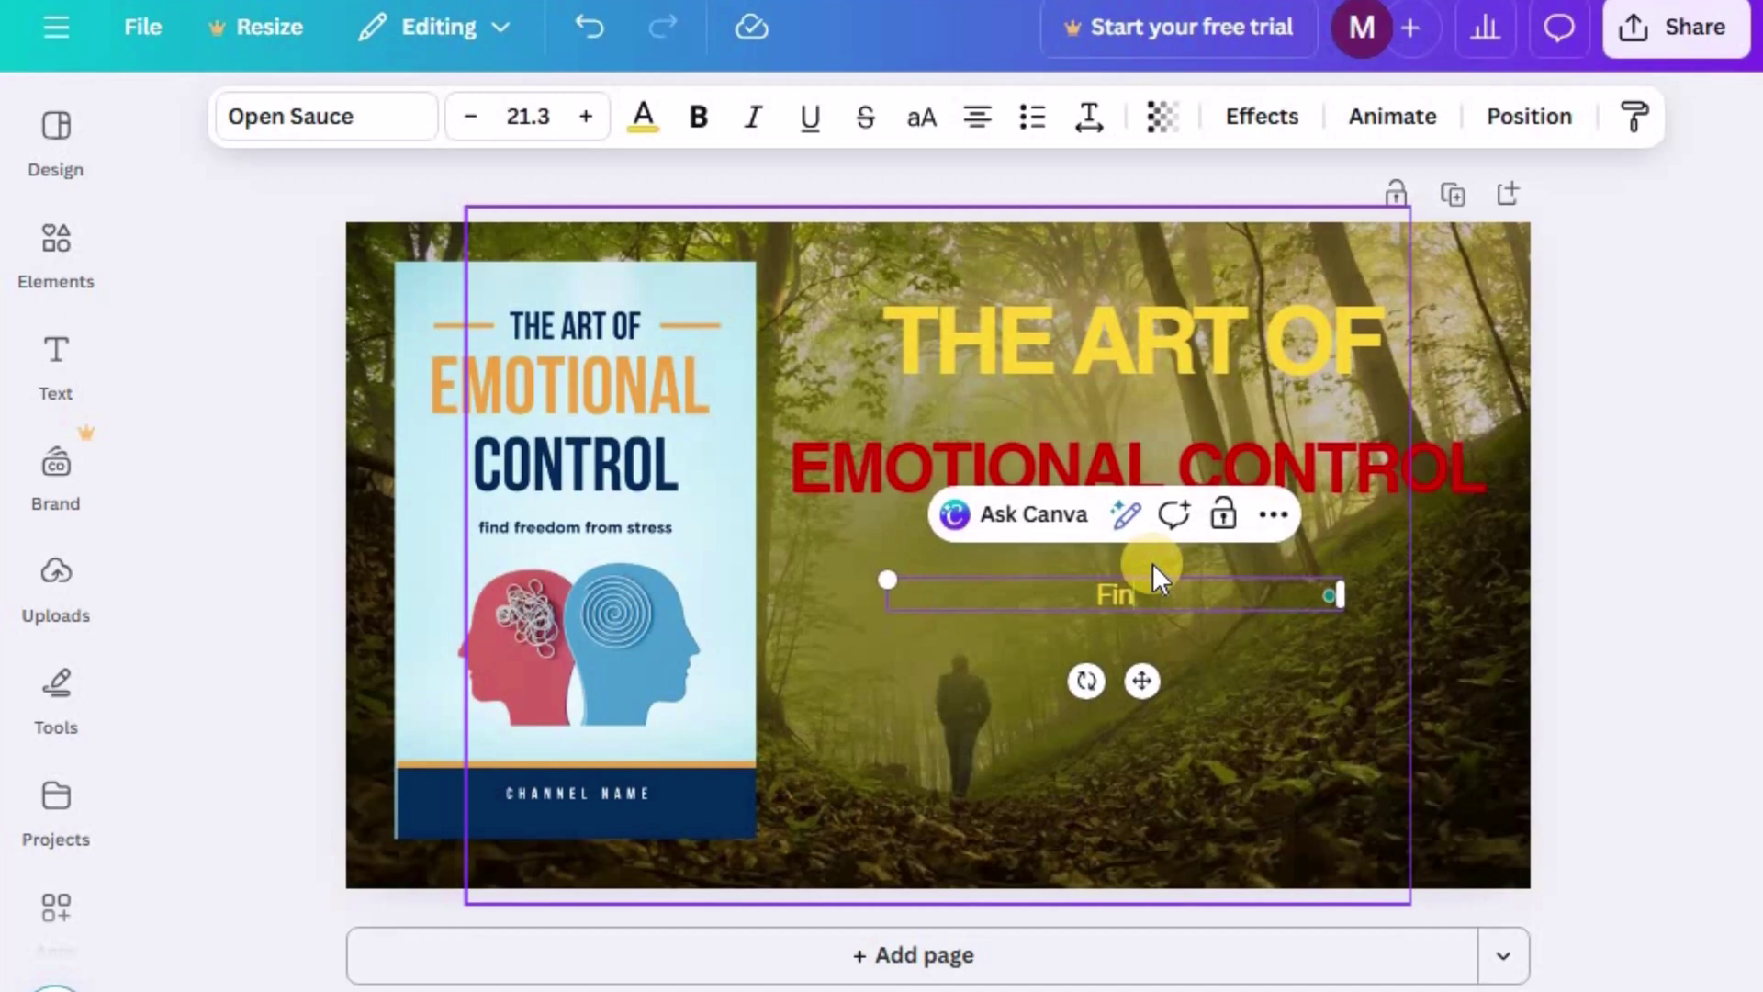
text(d freedom from)
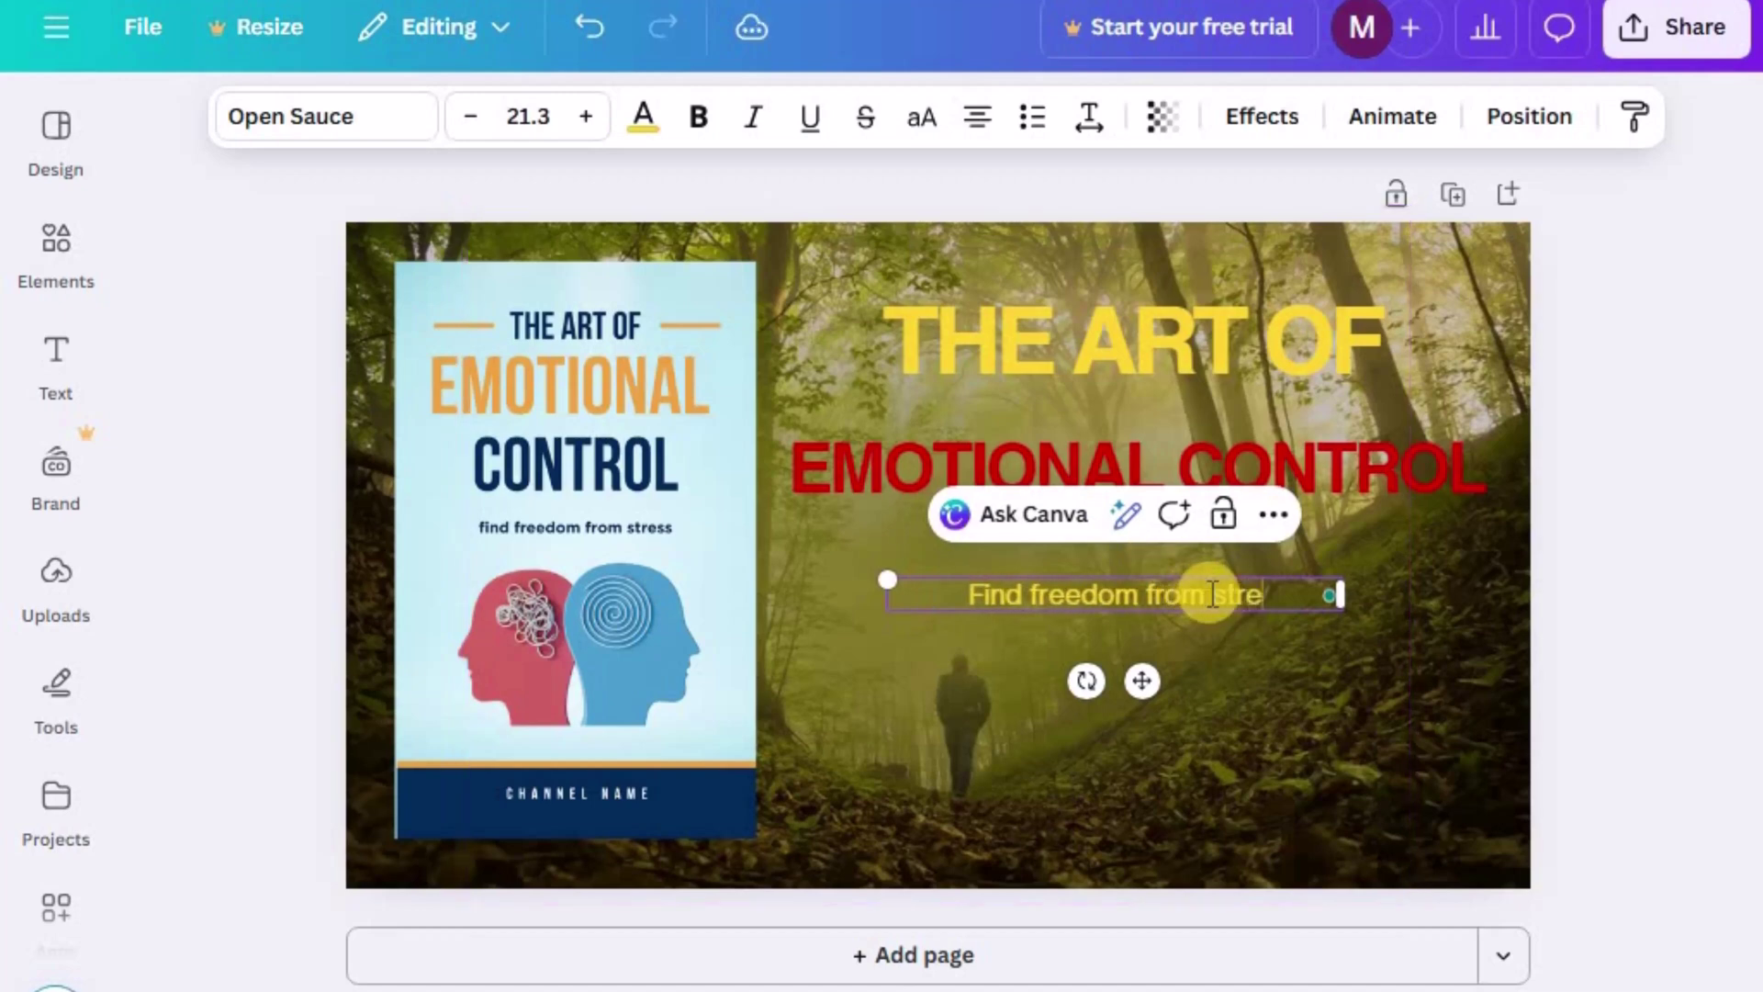
text(stres)
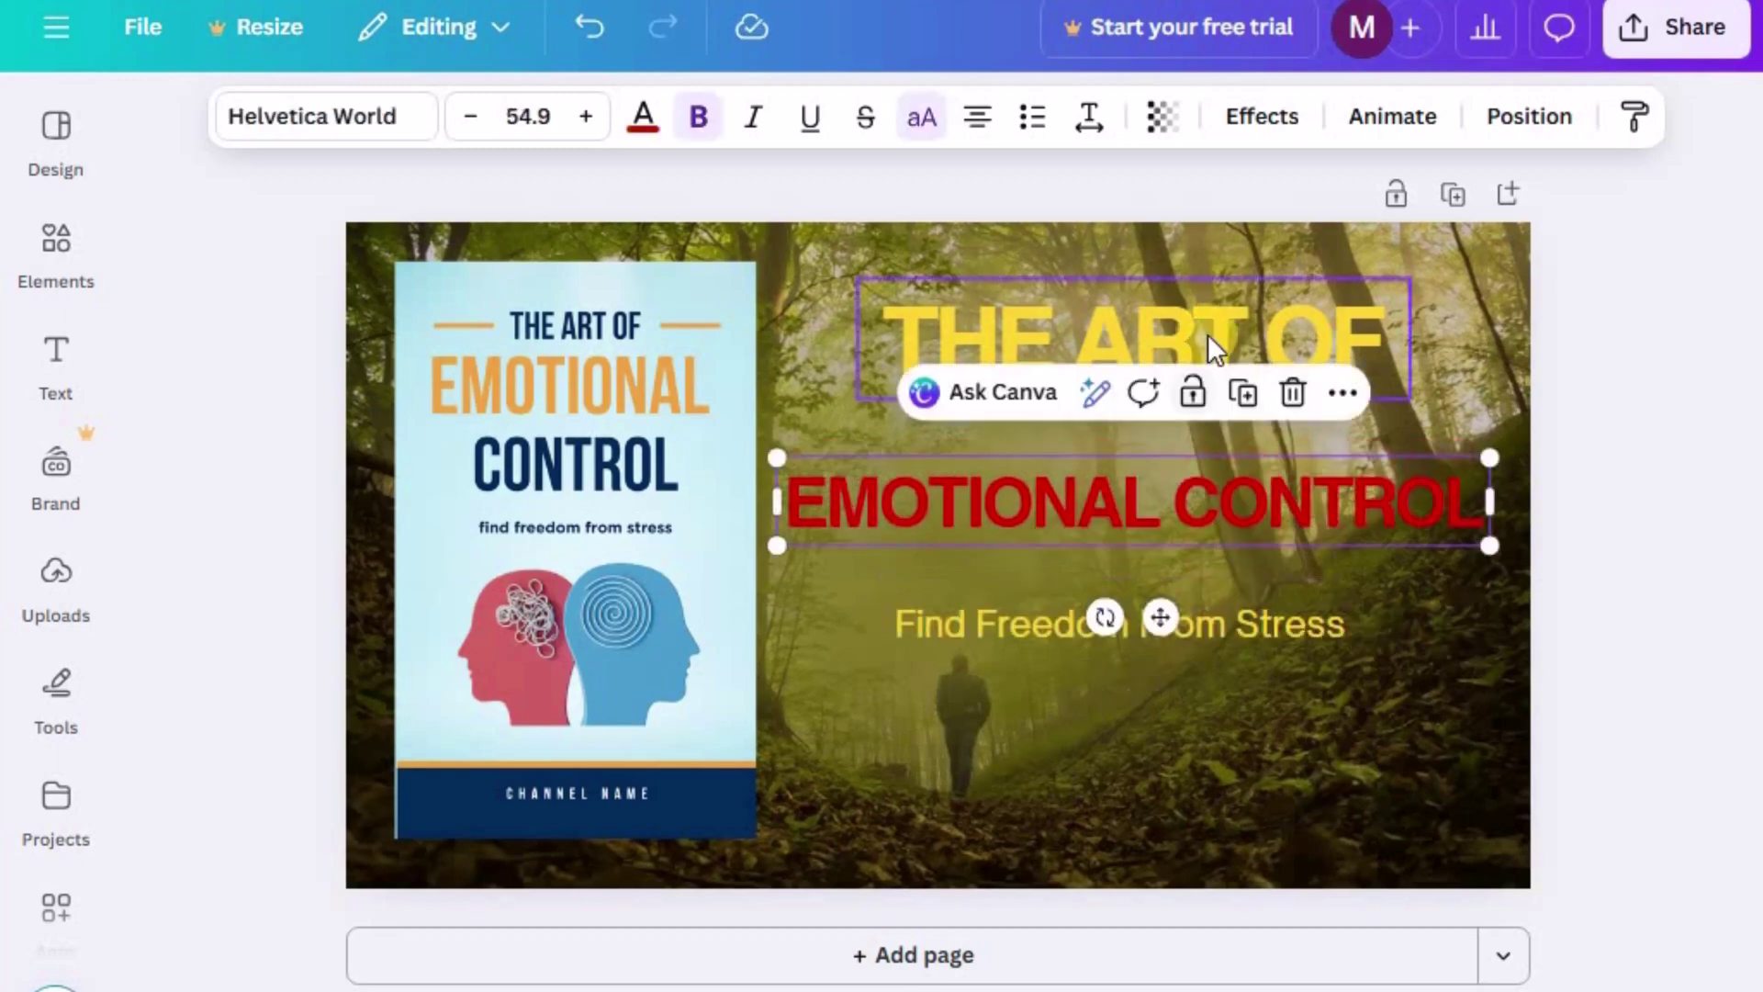
click(1208, 335)
drag(1208, 340, 1198, 416)
click(1163, 622)
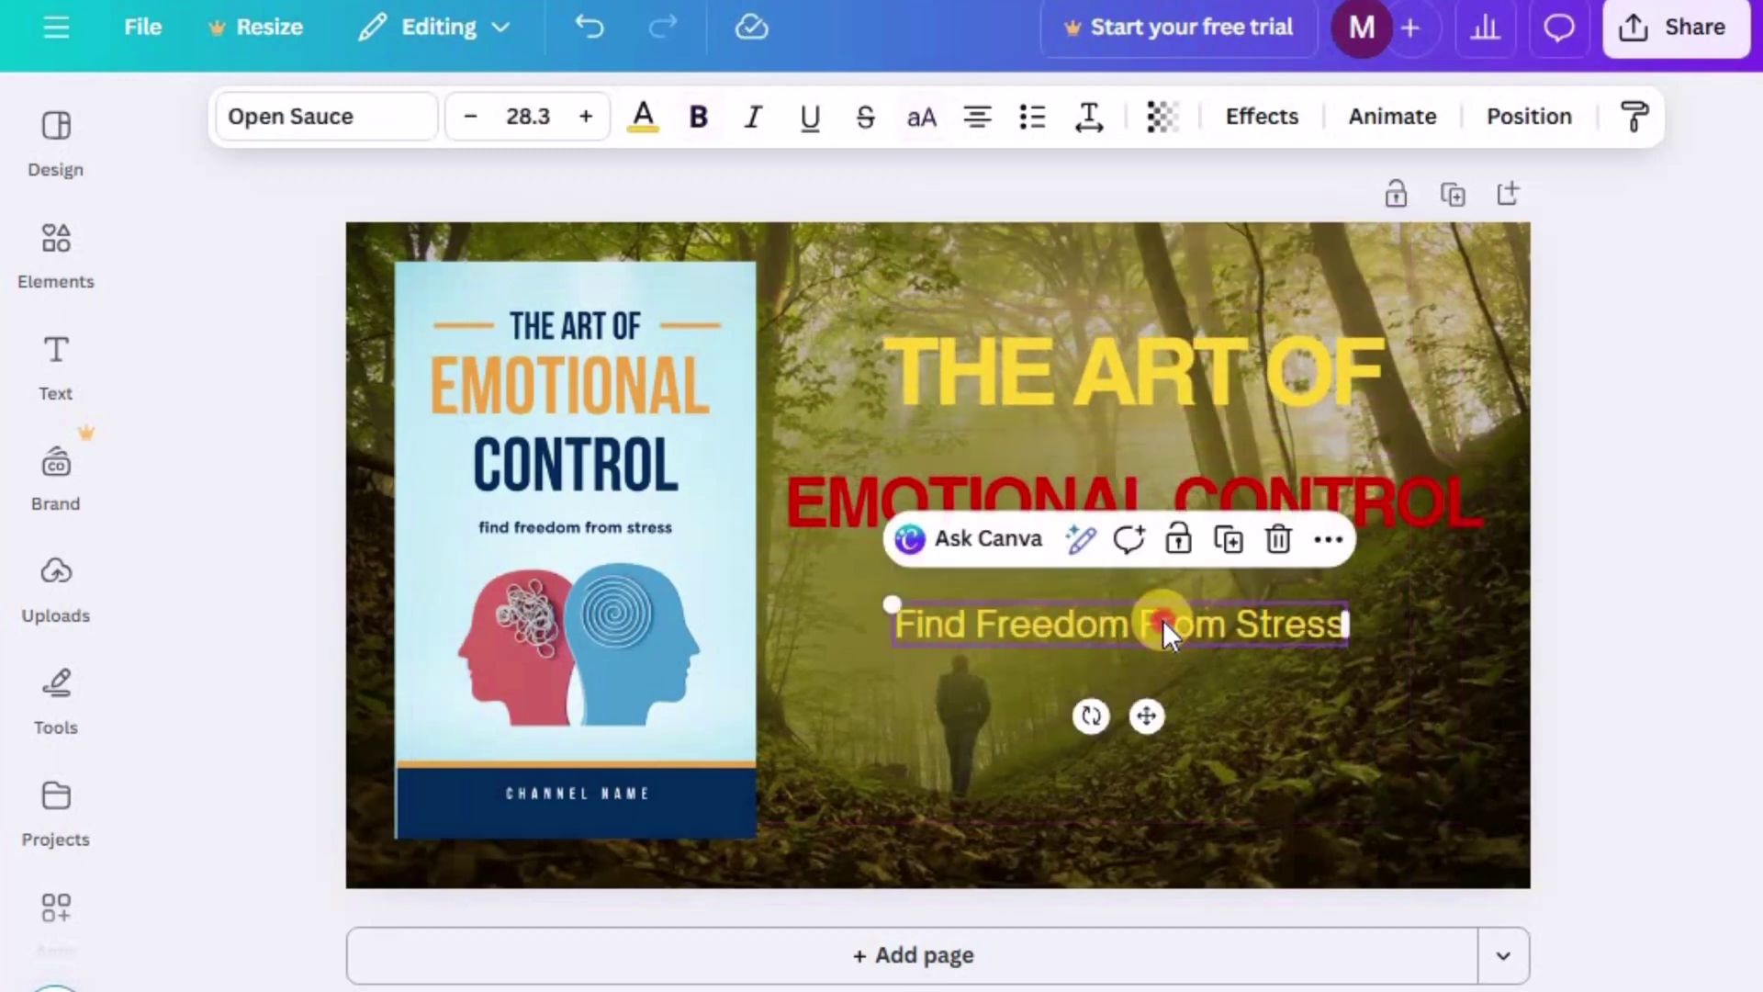
click(1218, 615)
click(1650, 575)
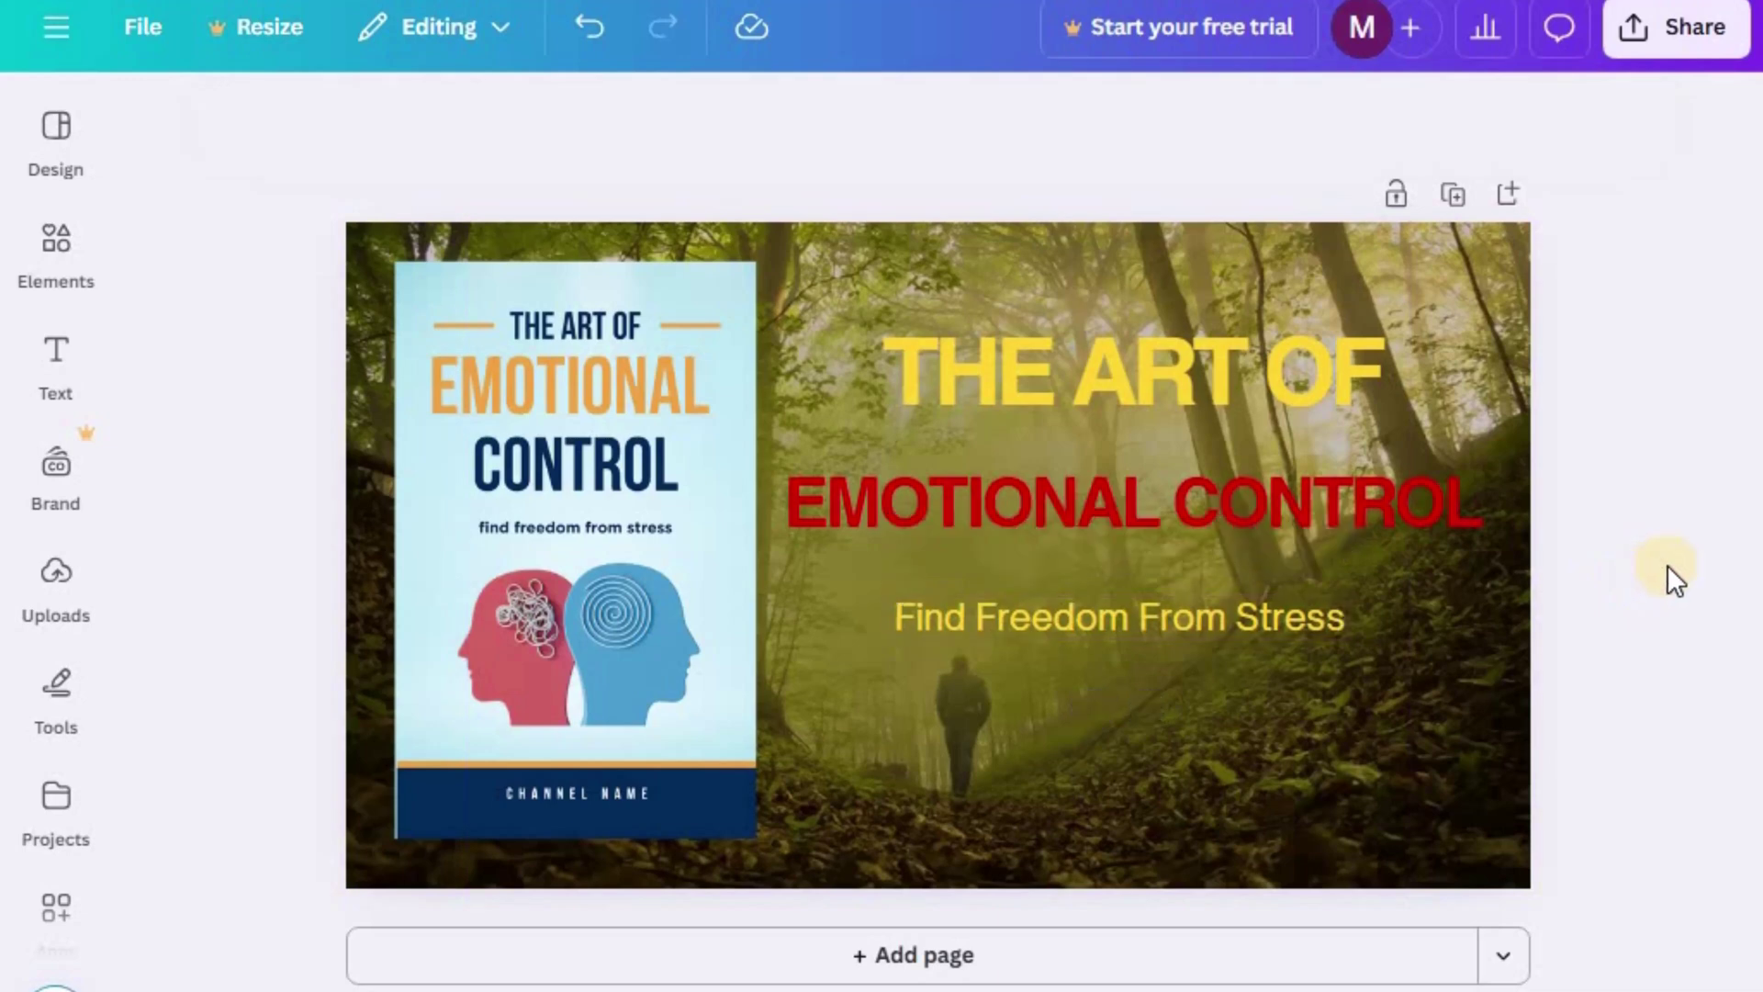
Download the finished thumbnail as a PNG
click(1671, 39)
click(1210, 691)
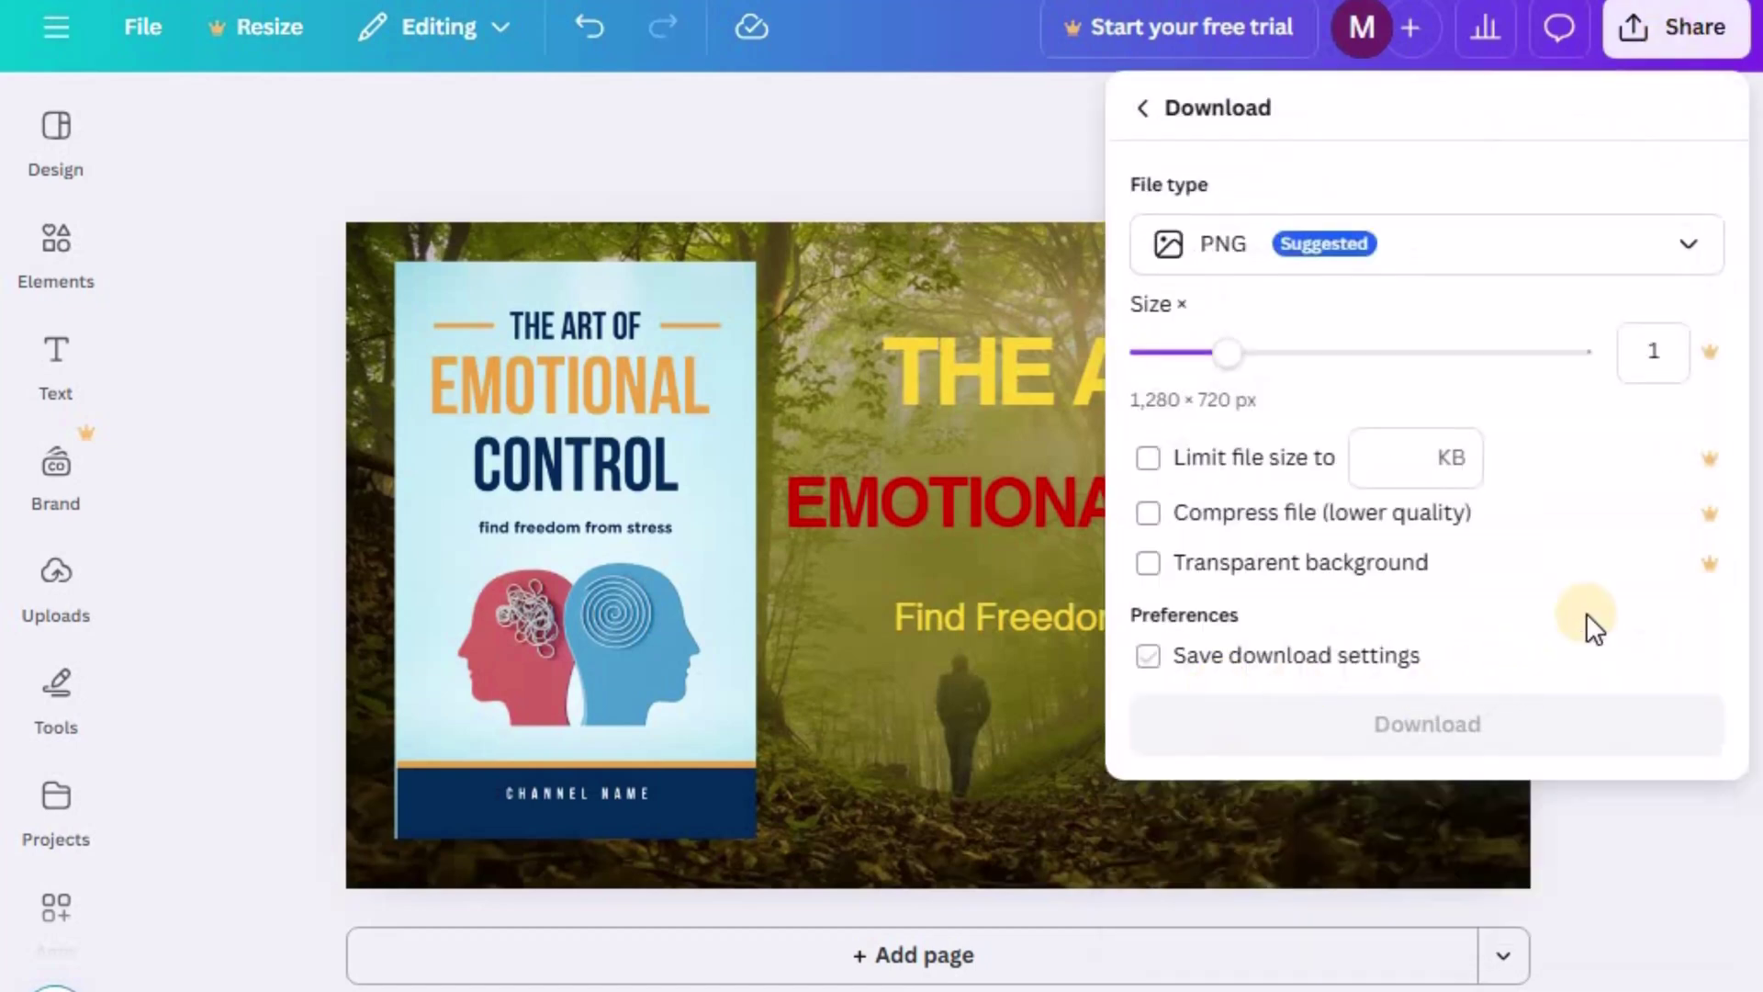
click(1392, 720)
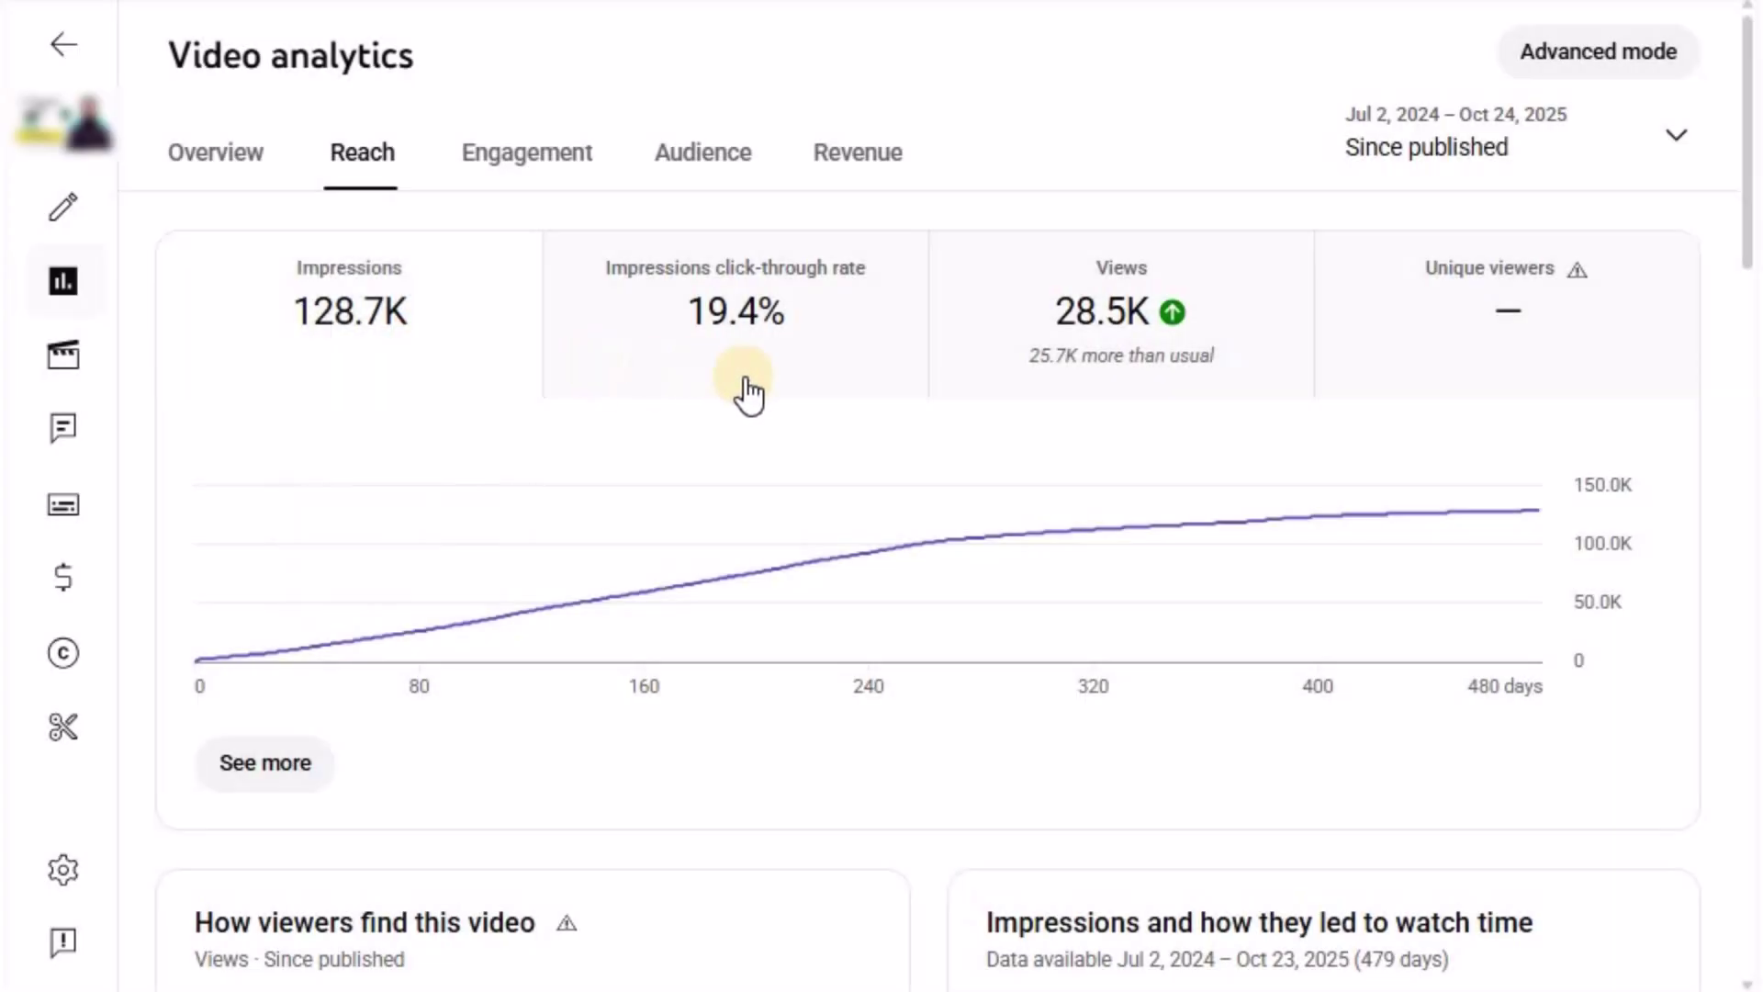
View the click-through rate graphs for two videos and scroll through their Reach details
click(814, 393)
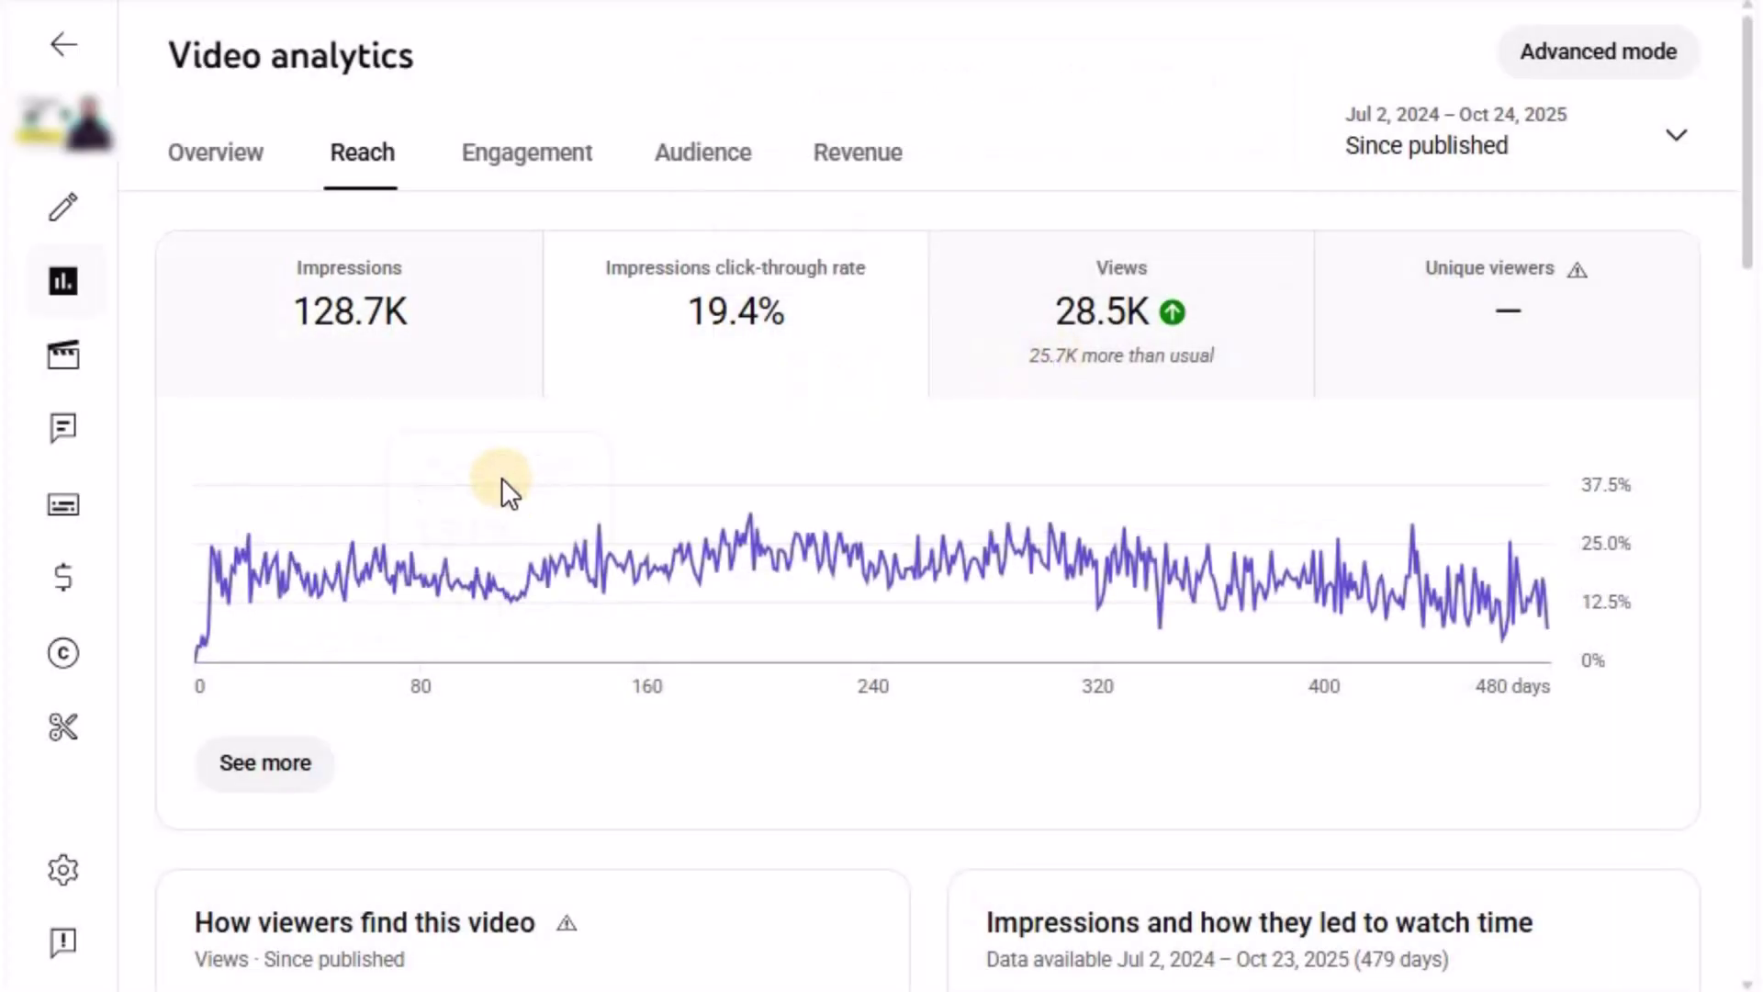
scroll(505, 488, down, 5)
scroll(1012, 576, down, 3)
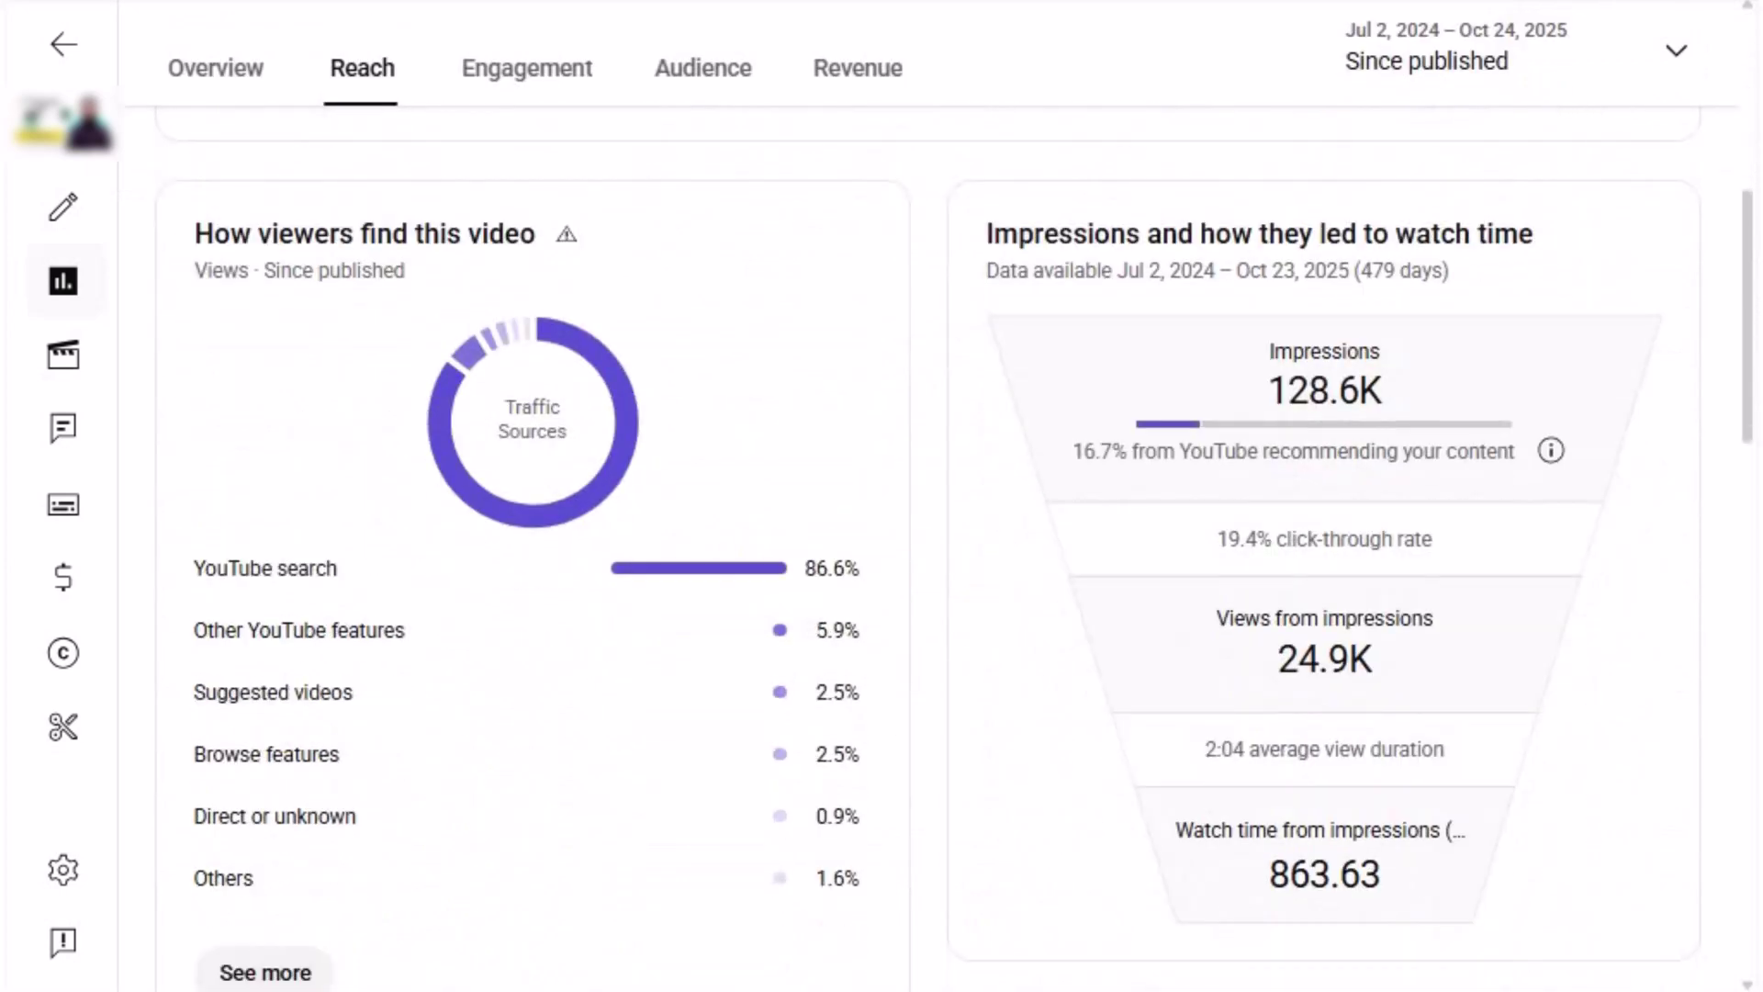
scroll(901, 310, up, 5)
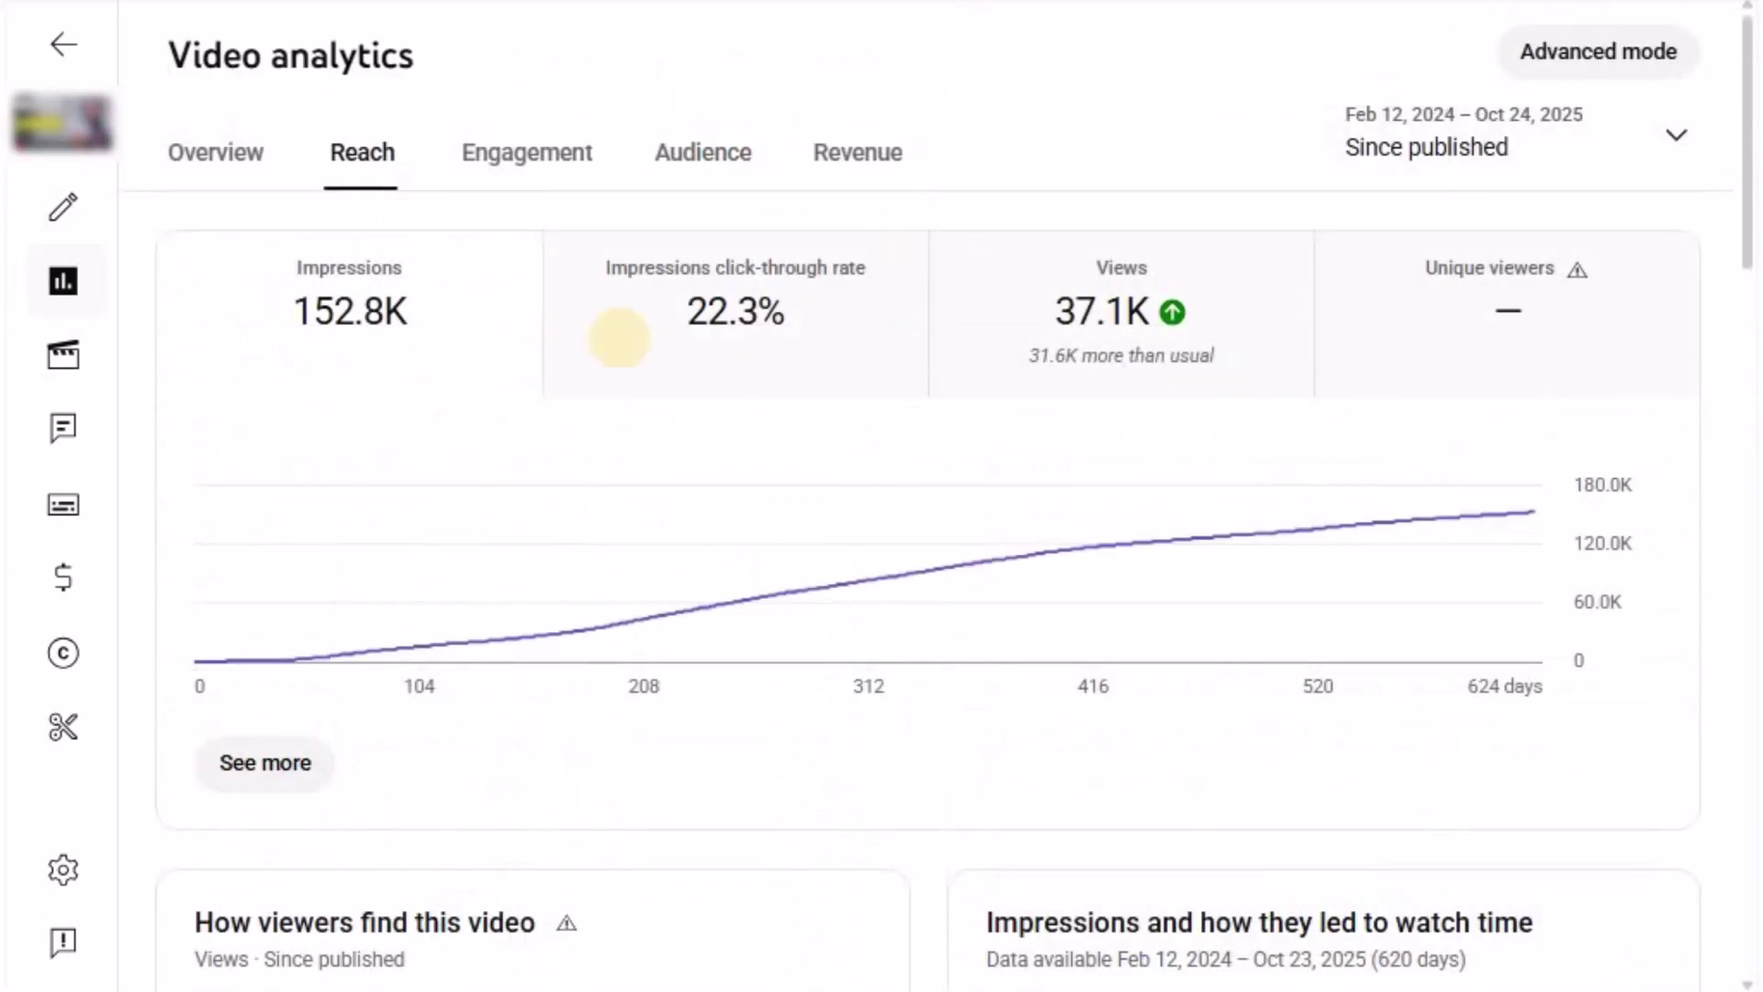
click(700, 336)
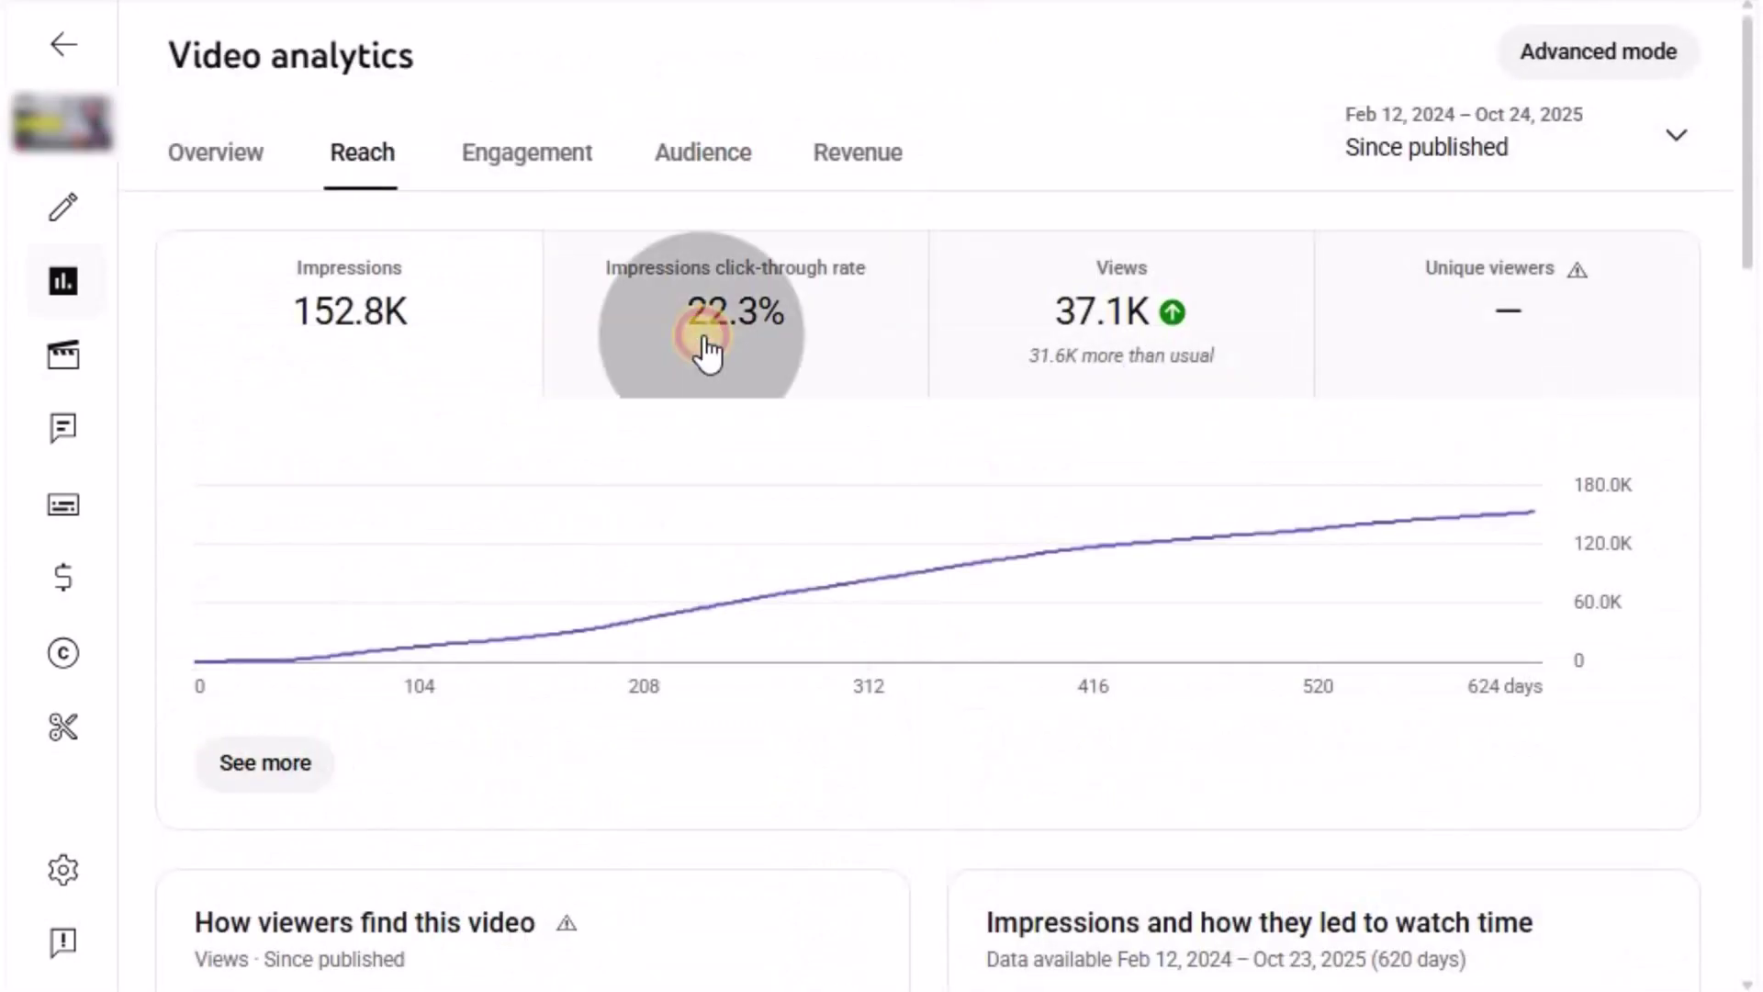
scroll(783, 487, down, 7)
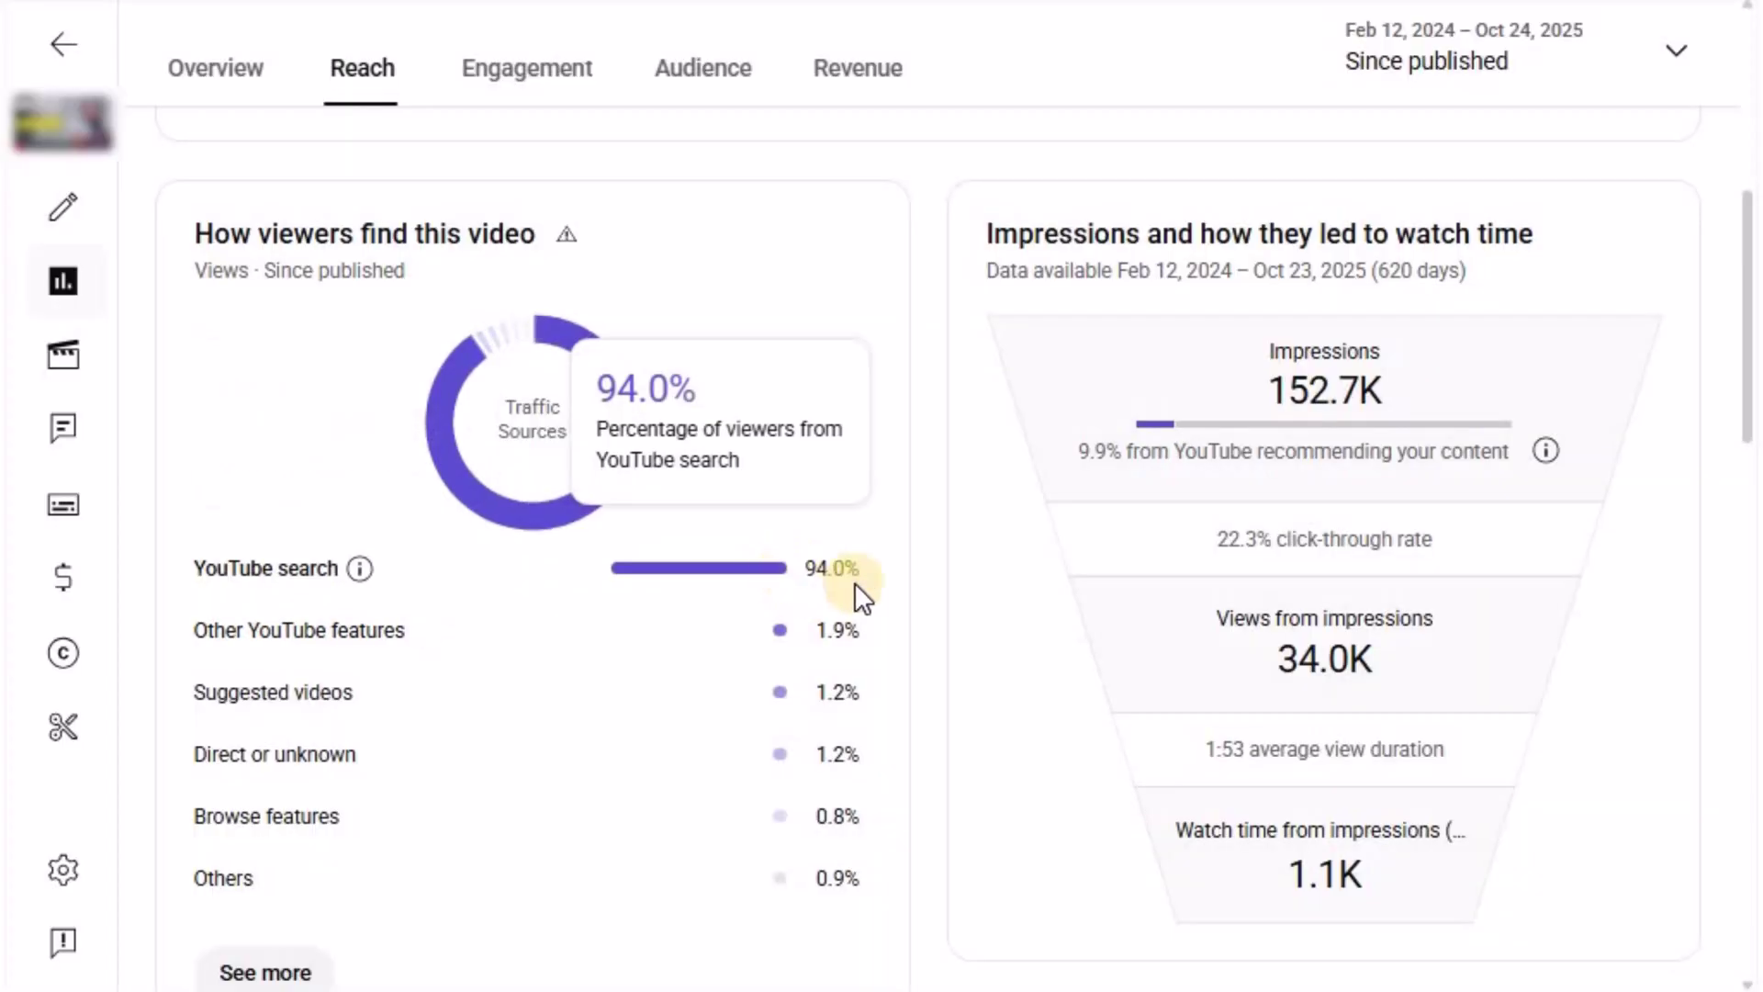
scroll(919, 587, up, 7)
scroll(955, 143, up, 1)
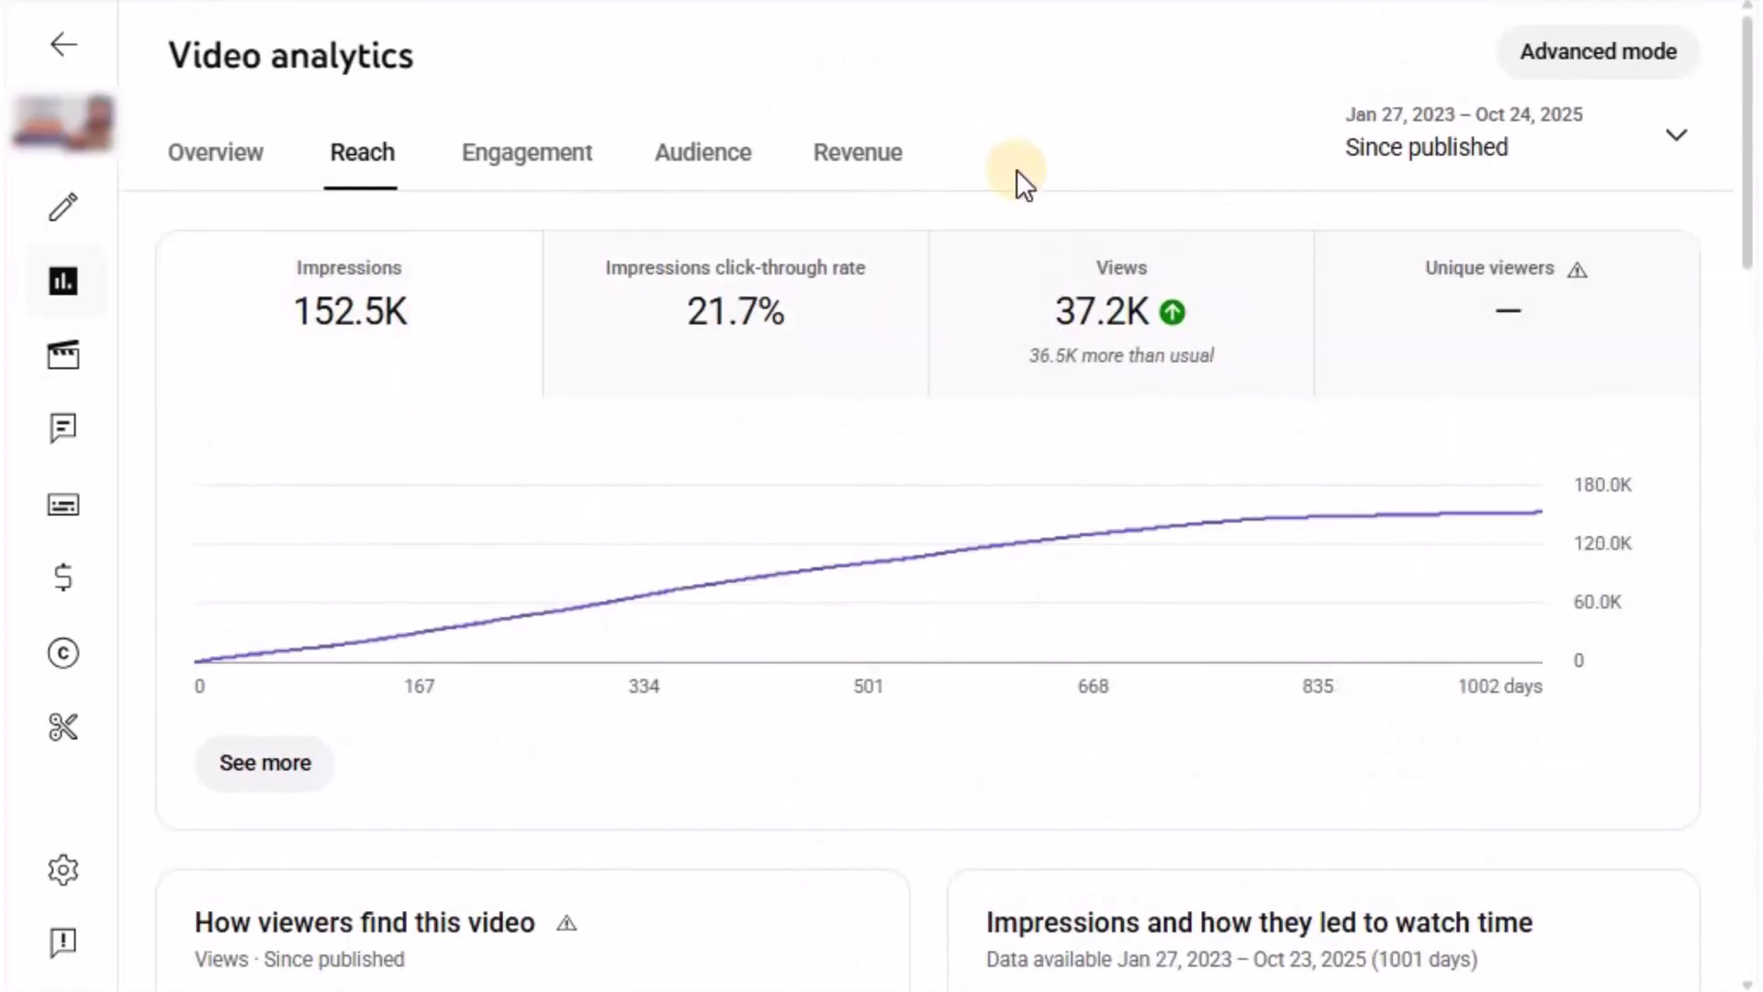
Show another video's click-through rate graph: 21.7% CTR from 152.5K impressions
click(788, 393)
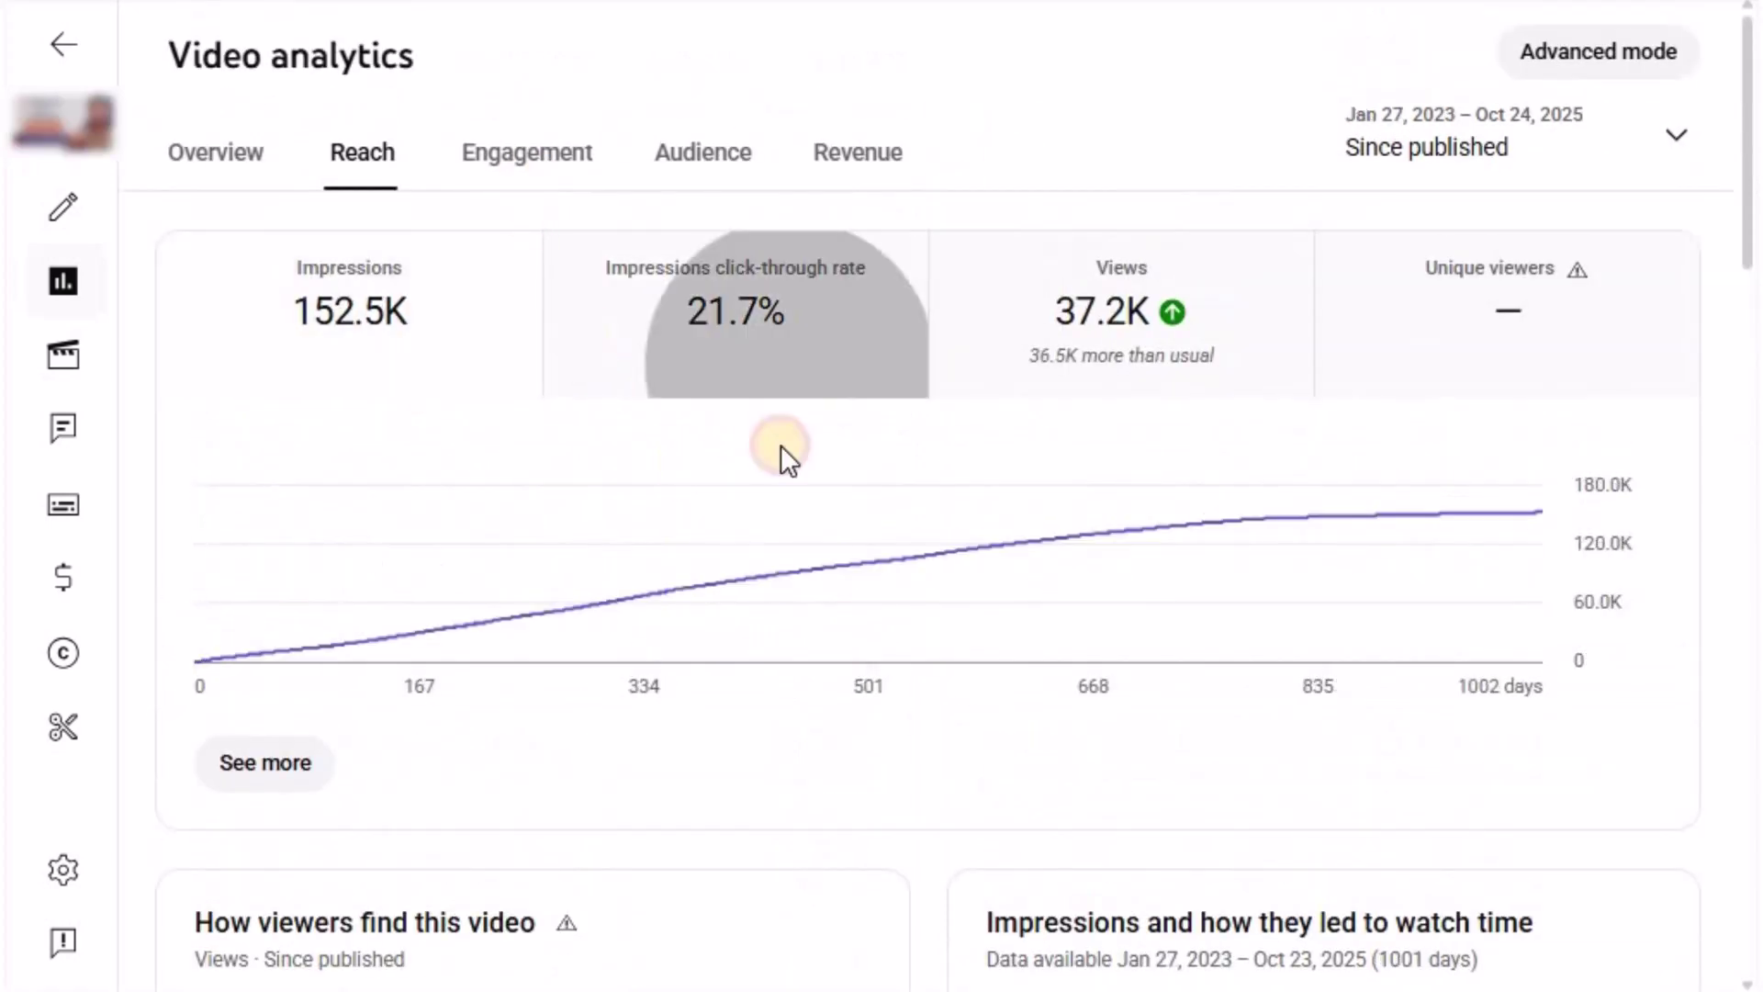
scroll(720, 459, down, 5)
scroll(726, 560, down, 2)
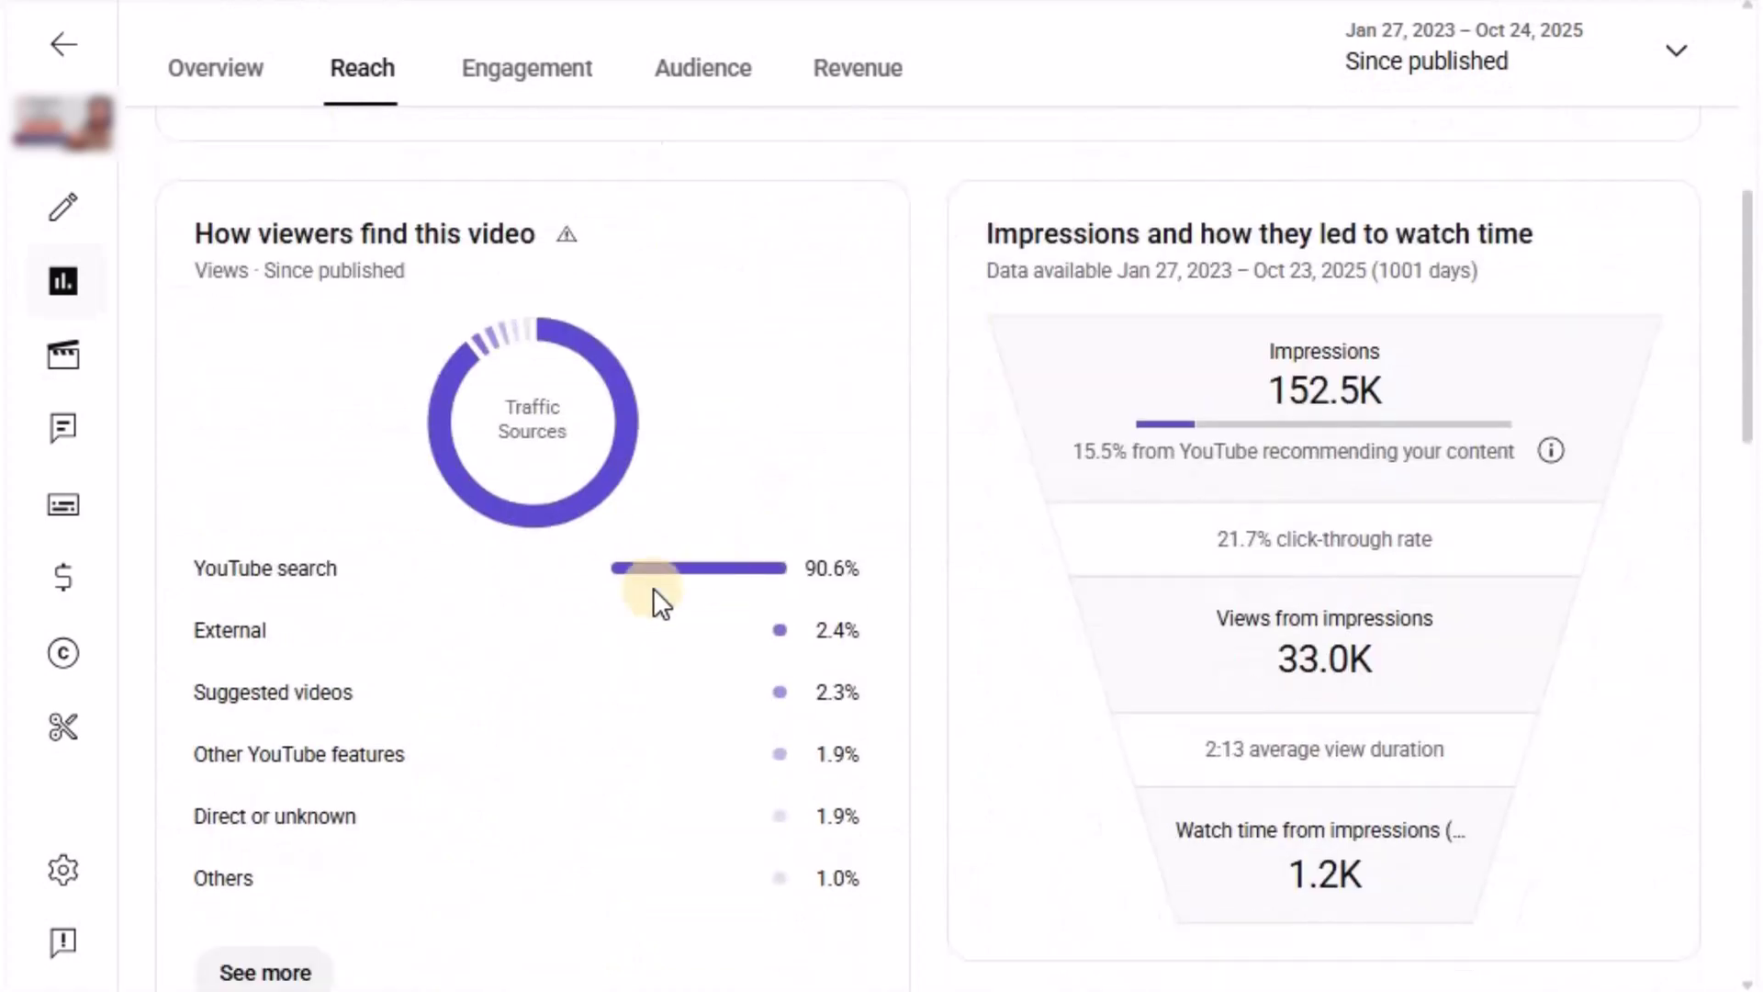
scroll(914, 496, up, 4)
scroll(914, 493, up, 3)
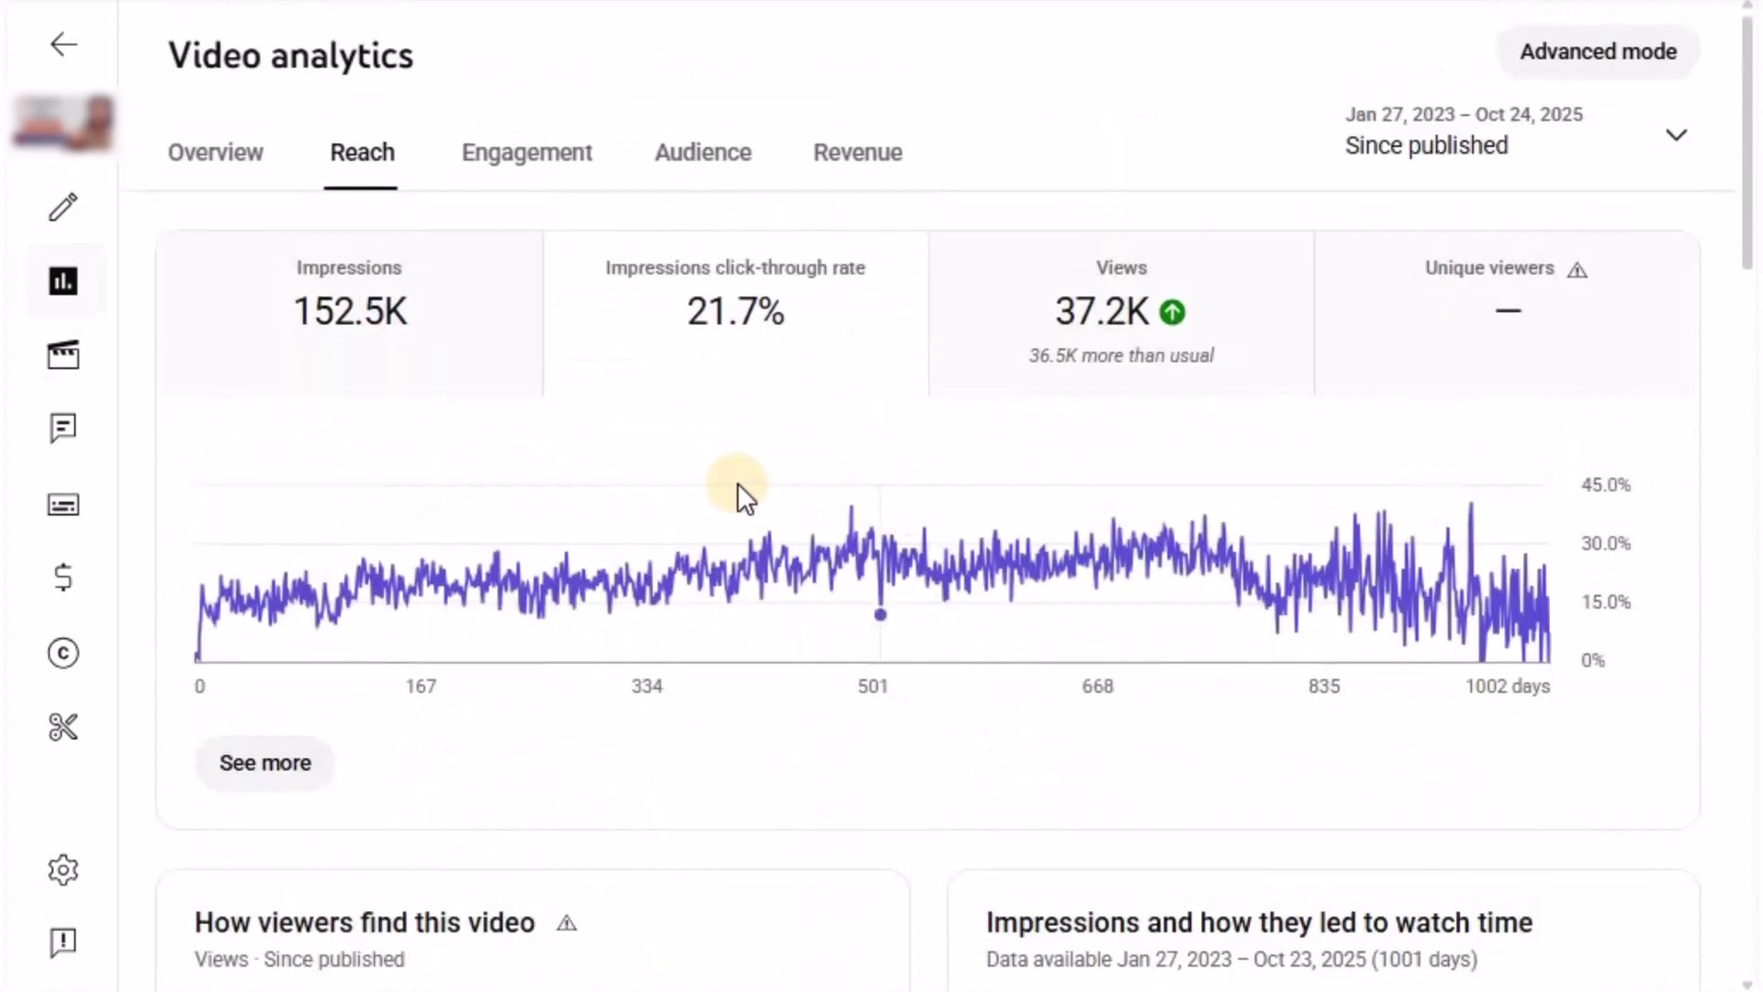